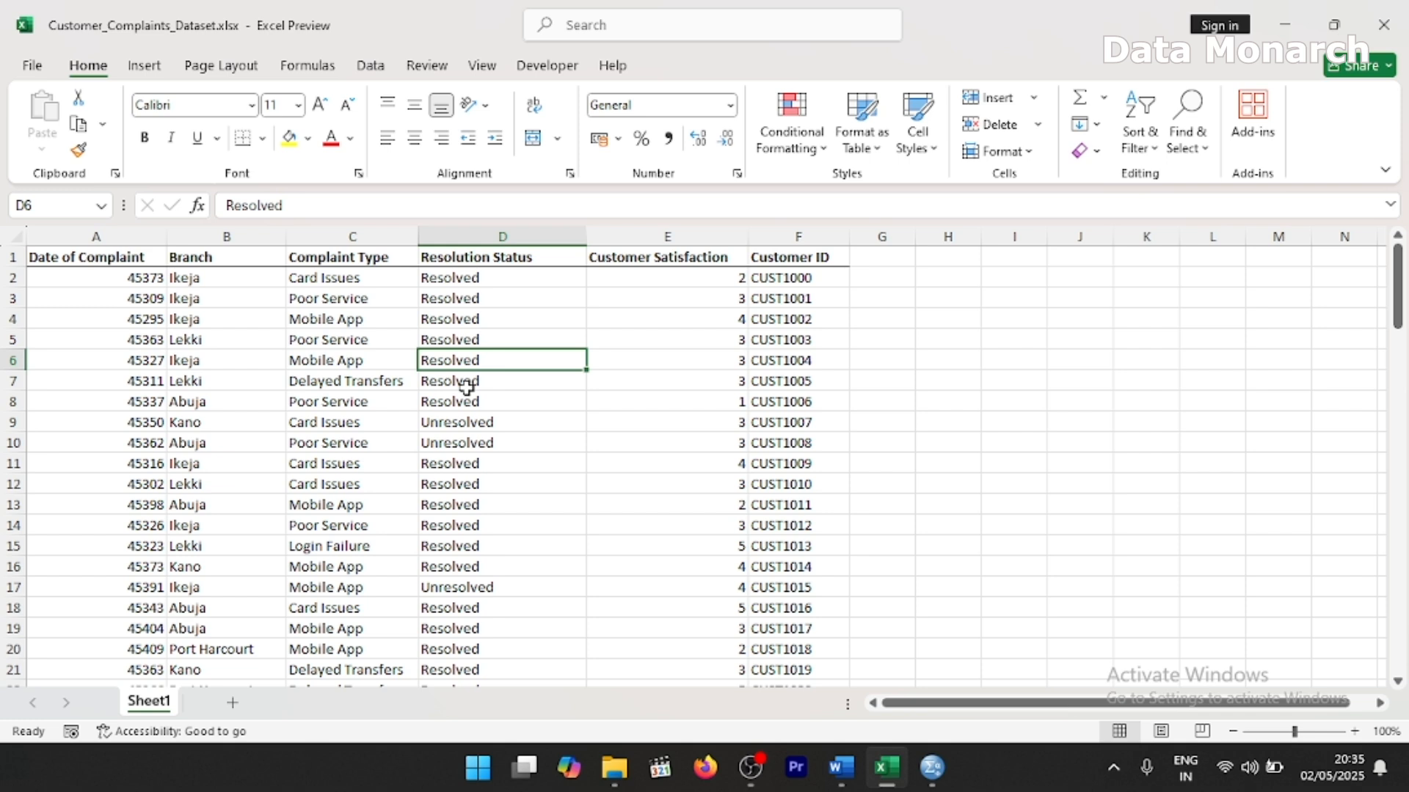
click(466, 396)
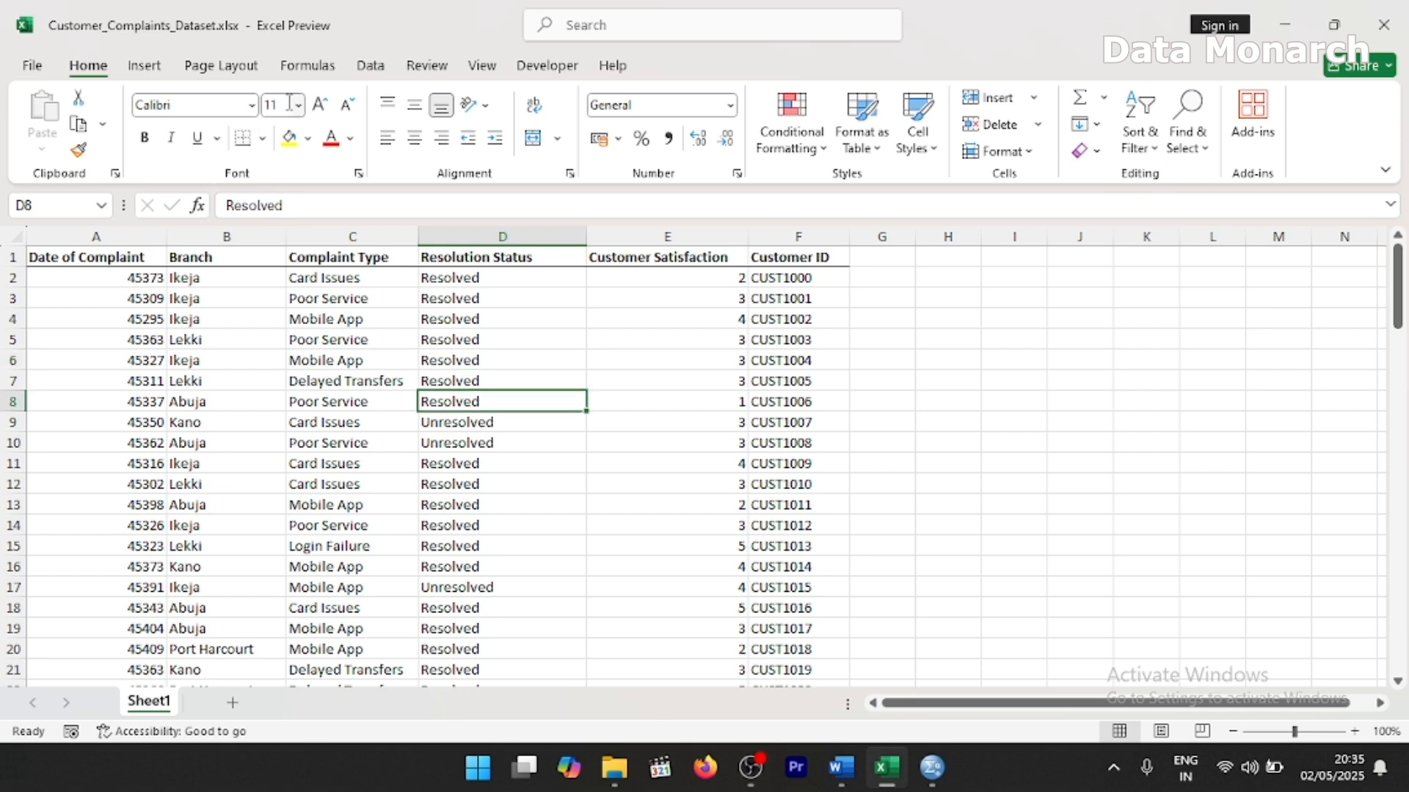
click(139, 74)
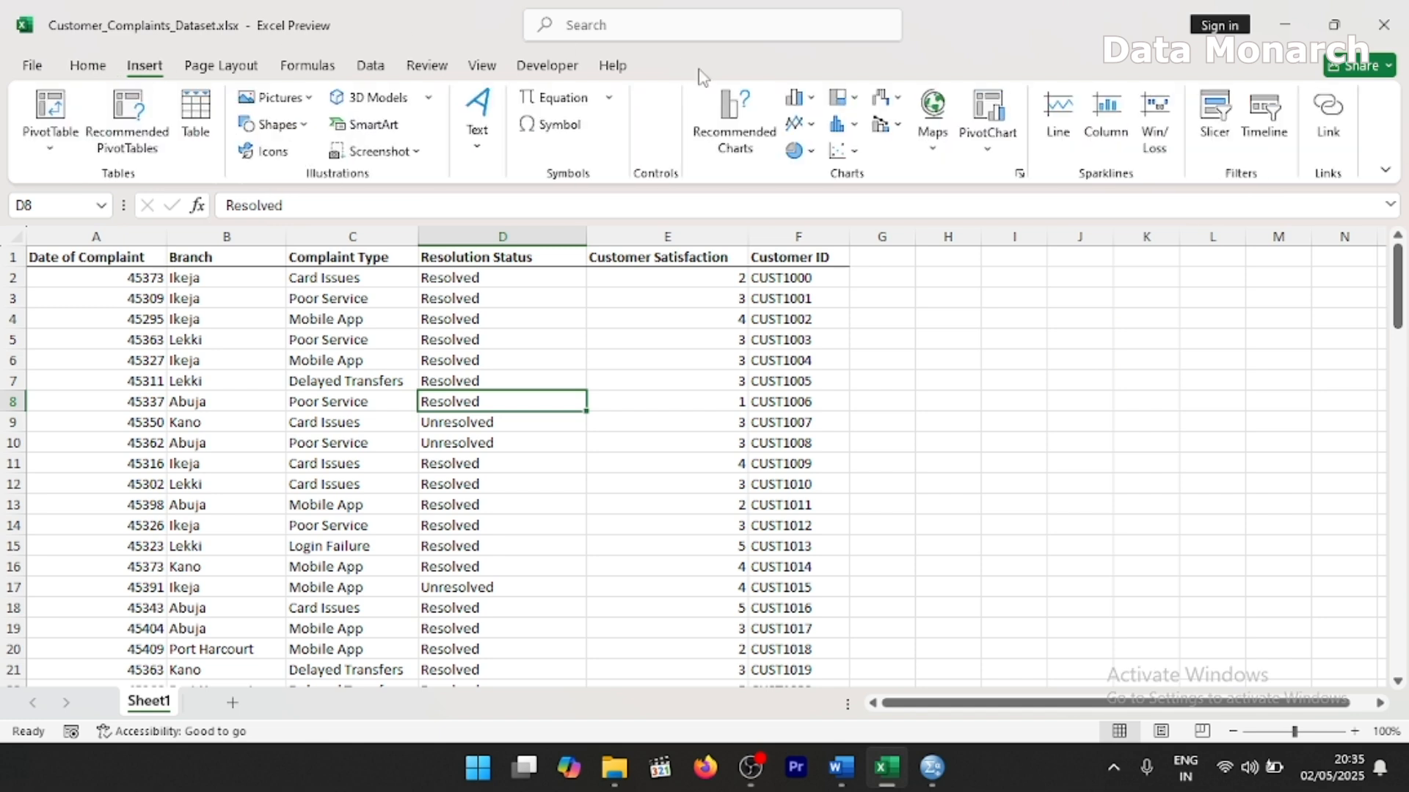
click(1000, 149)
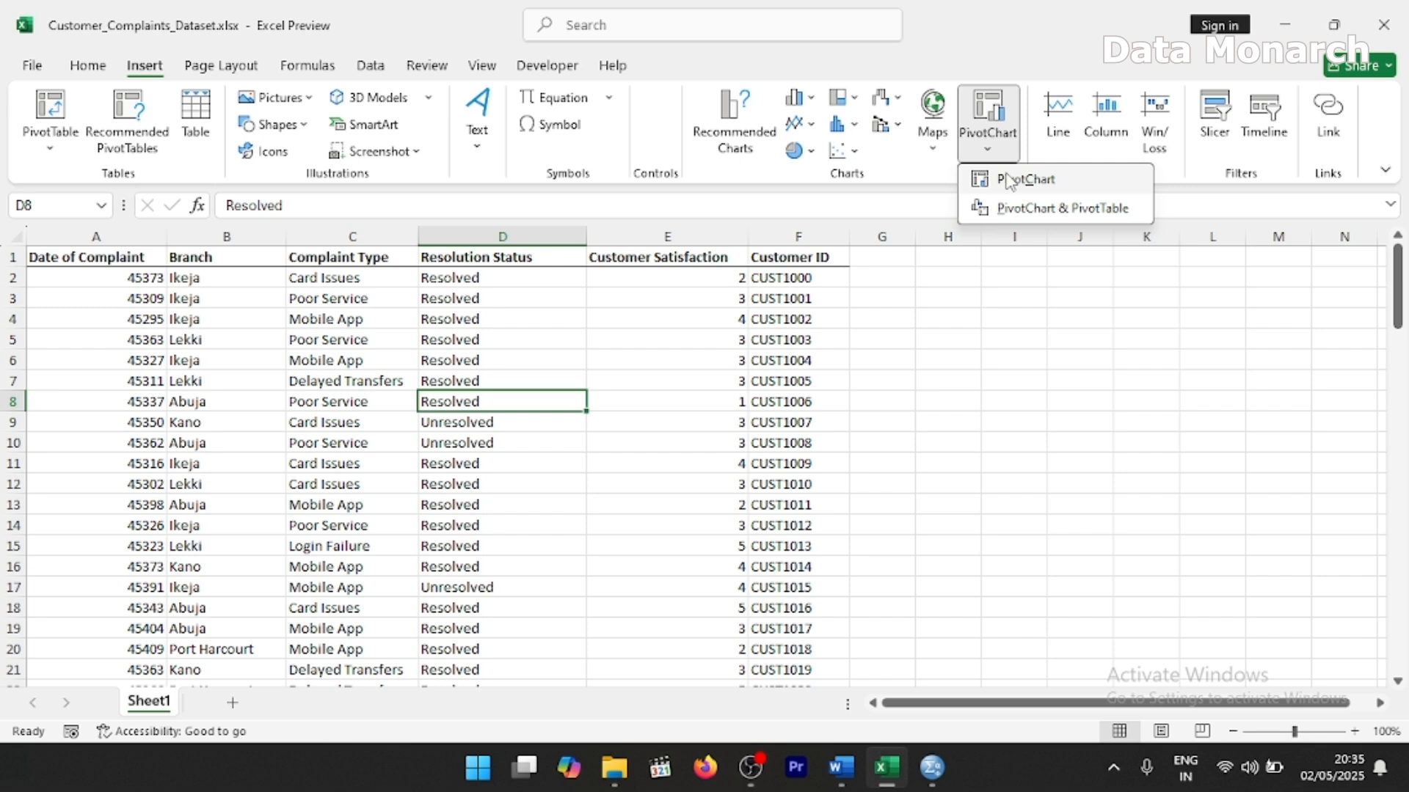
click(1000, 179)
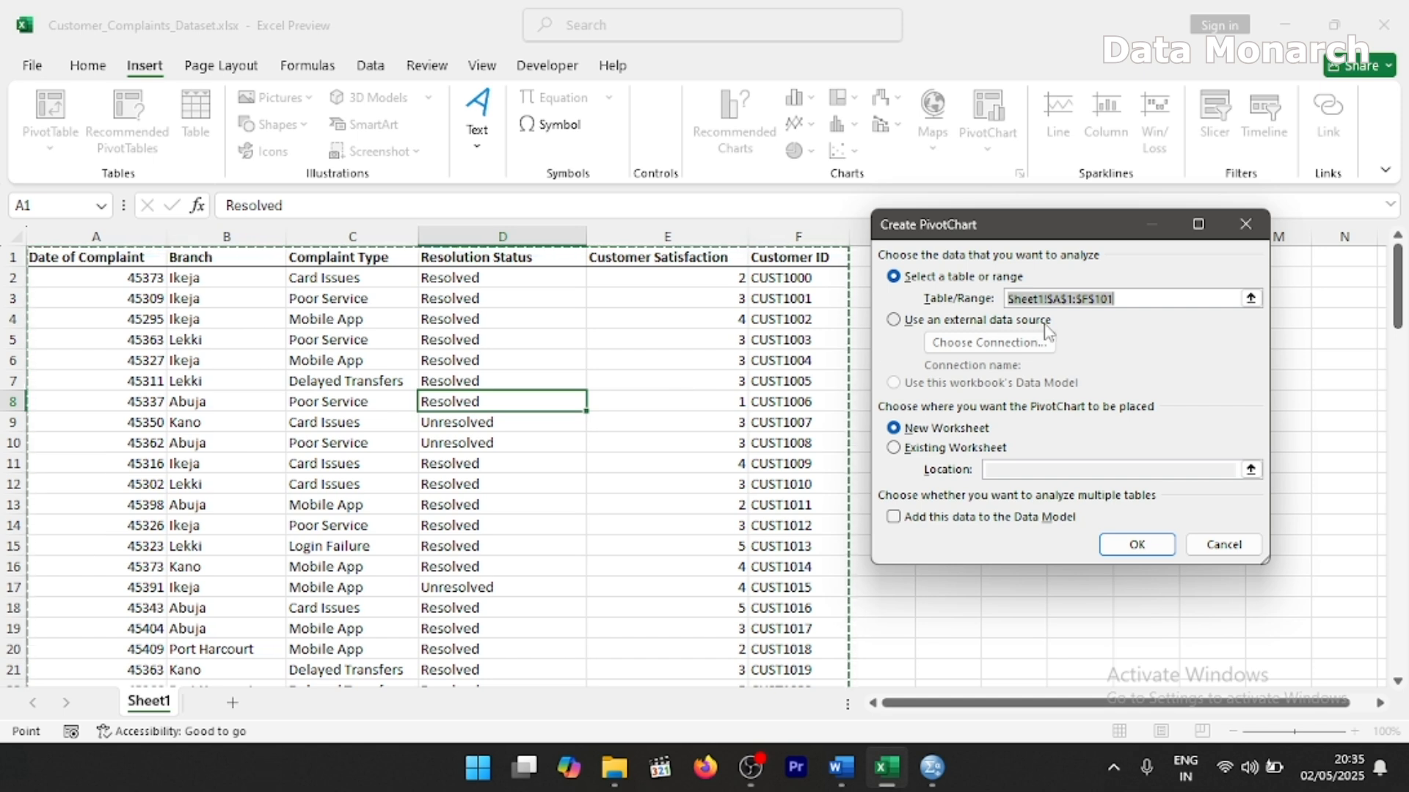
click(1239, 541)
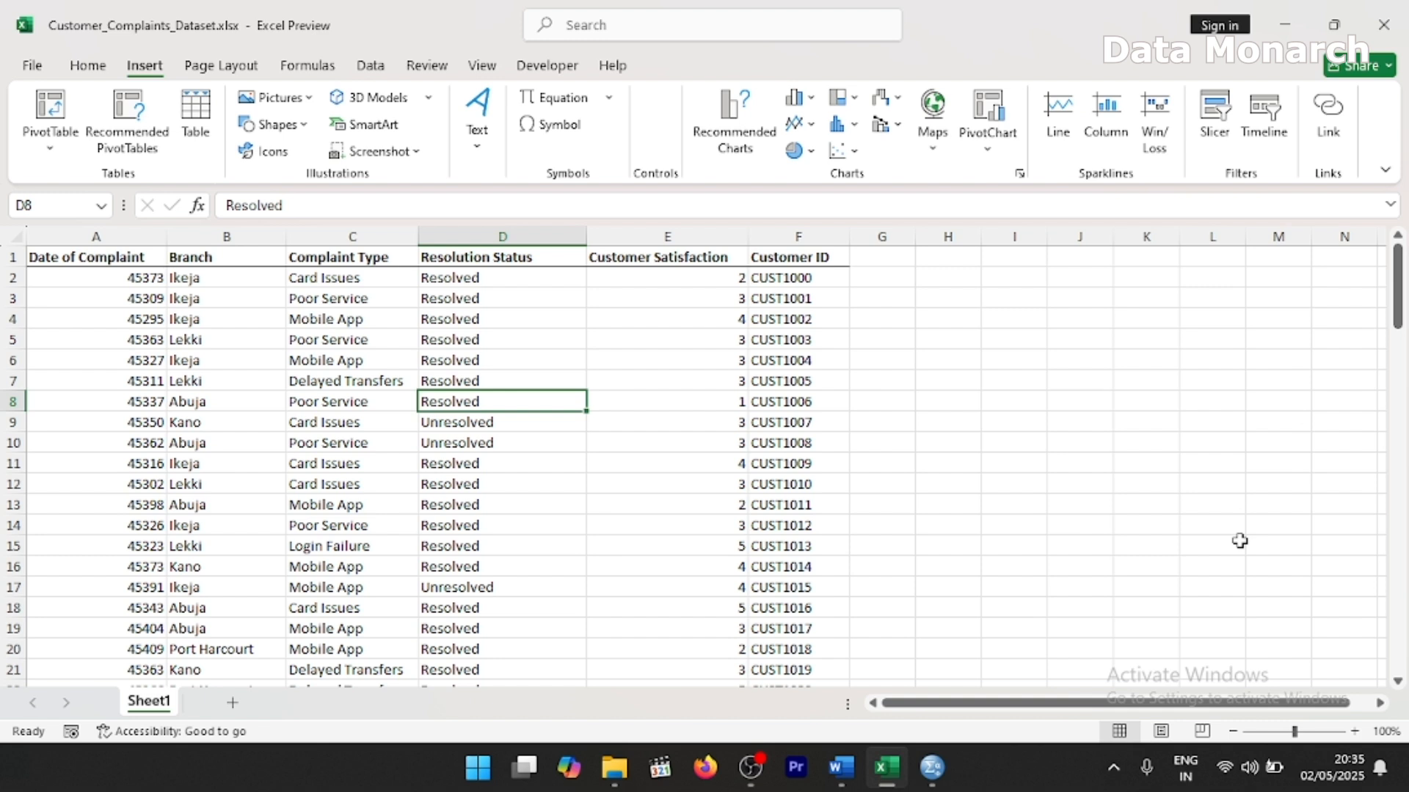
- Convert the complaints data range A1:F101 into a table with headers
click(111, 258)
key(ctrl+t)
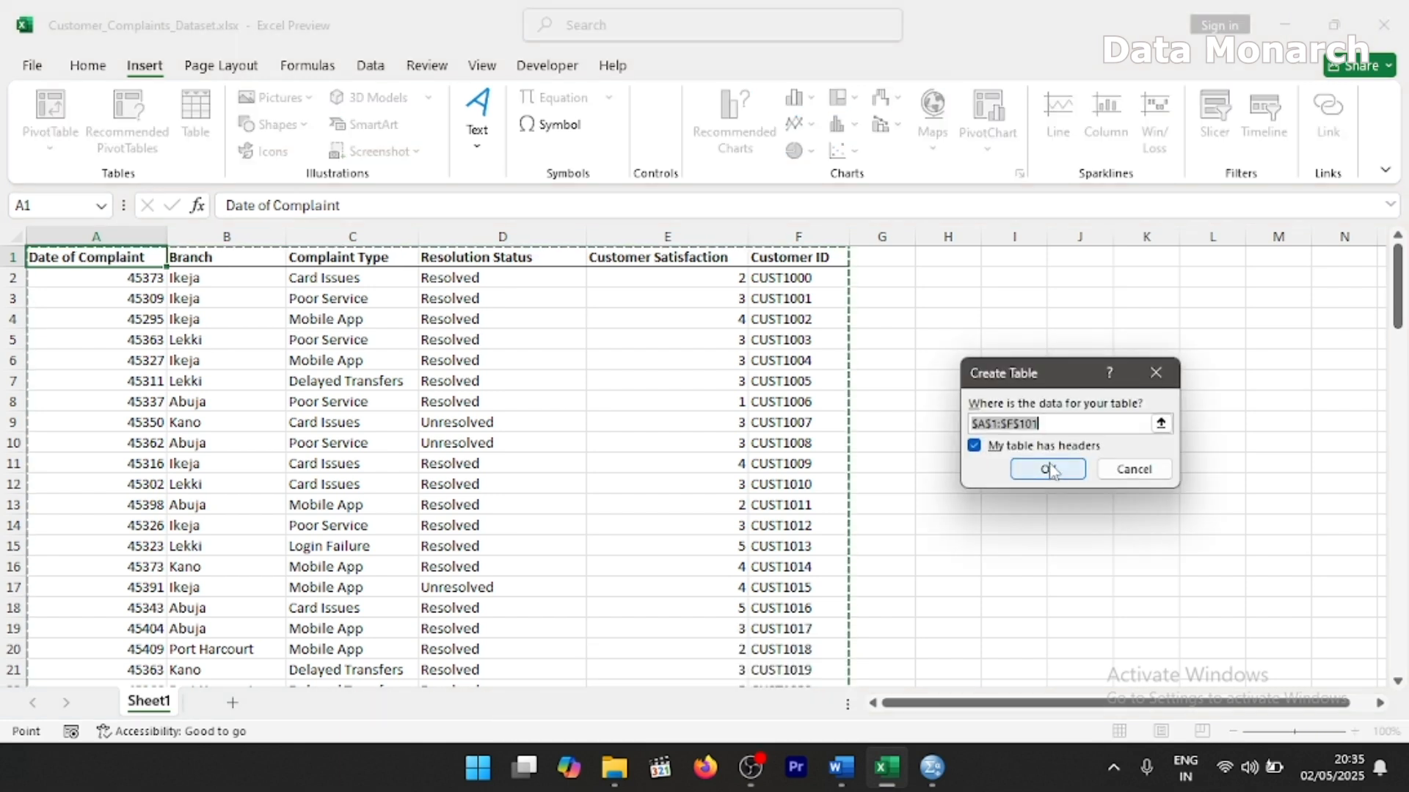
click(1050, 471)
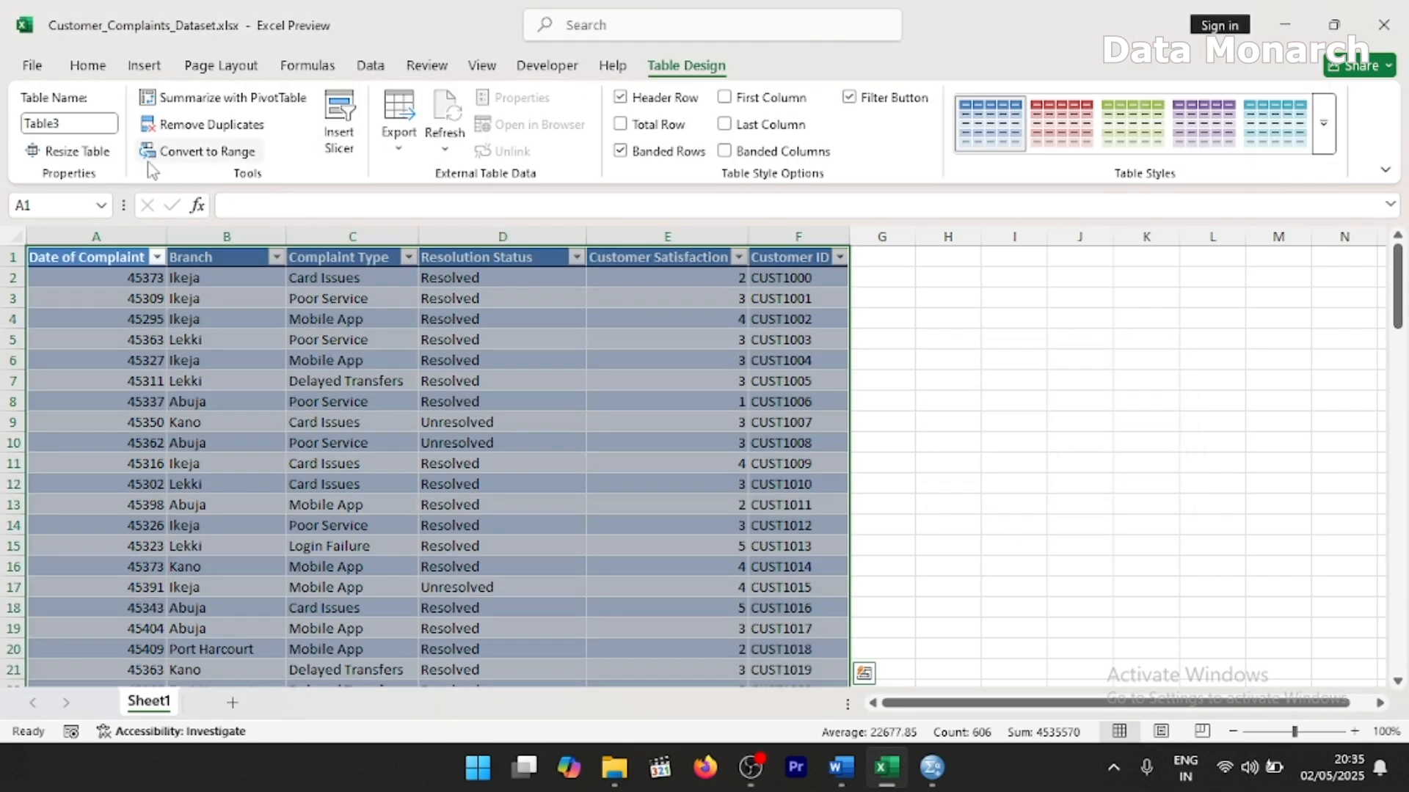
- Insert a PivotChart based on the complaints table in a new worksheet
click(143, 68)
click(988, 113)
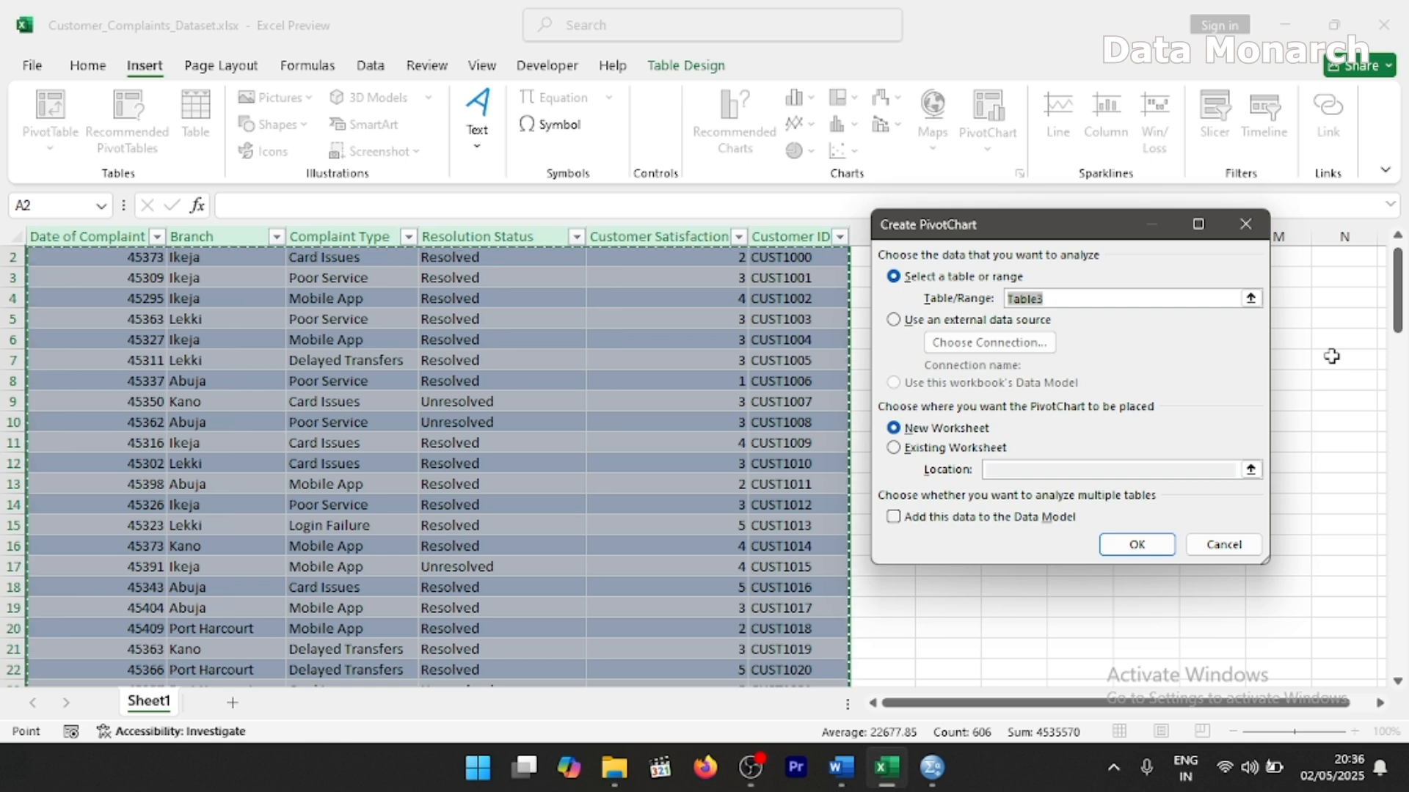
click(1136, 544)
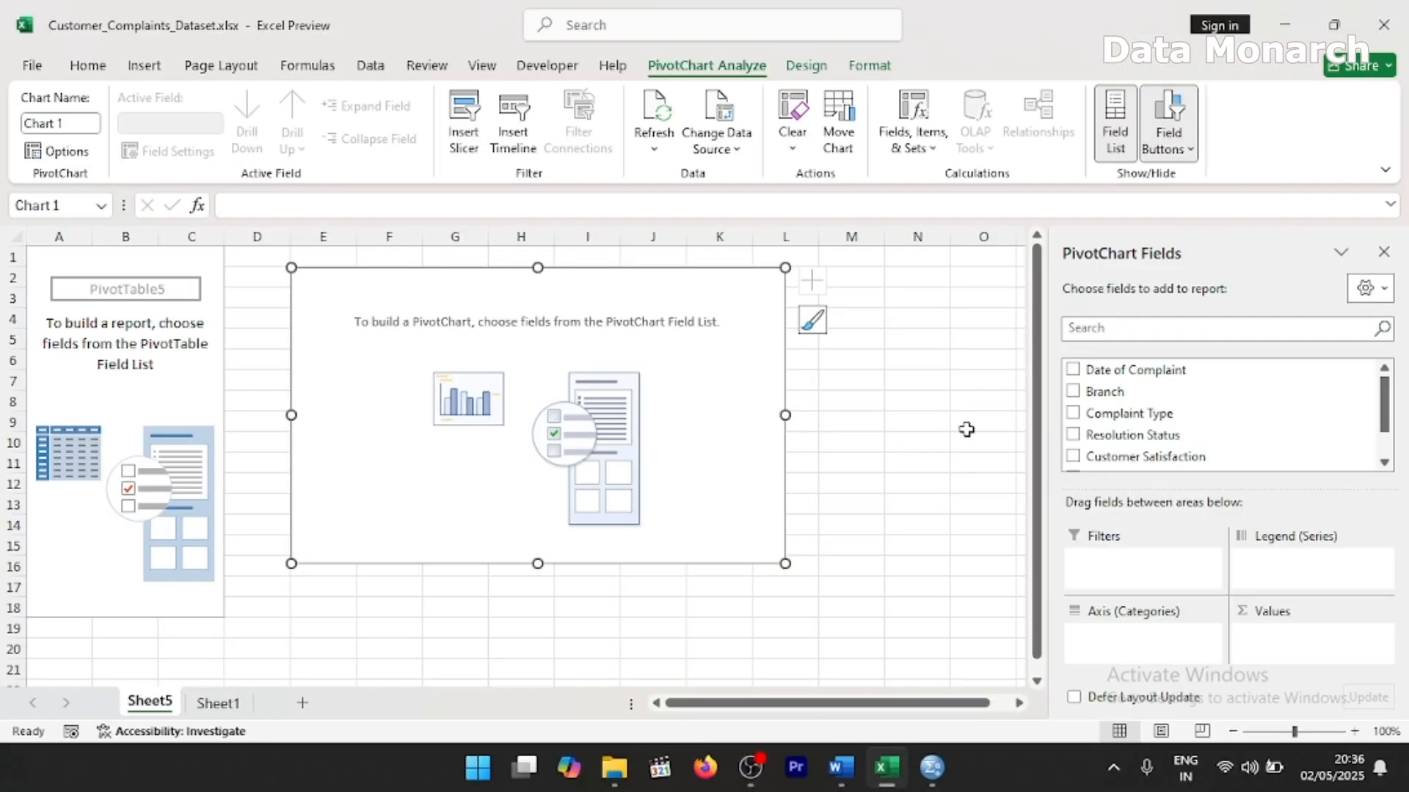
- Place Complaint Type on the PivotChart's category axis and the count of Customer ID in its values, and check the value field's settings
drag(1115, 415, 1124, 645)
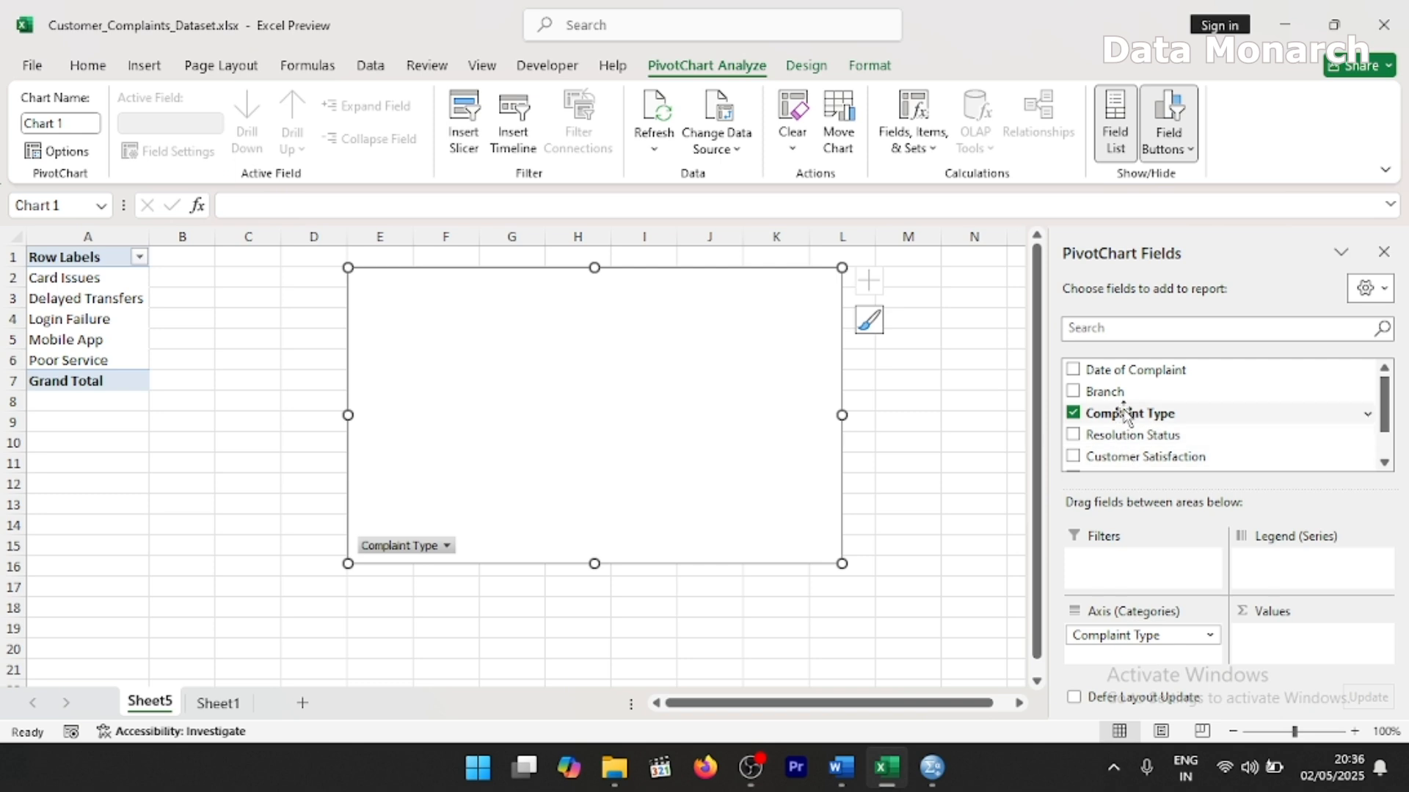
scroll(1368, 413, down, 2)
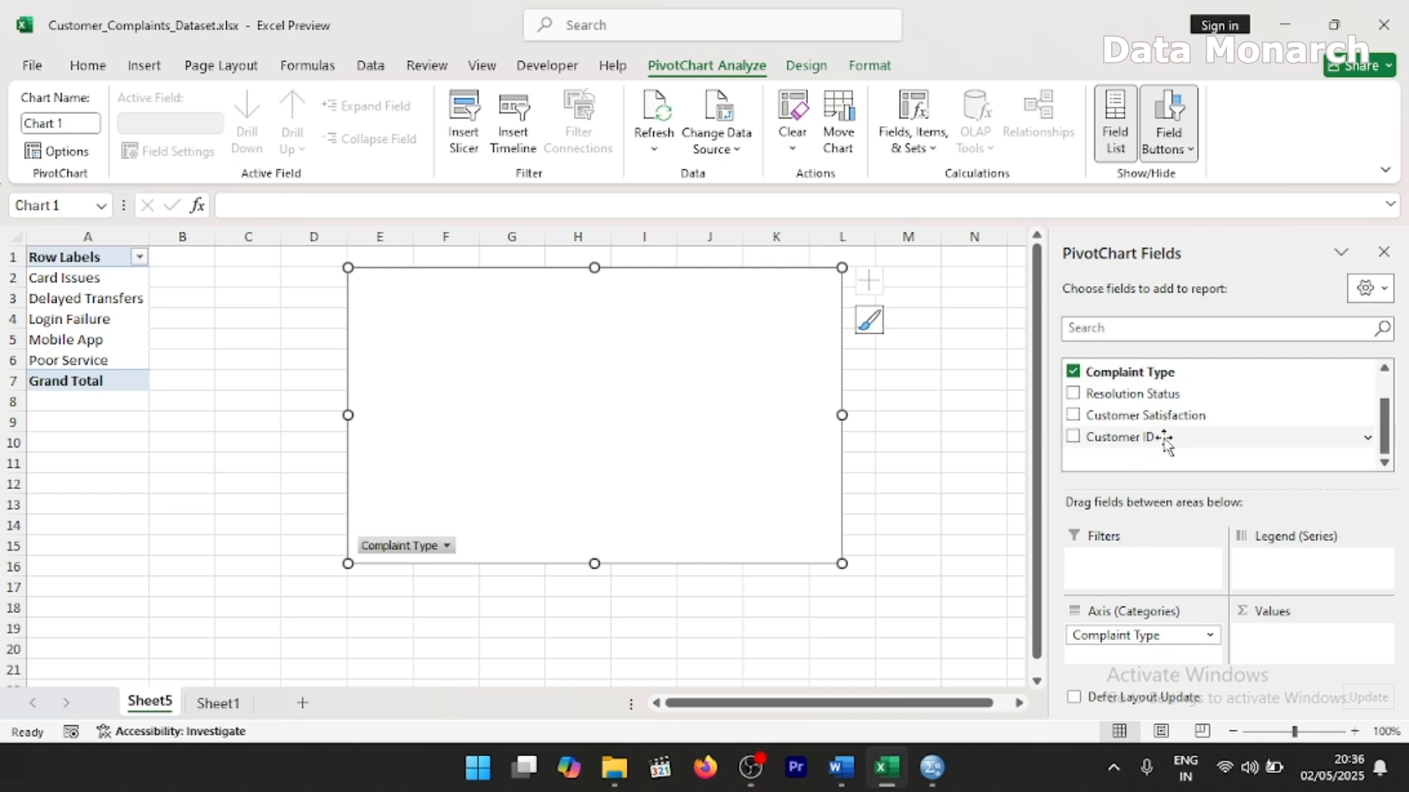
drag(1165, 439, 1273, 637)
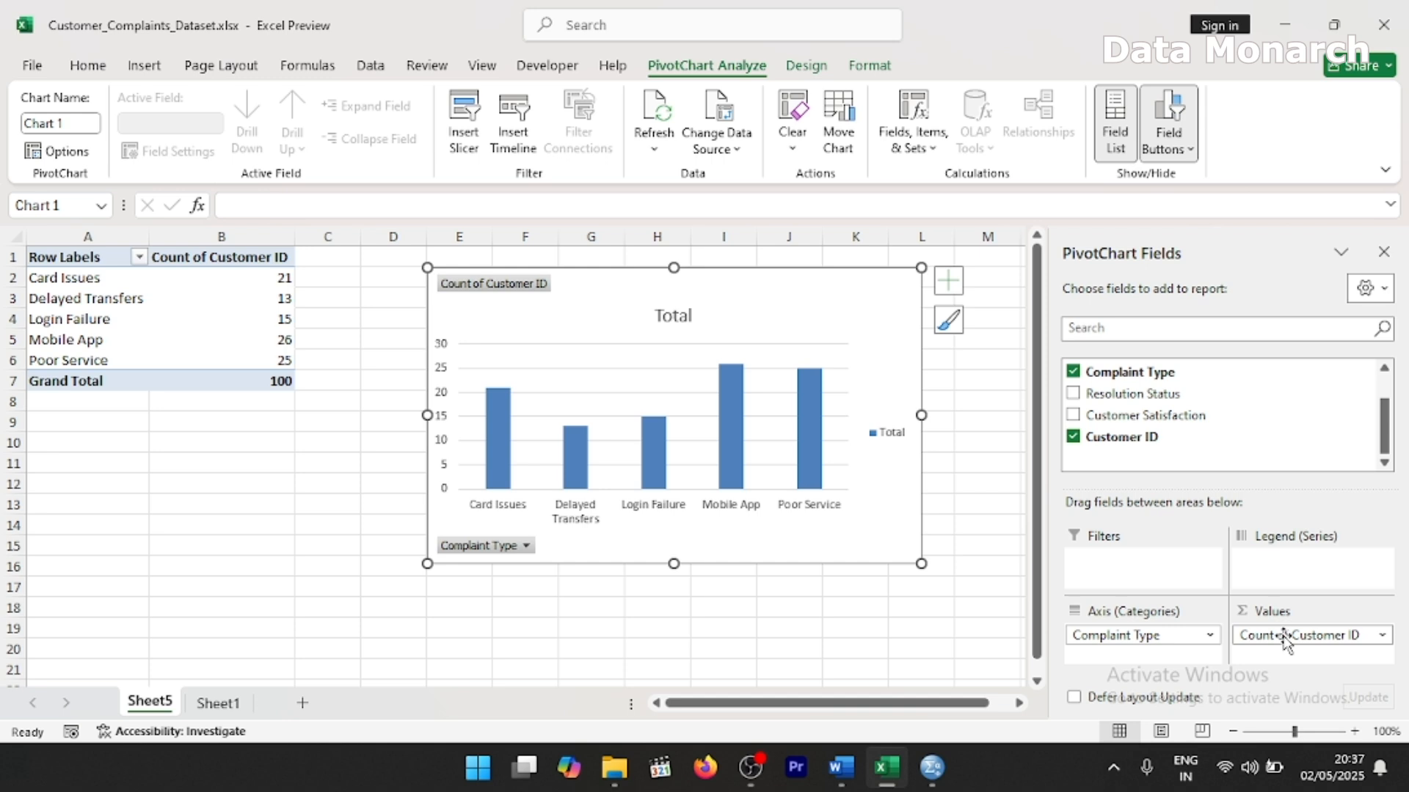
click(1384, 637)
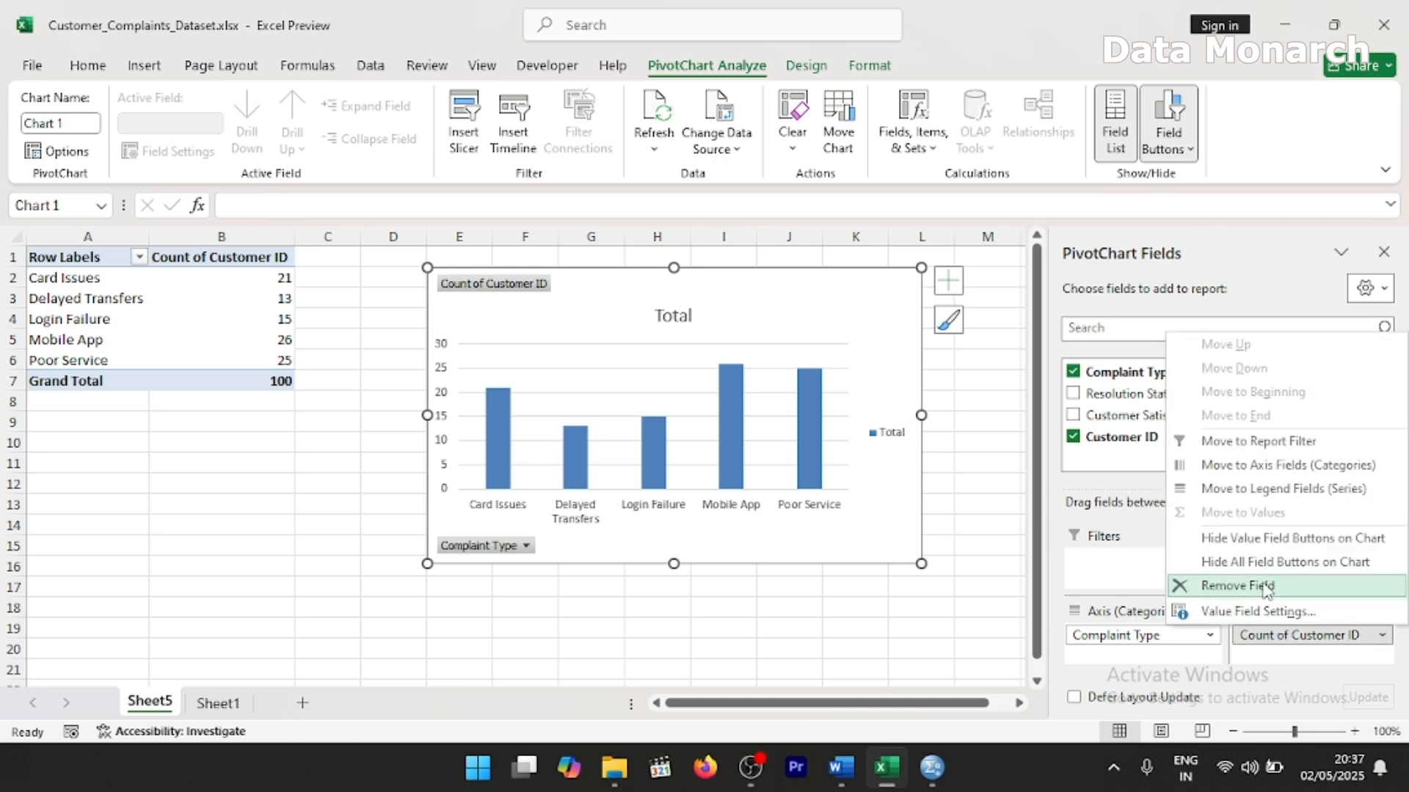
click(1264, 612)
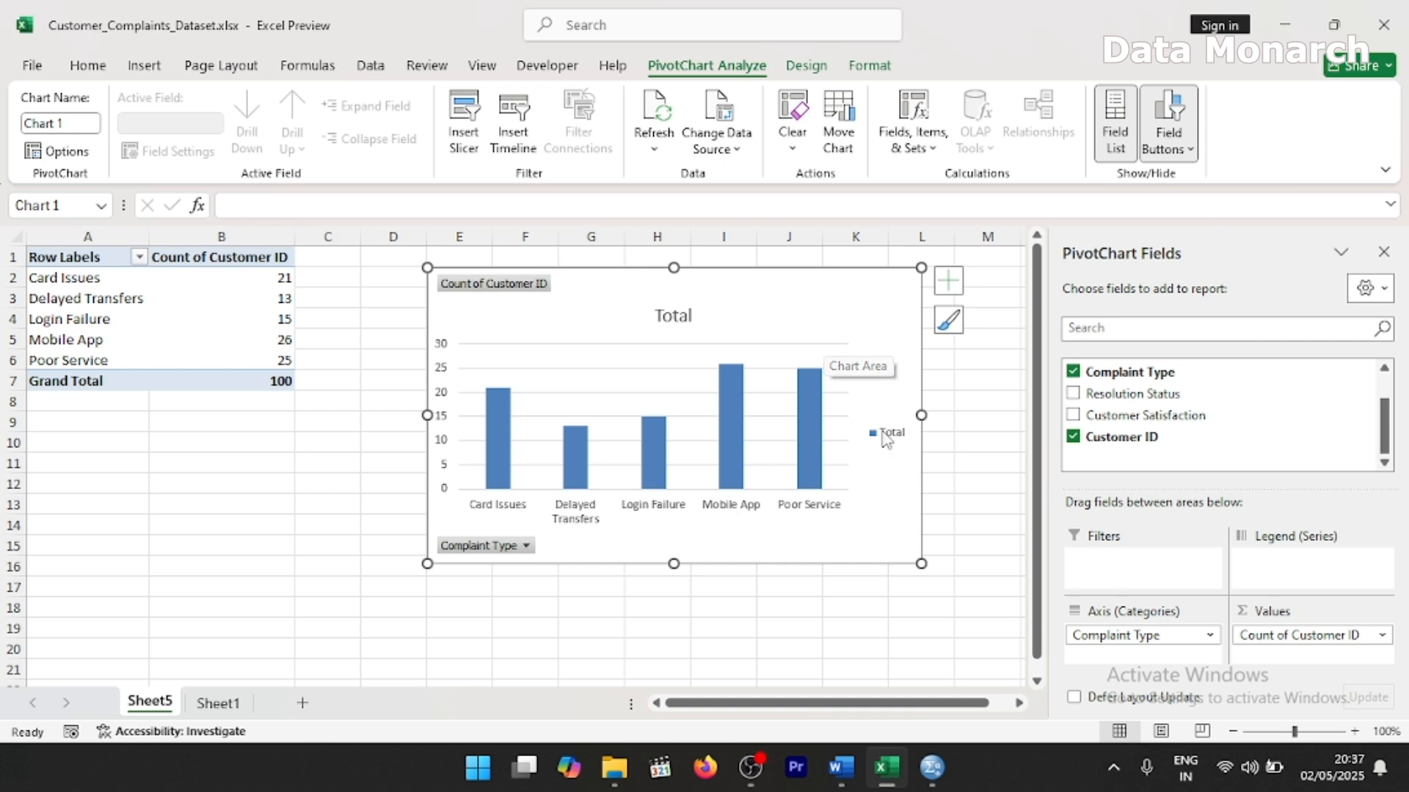
- Review the available chart types for the PivotChart and keep Clustered Column
right_click(805, 348)
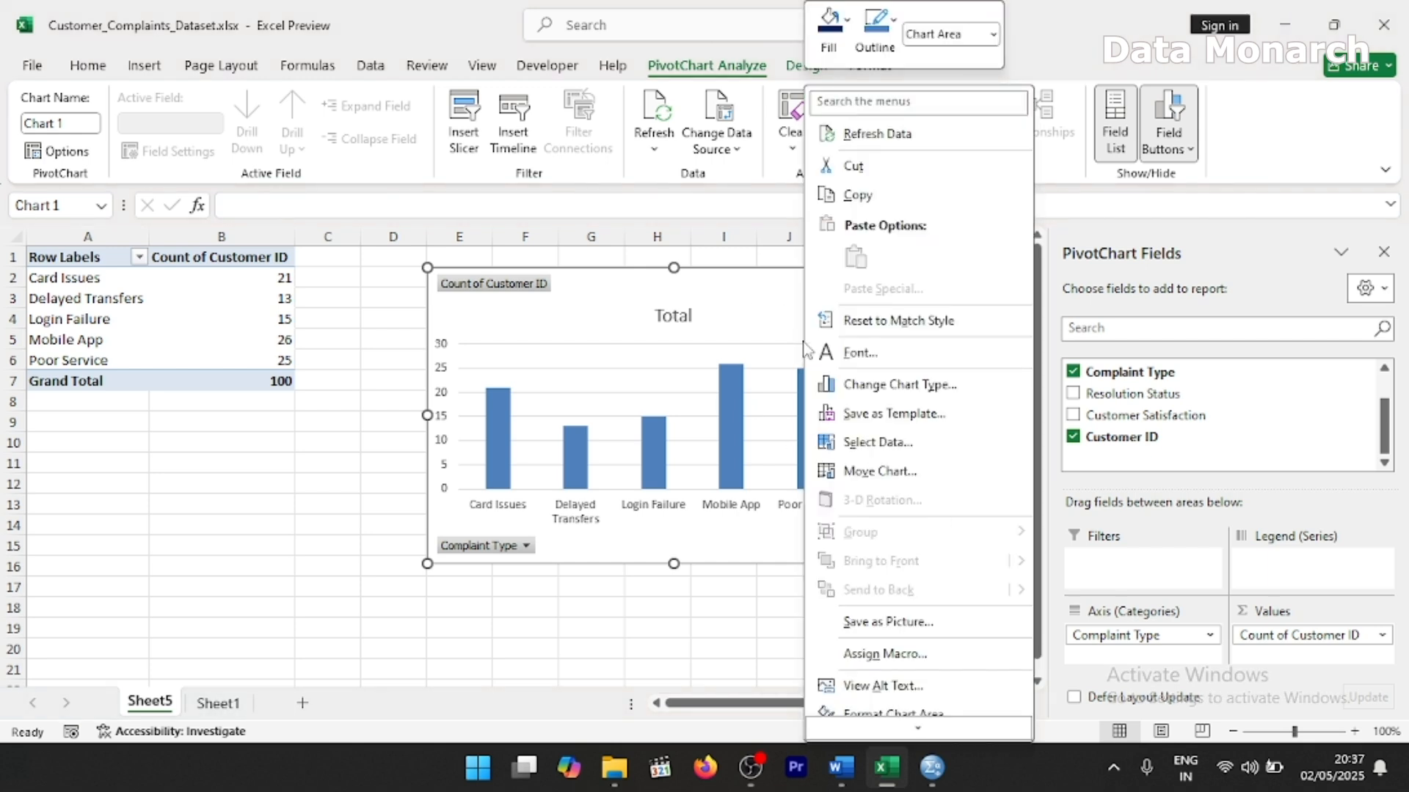
click(899, 385)
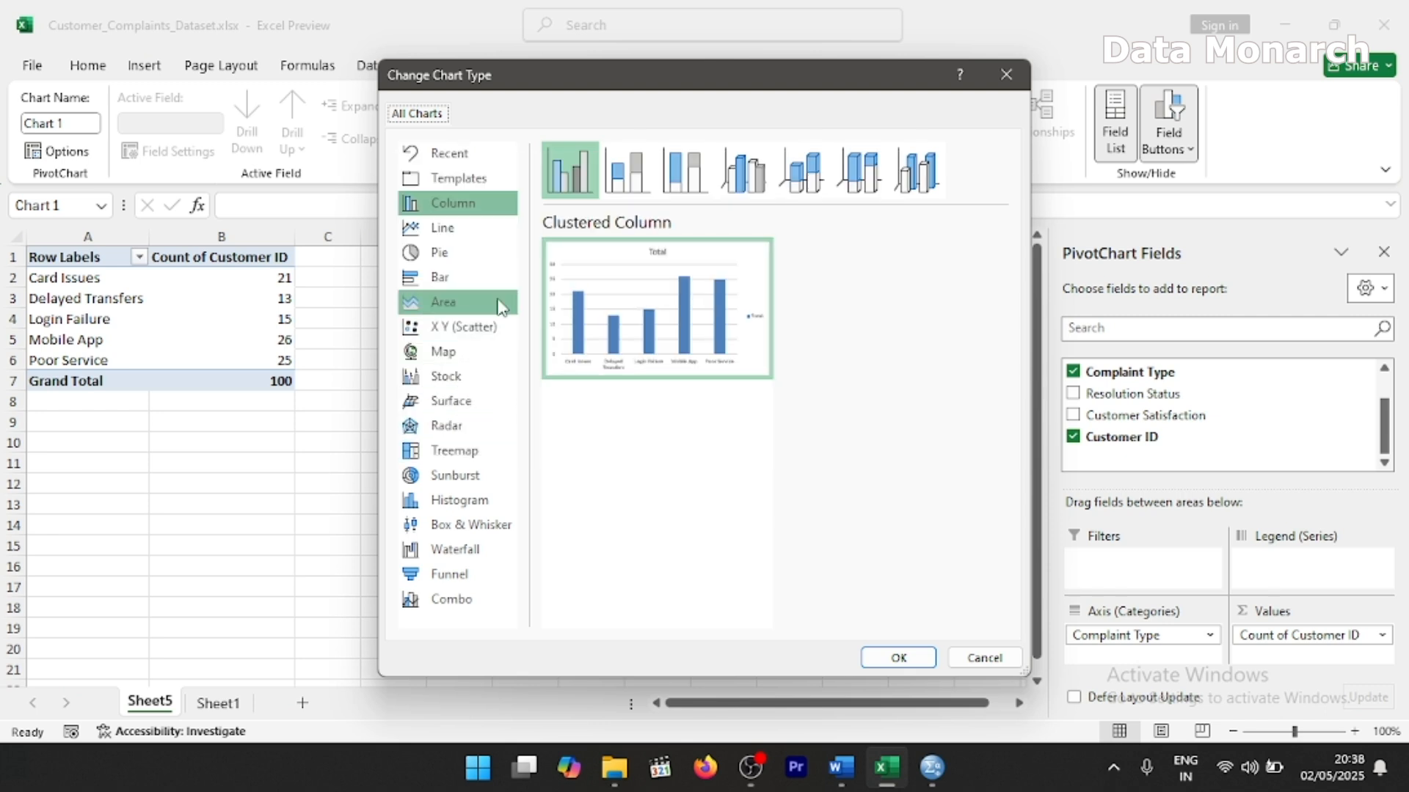
click(898, 656)
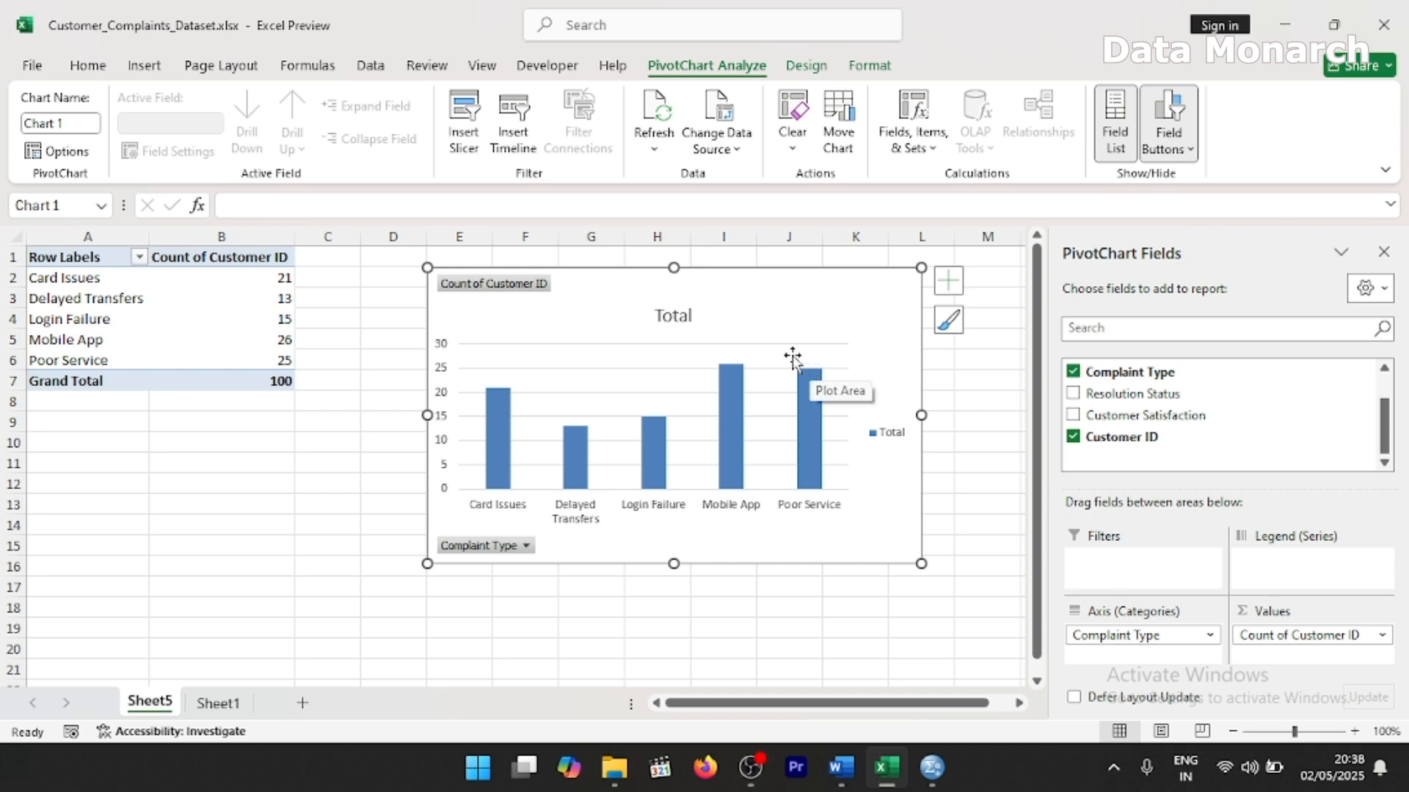
- Replace the chart title with "Top Customer Complaint Type"
double_click(675, 315)
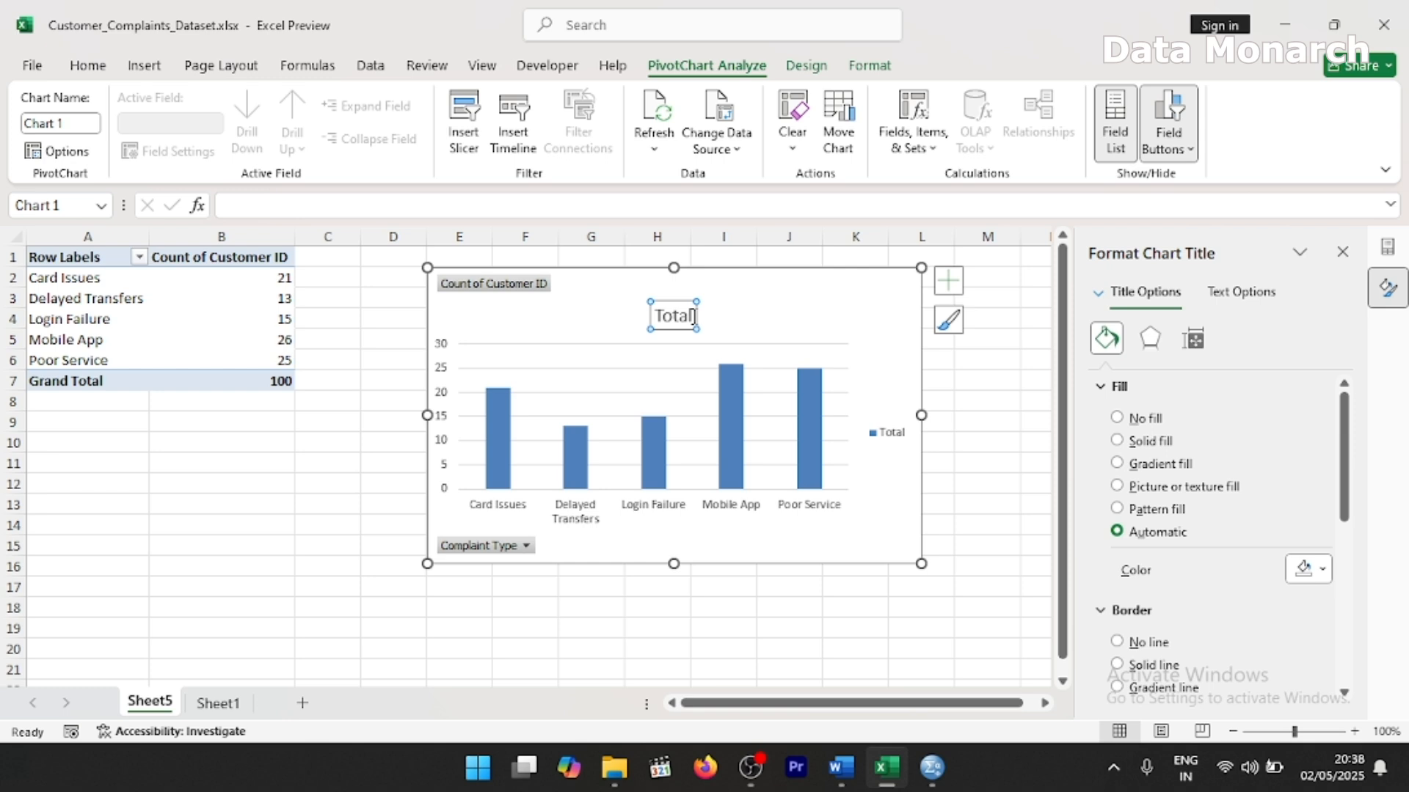
click(948, 286)
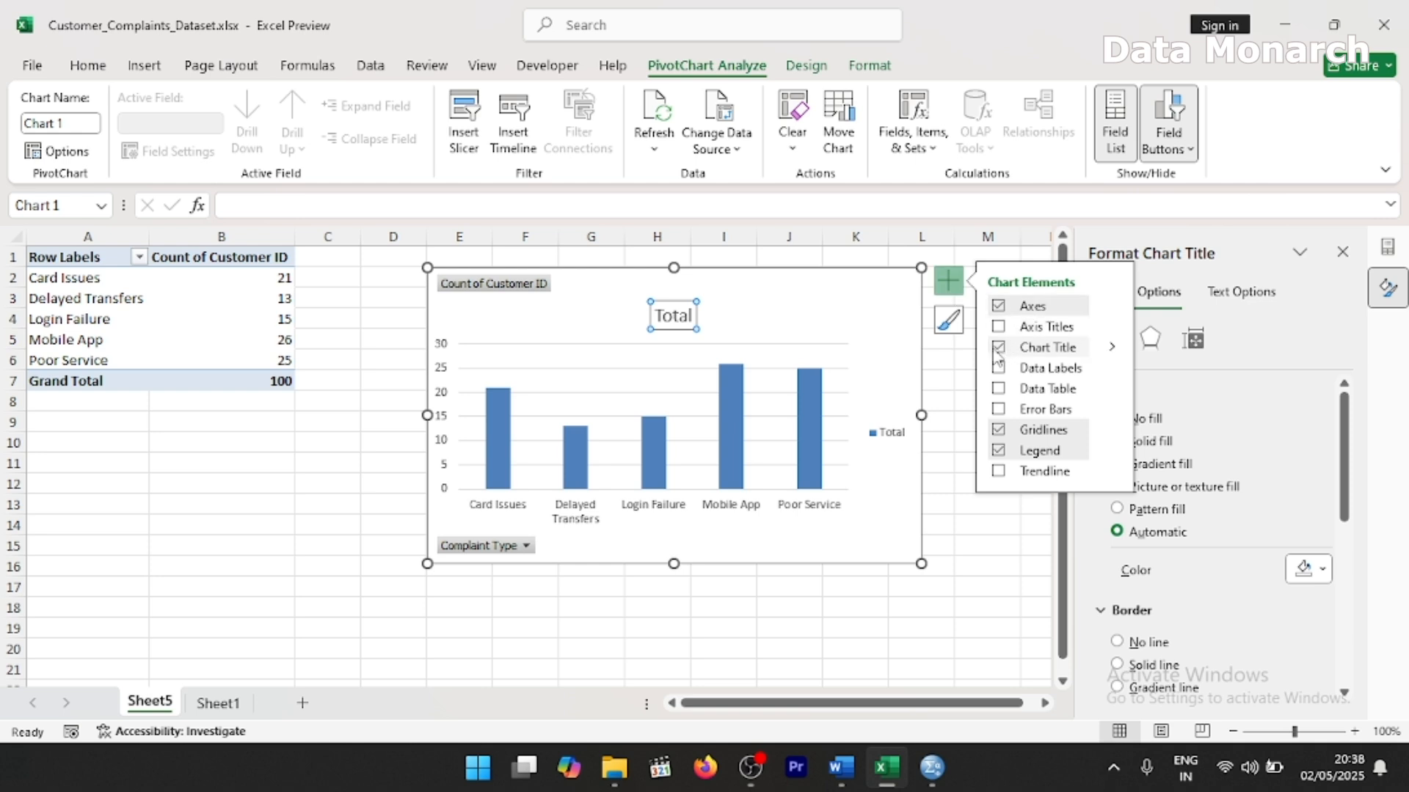
double_click(680, 322)
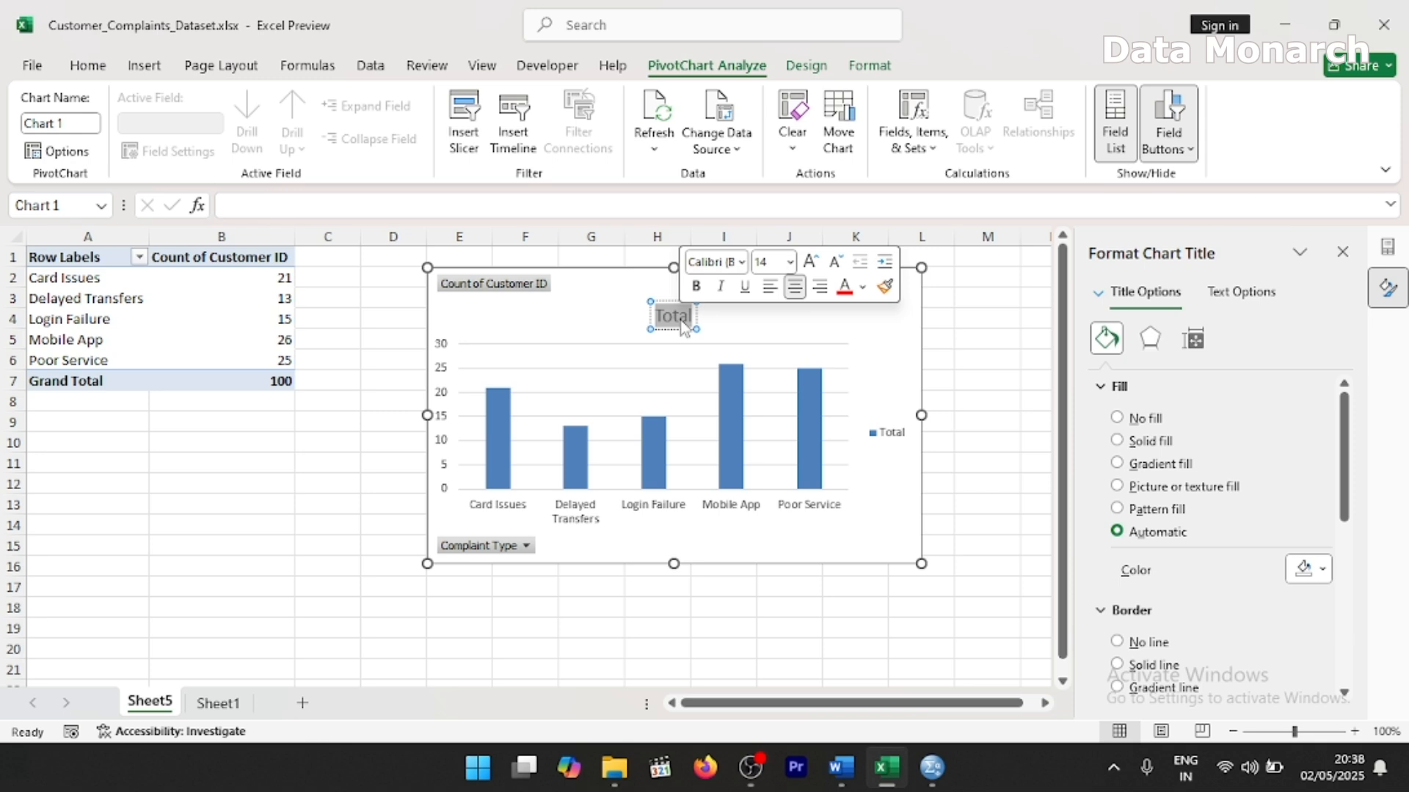
text(Top Customer Complaint Type)
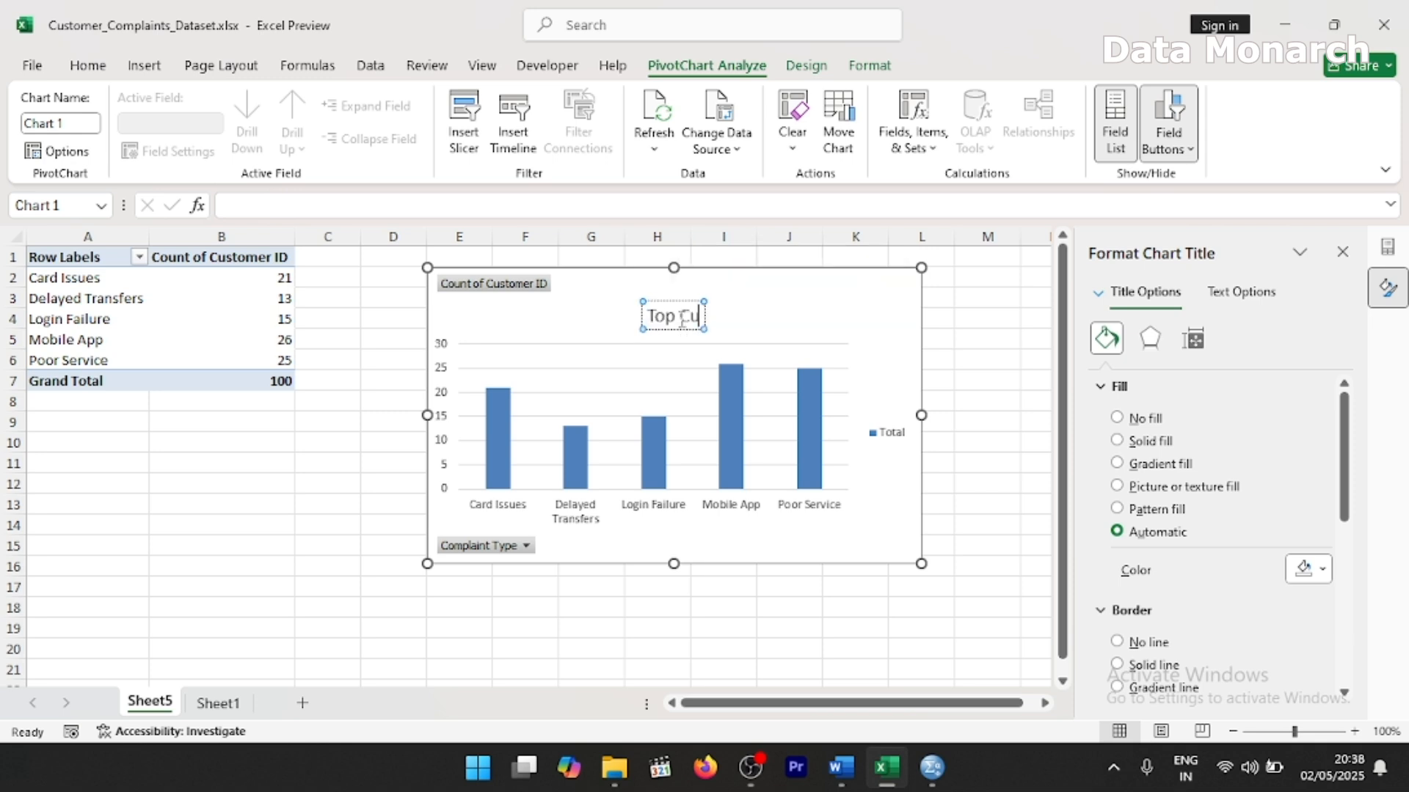
click(641, 443)
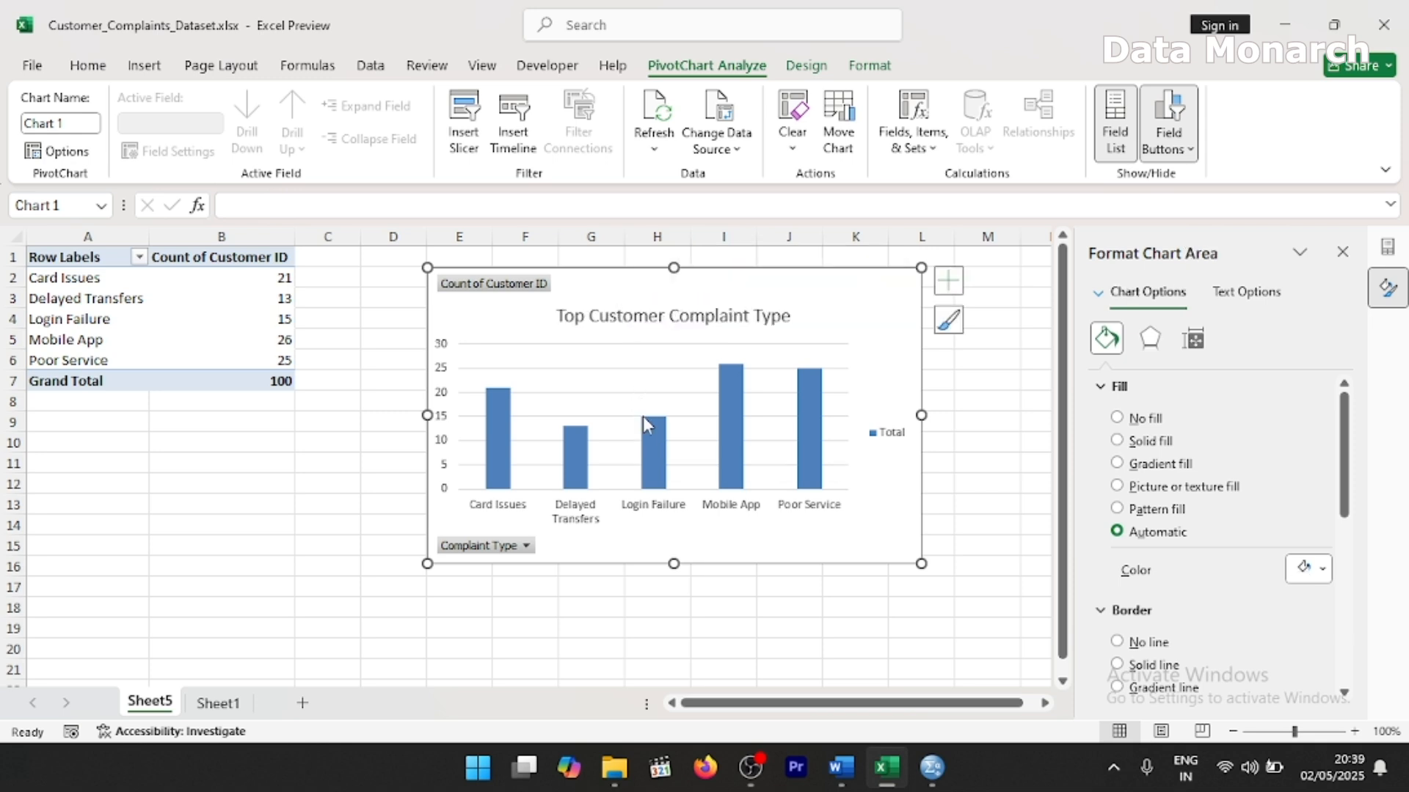
- Try red as the fill colour for all chart columns and settle on the standard dark blue
mouse_move(655, 446)
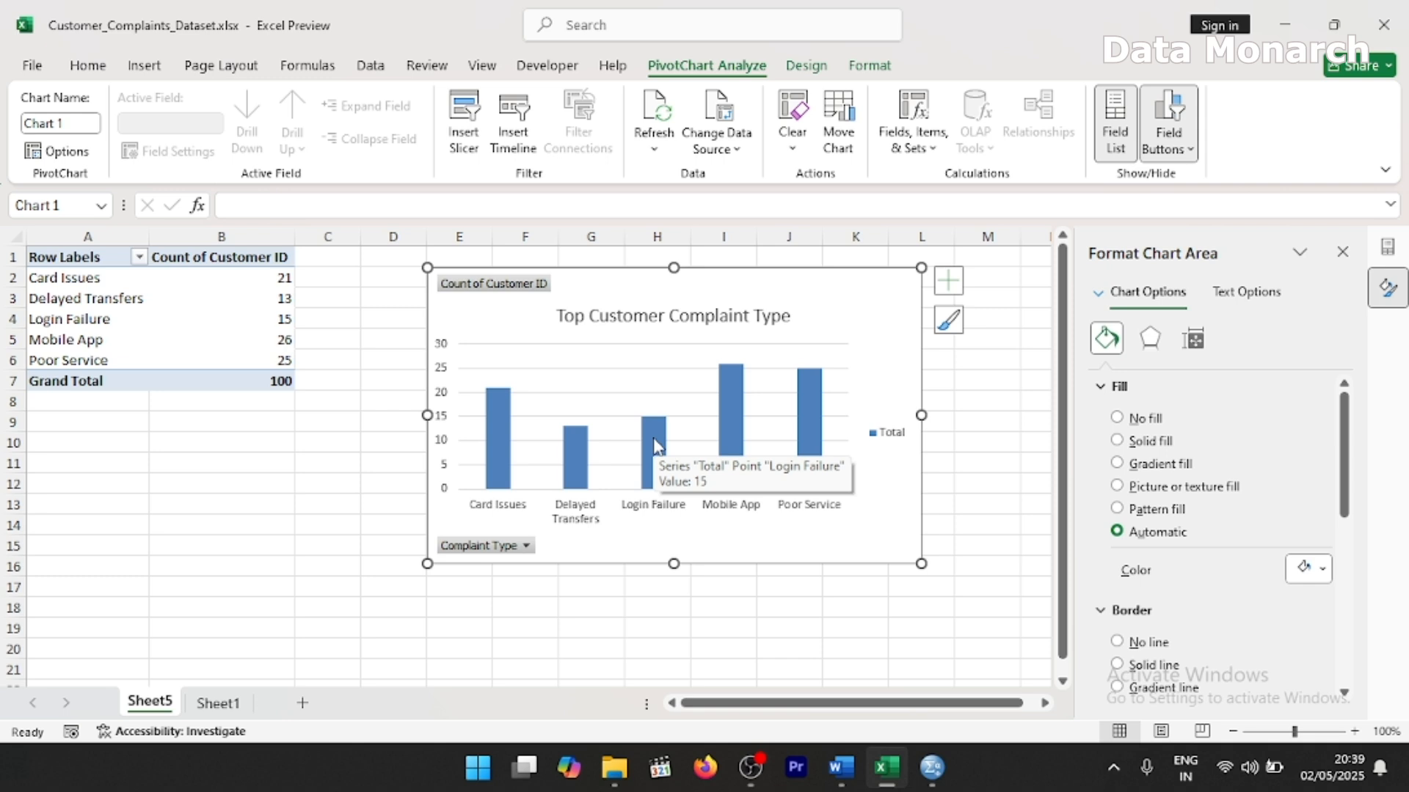
click(728, 416)
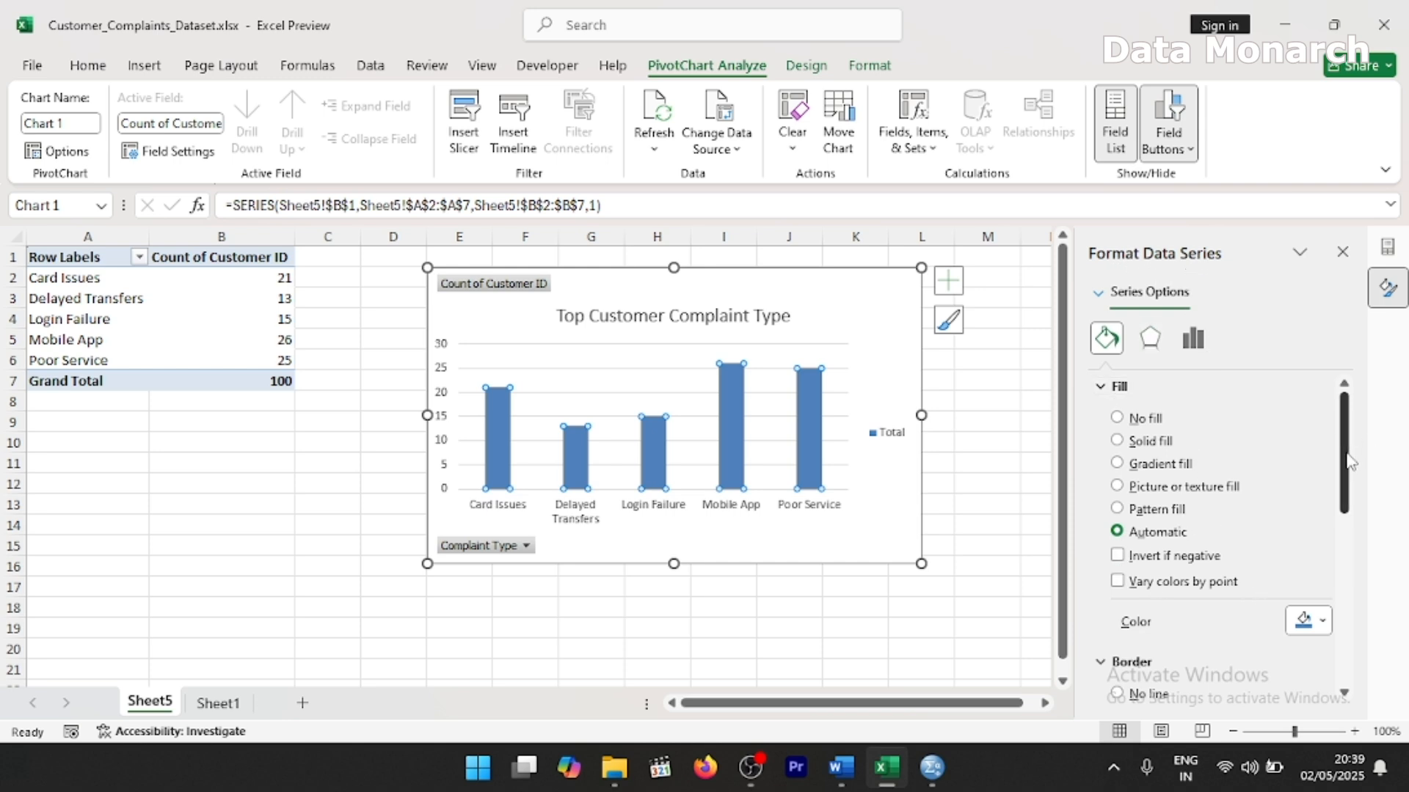
scroll(1343, 455, down, 3)
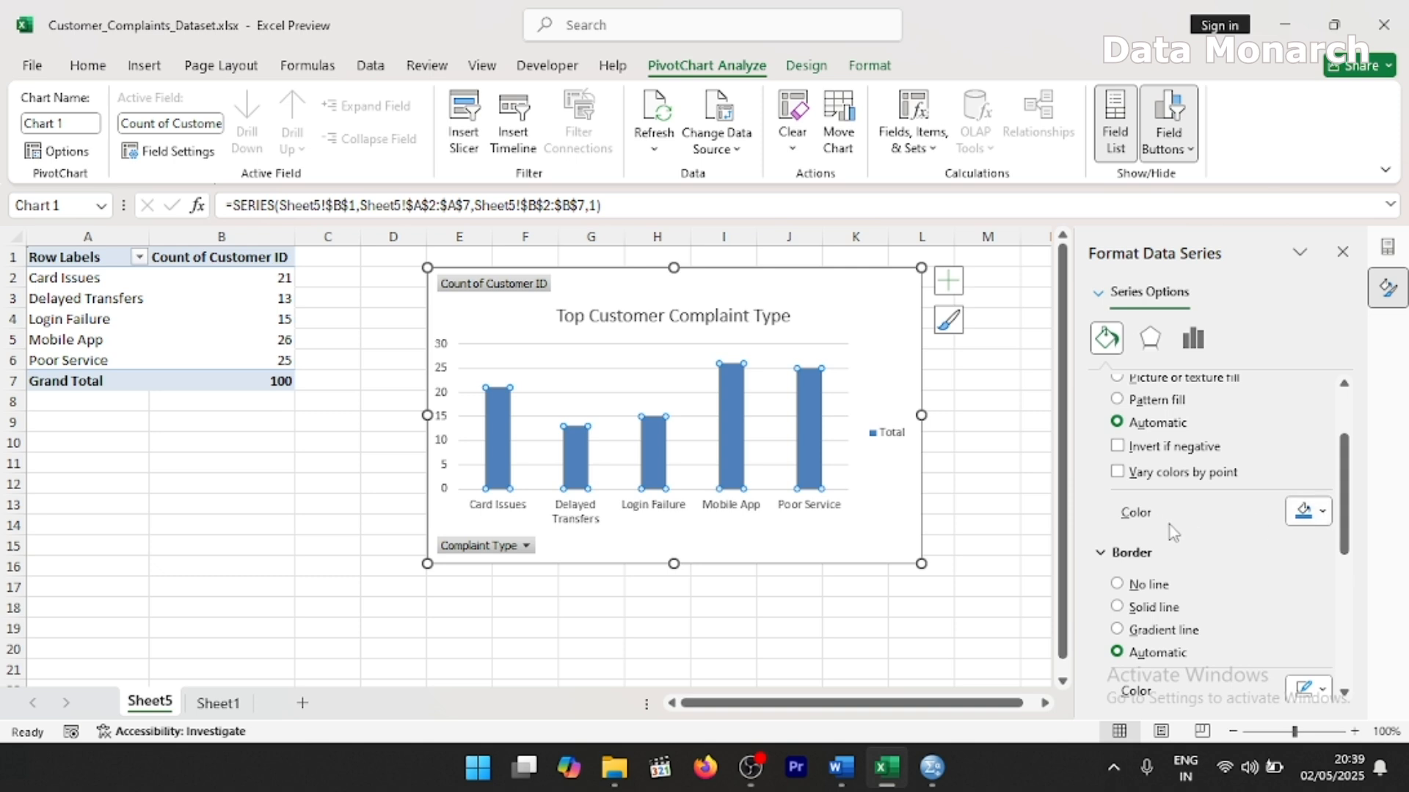
click(1328, 520)
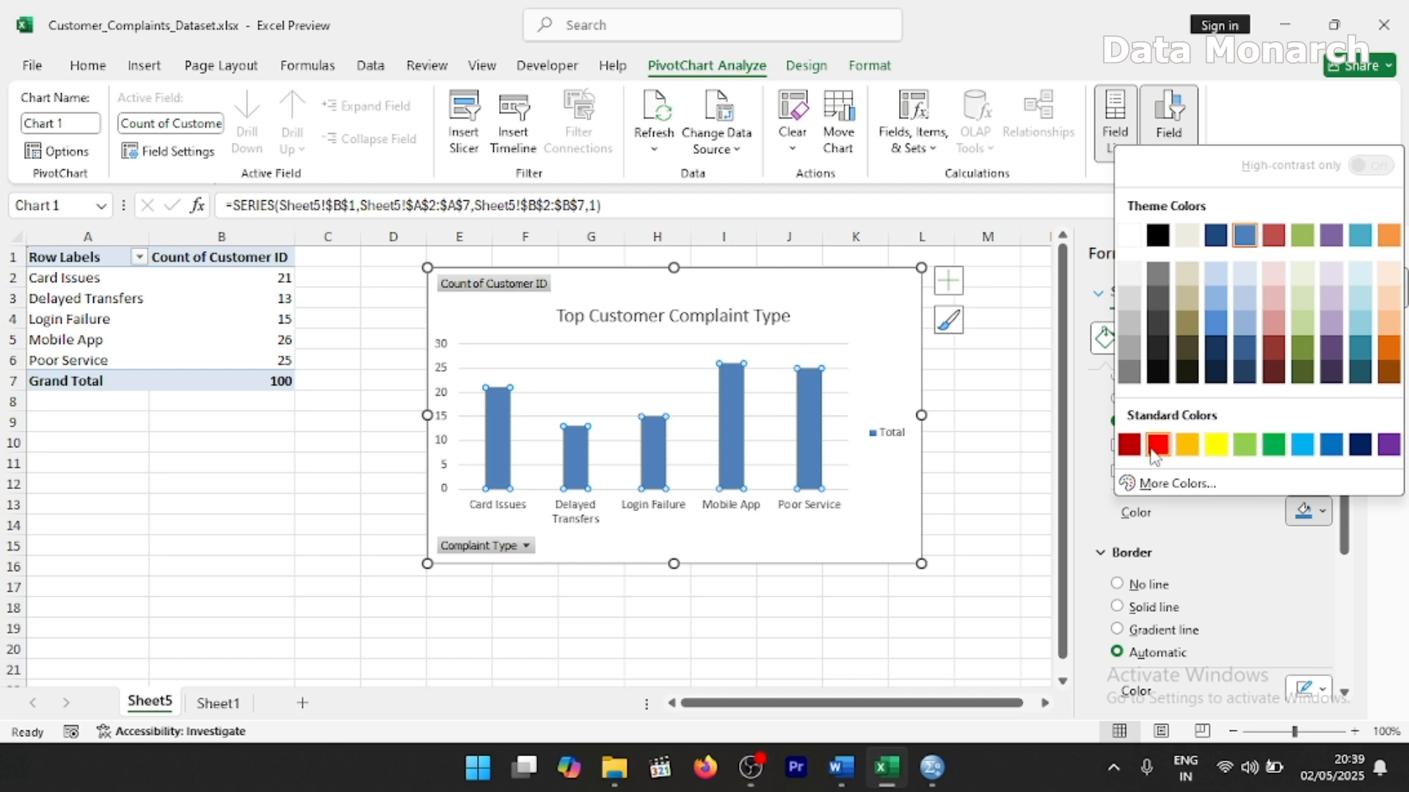
click(1158, 445)
click(1323, 513)
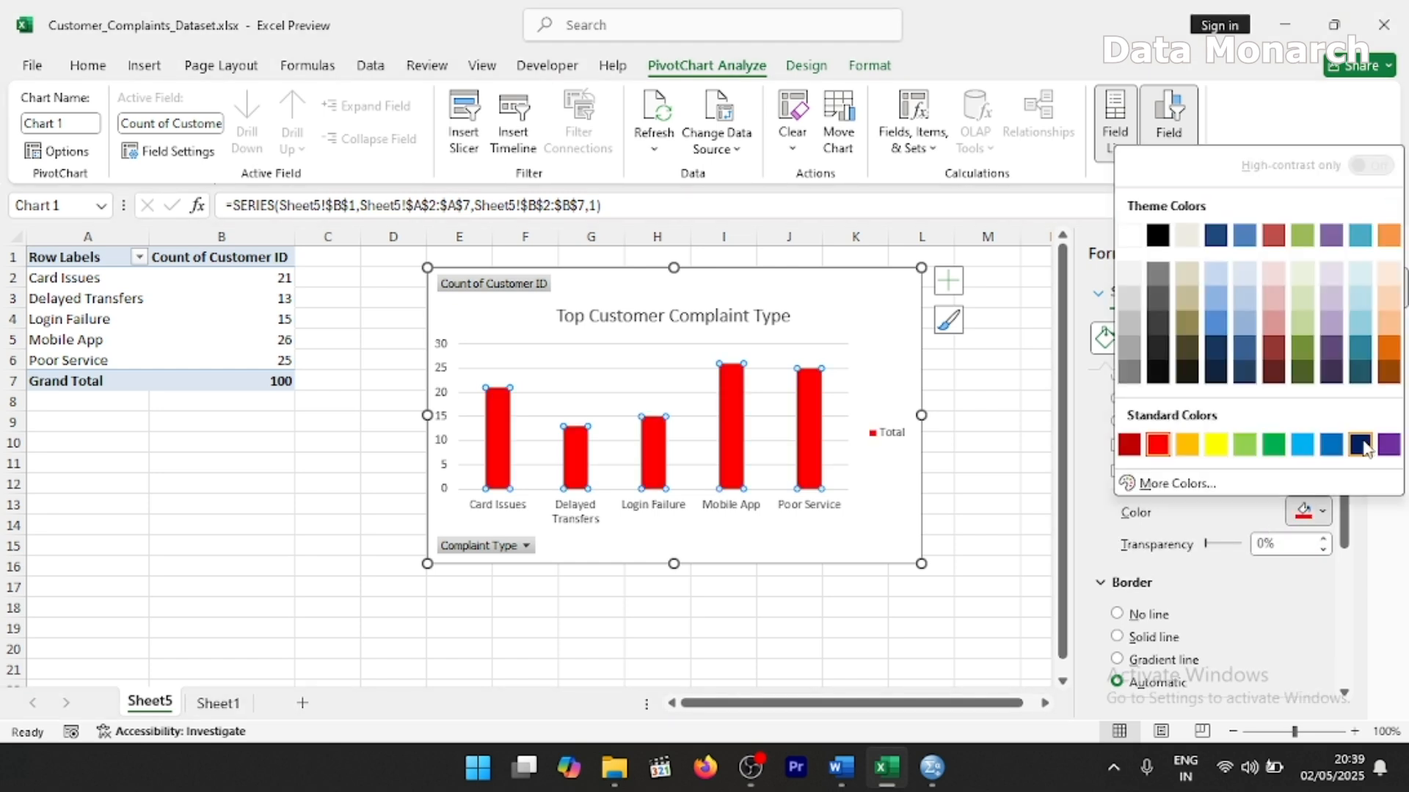
click(1364, 446)
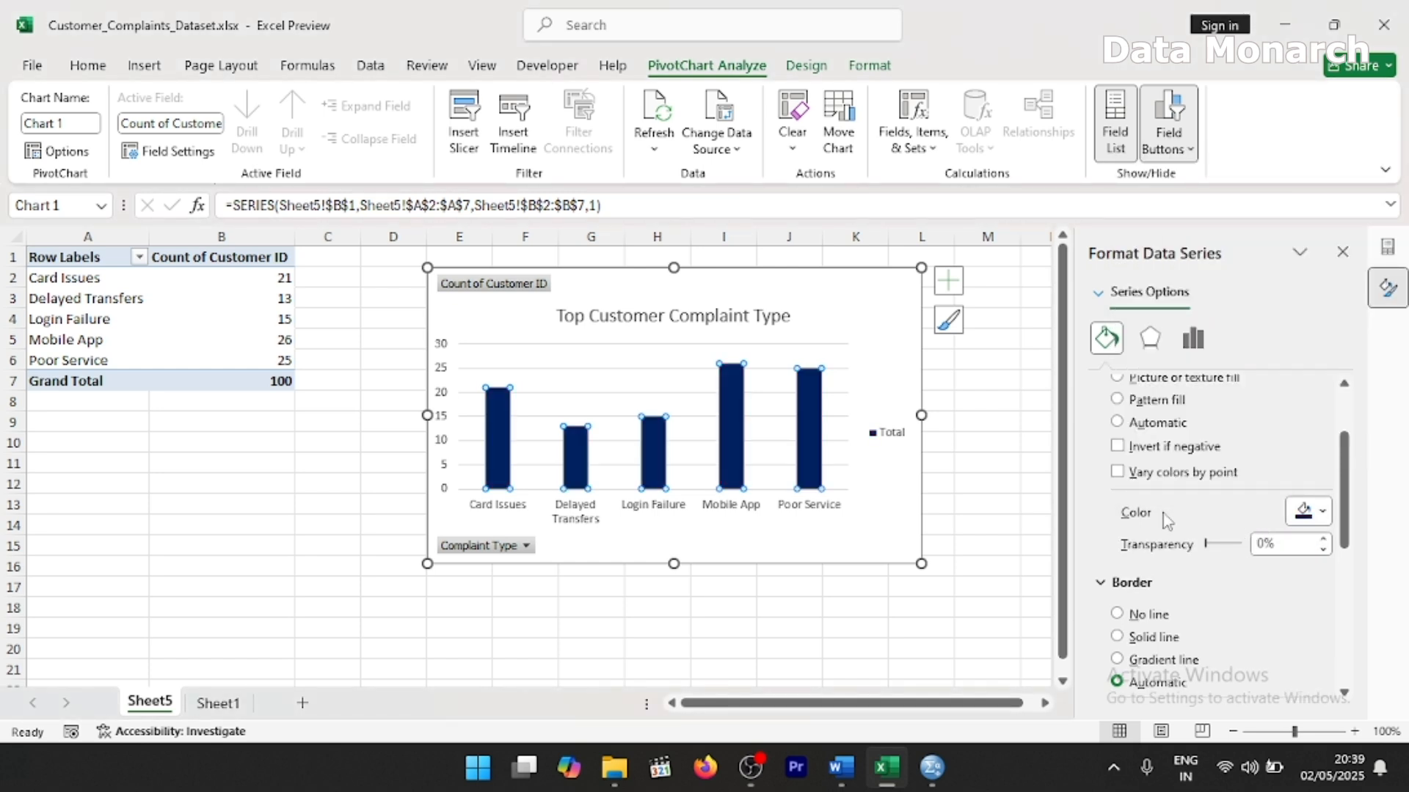
mouse_move(727, 432)
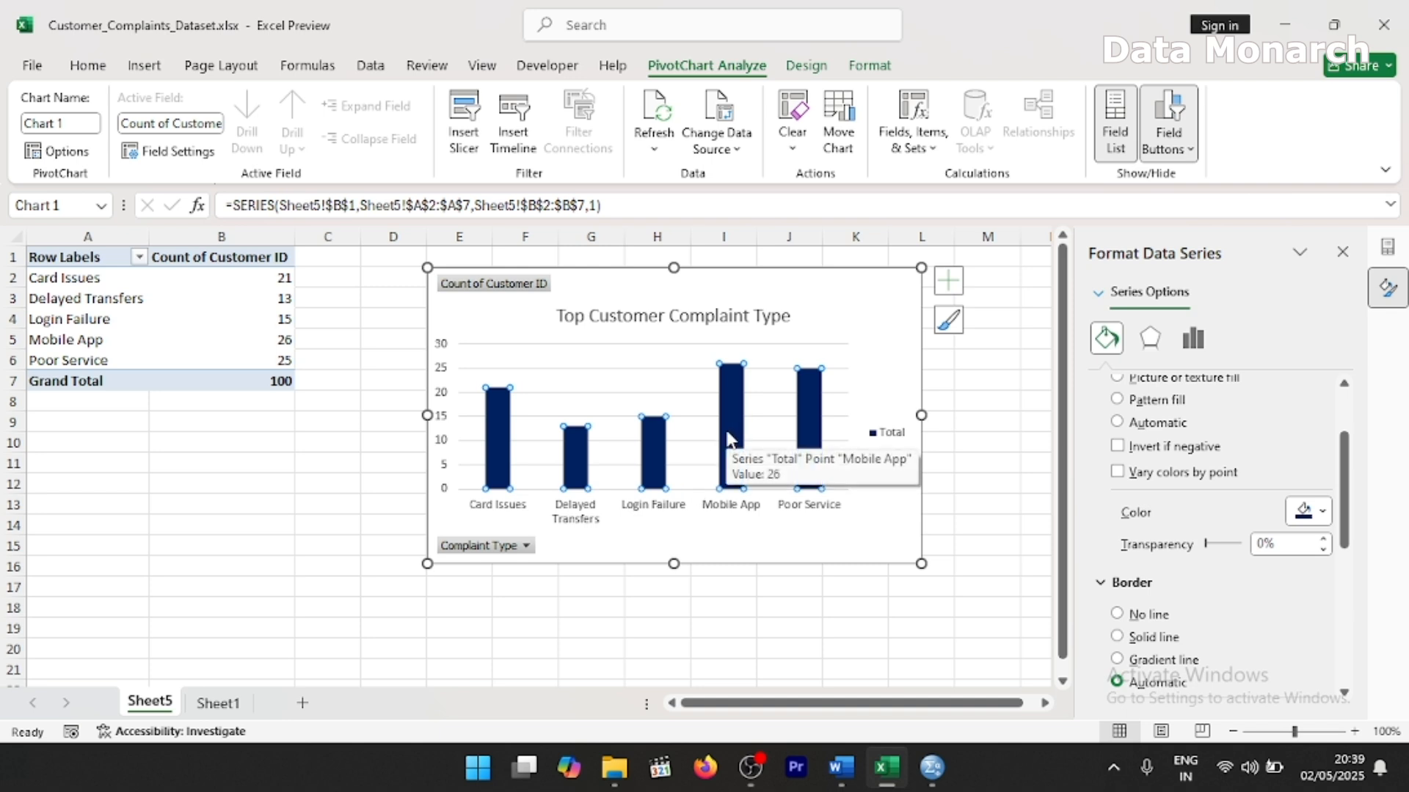
click(728, 438)
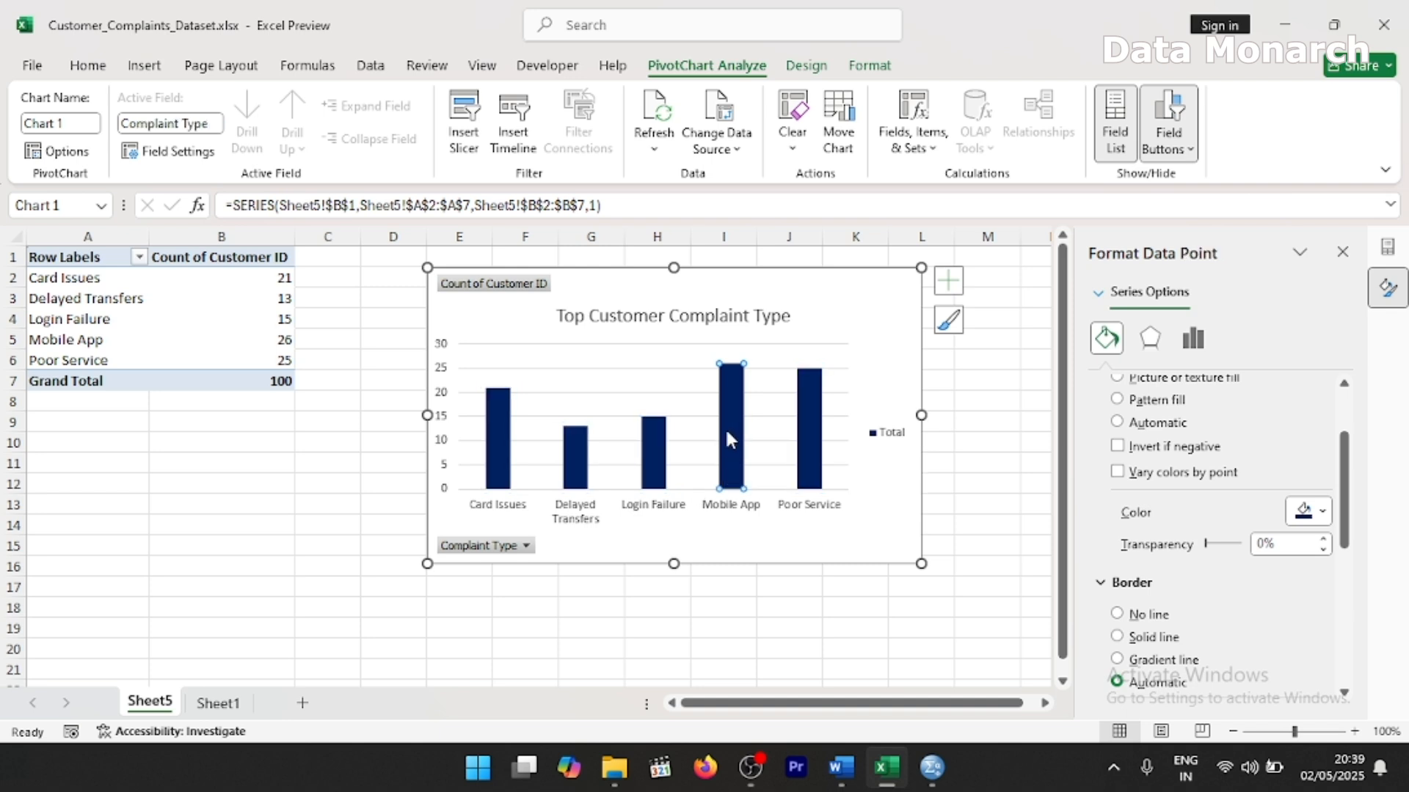
click(805, 425)
click(816, 339)
click(734, 435)
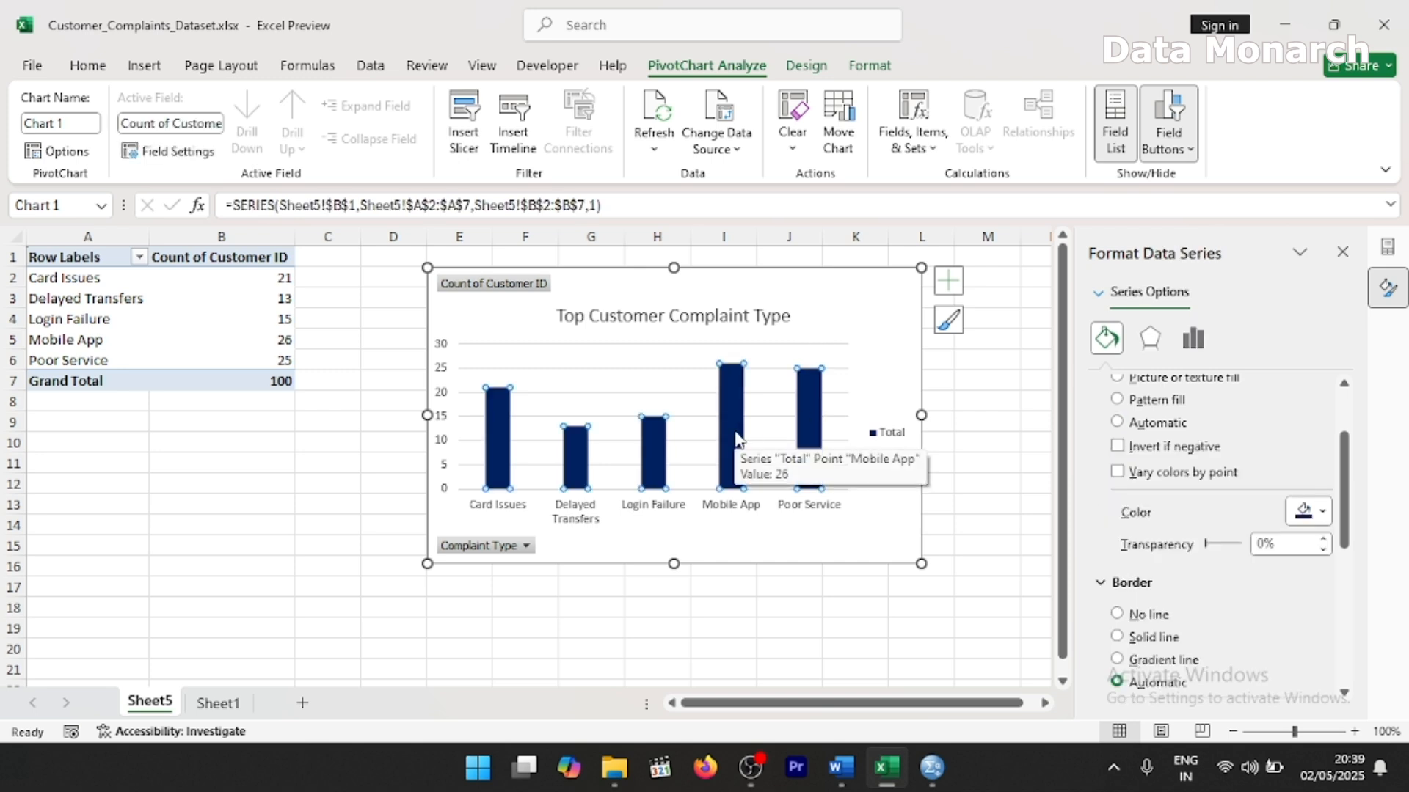
click(736, 438)
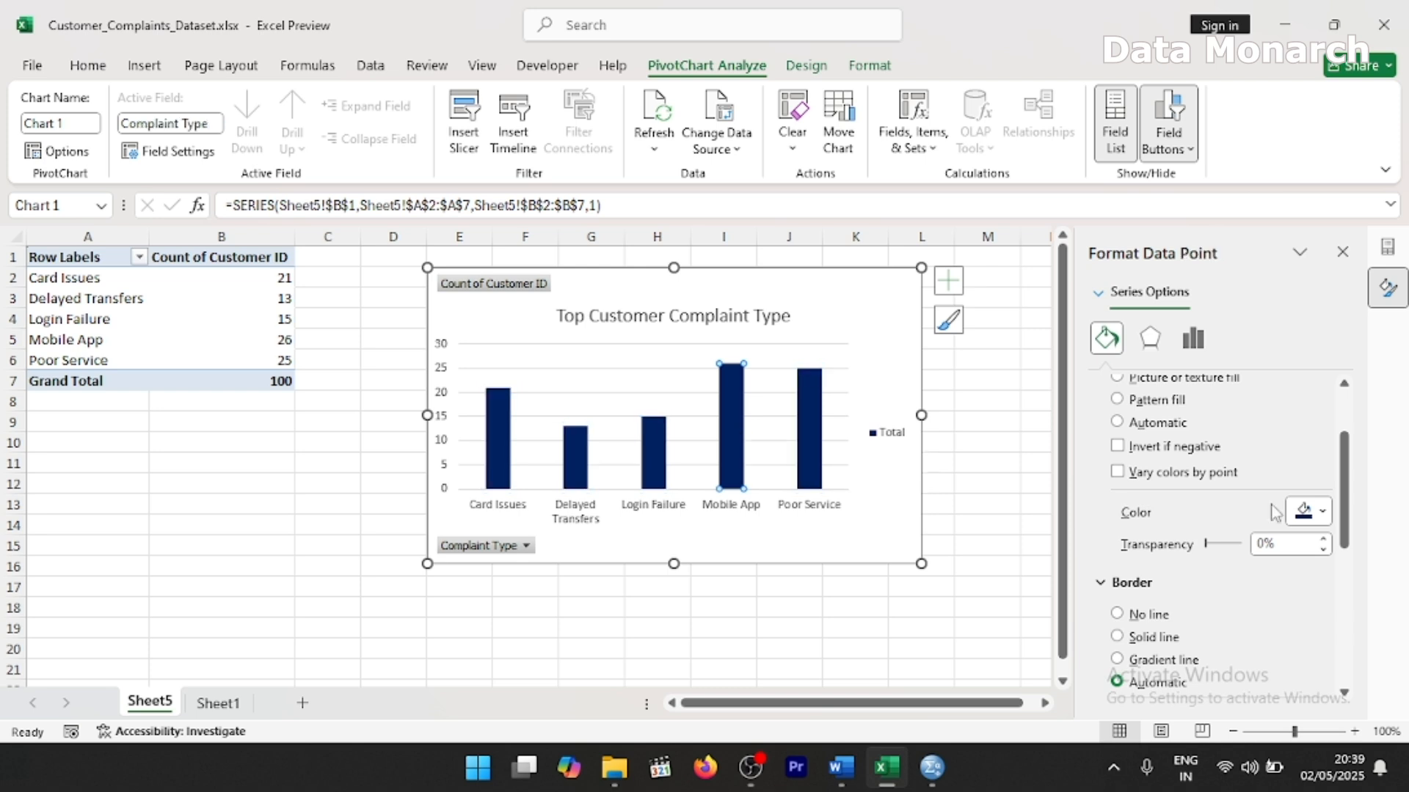
click(870, 345)
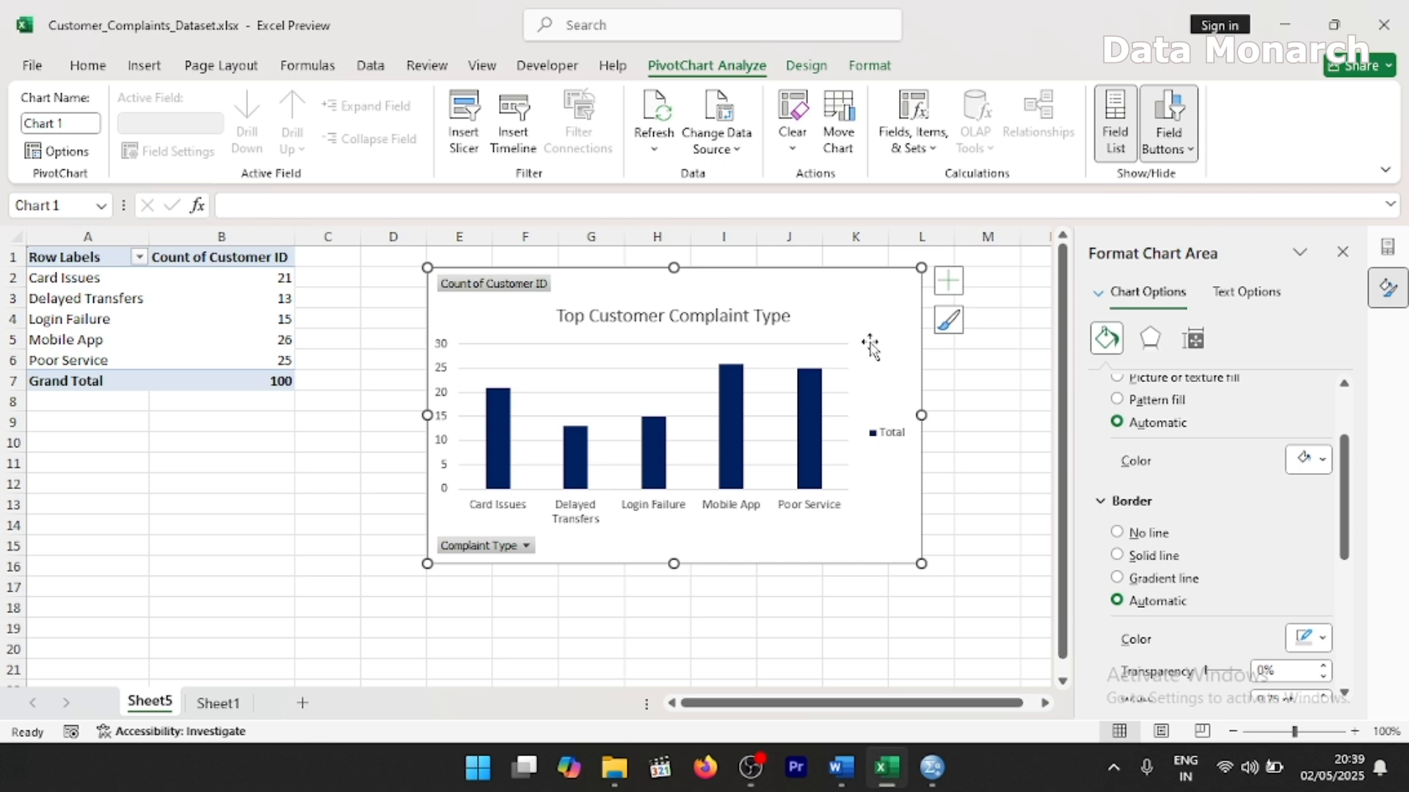
mouse_move(727, 405)
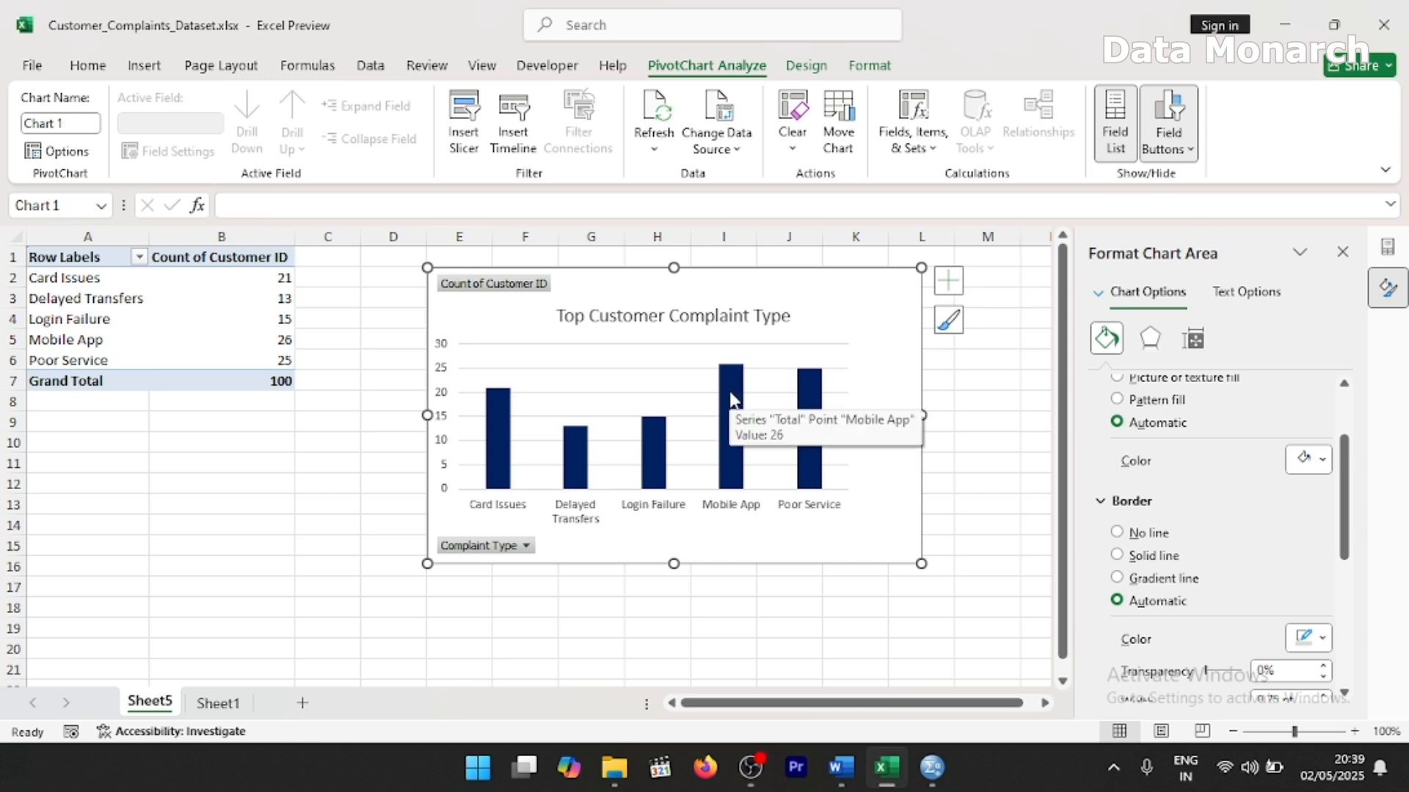
- Add data labels to the chart's columns and preview the label positions, keeping Outside End
click(947, 282)
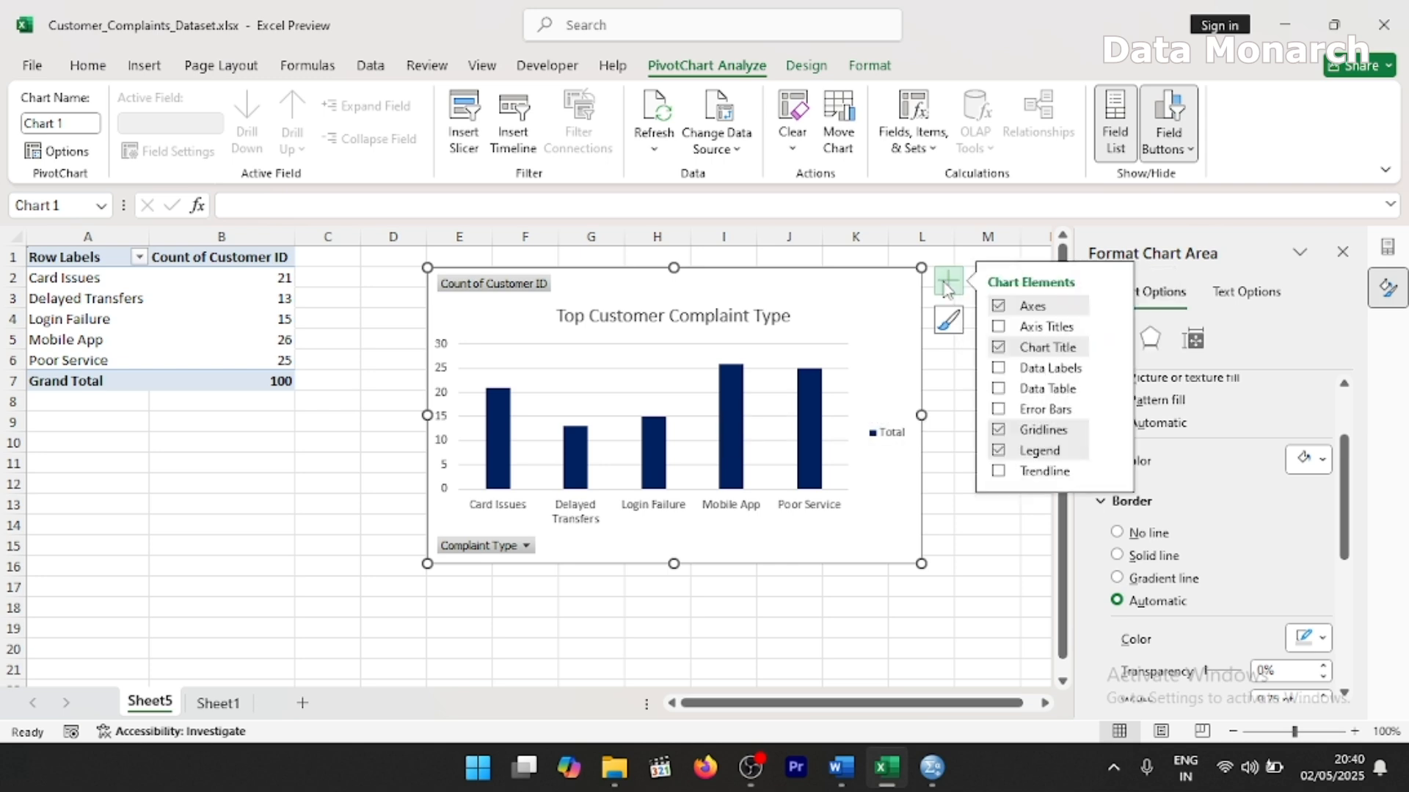
click(998, 368)
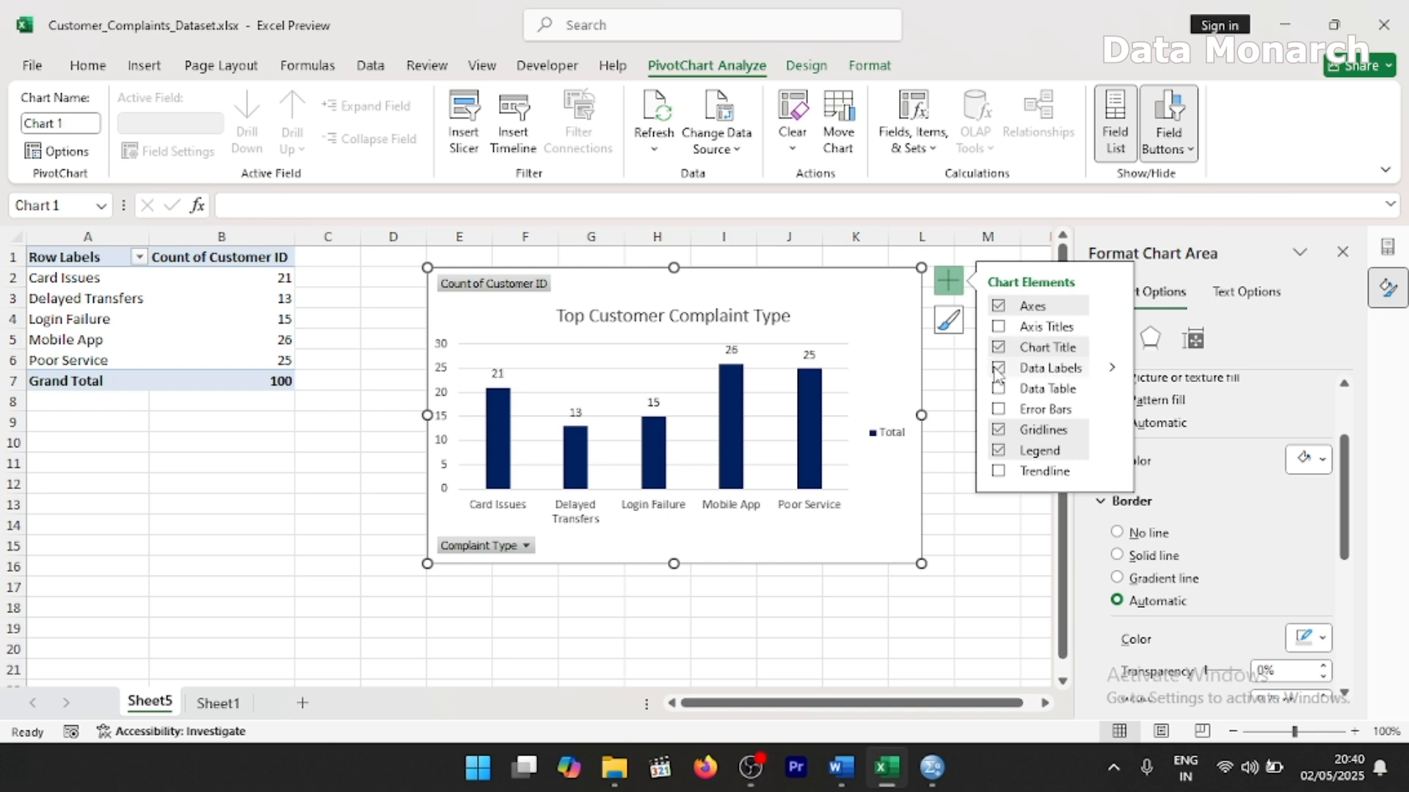
click(1112, 368)
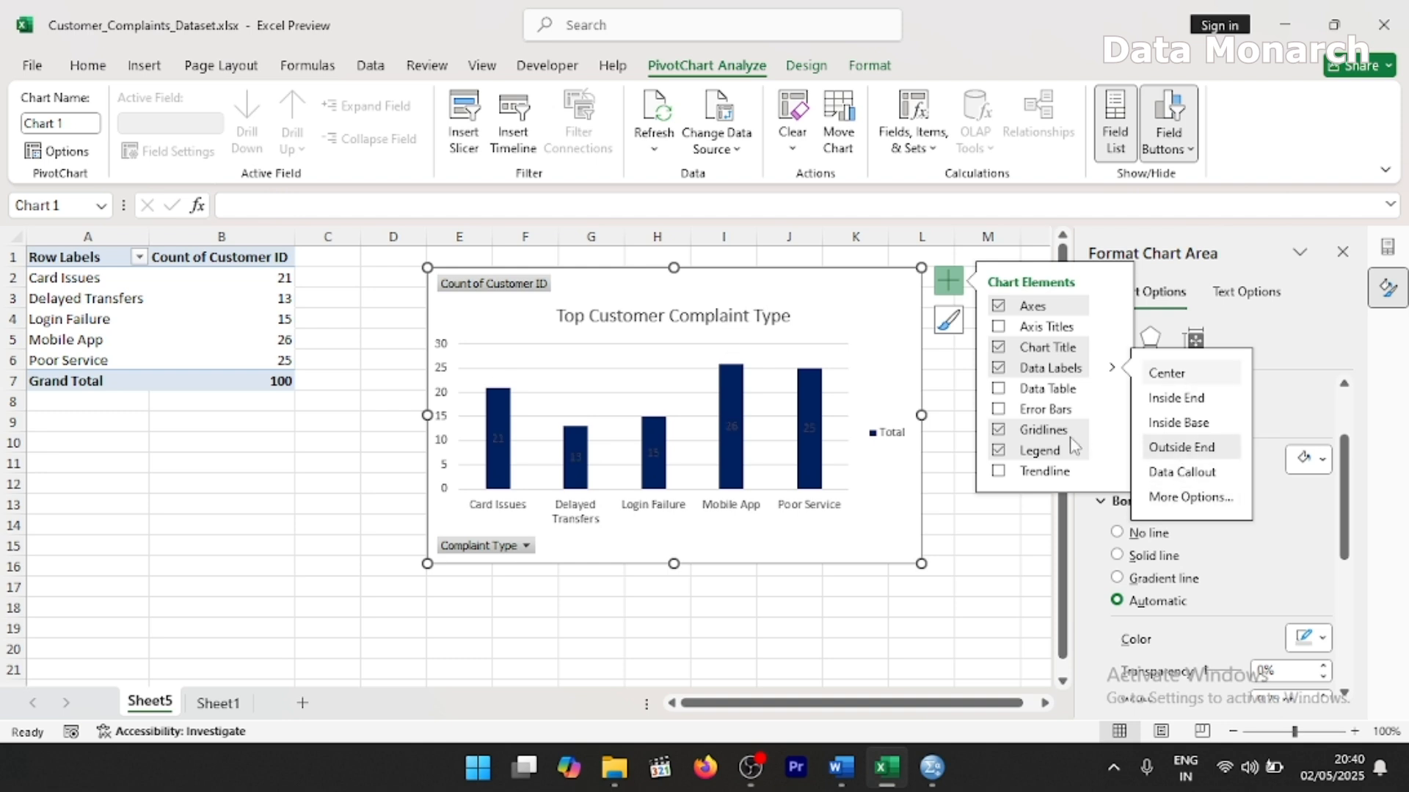
mouse_move(811, 378)
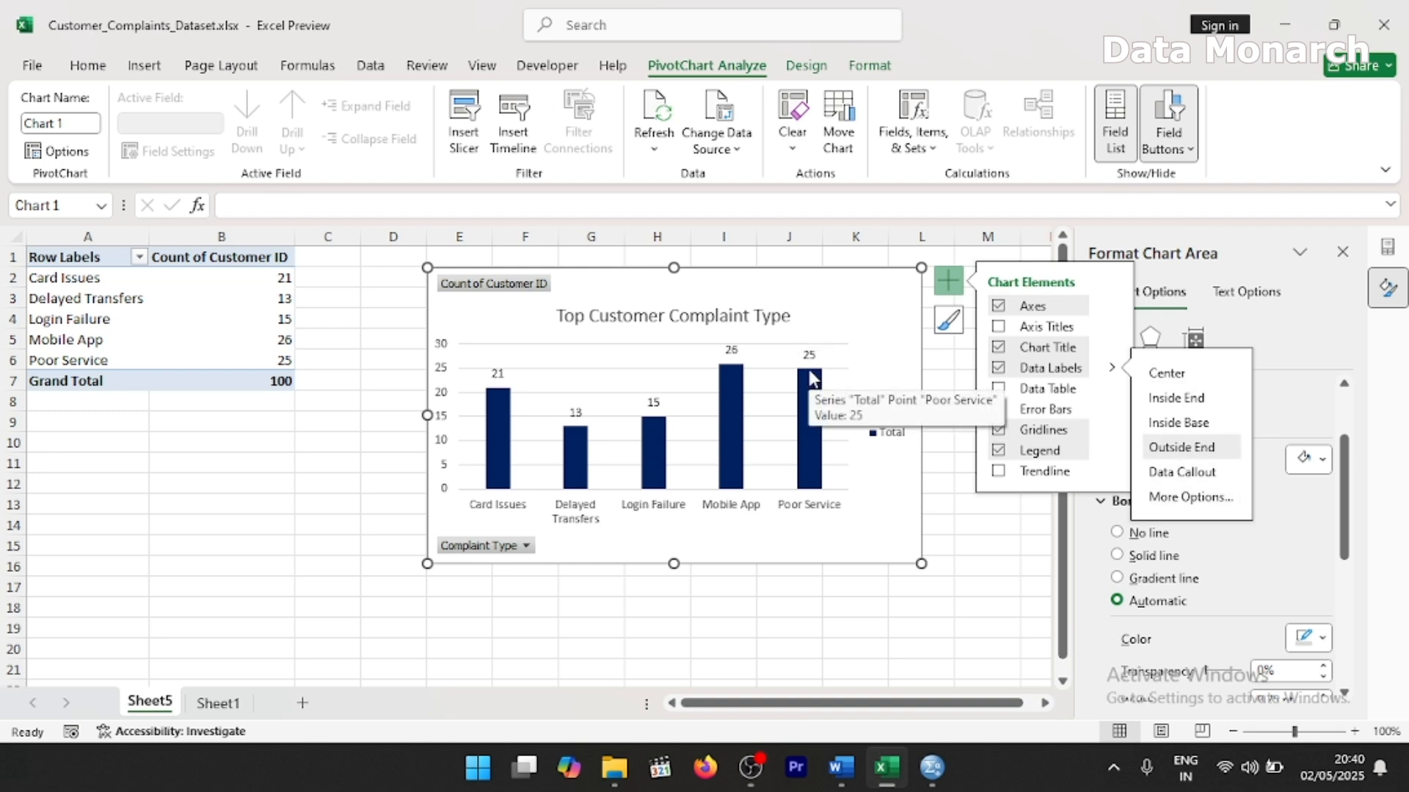
click(948, 284)
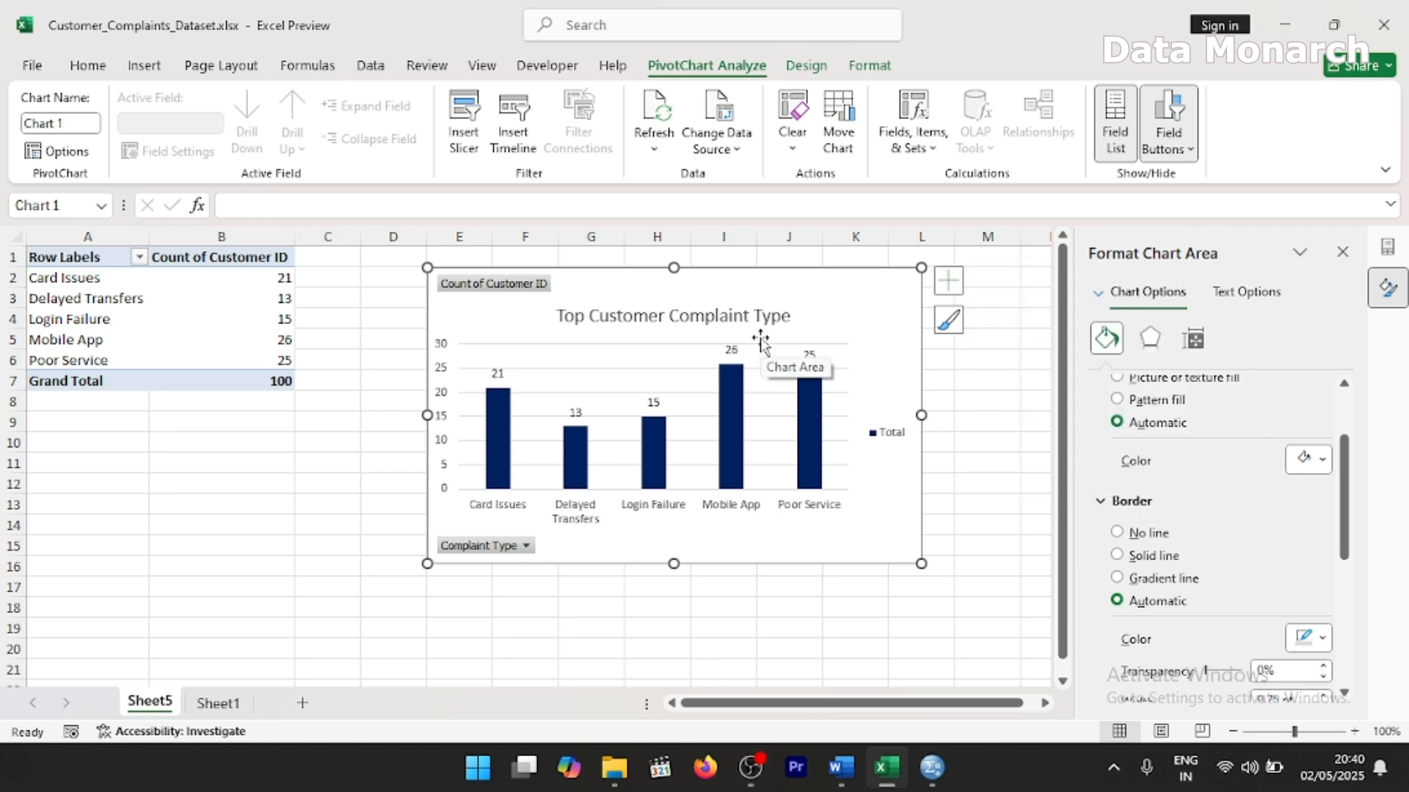
- Remove the horizontal gridlines from the Top Customer Complaint Type chart
click(664, 373)
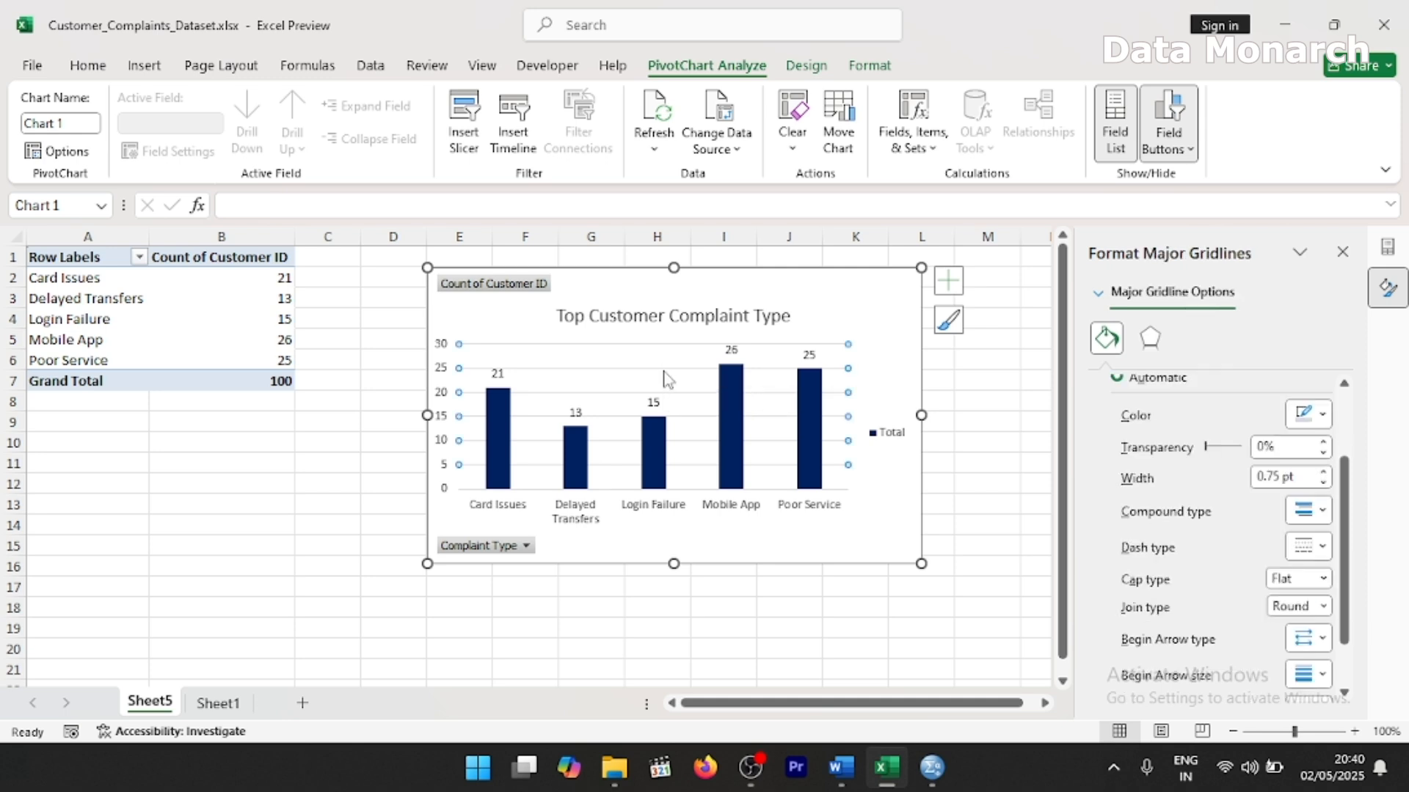
click(664, 374)
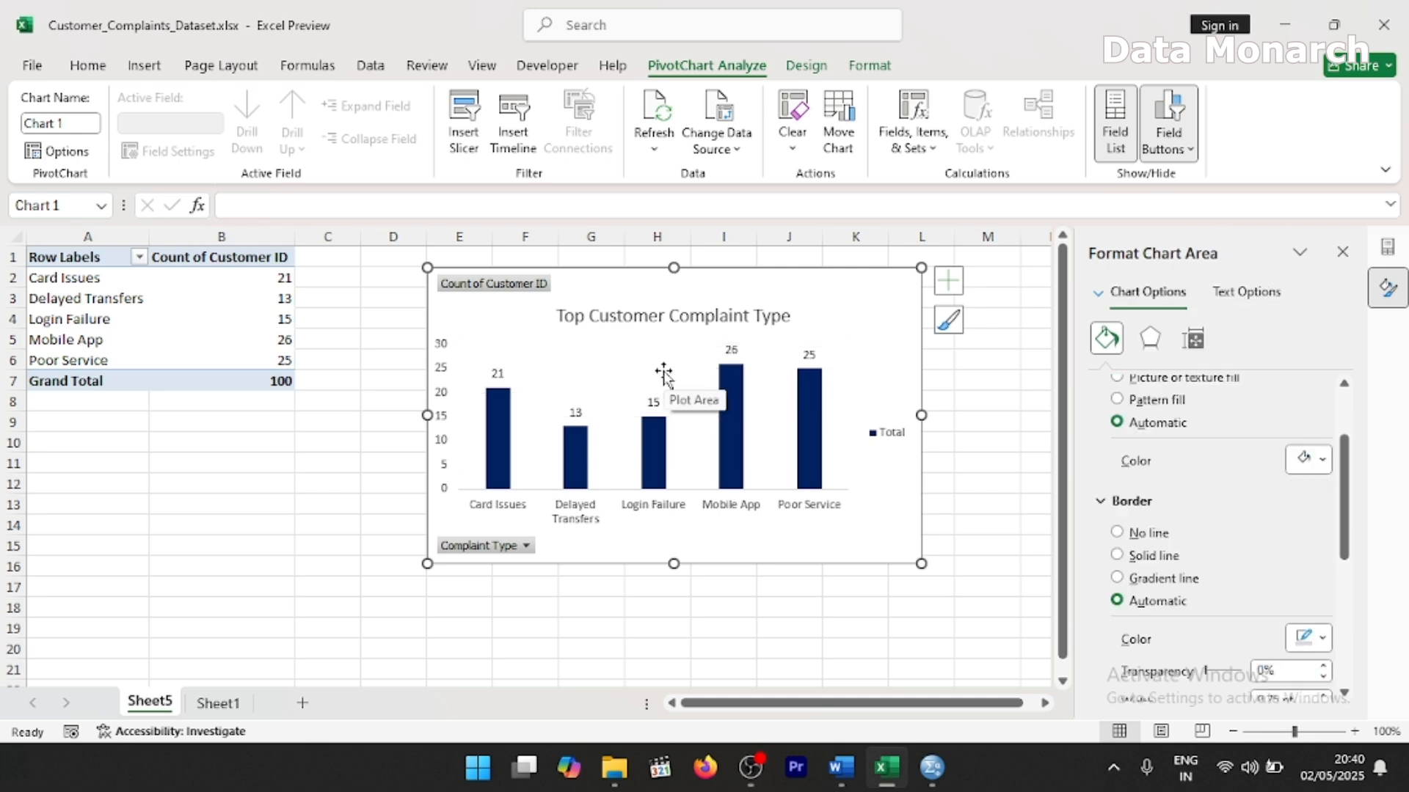
click(661, 371)
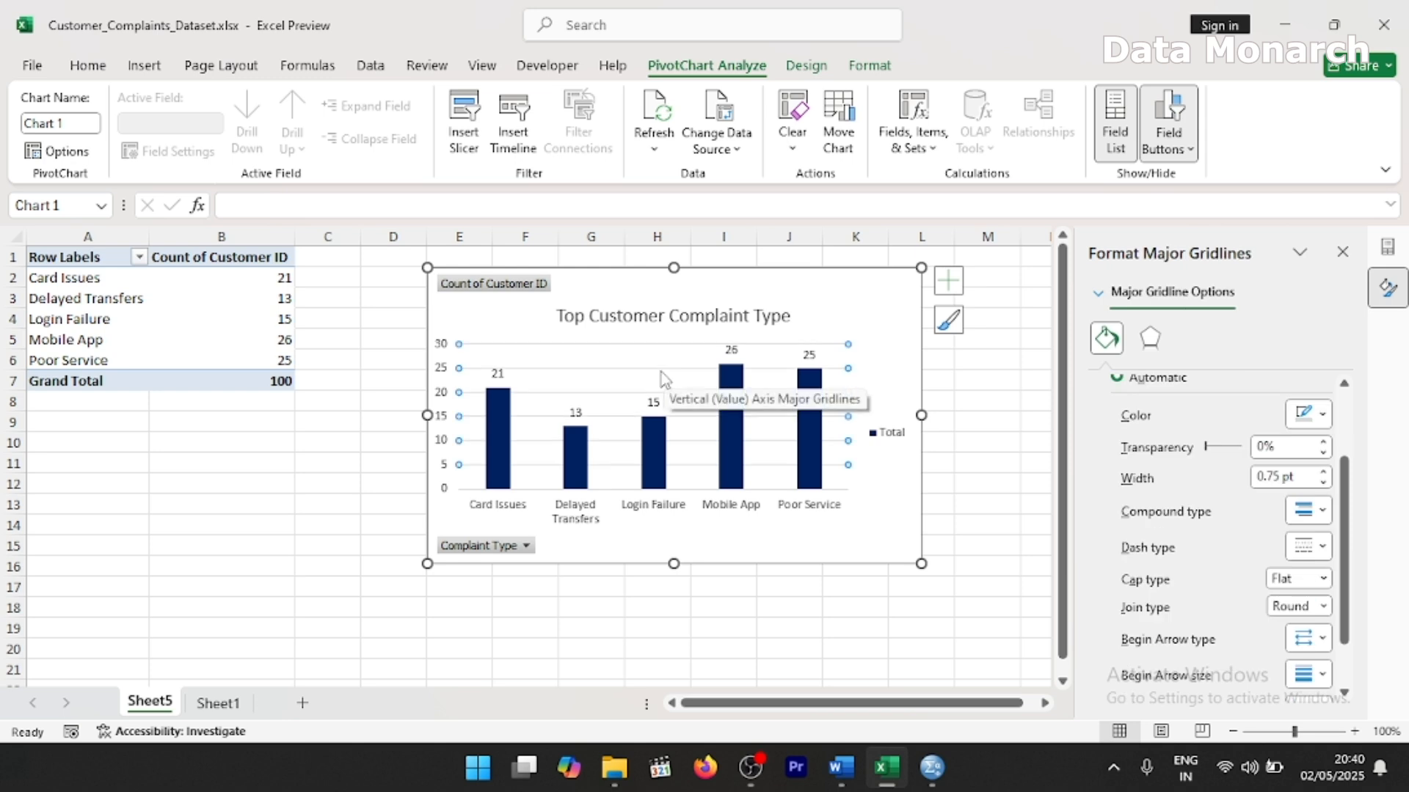
right_click(662, 372)
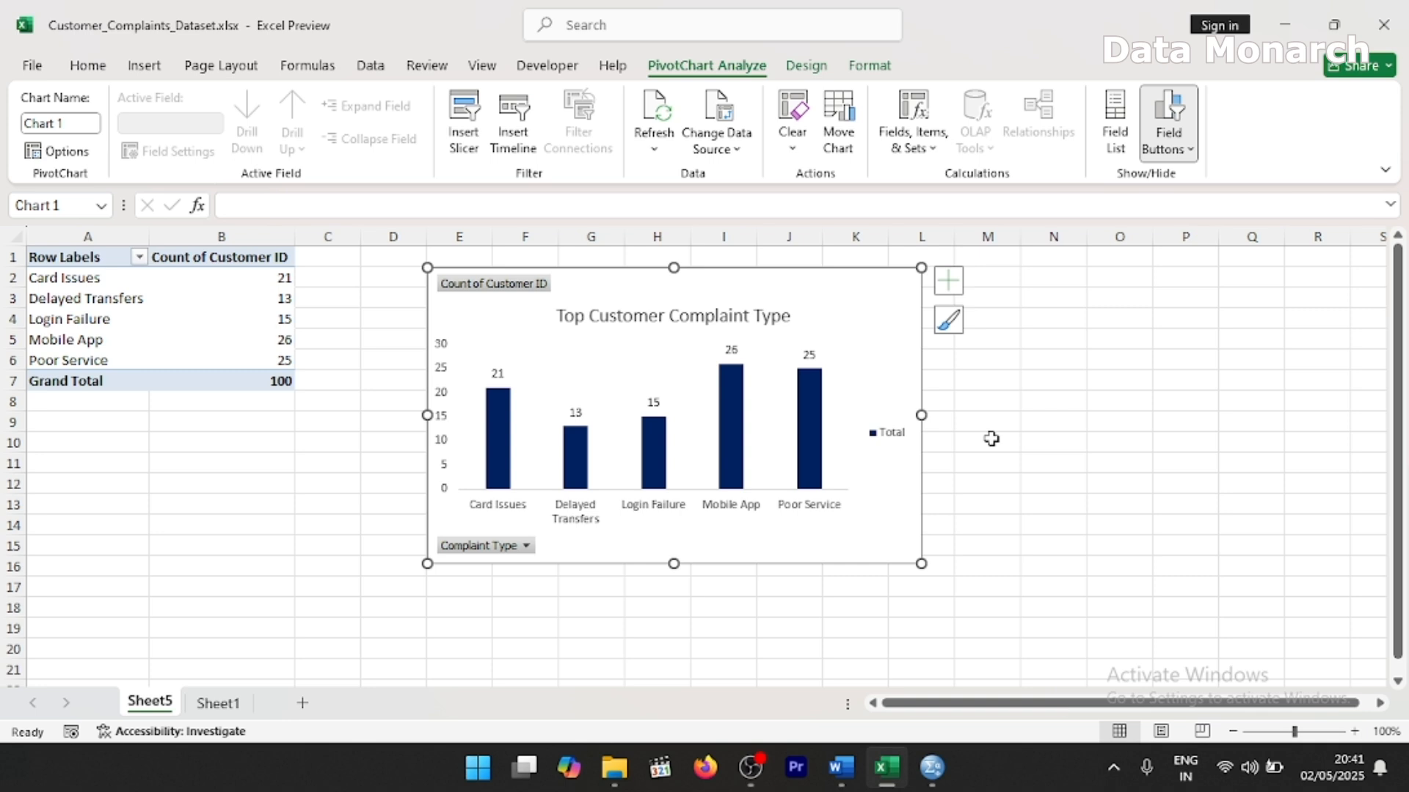
double_click(873, 323)
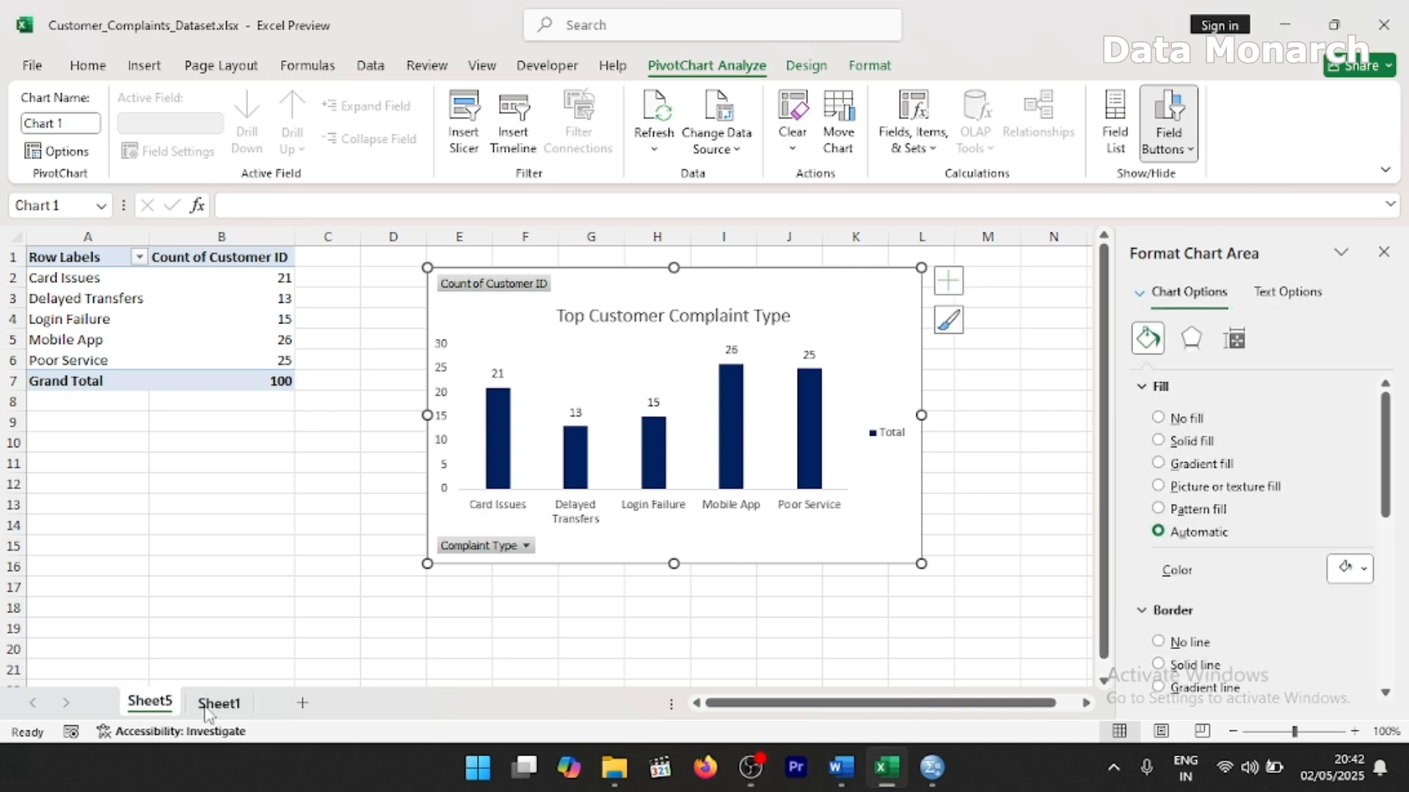
- Insert a PivotChart from the Sheet1 table at cell A17 of Sheet5 and move it below the complaint type chart
click(212, 704)
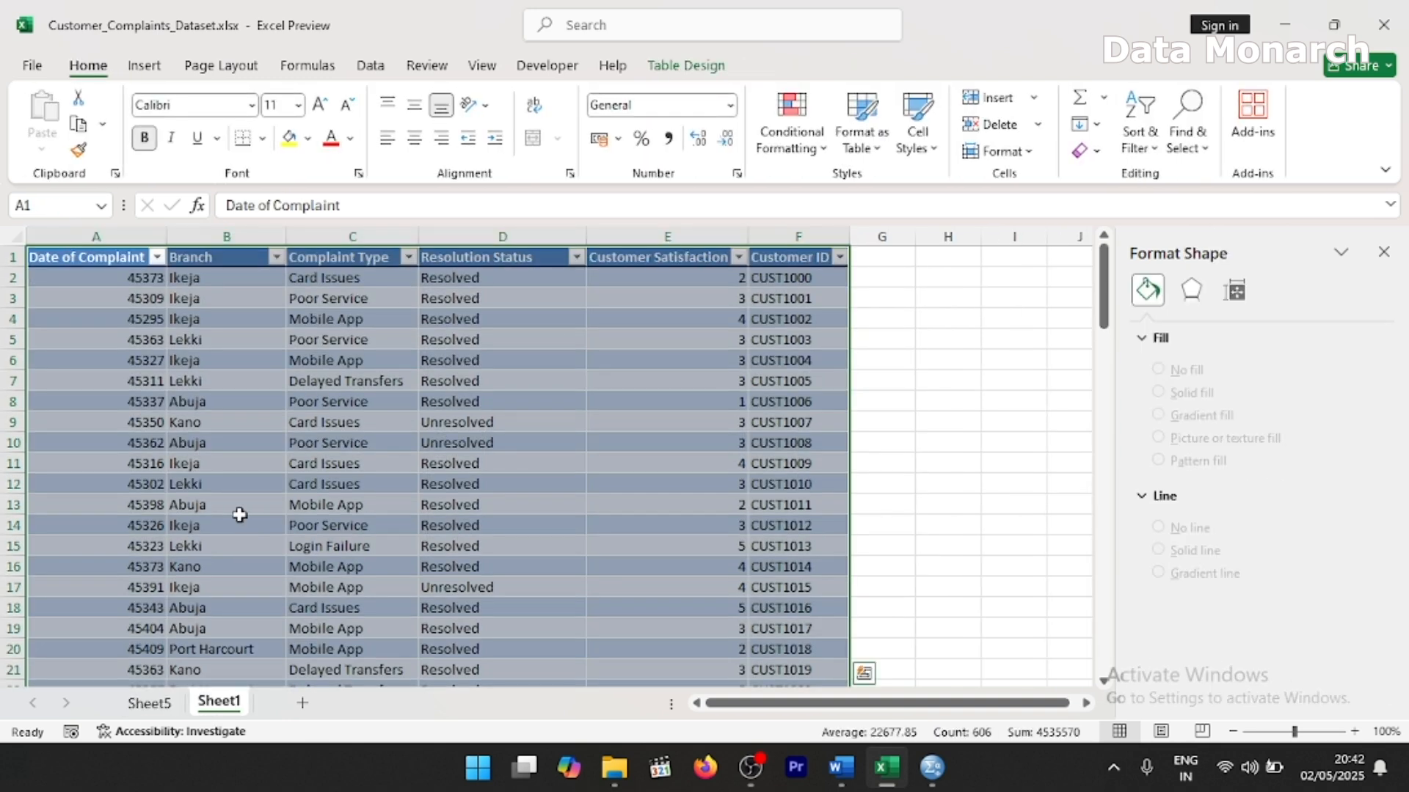
click(190, 318)
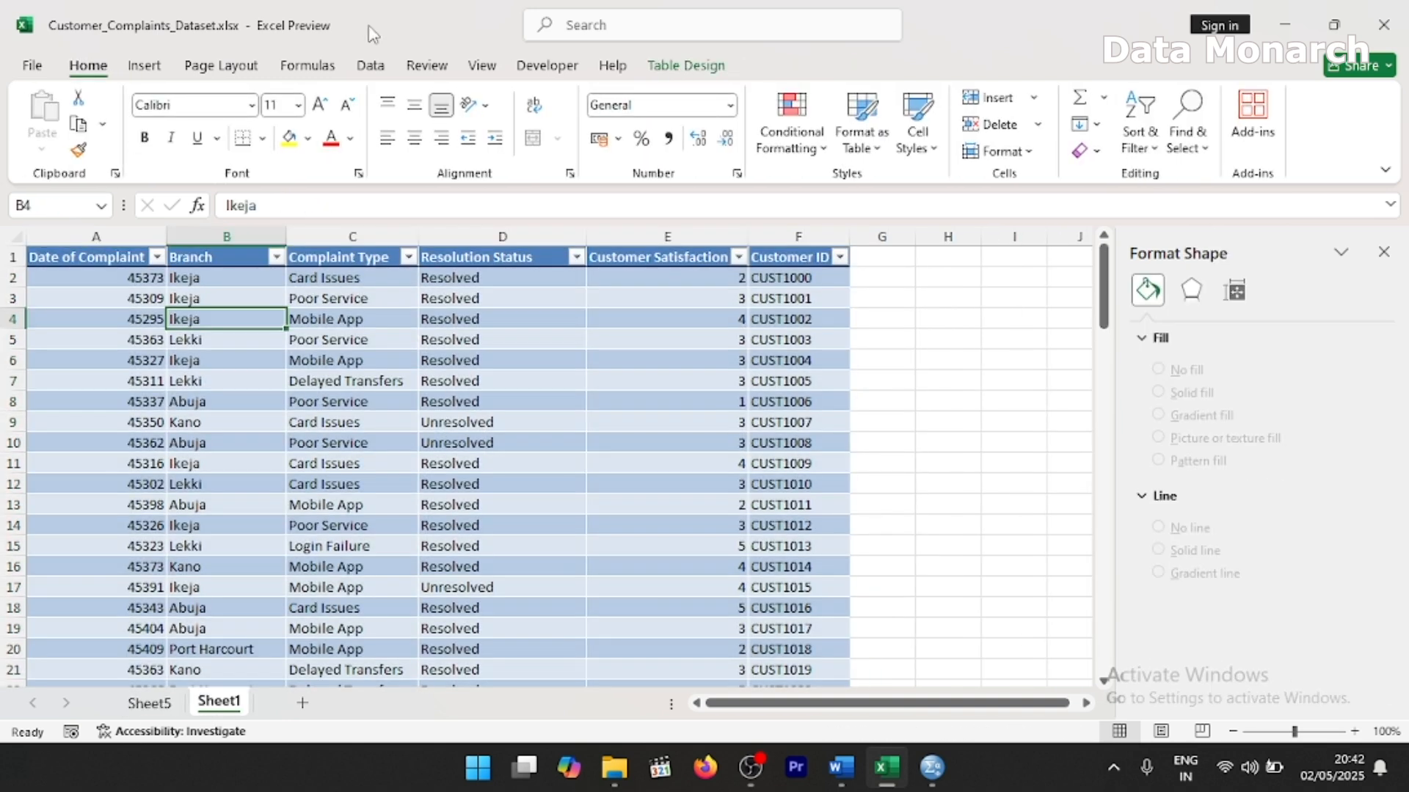
click(144, 66)
click(988, 139)
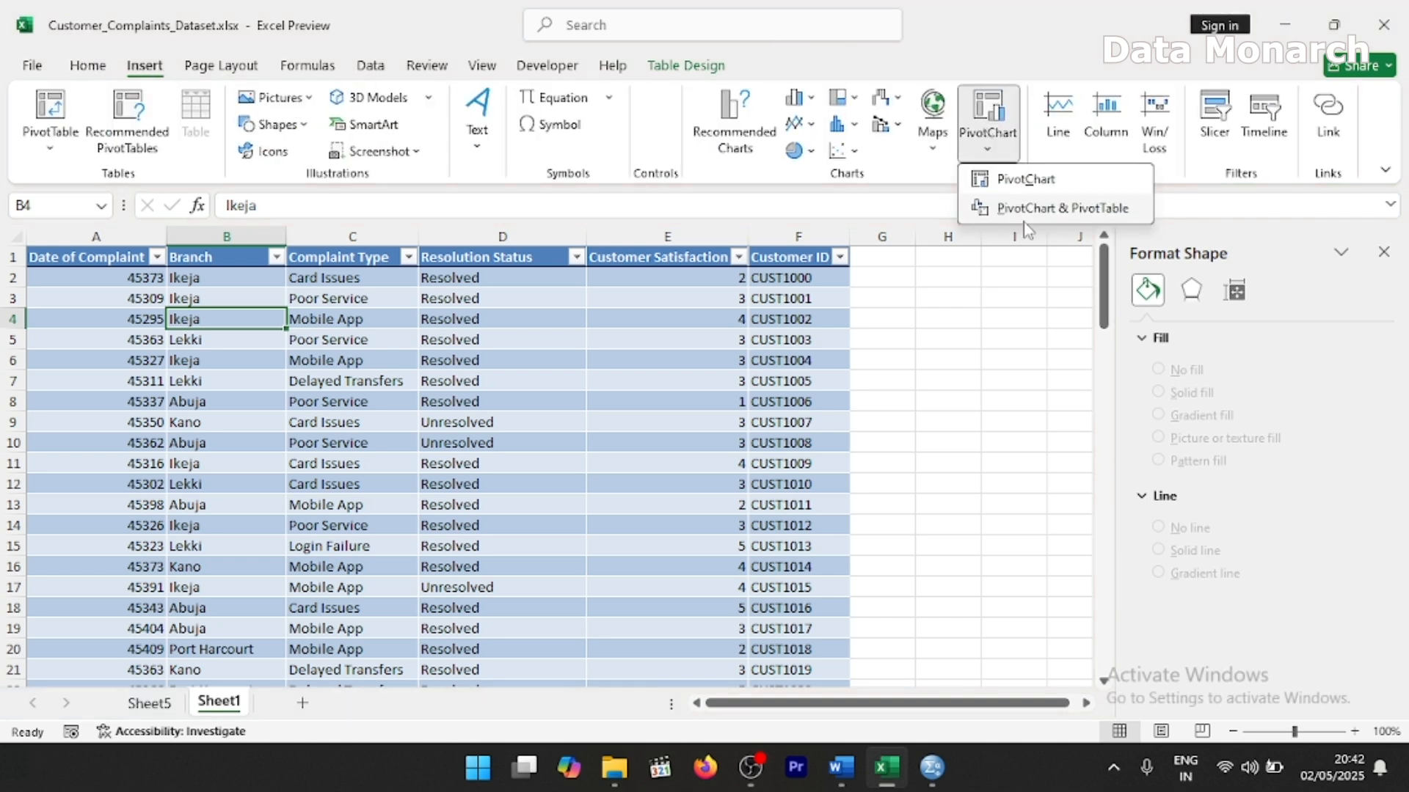
click(1013, 180)
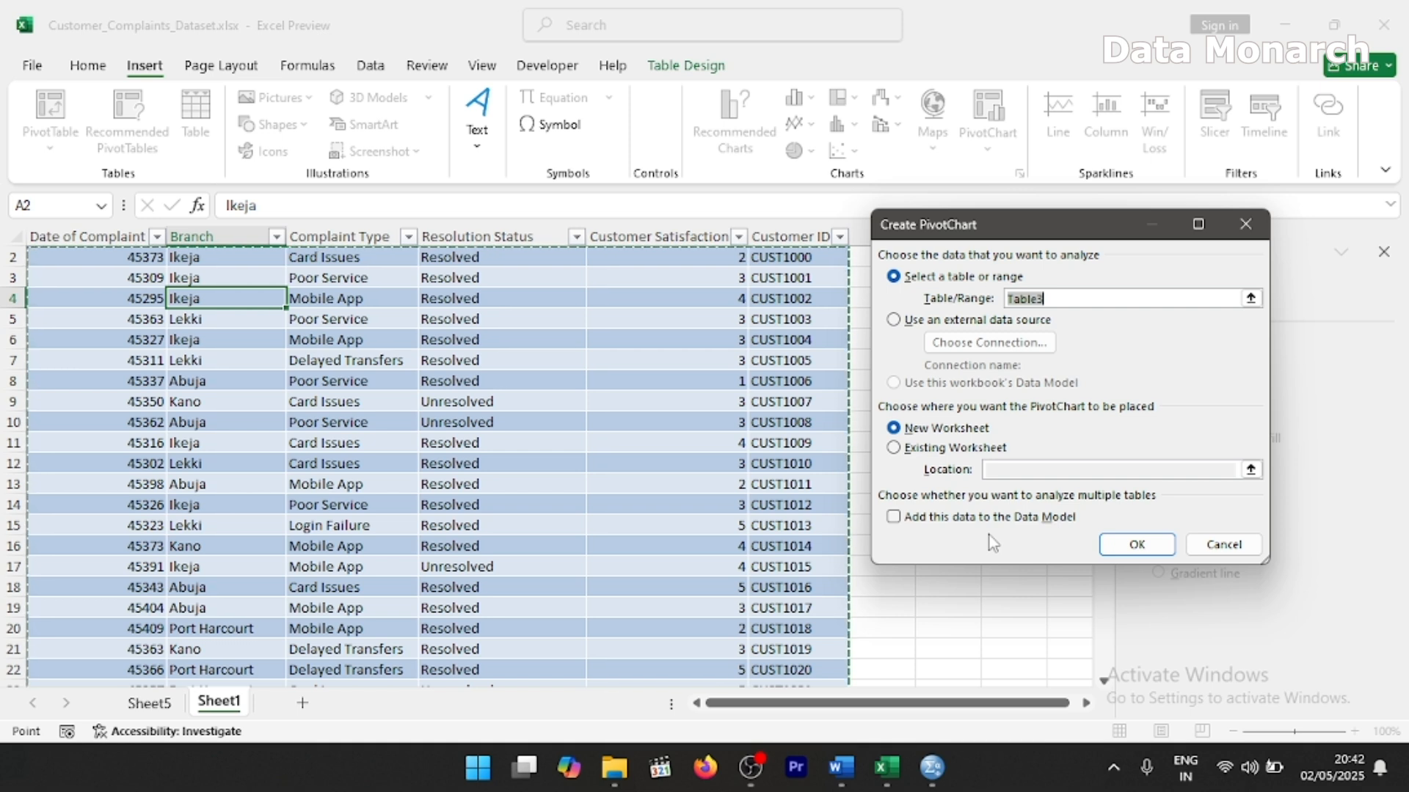
click(896, 449)
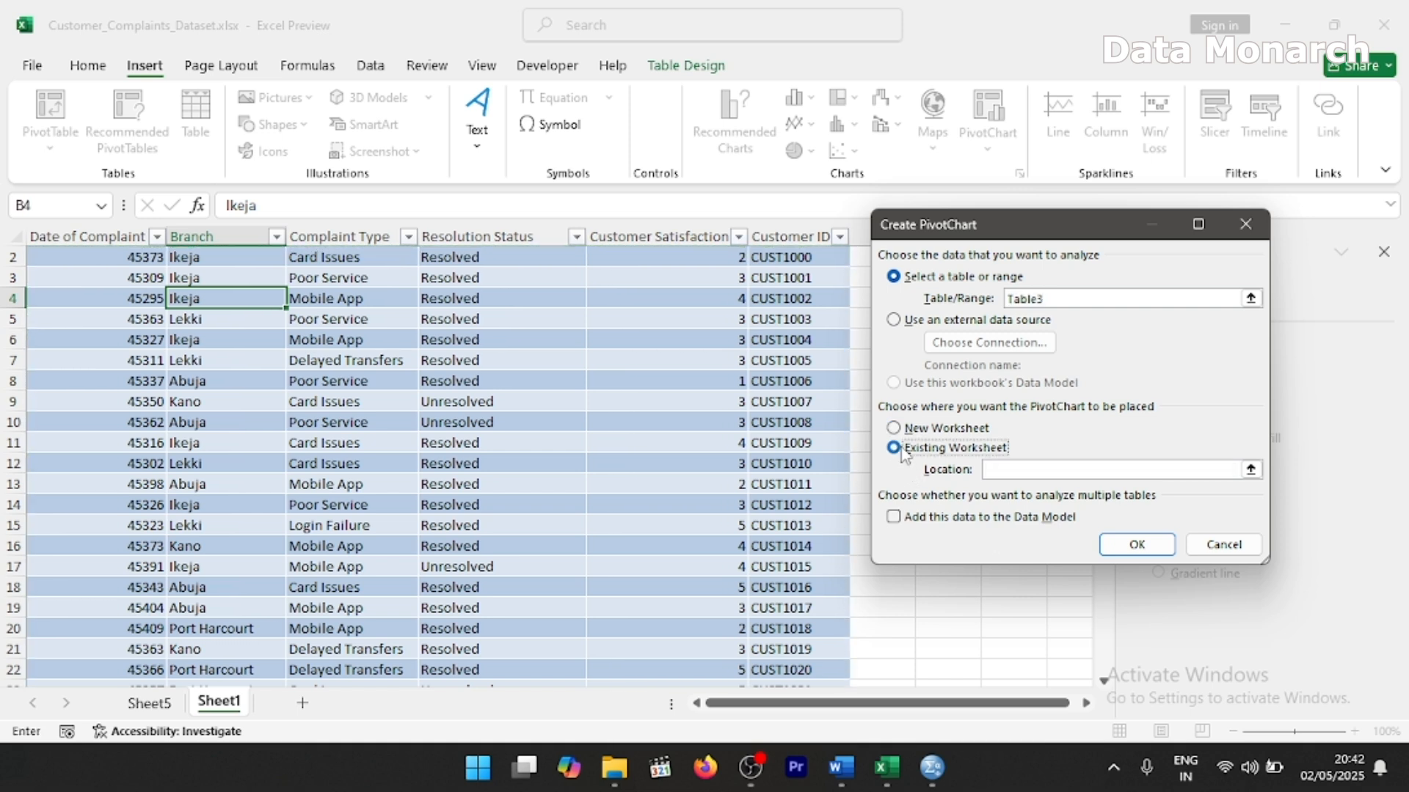
click(1031, 472)
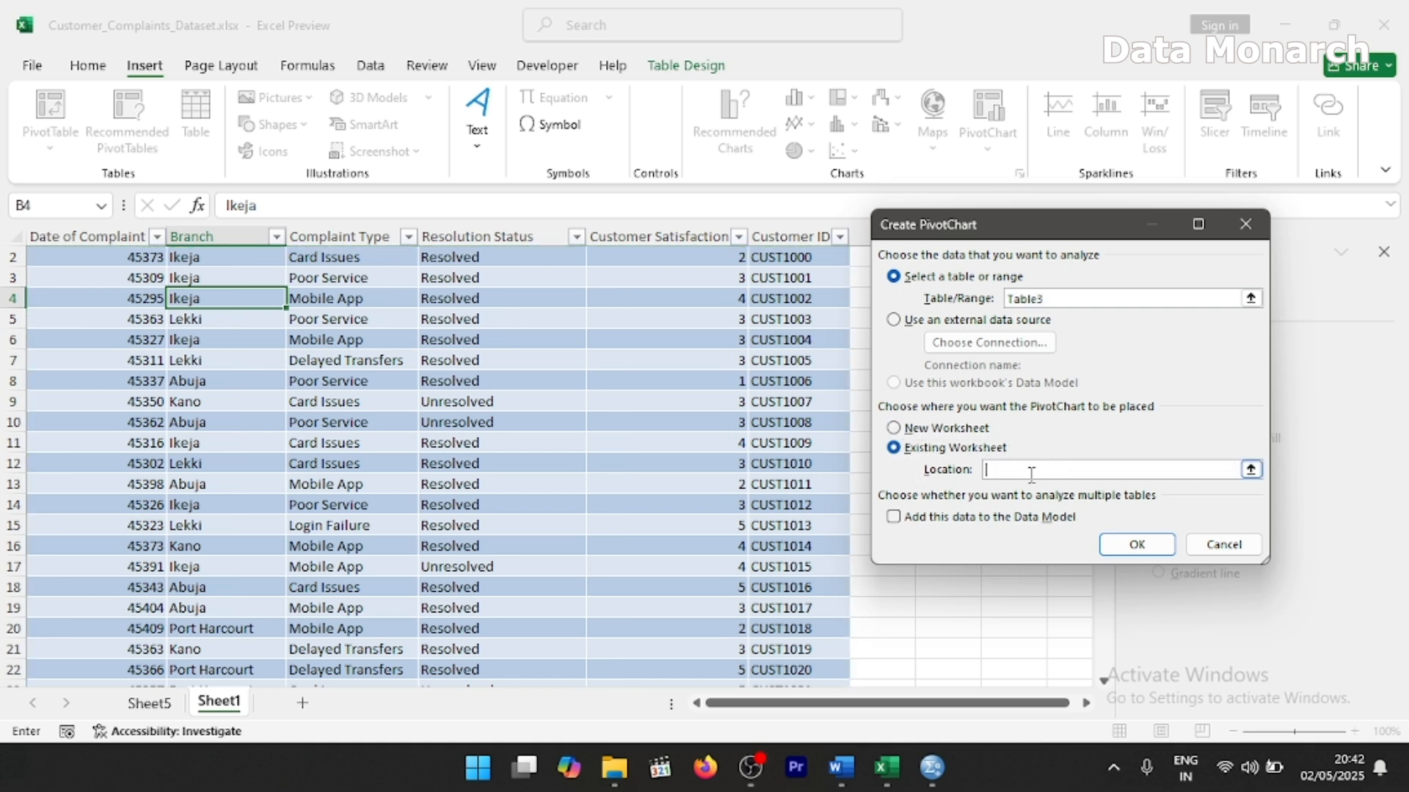
click(151, 704)
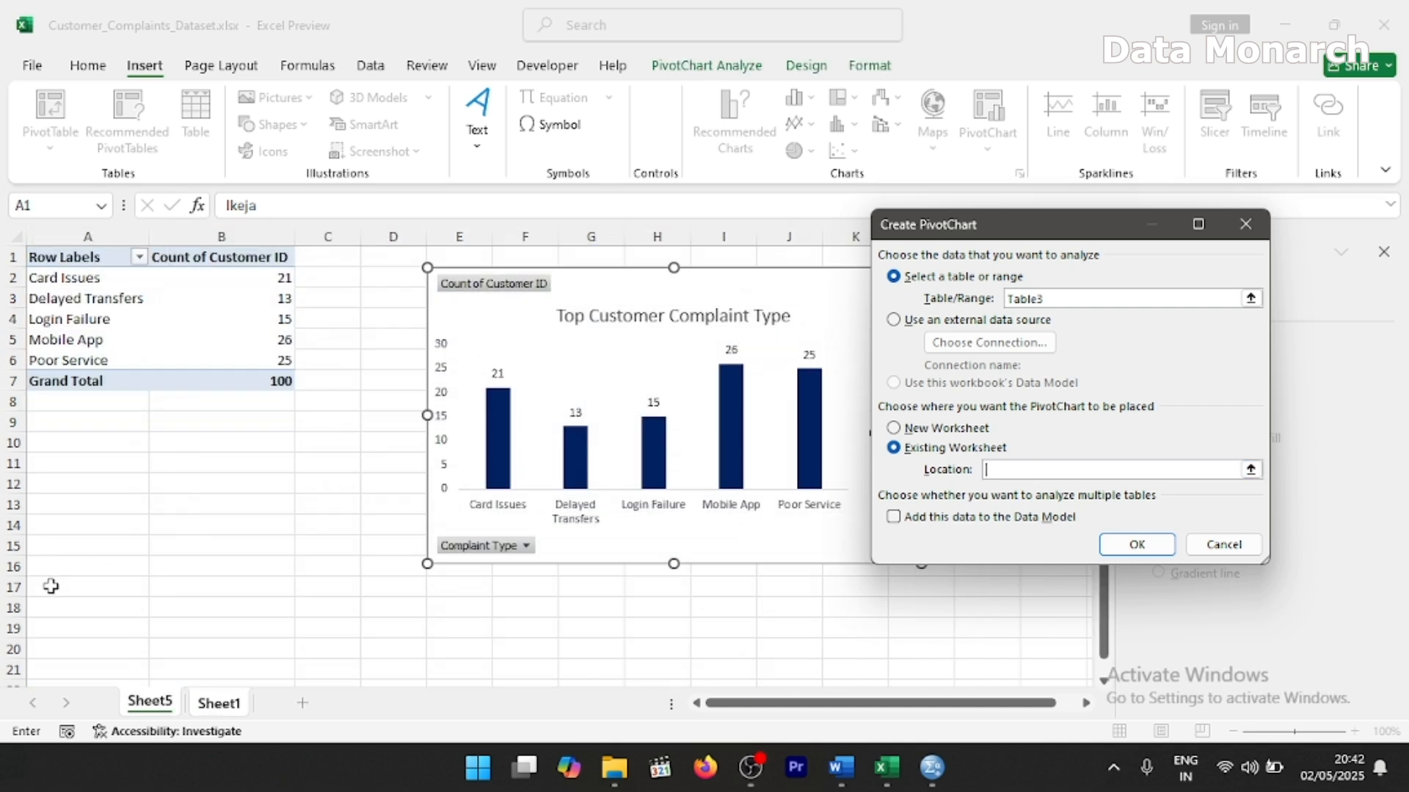
click(49, 590)
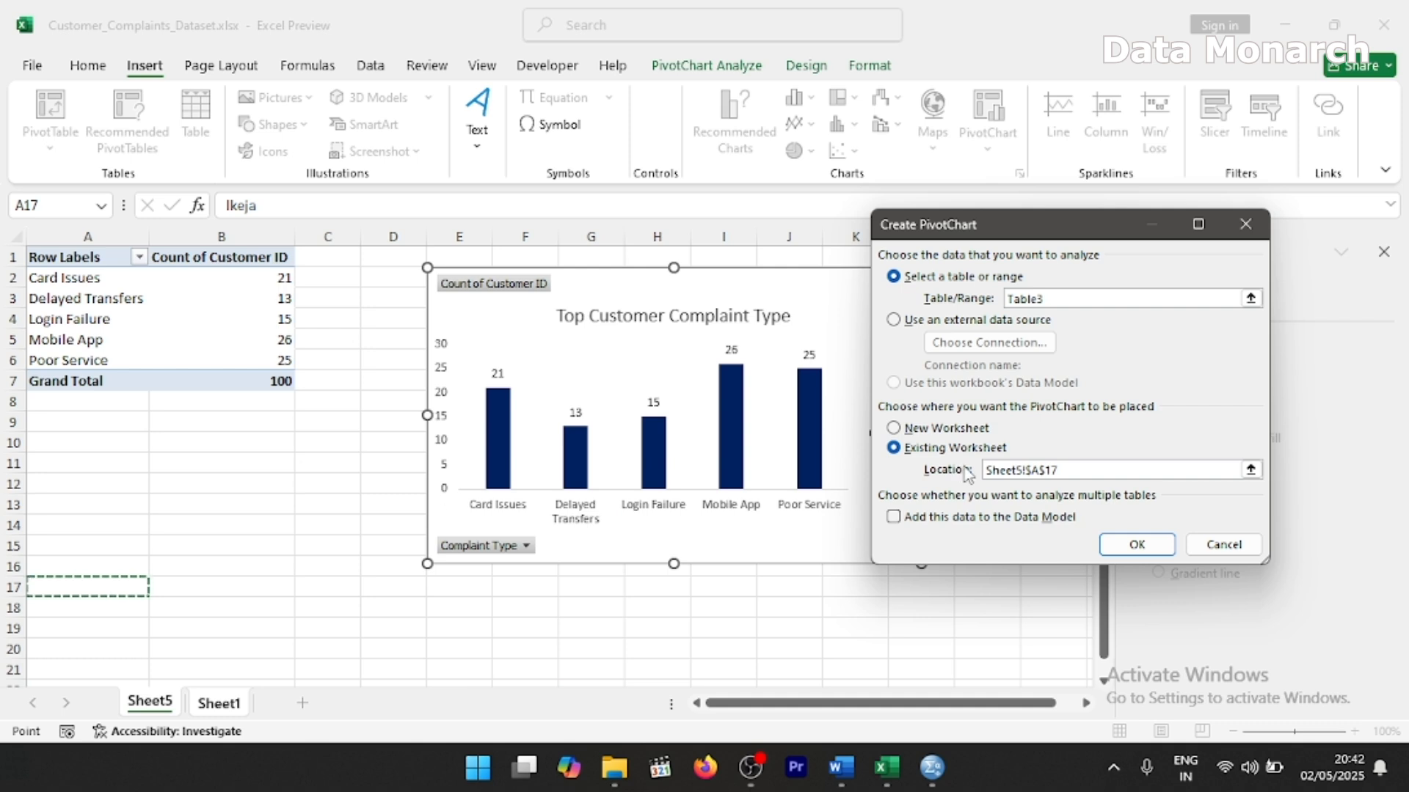
click(1133, 545)
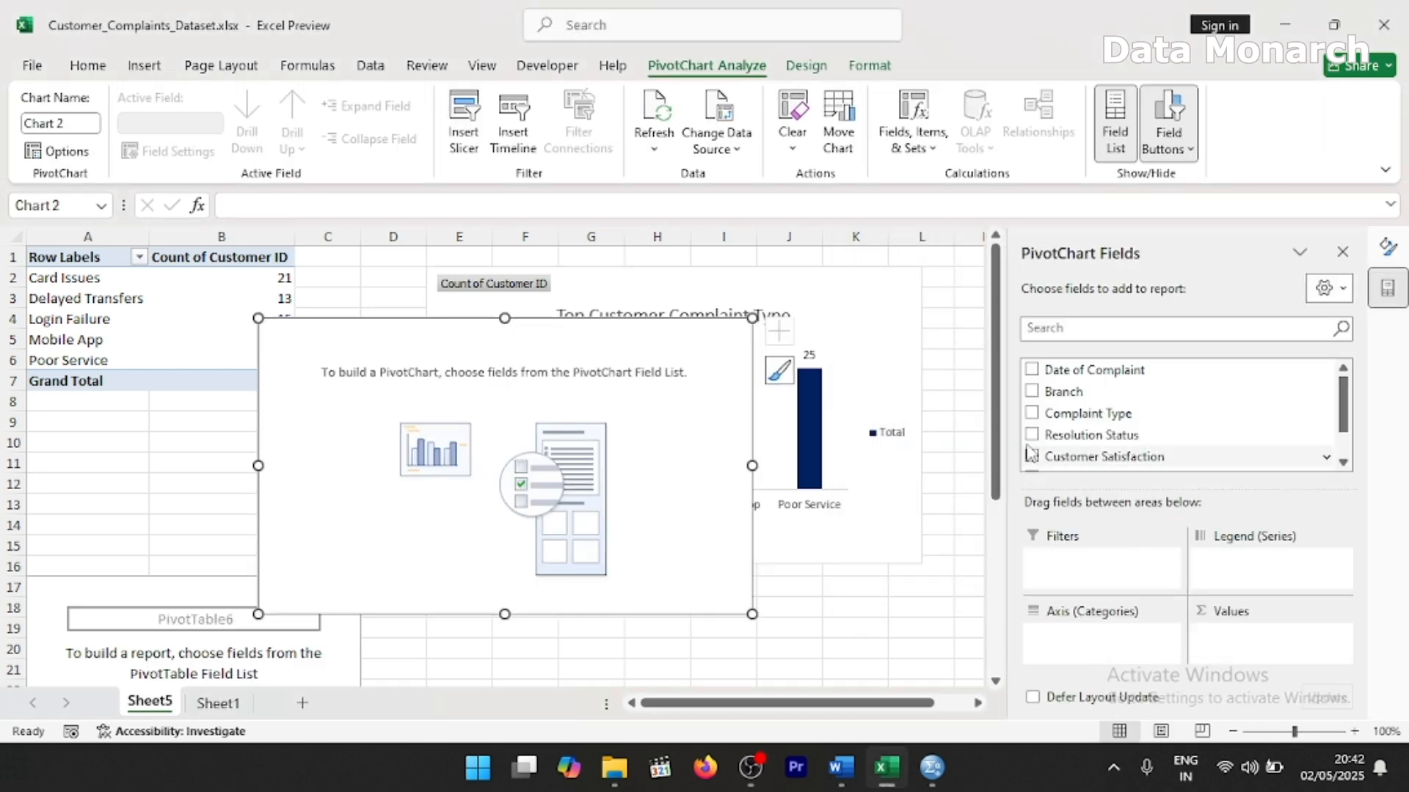
drag(993, 334, 993, 422)
drag(693, 418, 855, 594)
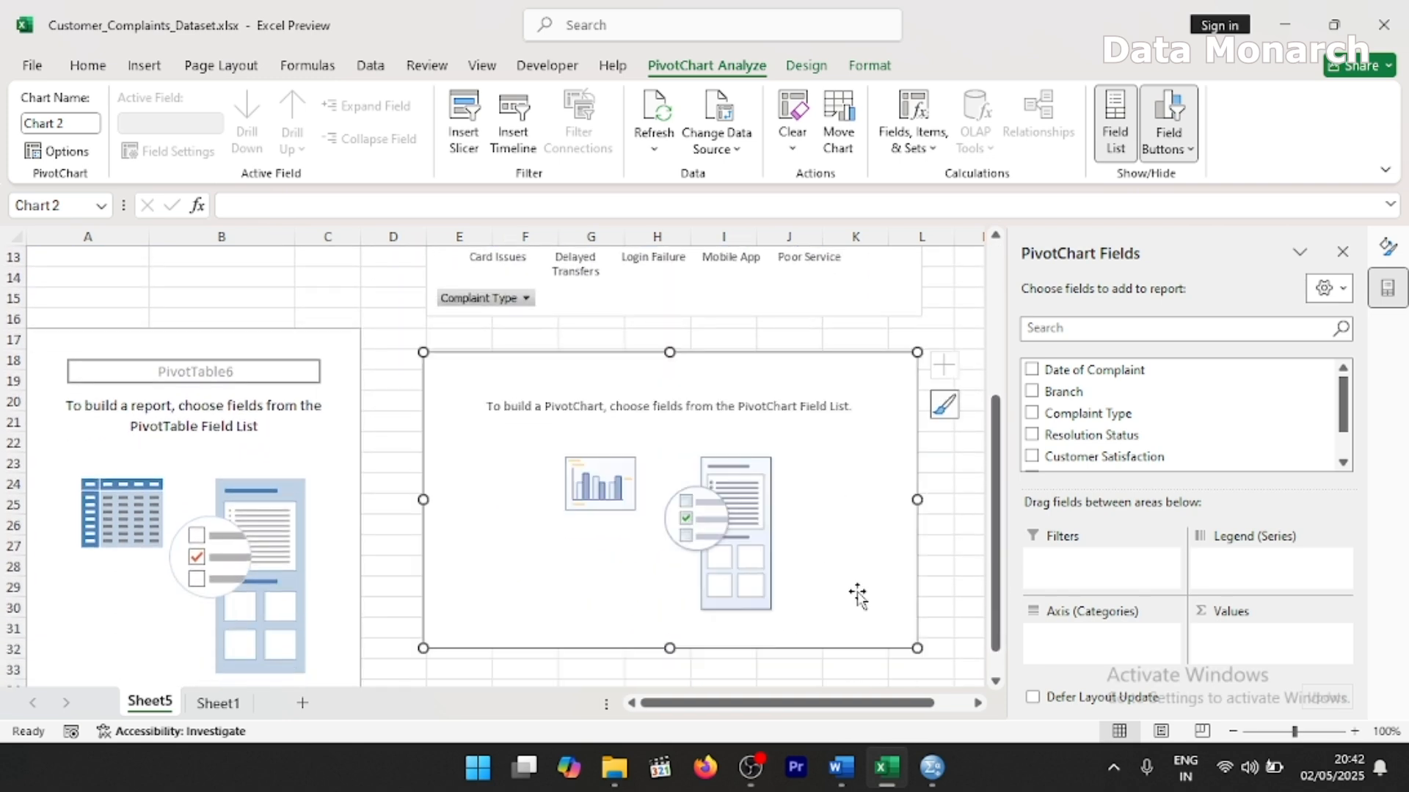
- Place Resolution Status on the new PivotChart's category axis and the count of Customer ID in its values
drag(1128, 433, 1104, 637)
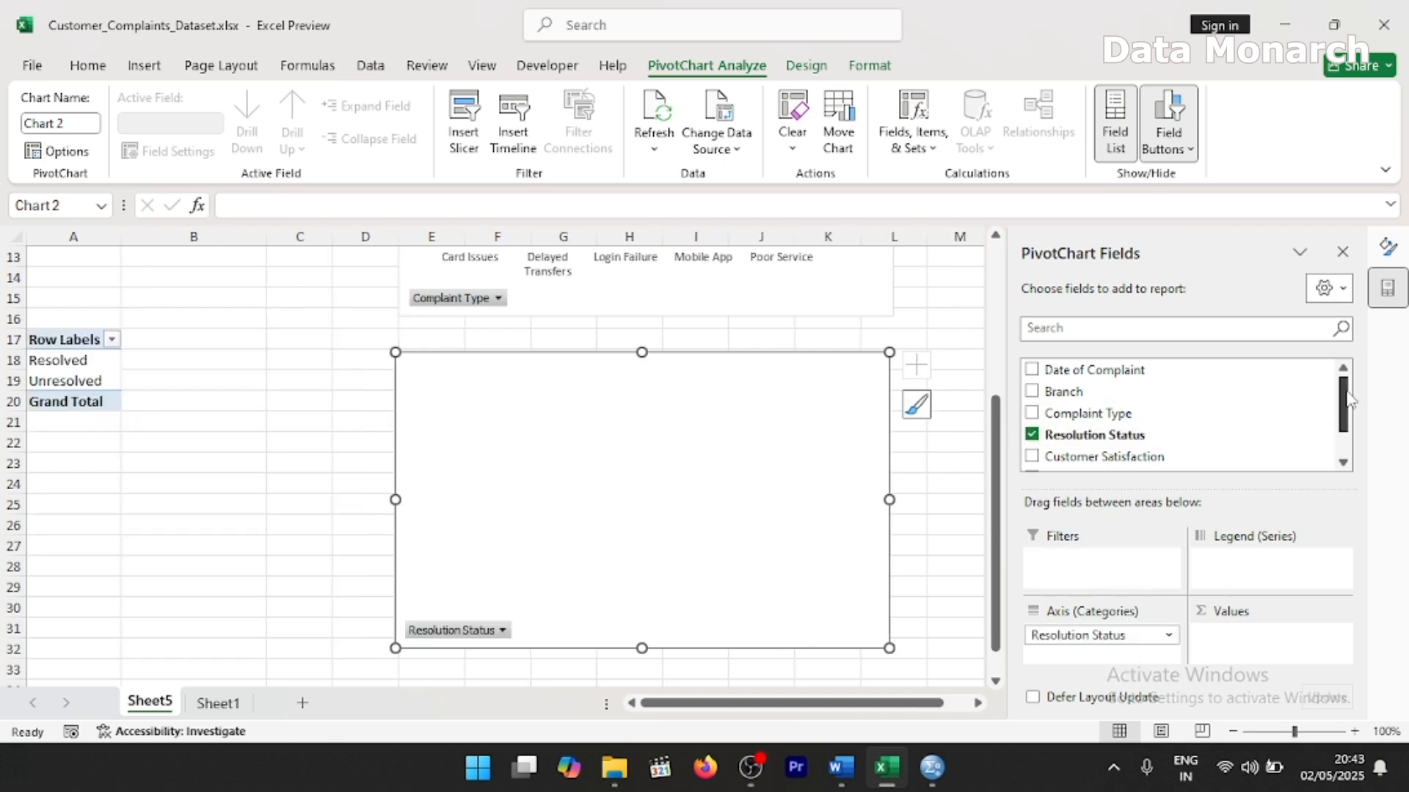
drag(1343, 404, 1343, 433)
drag(1080, 437, 1289, 637)
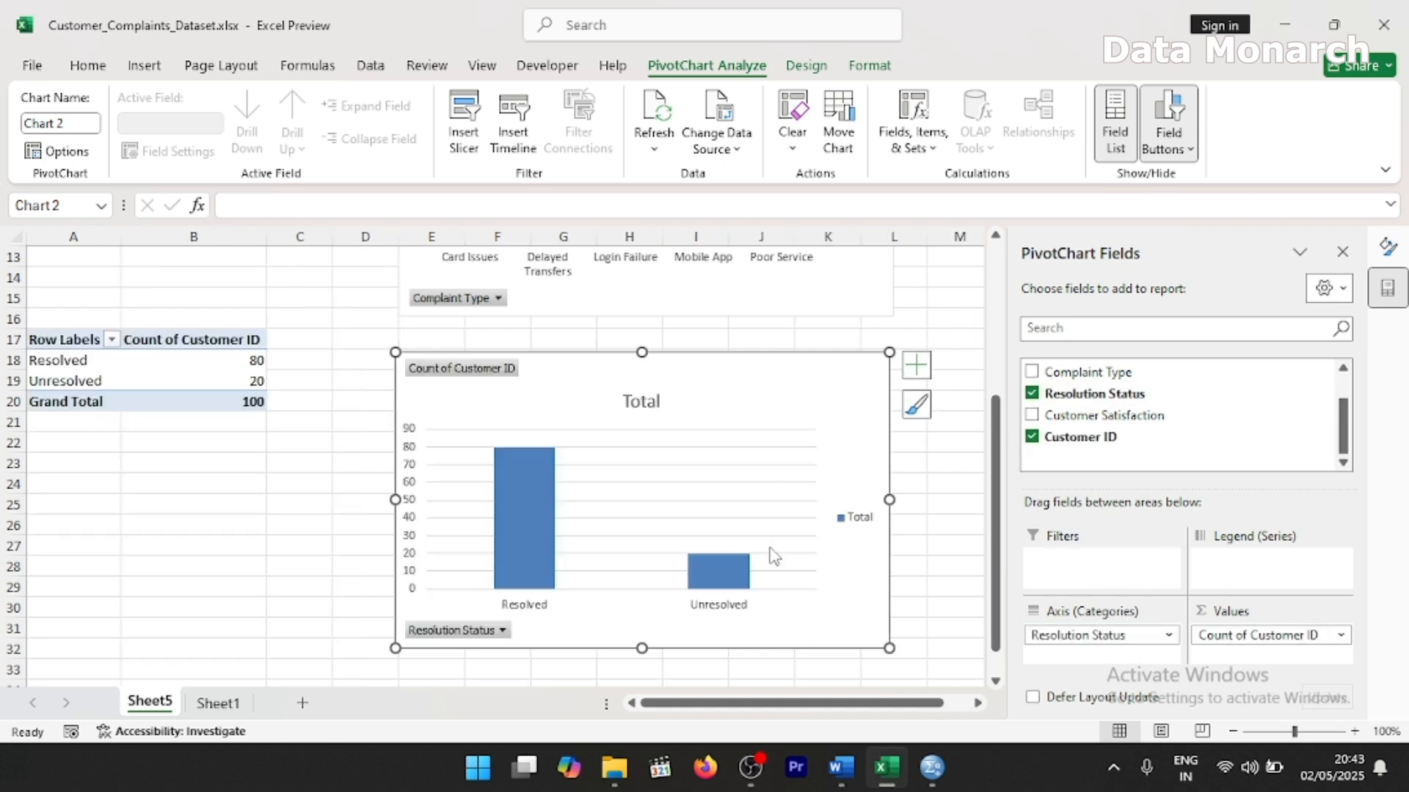
- Change the Resolution Status chart to a 3-D Pie
right_click(740, 418)
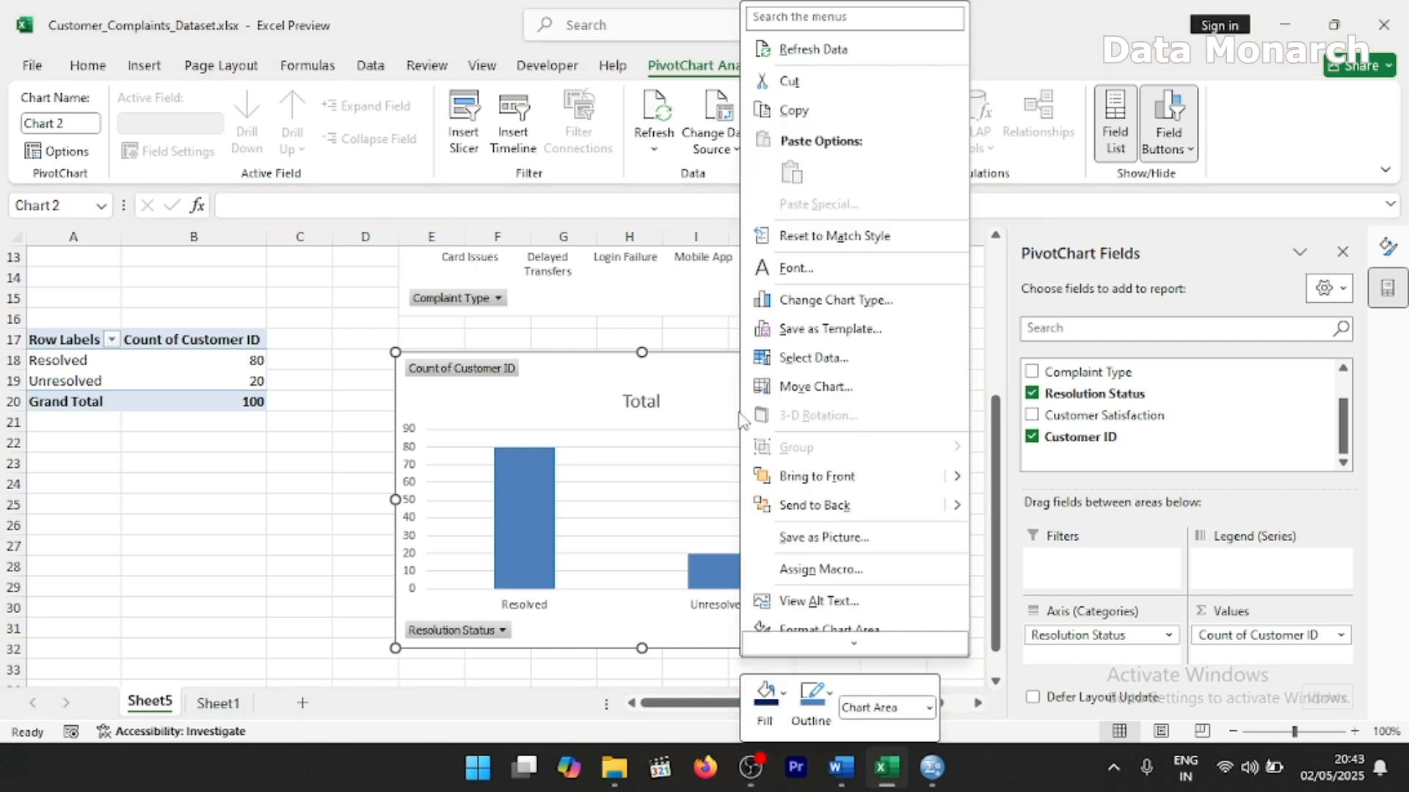
click(820, 301)
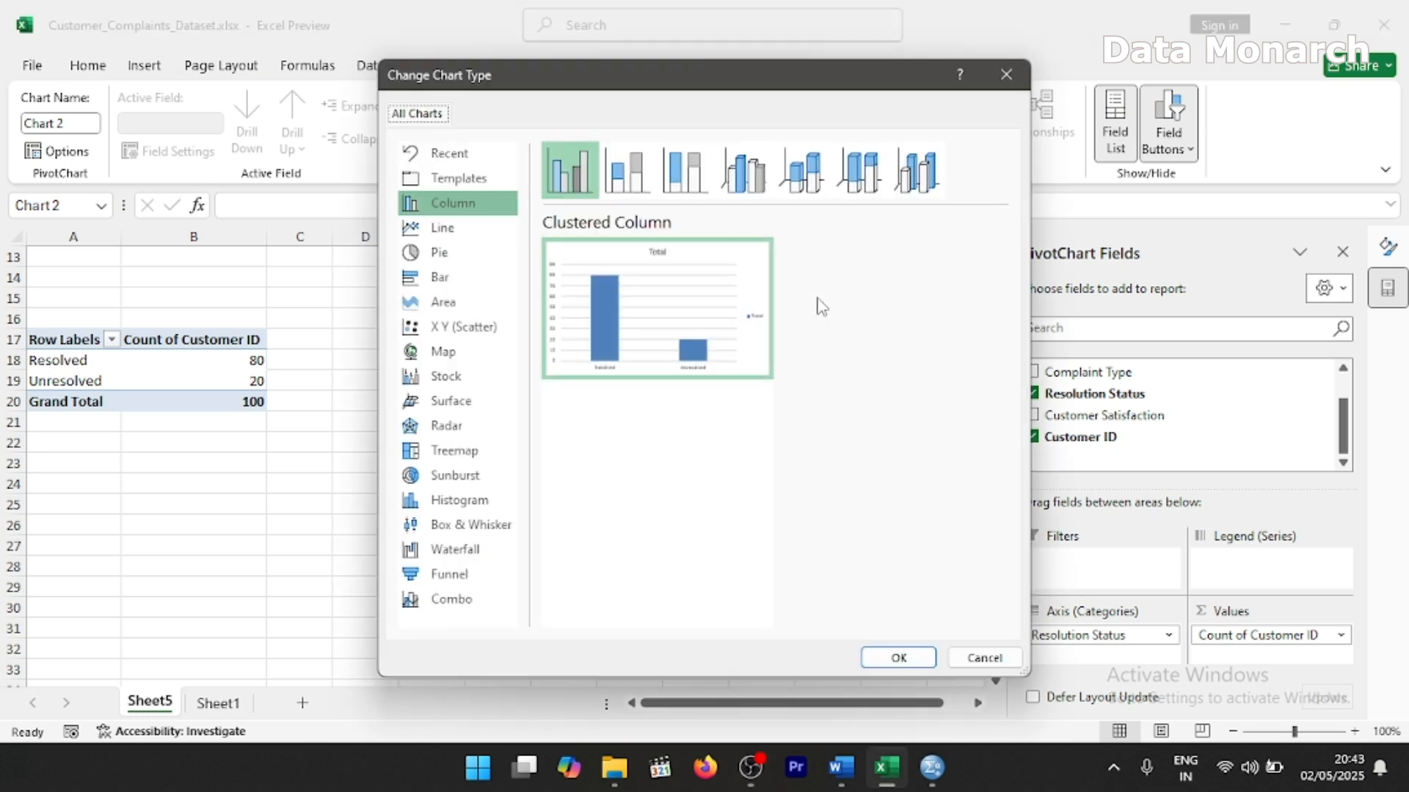
click(458, 258)
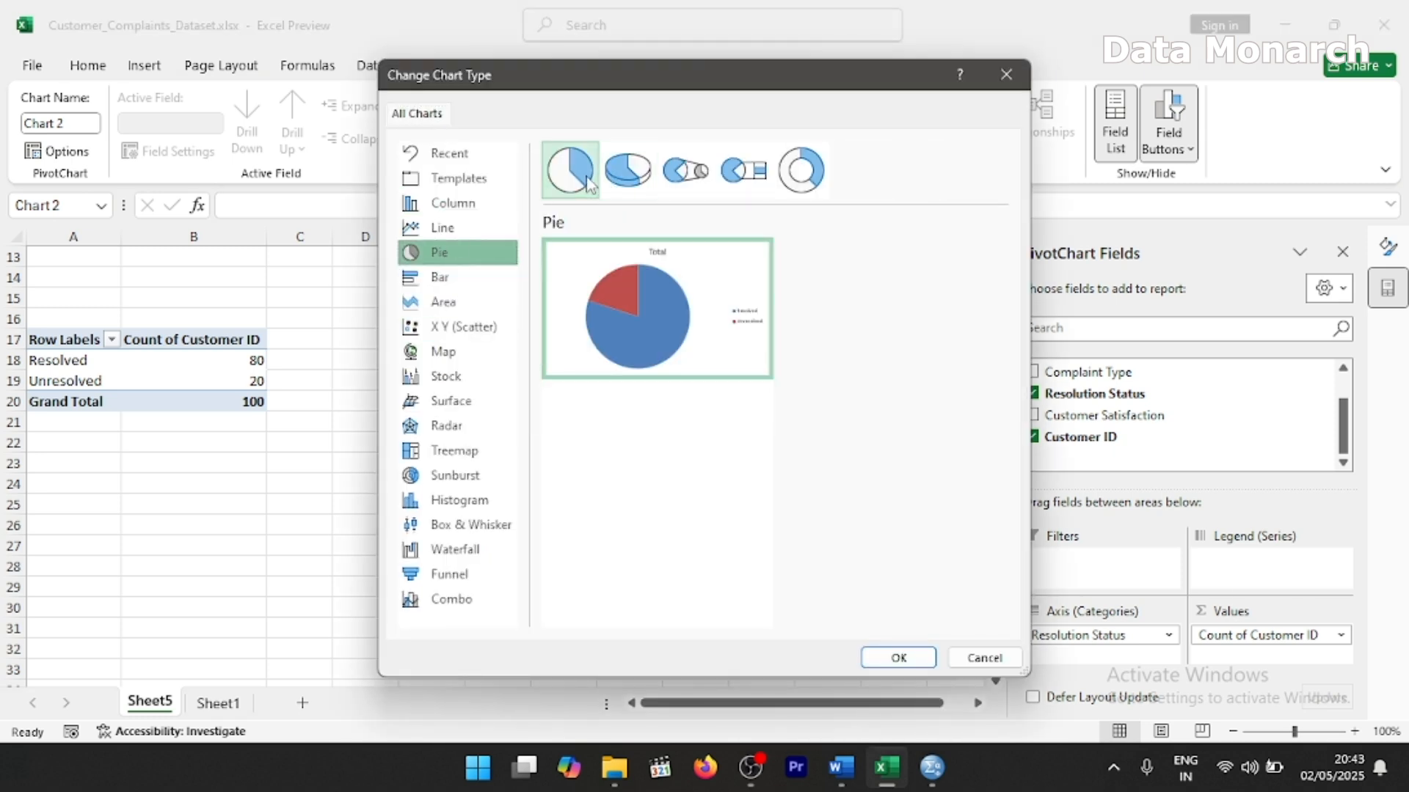
click(627, 176)
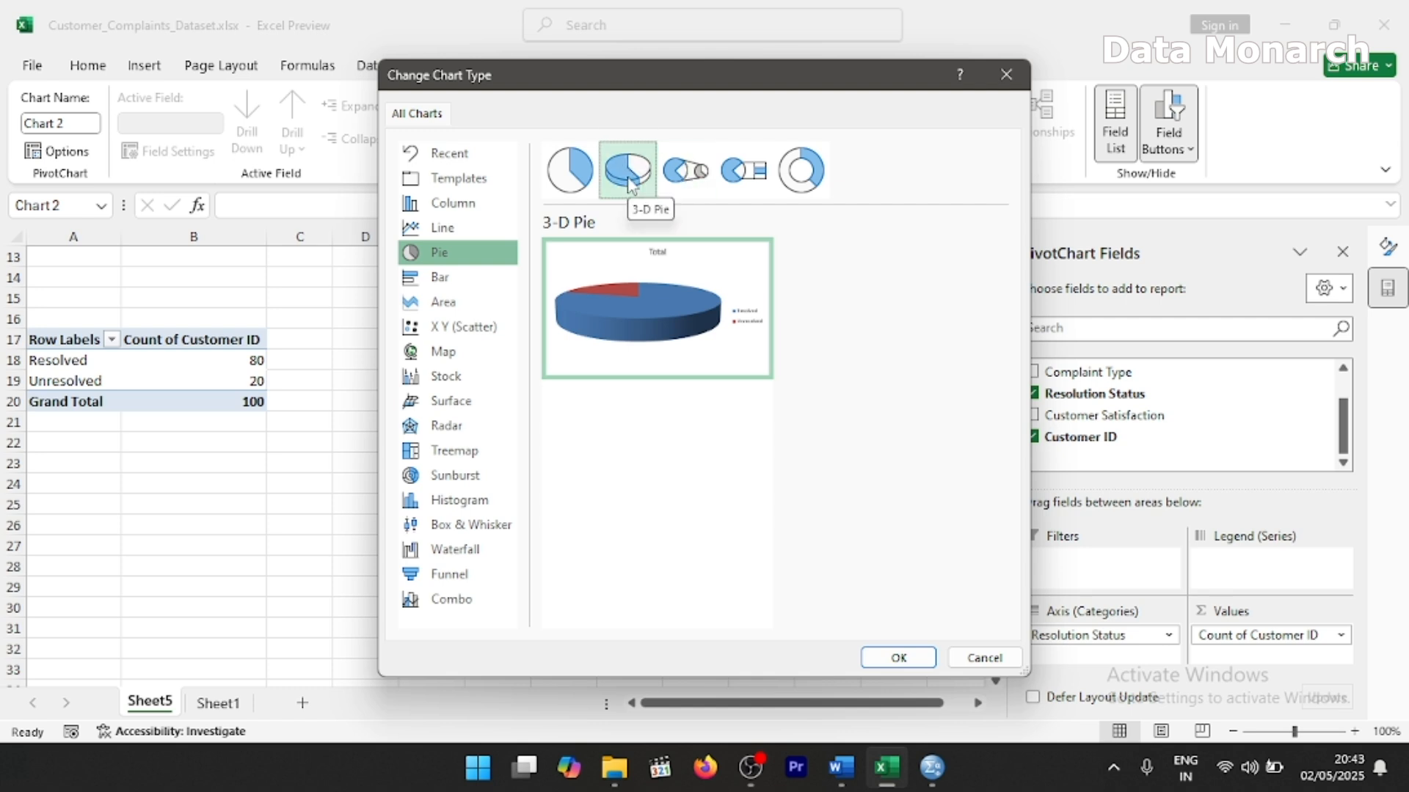
click(897, 657)
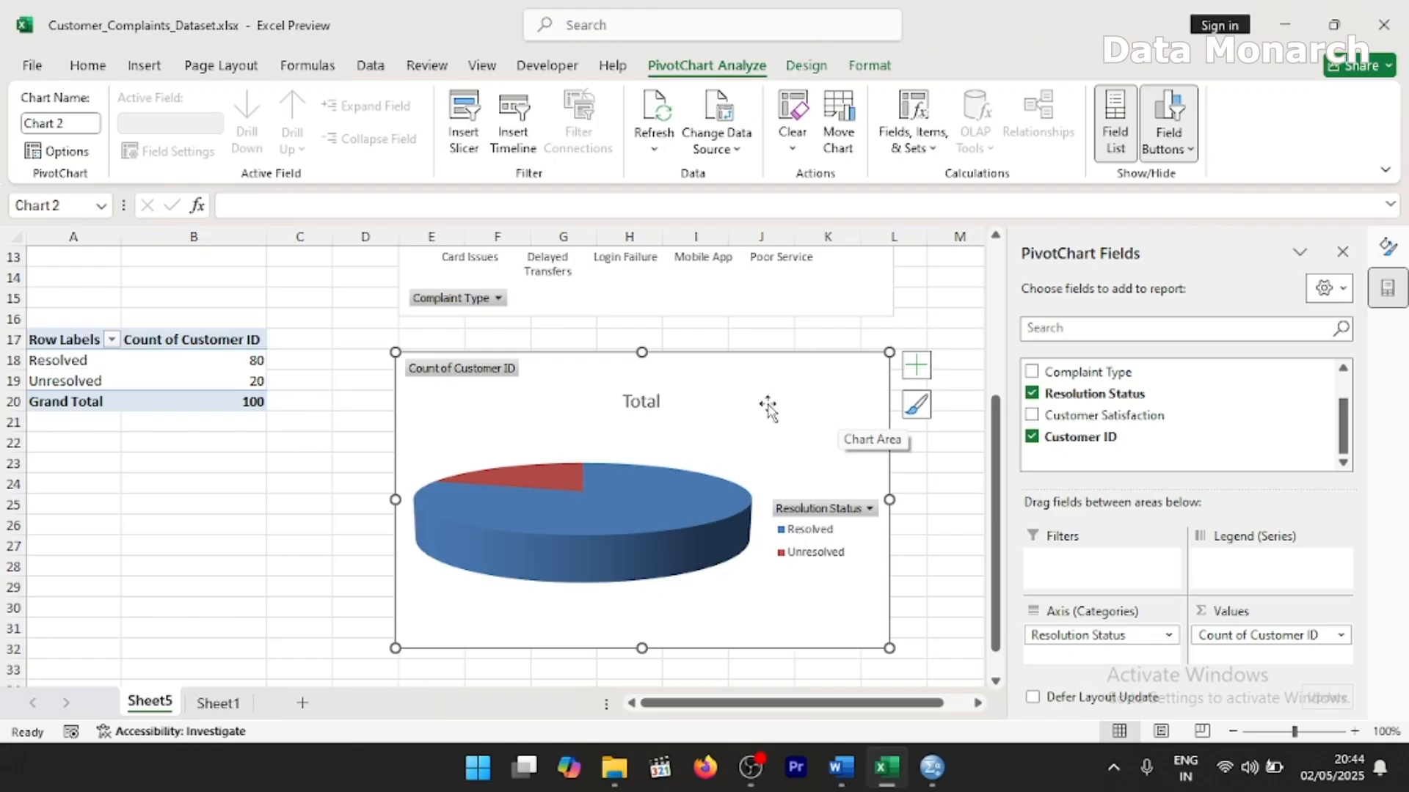
- Replace the pie chart's title with "Resolution Status Overview"
double_click(644, 403)
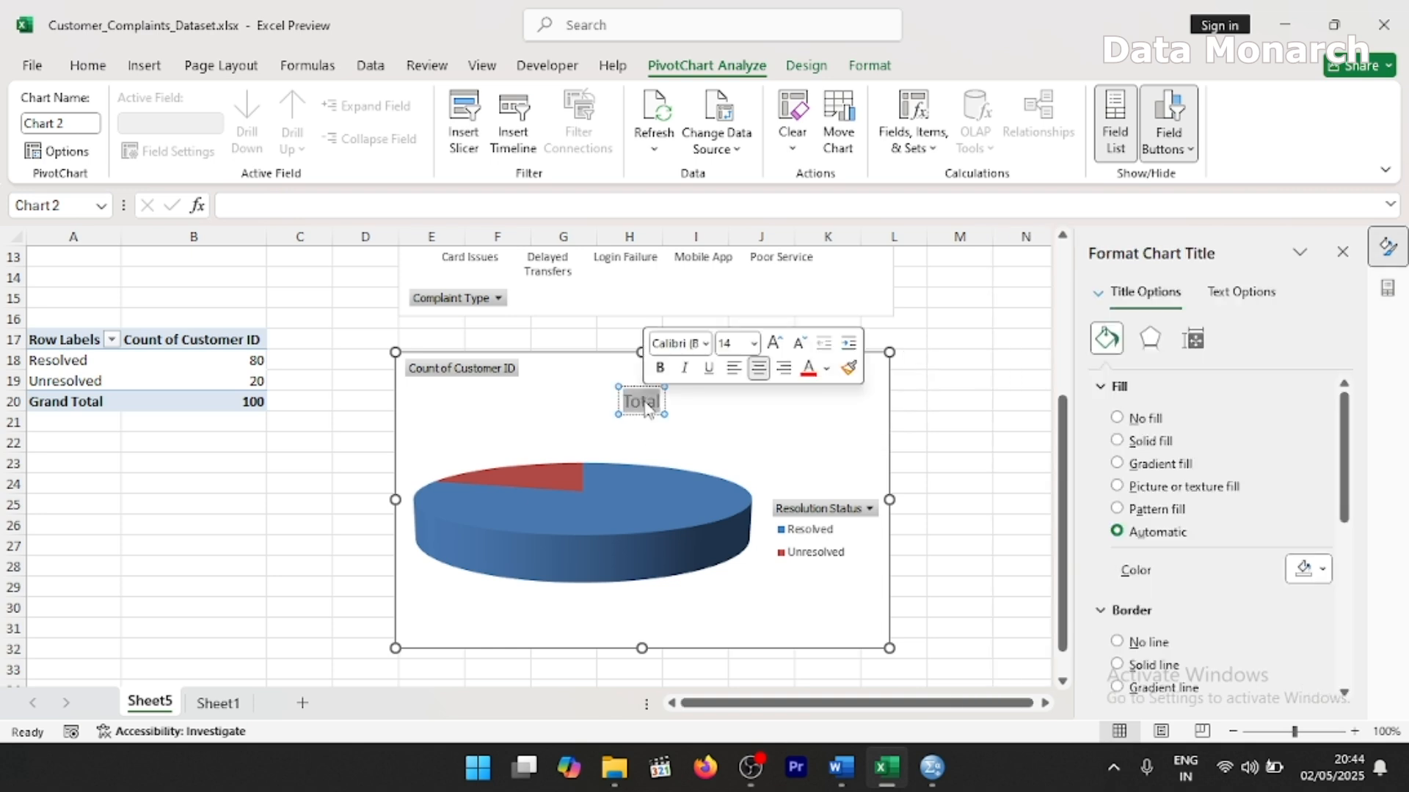
text(Resolution Status Overview)
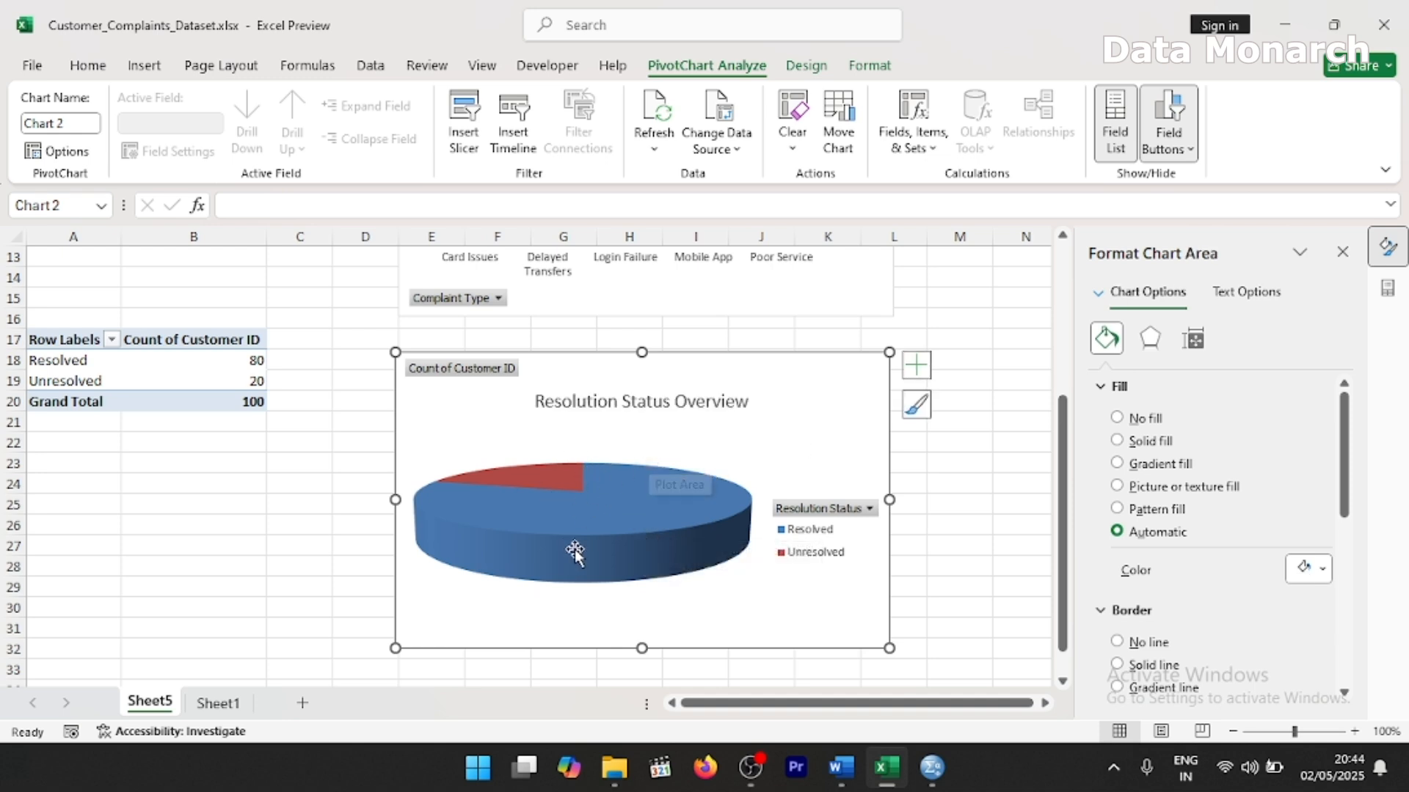
click(667, 501)
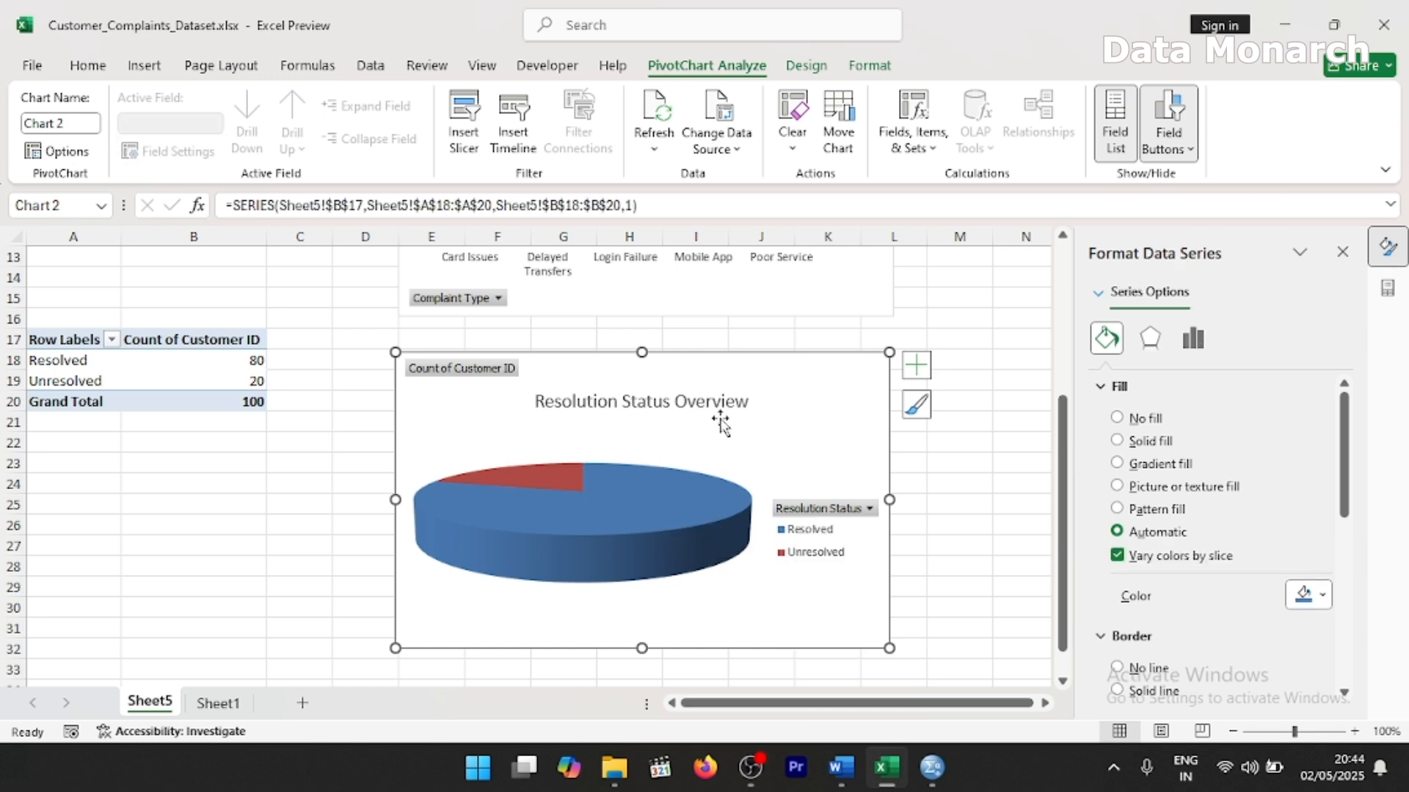
click(722, 419)
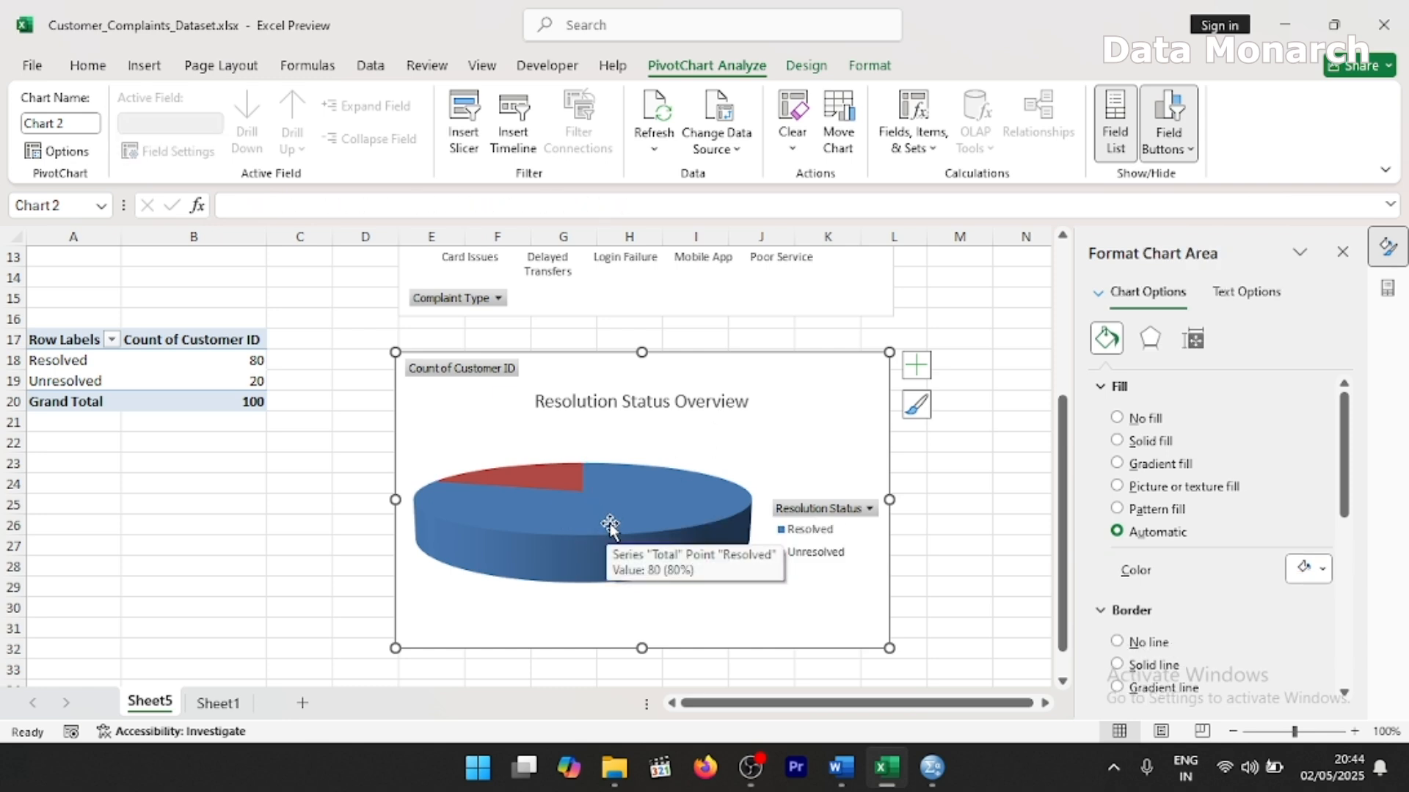
- Fill the pie's Resolved slice with dark blue and its Unresolved slice with light tan
click(610, 524)
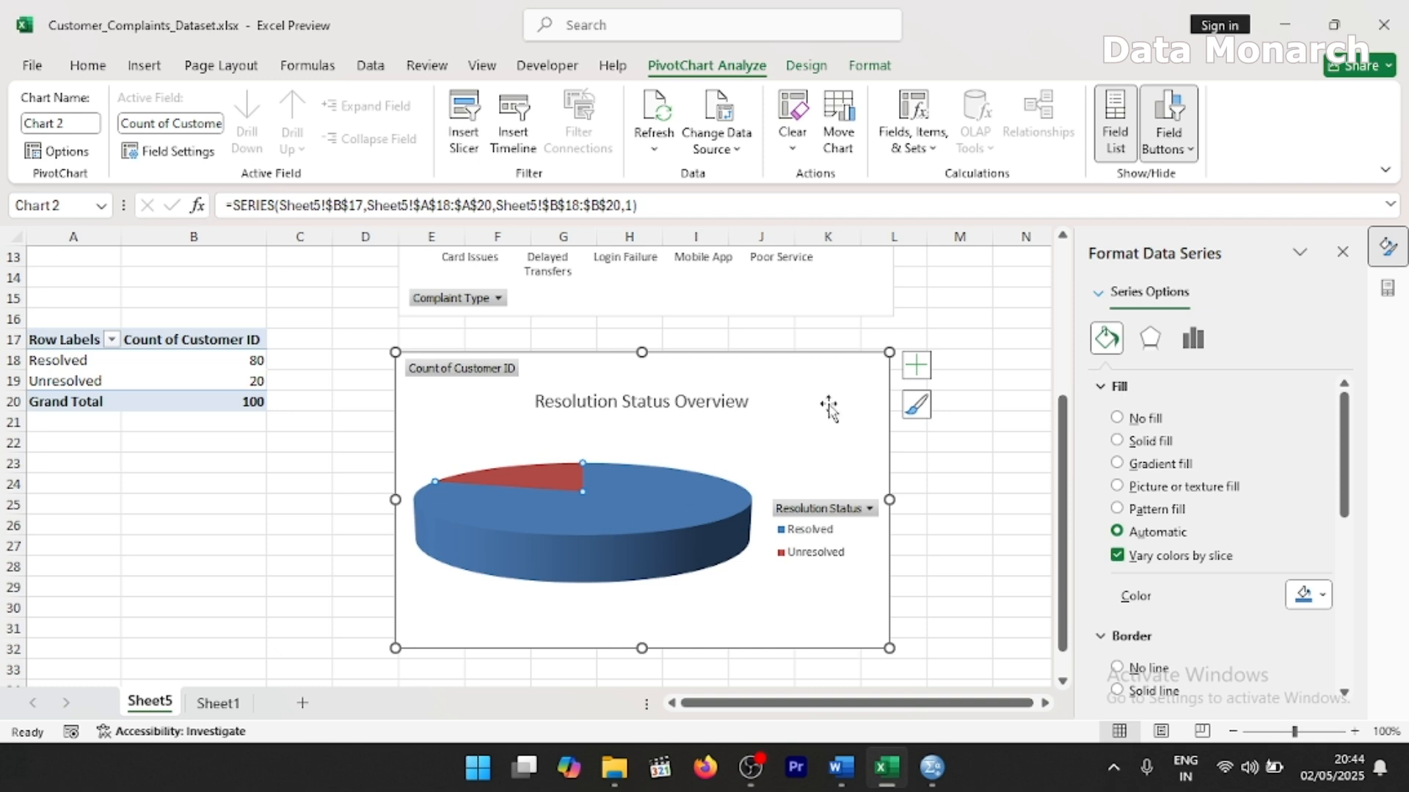
click(1309, 594)
click(1361, 528)
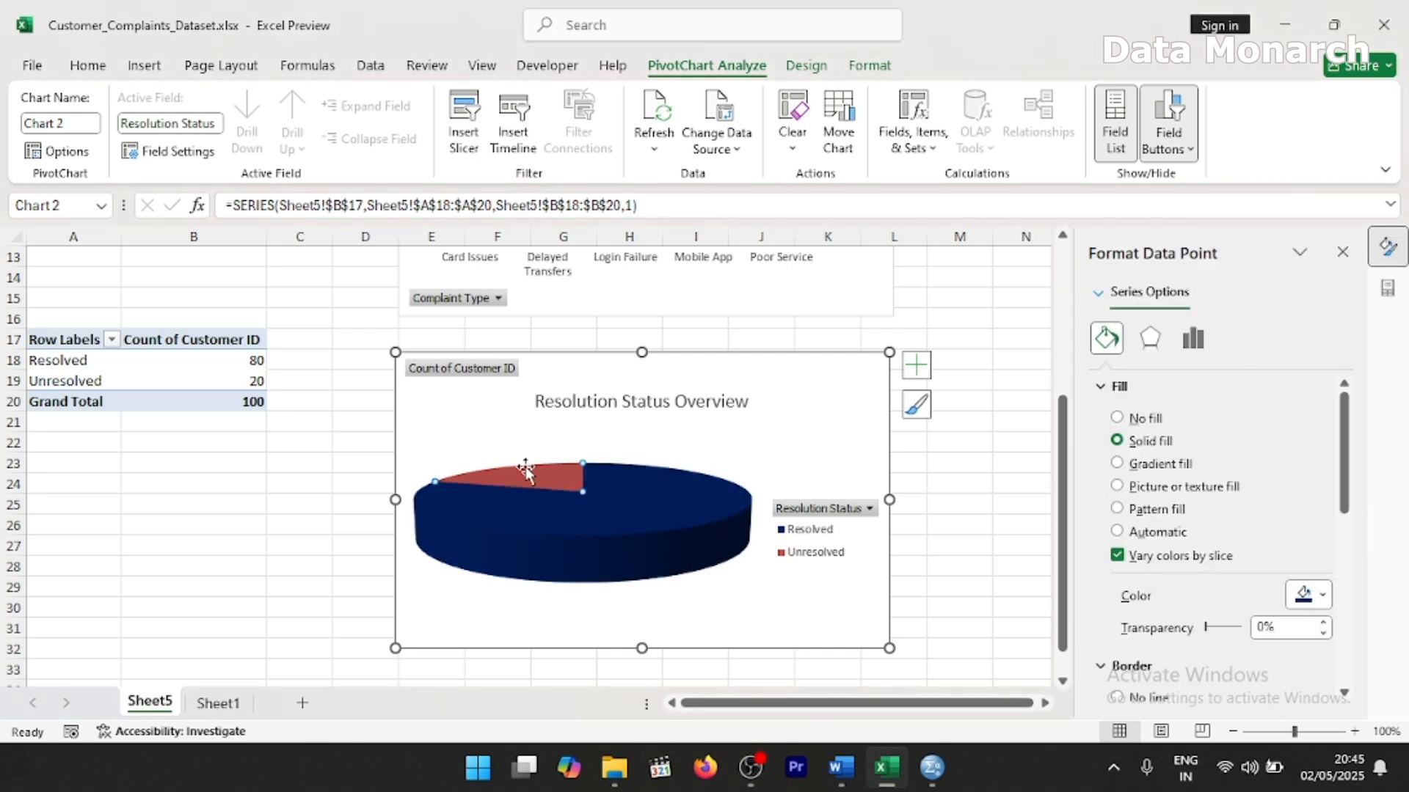
click(1309, 596)
click(1135, 327)
click(810, 443)
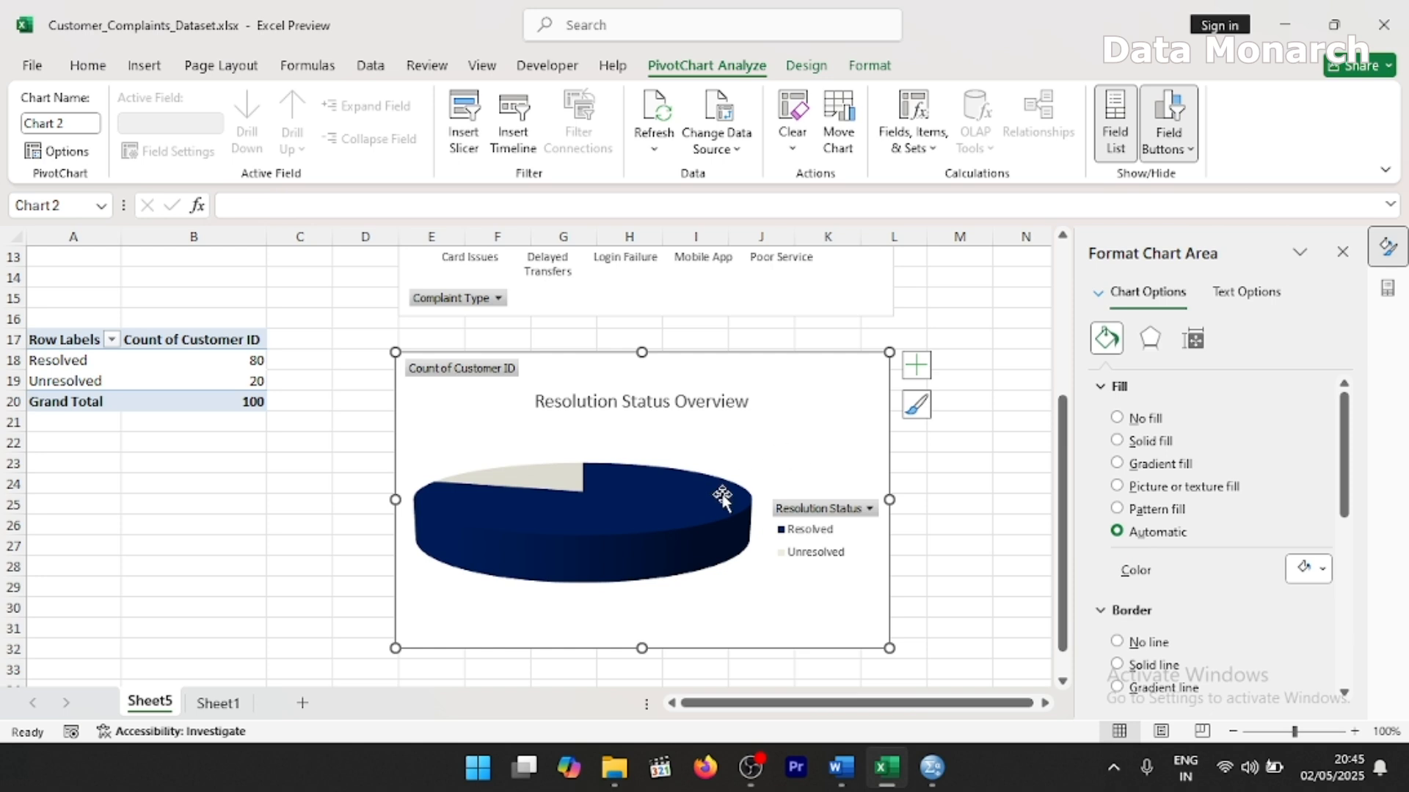
mouse_move(720, 499)
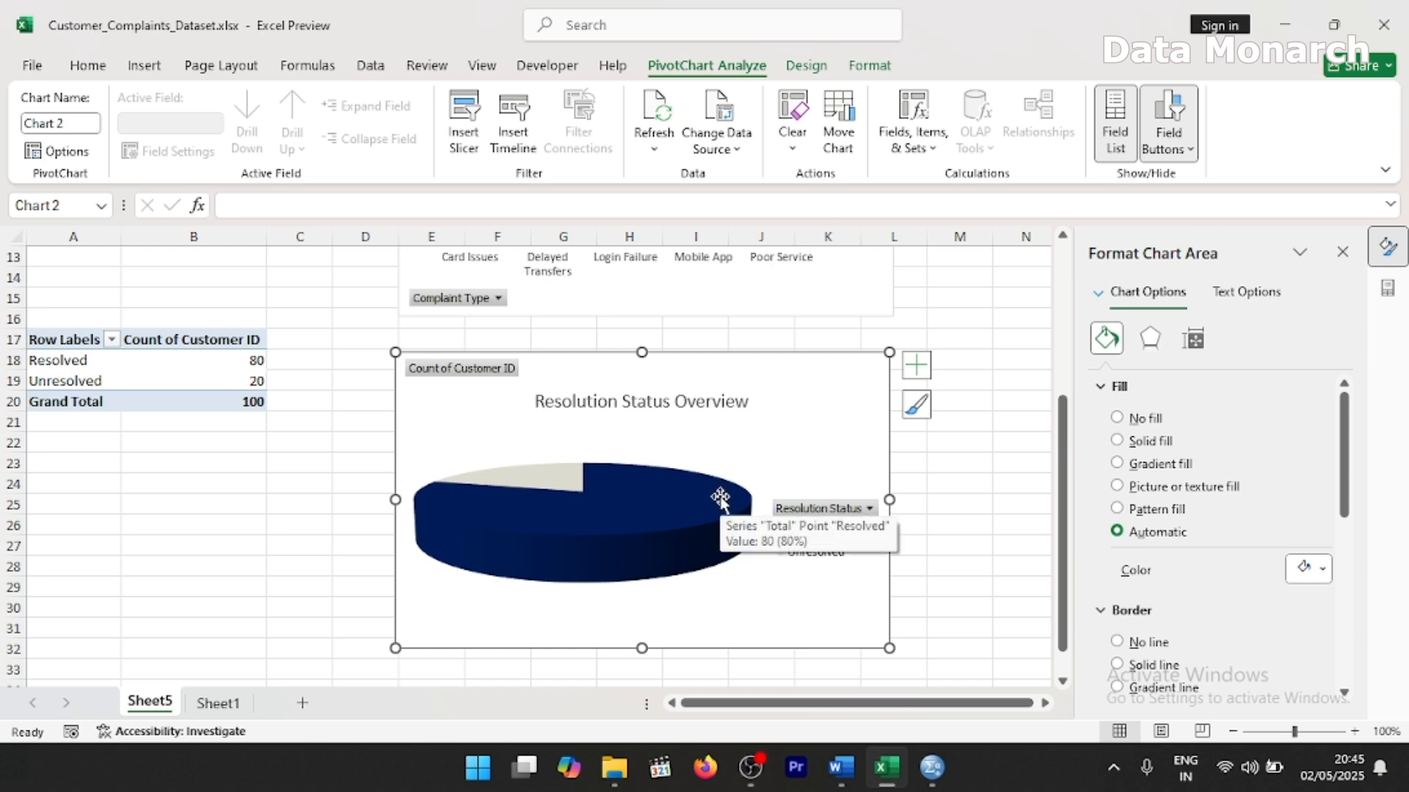
- Add data labels to the Resolution Status pie and open their label content options
click(720, 499)
click(916, 365)
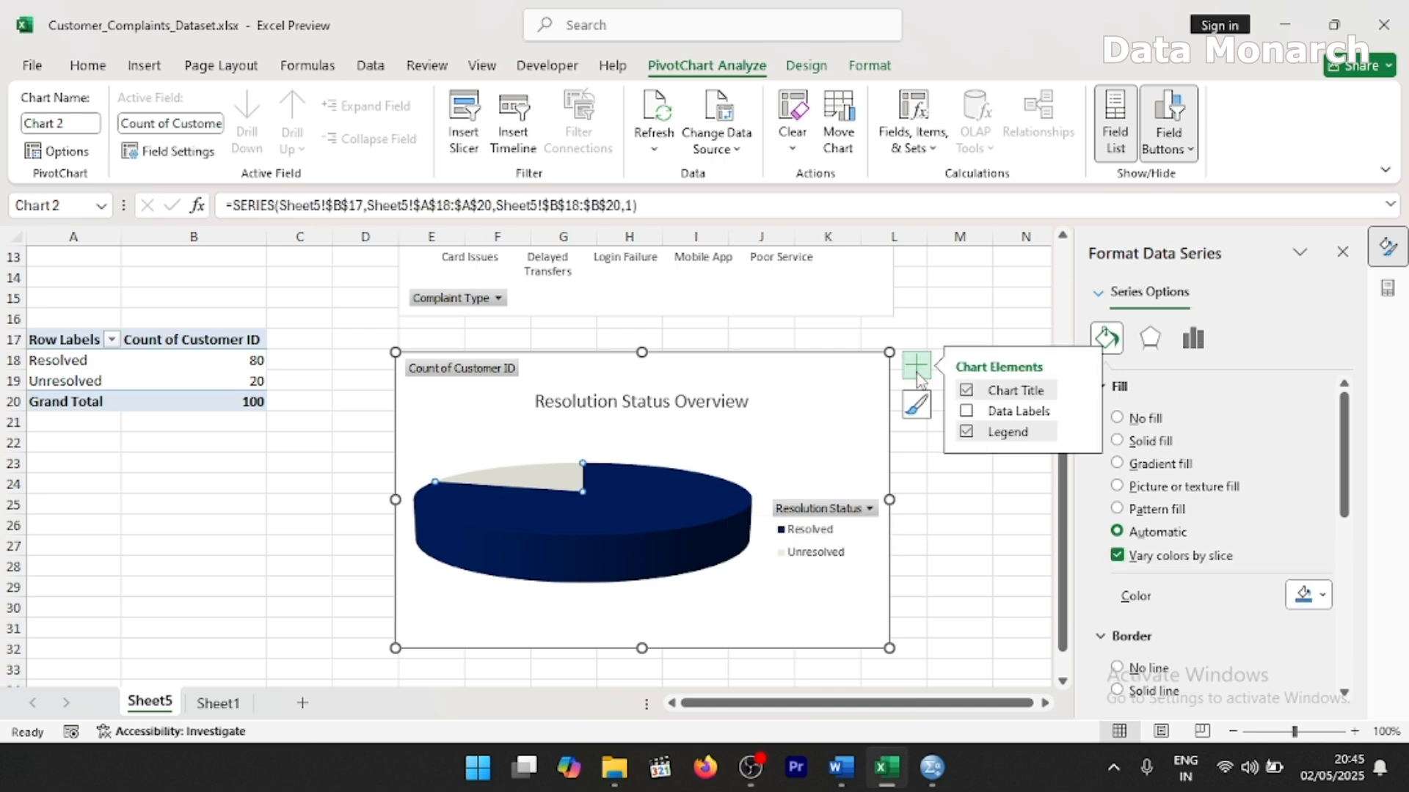
click(967, 411)
click(969, 412)
click(1082, 415)
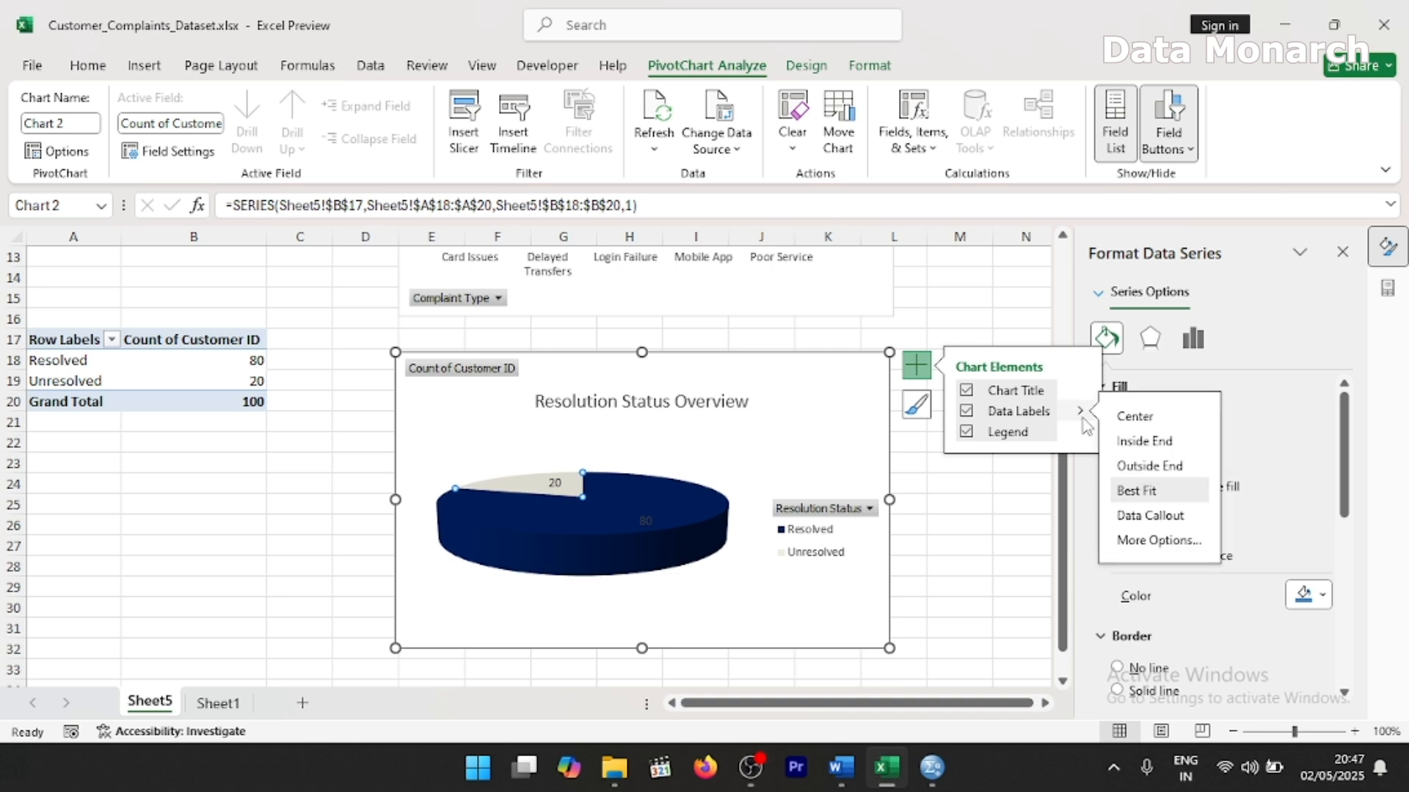
click(1159, 541)
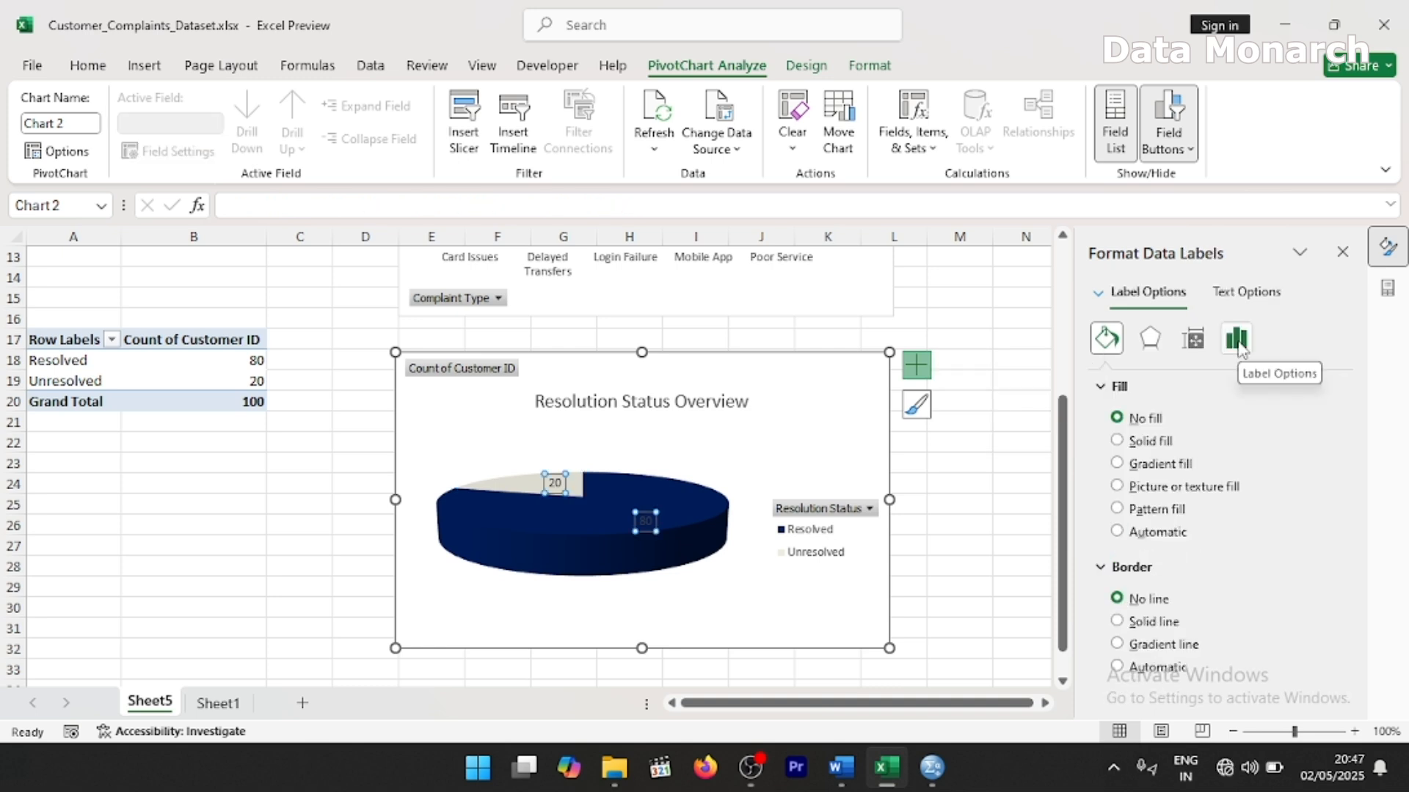
click(1238, 348)
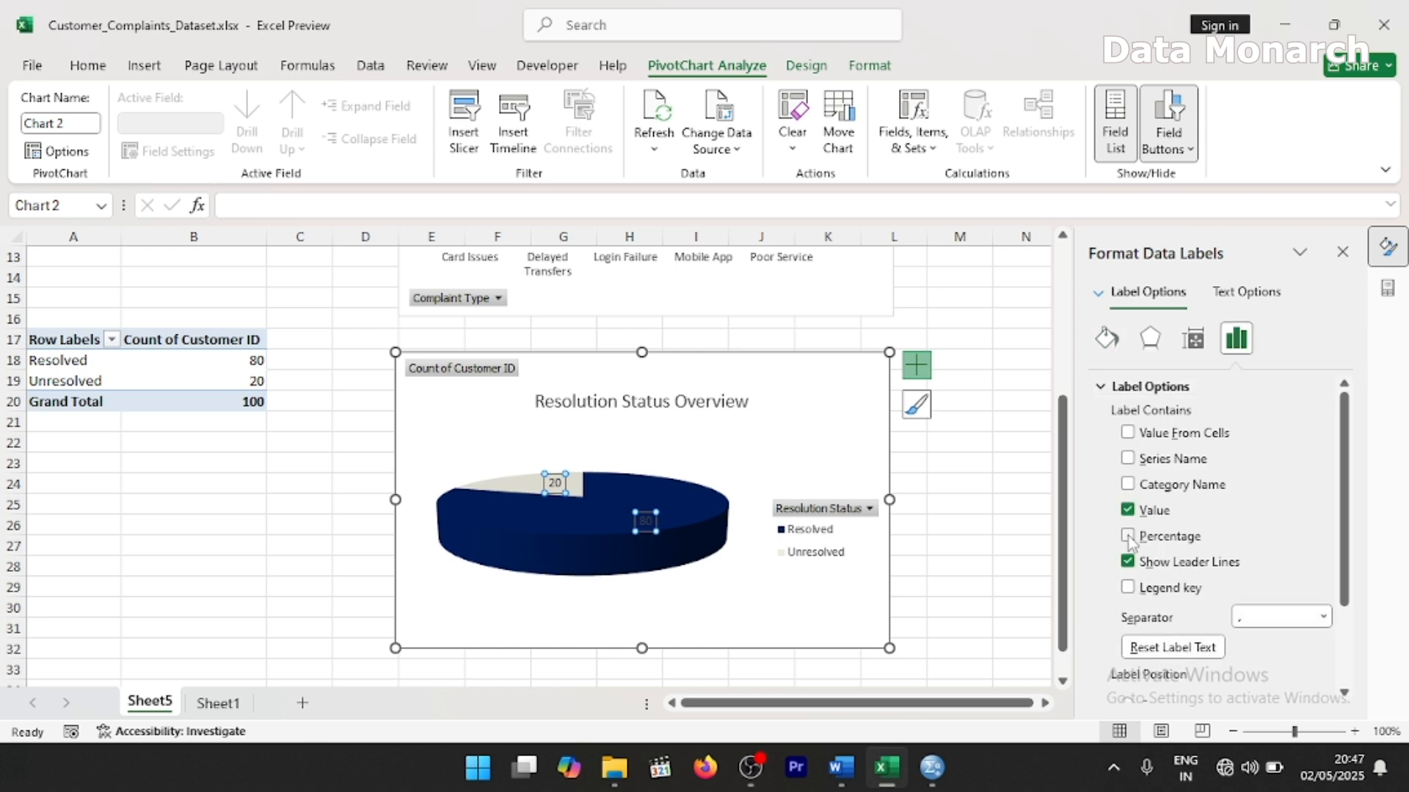
click(1129, 485)
click(1128, 484)
click(1129, 459)
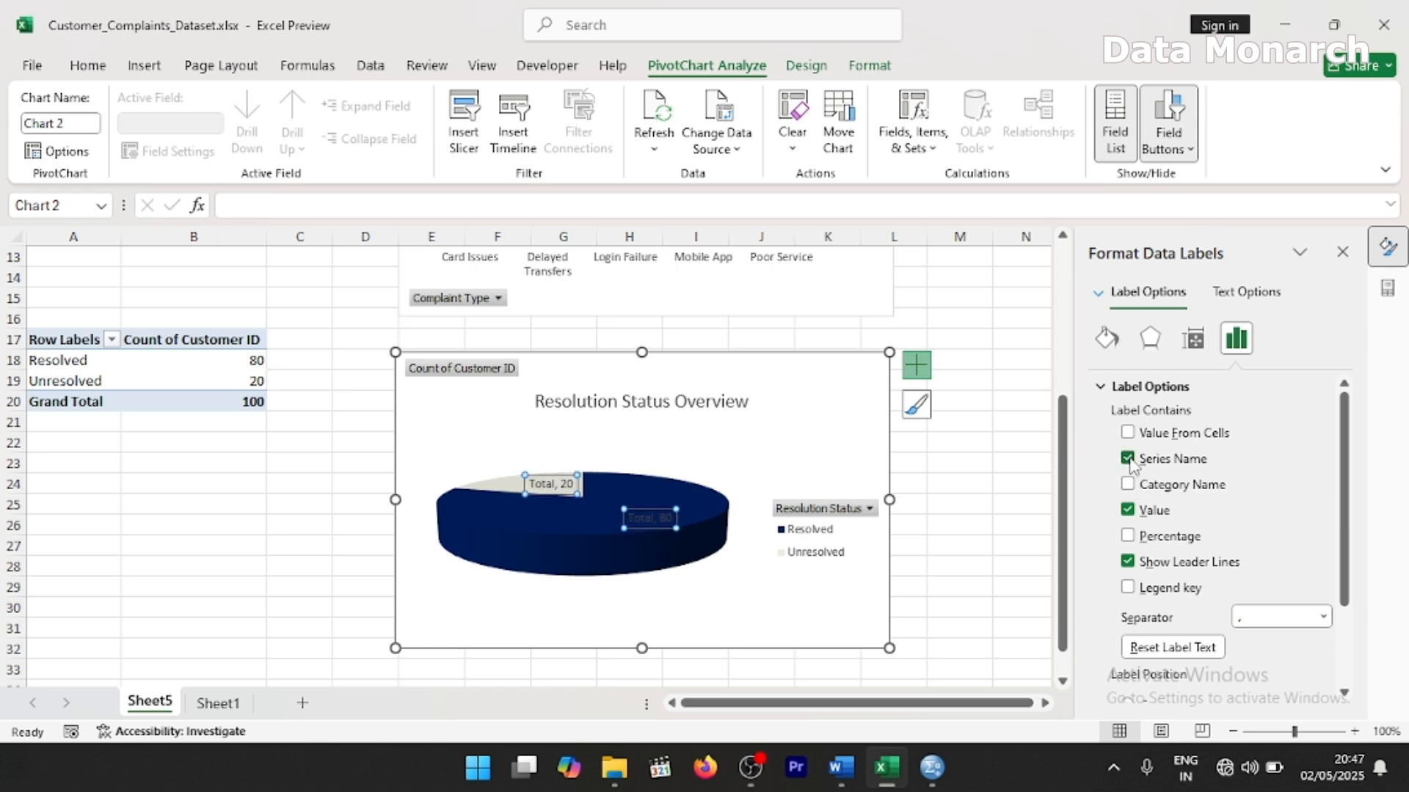
click(1127, 459)
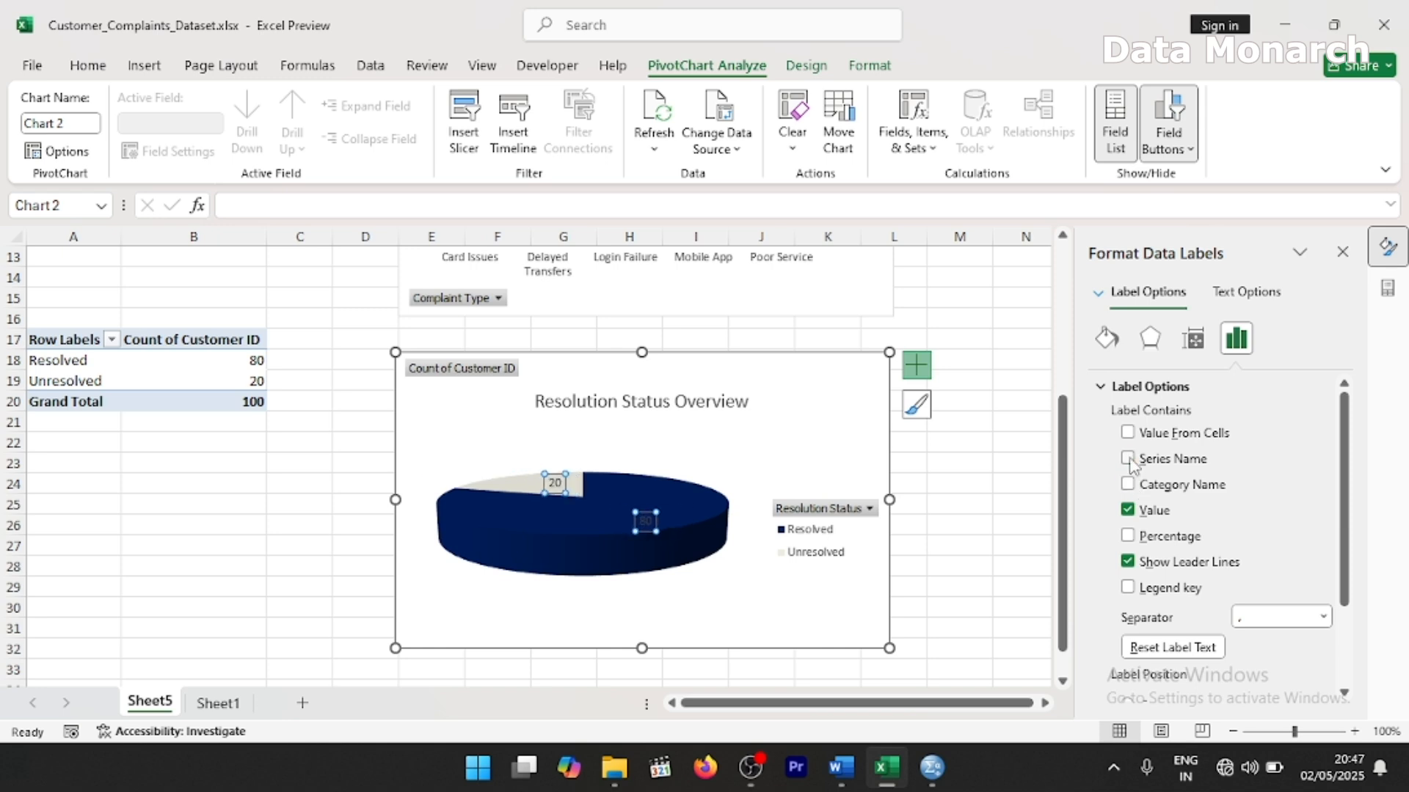
- Show percentages instead of values in the pie's data labels
click(1127, 536)
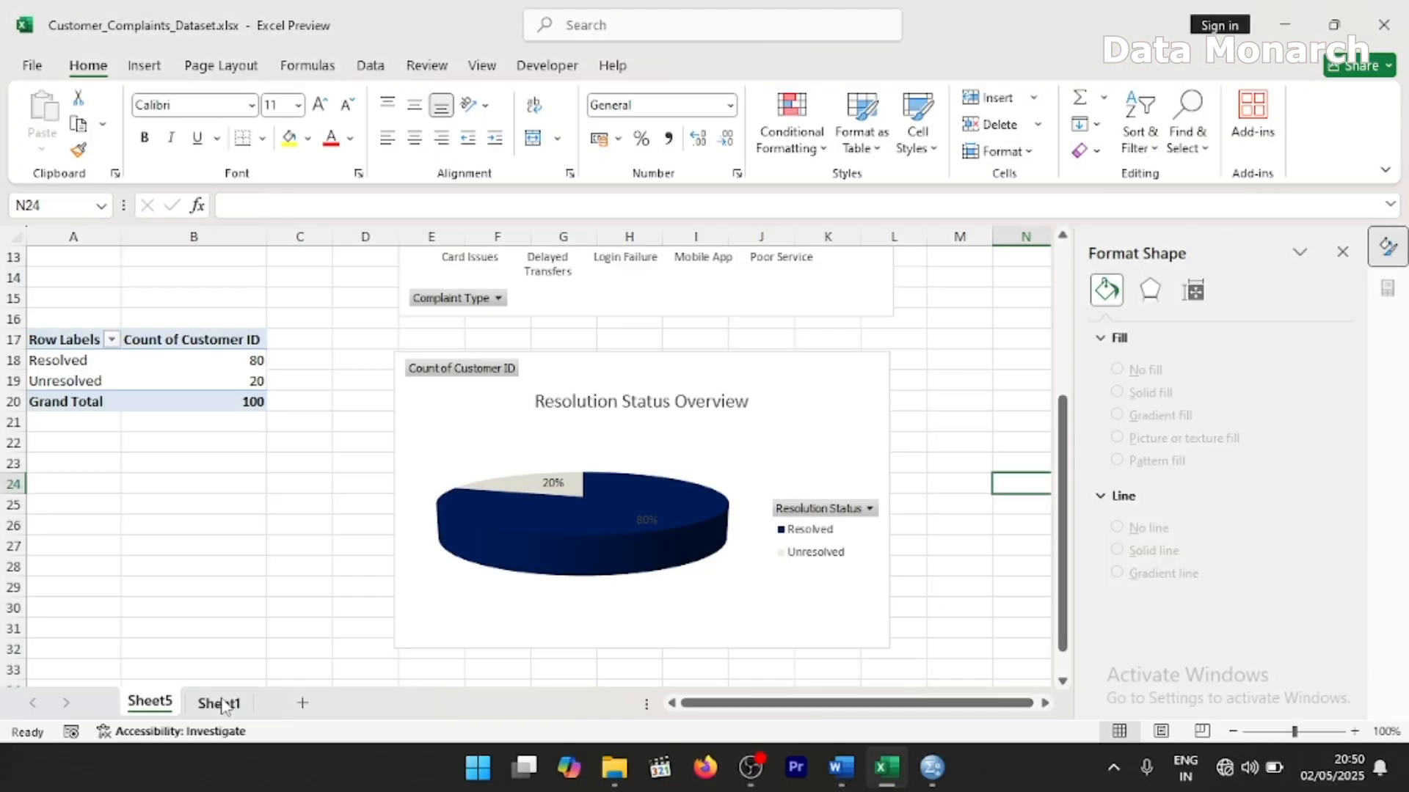
- Create another PivotChart from the complaints table, placed on existing worksheet Sheet5 below the resolution status pivot table
click(219, 702)
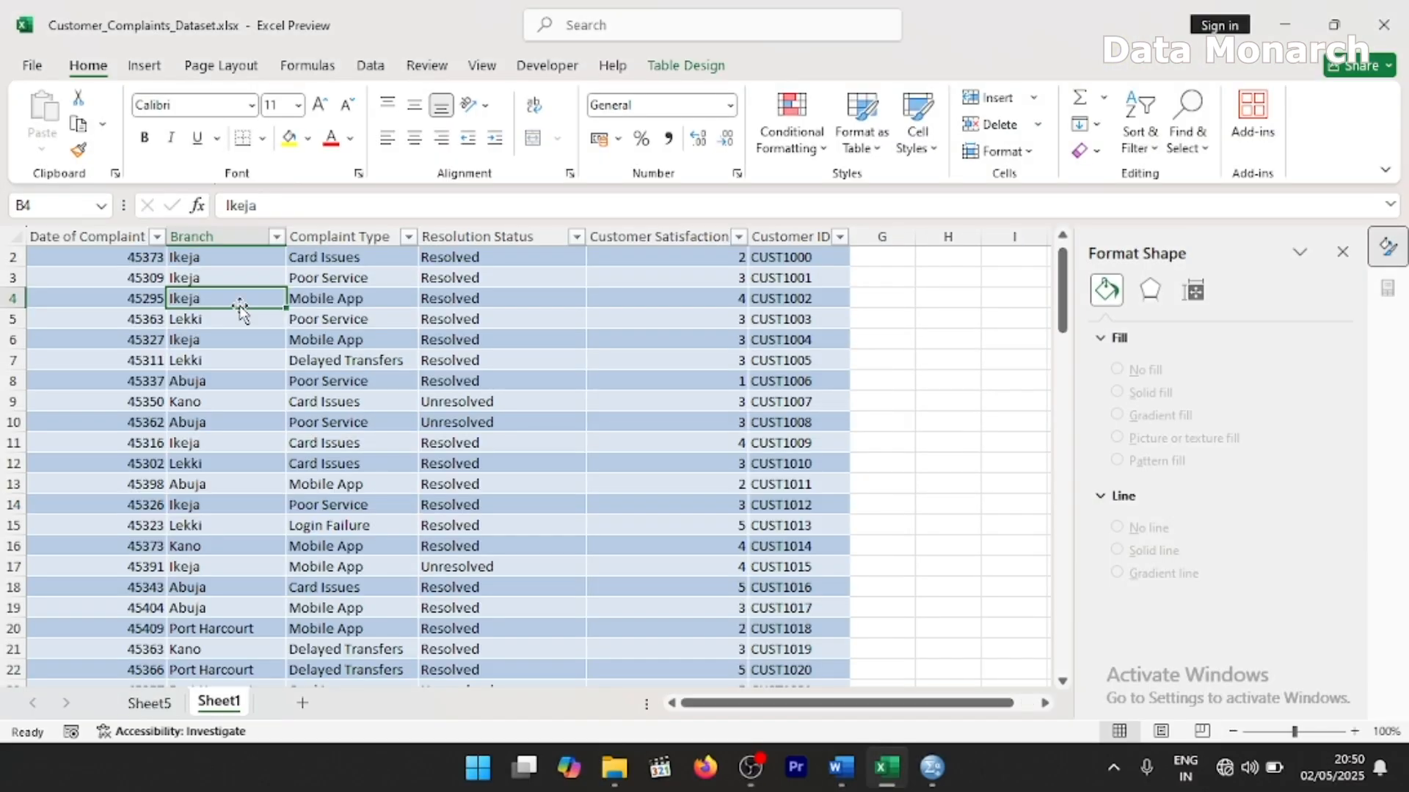
click(159, 72)
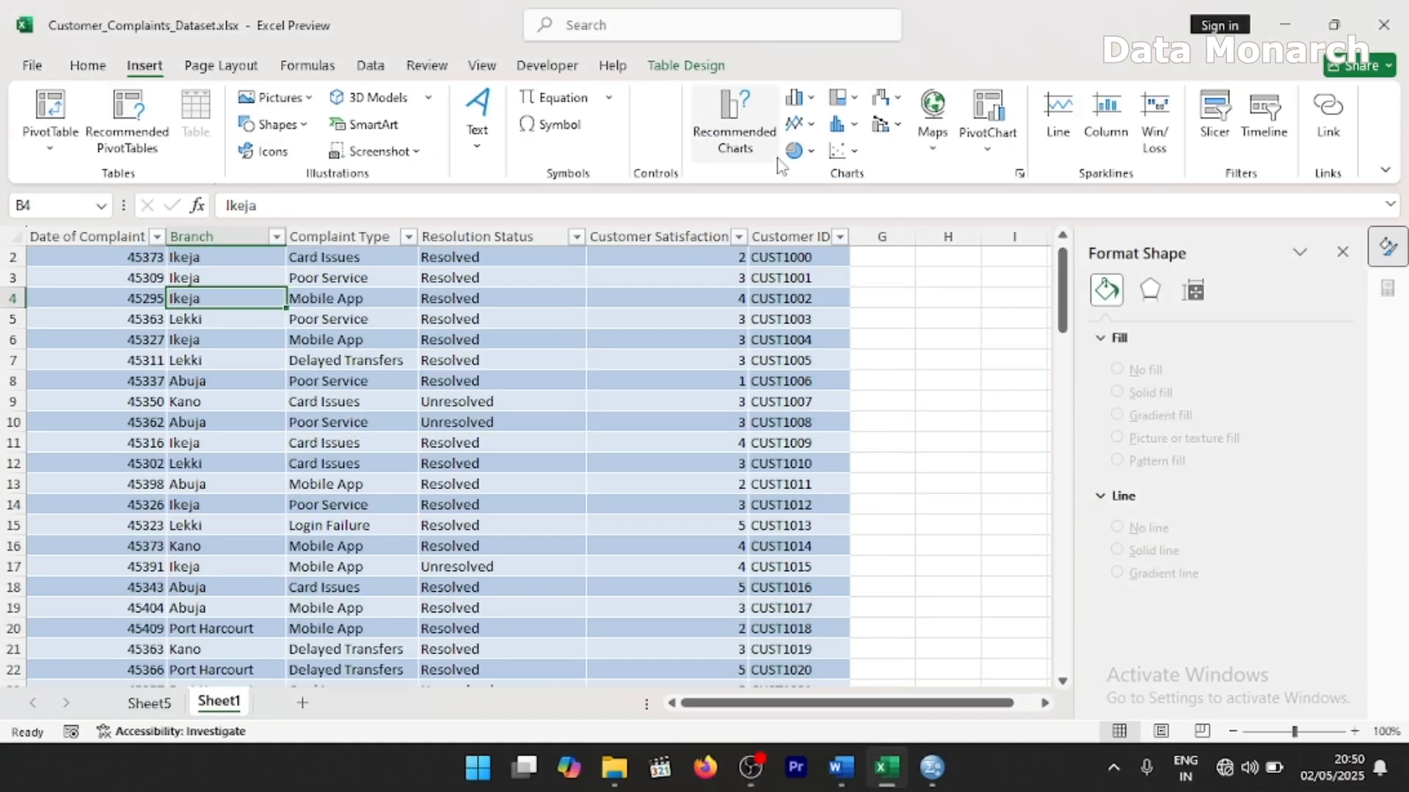
click(1016, 150)
click(1026, 183)
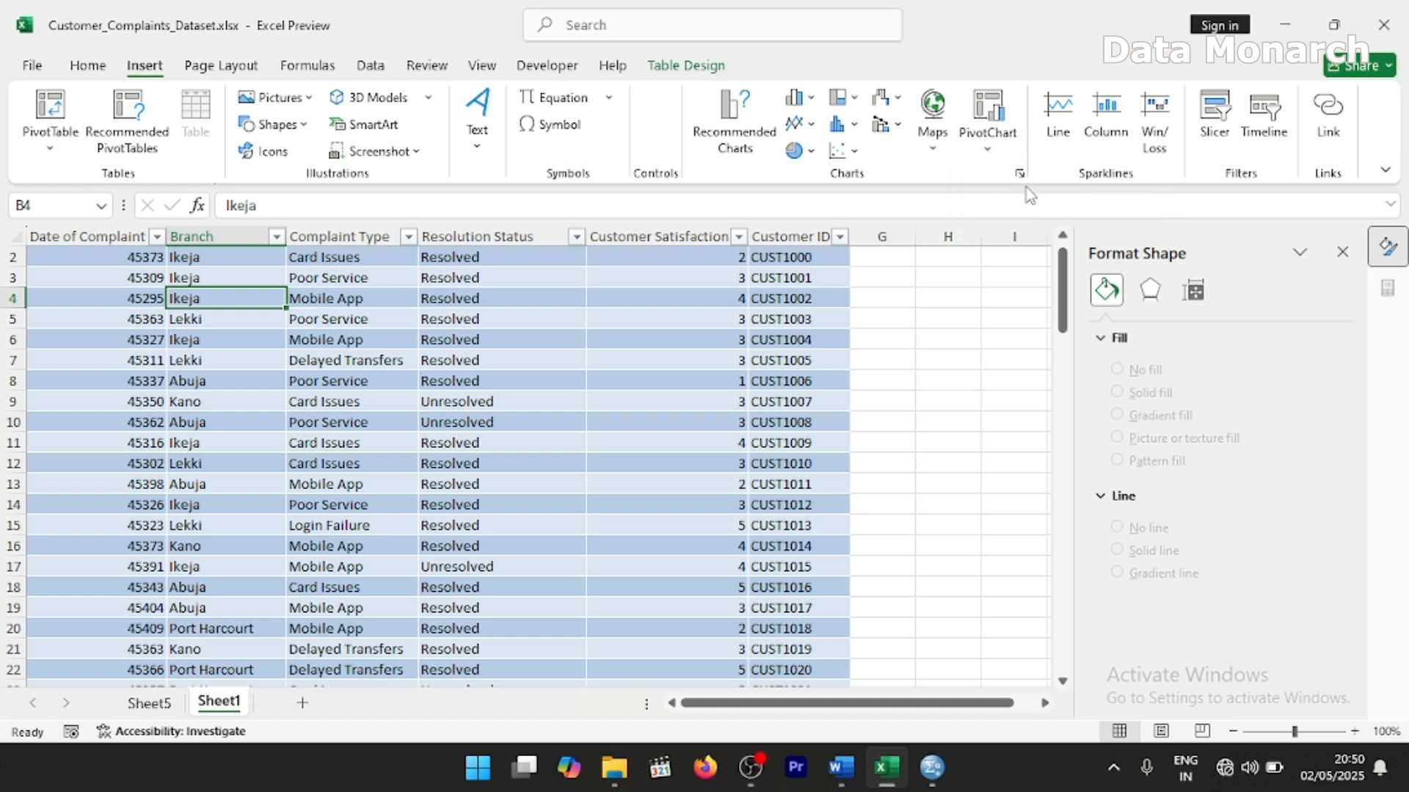
click(893, 447)
click(149, 703)
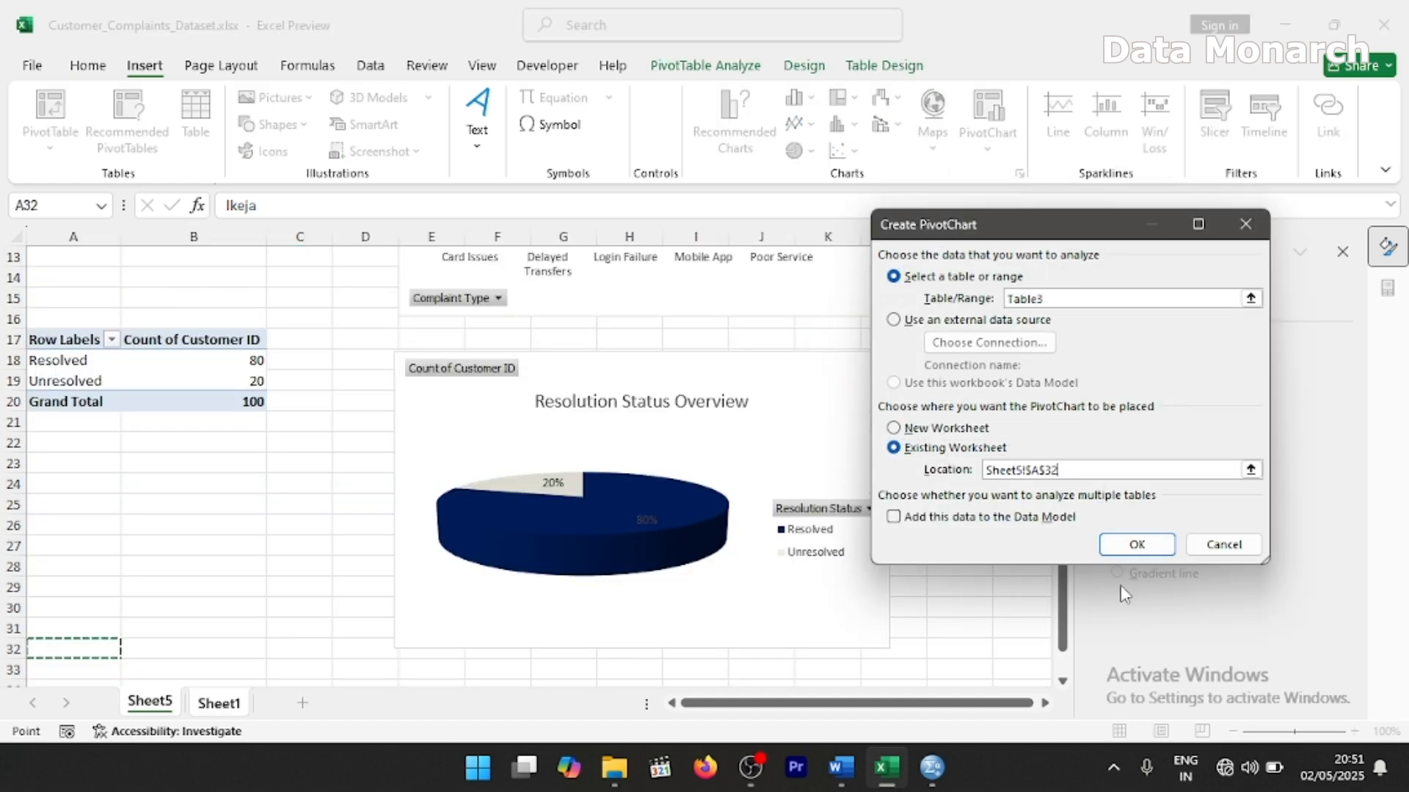
click(1136, 544)
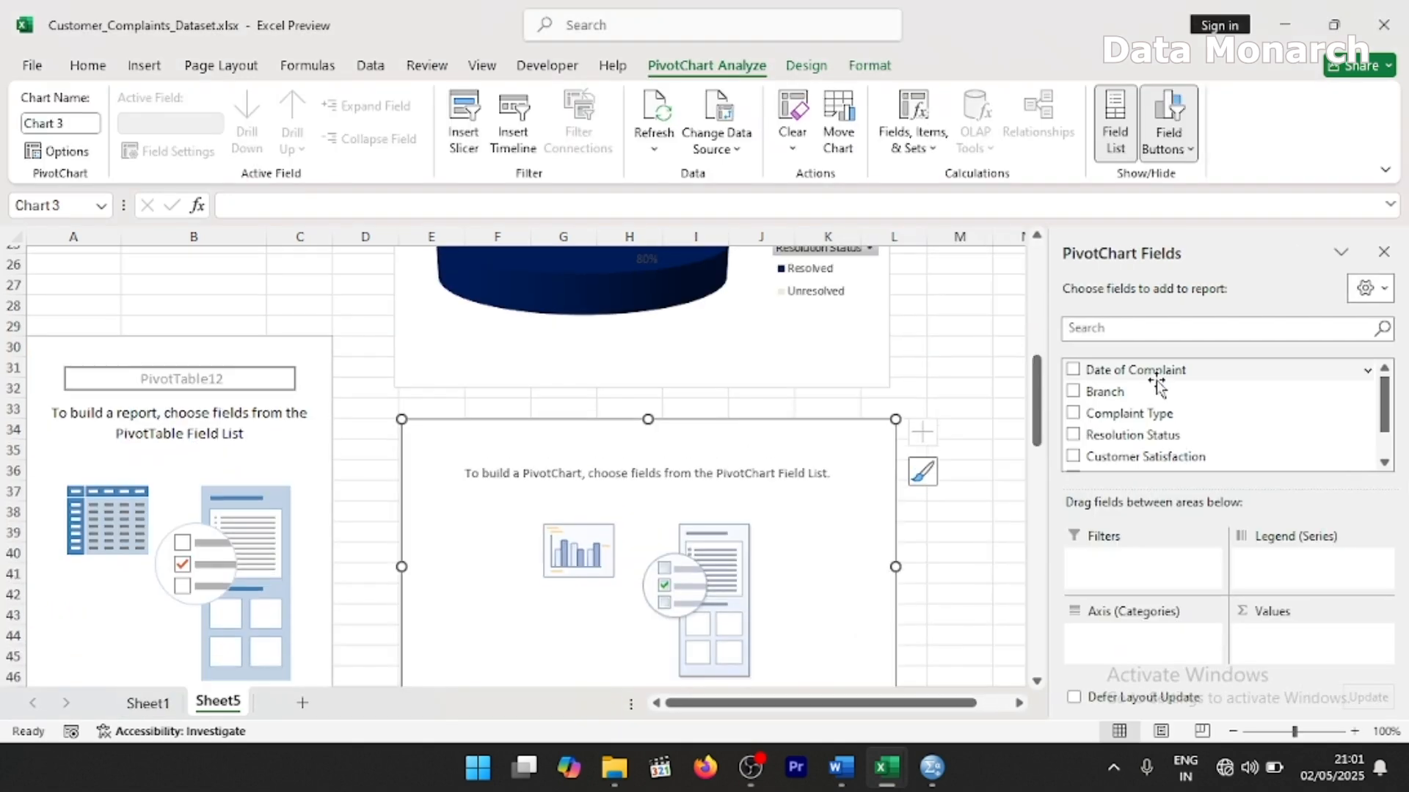
- Place Date of Complaint on the new PivotChart's category axis and the count of Customer ID in its values
drag(1158, 373, 1135, 643)
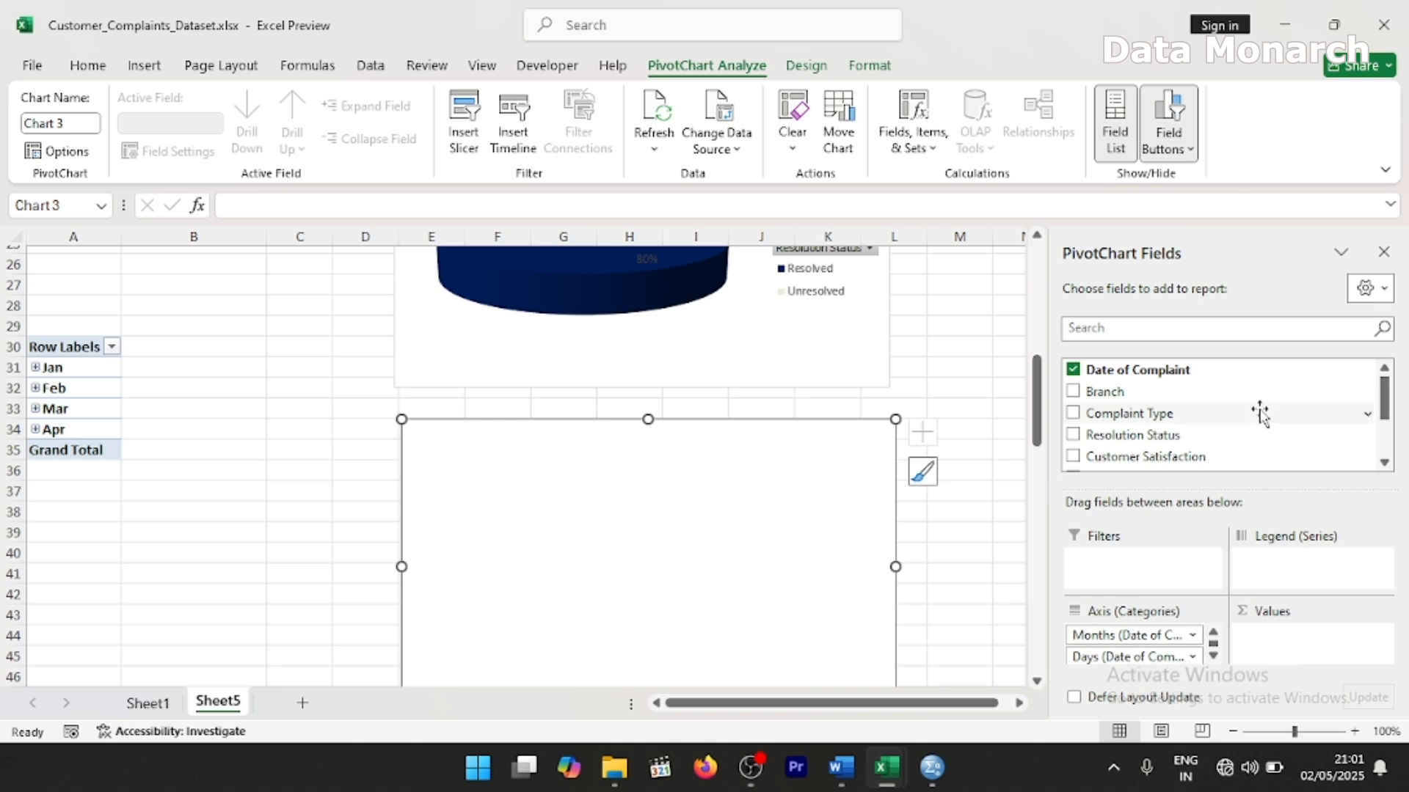
scroll(1379, 433, down, 3)
mouse_move(1133, 395)
mouse_down()
mouse_move(1257, 494)
mouse_move(1277, 649)
mouse_up()
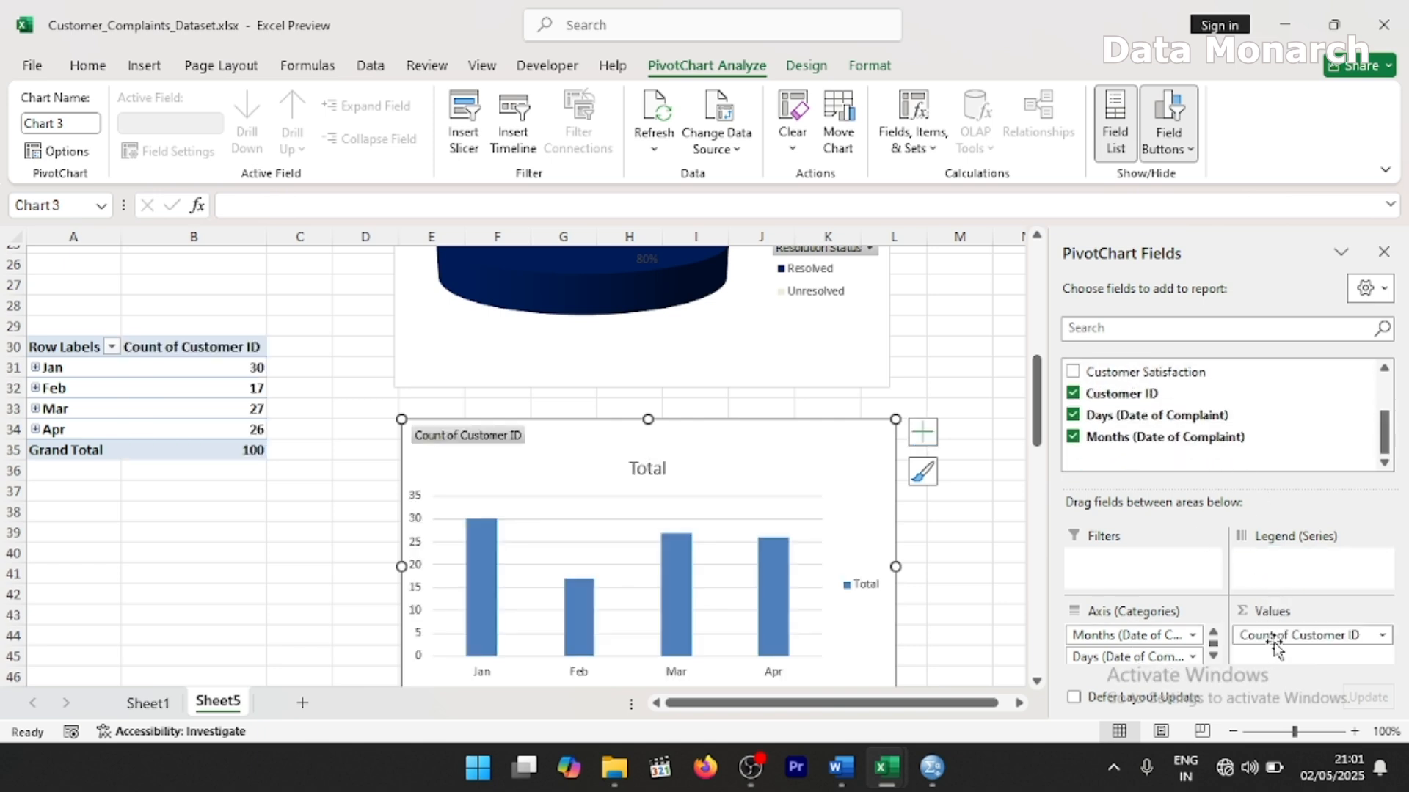
- Change the Date of Complaint PivotChart to a basic Line chart
scroll(750, 387, down, 2)
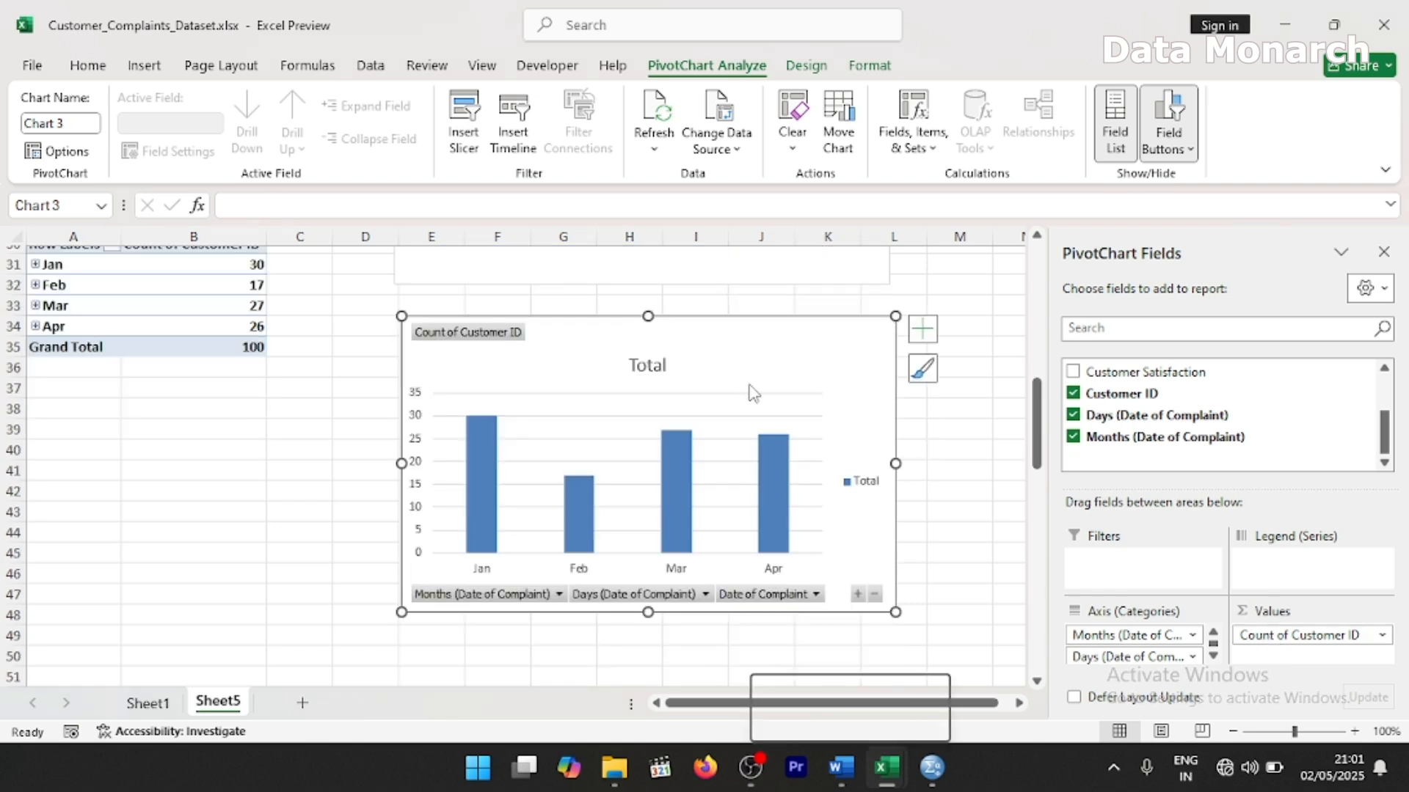
right_click(748, 389)
click(835, 311)
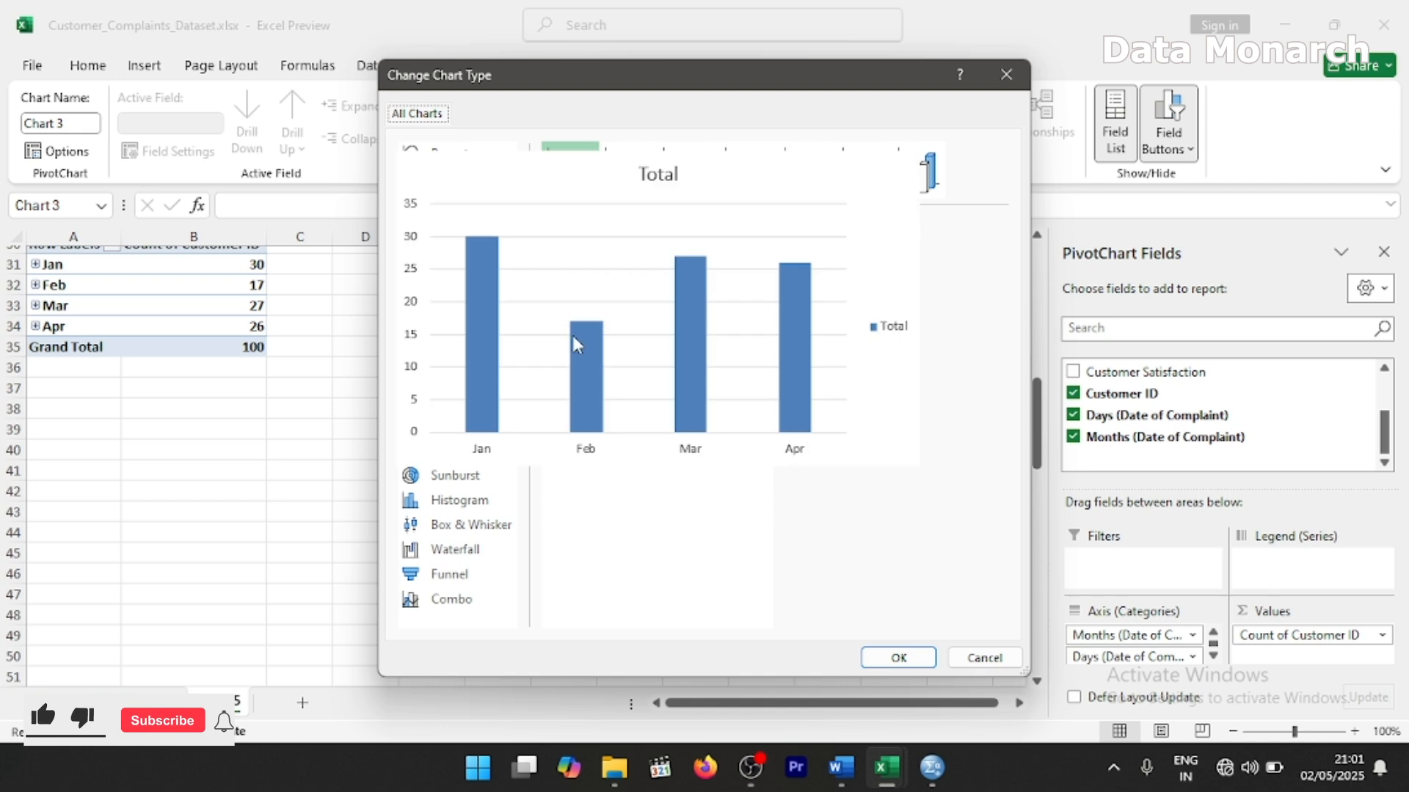
click(444, 232)
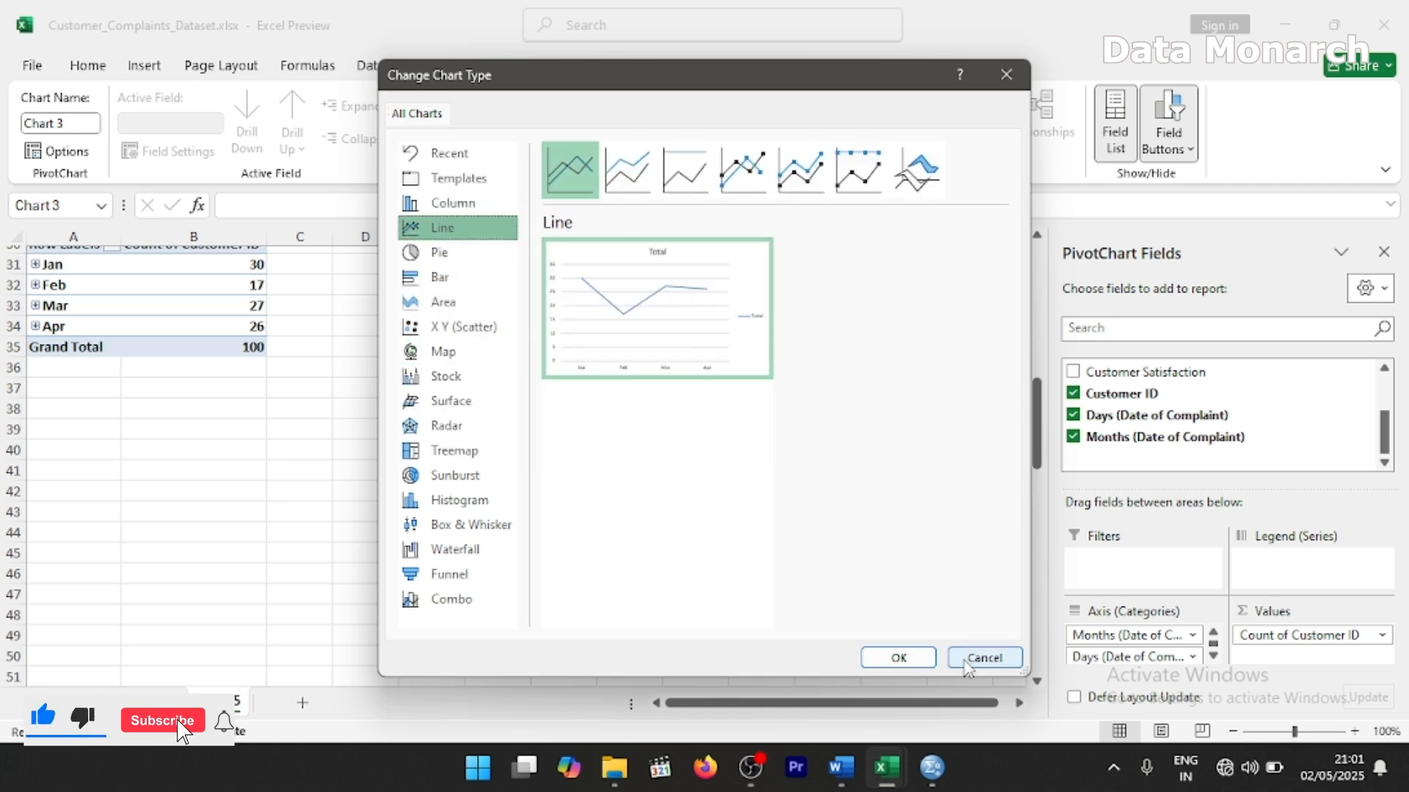
click(898, 658)
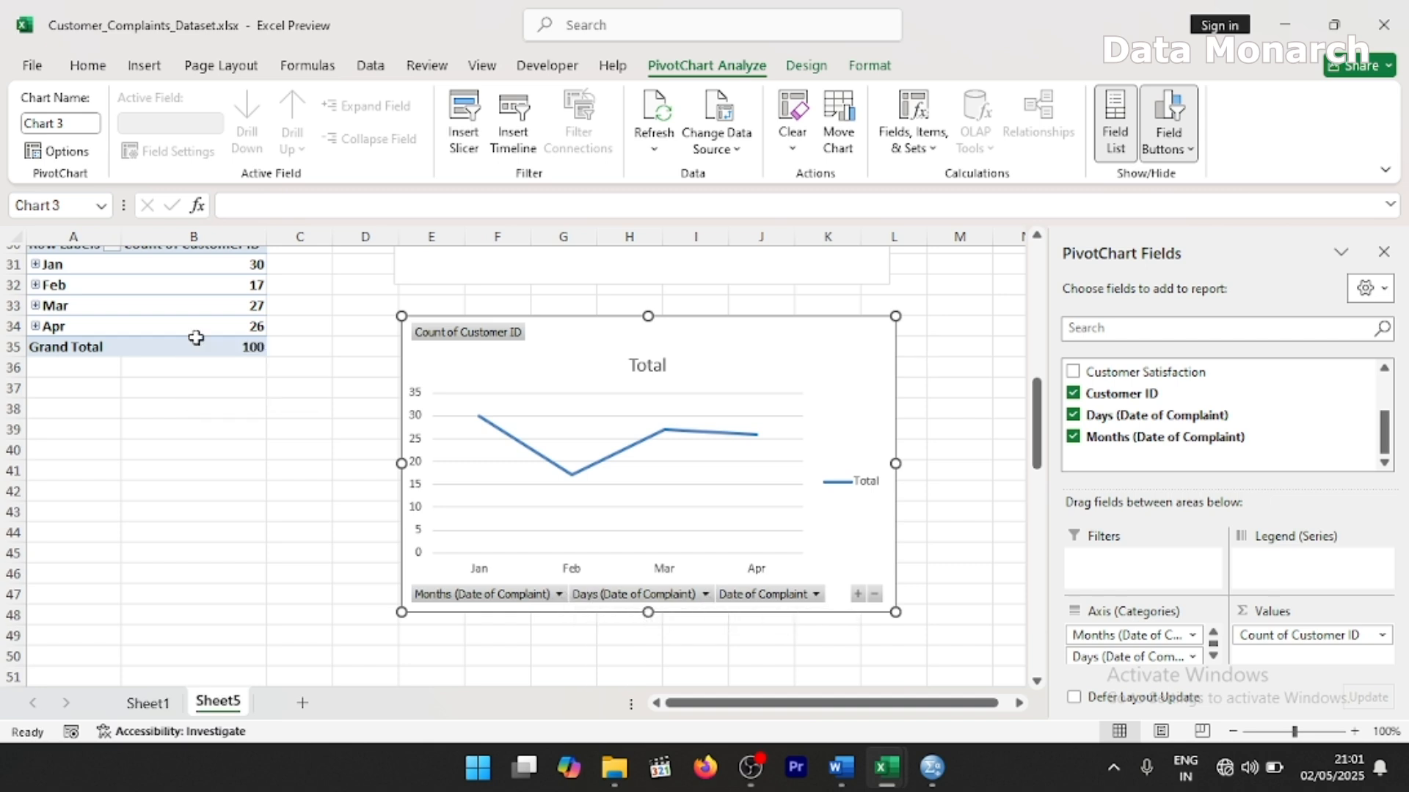
- Group the complaint dates in the pivot table by Months only, without Days
scroll(196, 337, up, 1)
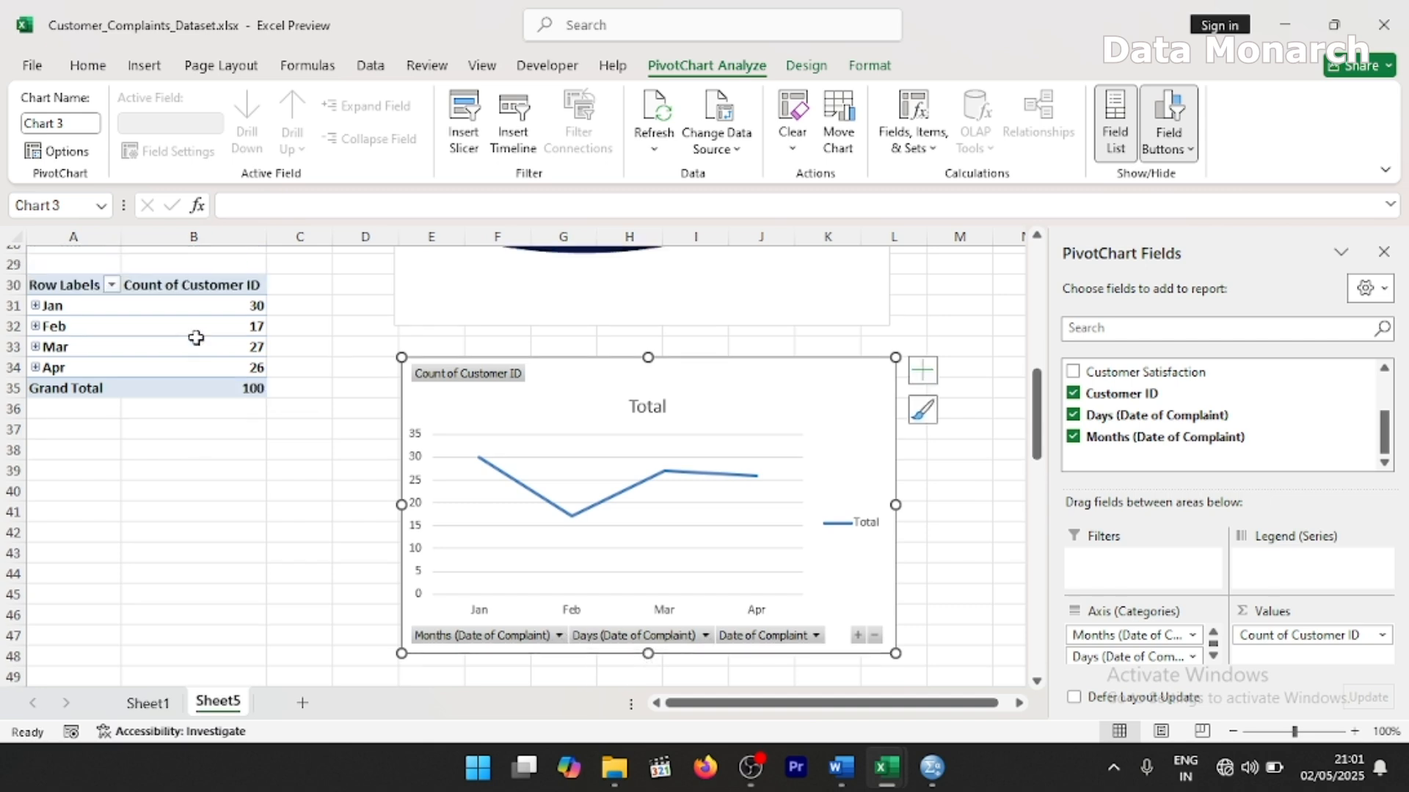
click(79, 306)
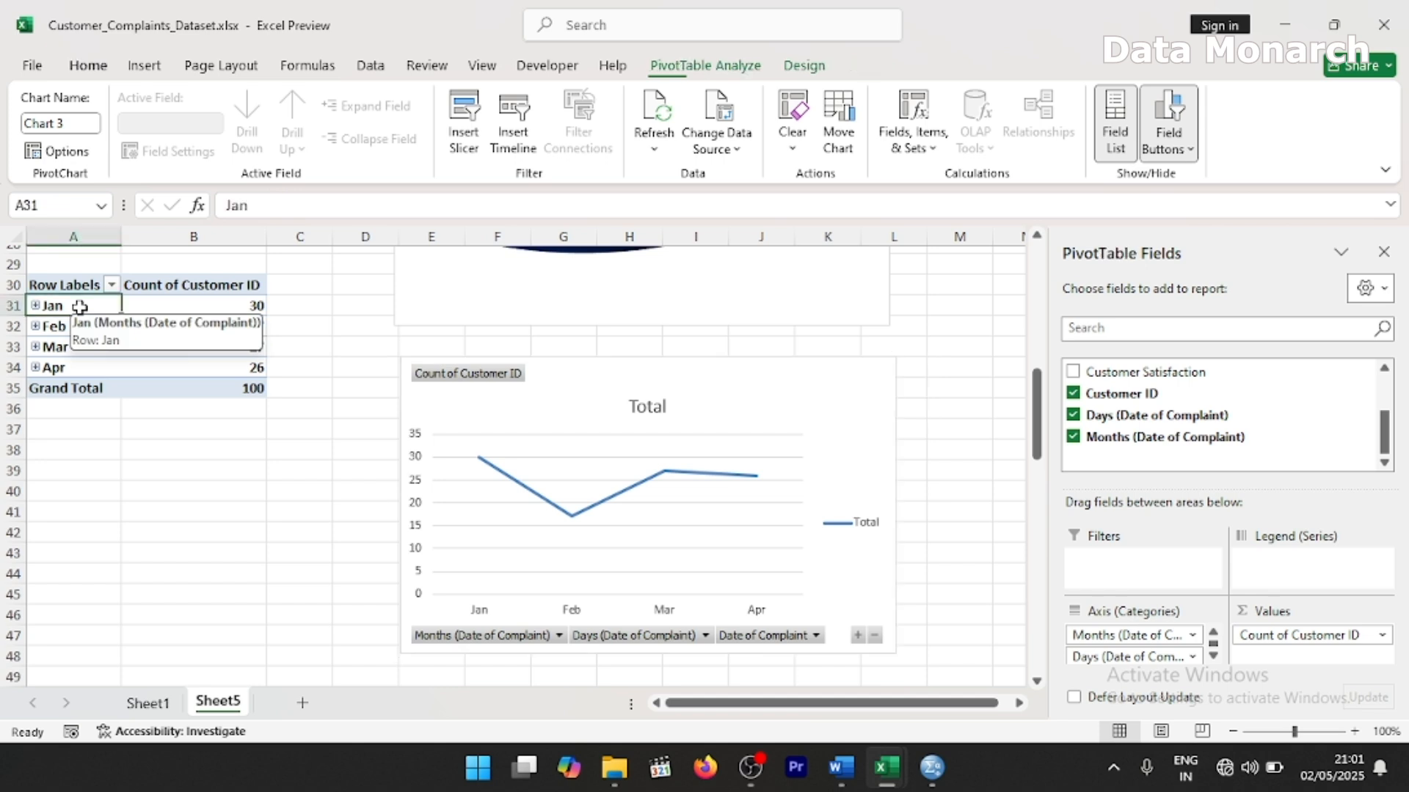
right_click(79, 306)
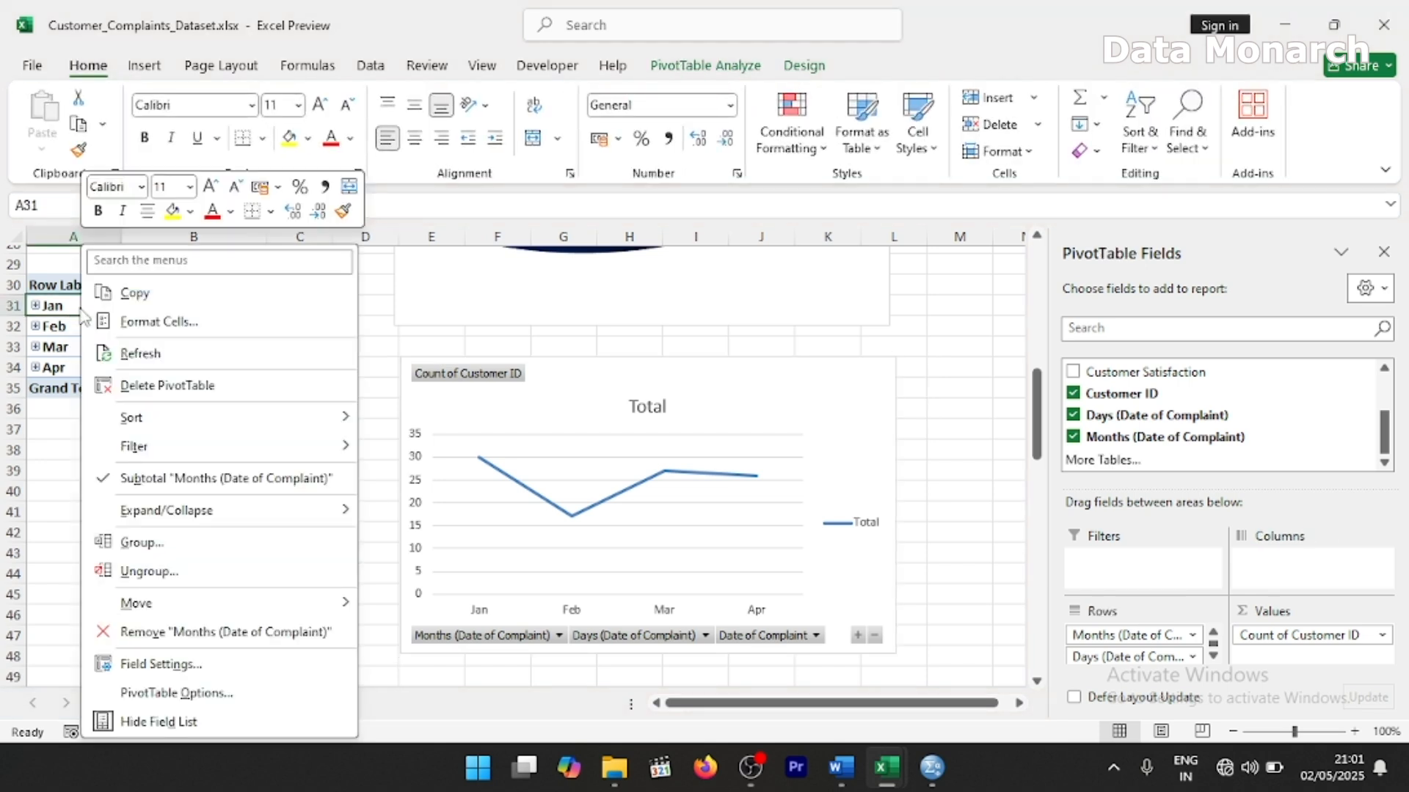
click(157, 547)
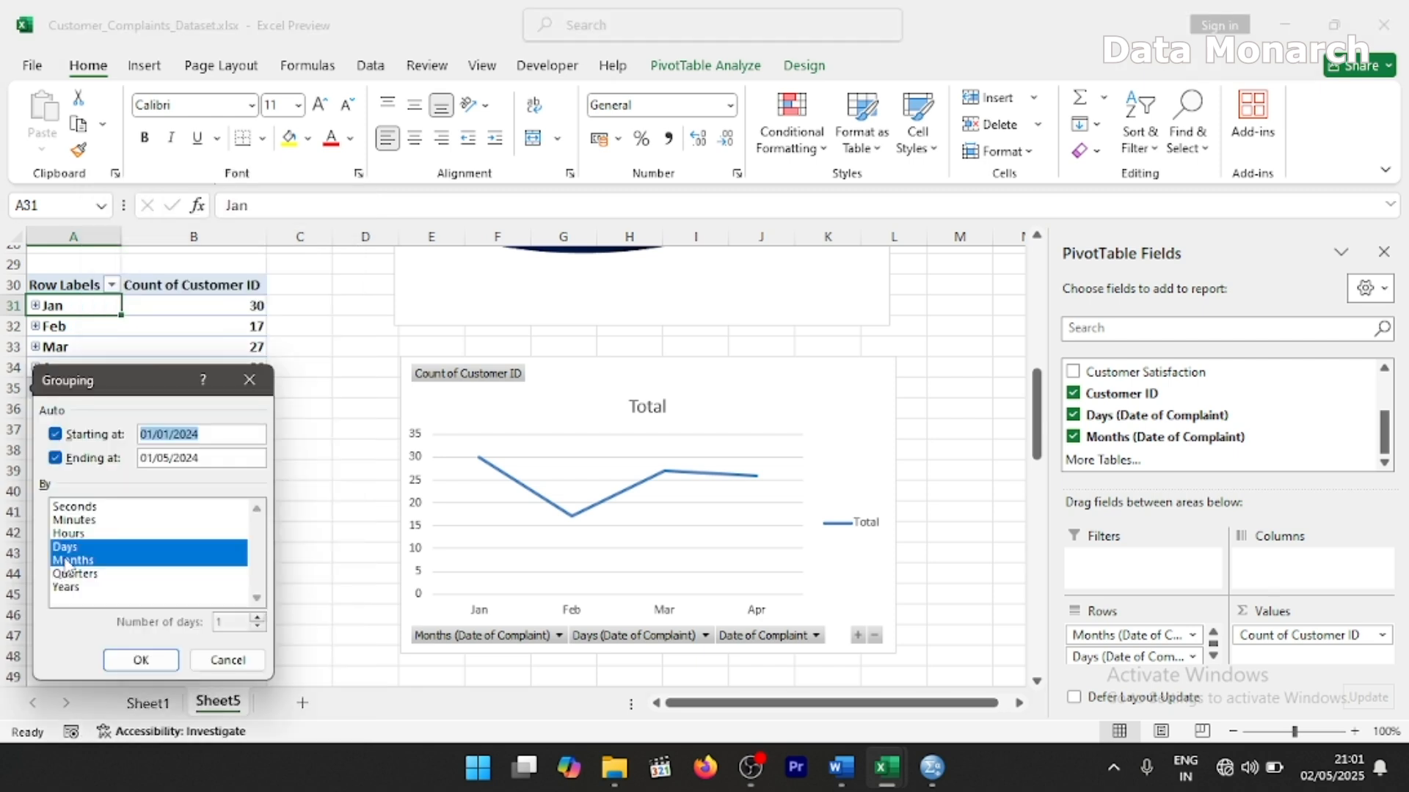
click(72, 548)
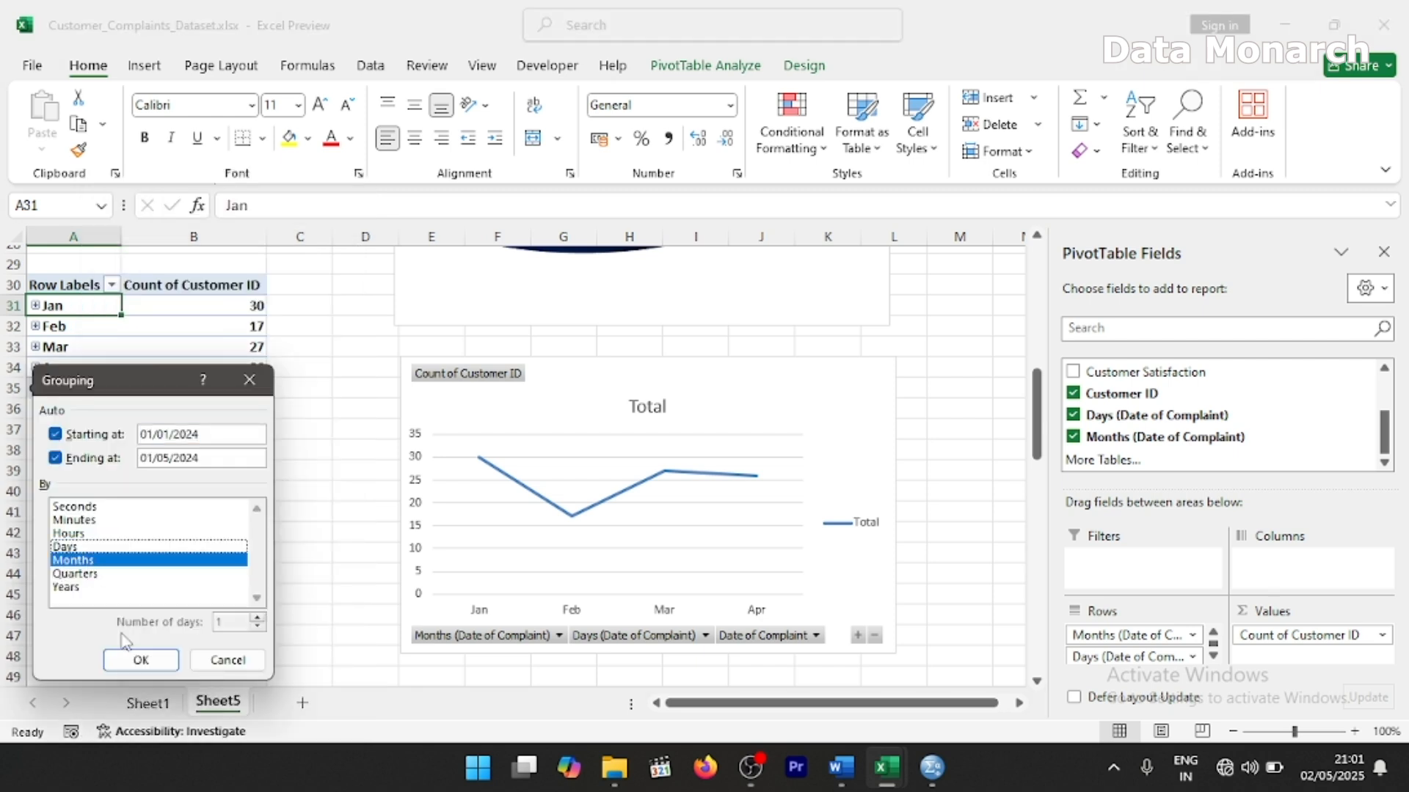
click(137, 658)
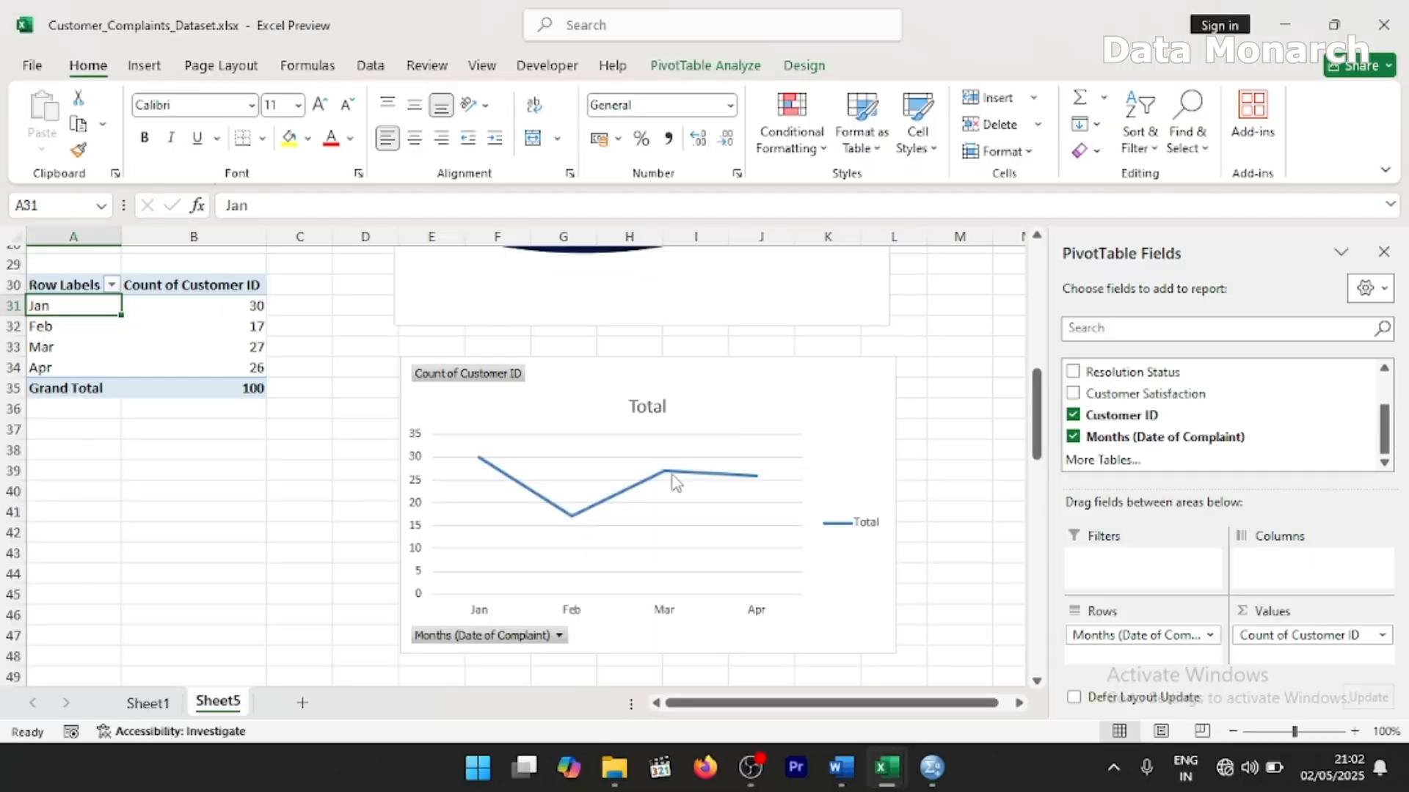
- Apply the first chart style, which has point markers, to the monthly line chart
mouse_move(664, 480)
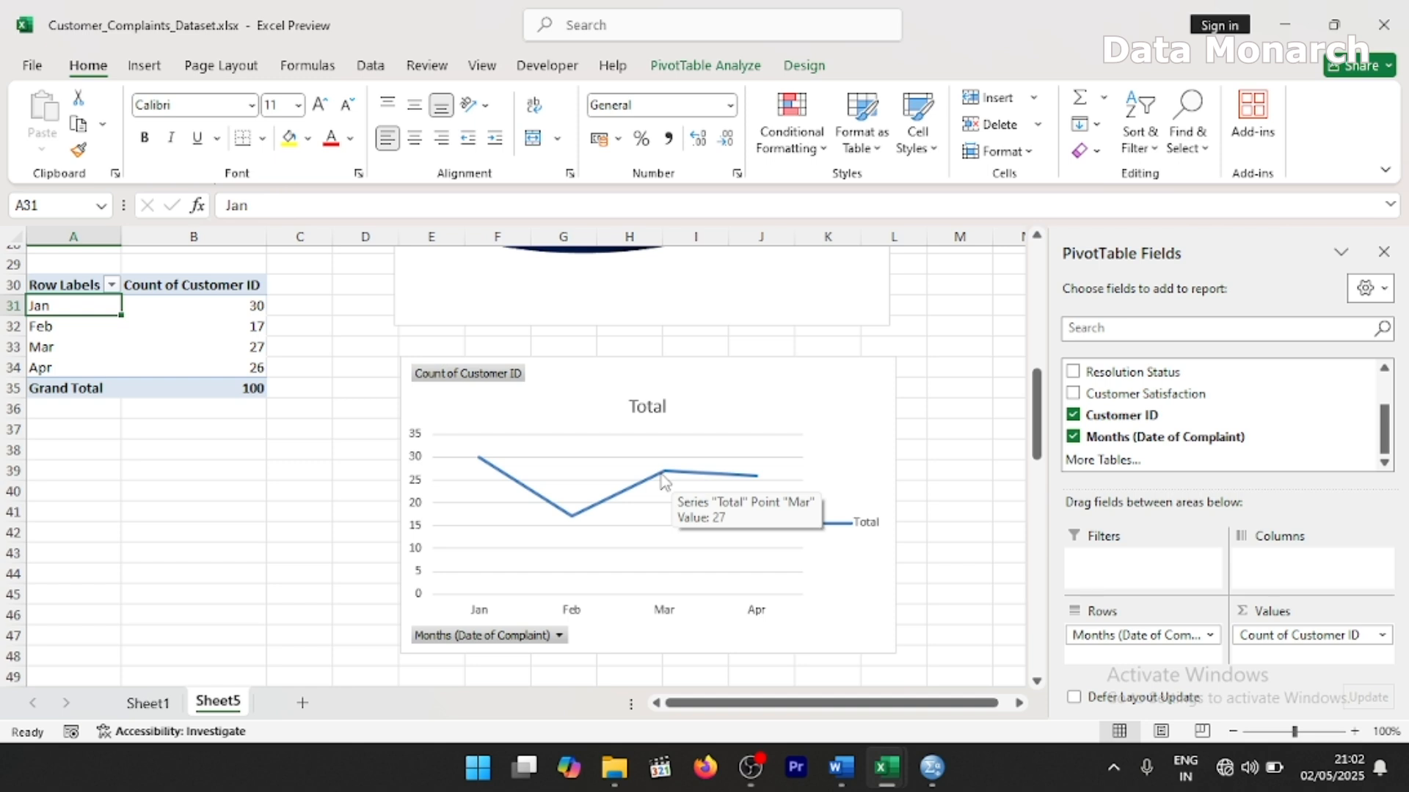
click(664, 481)
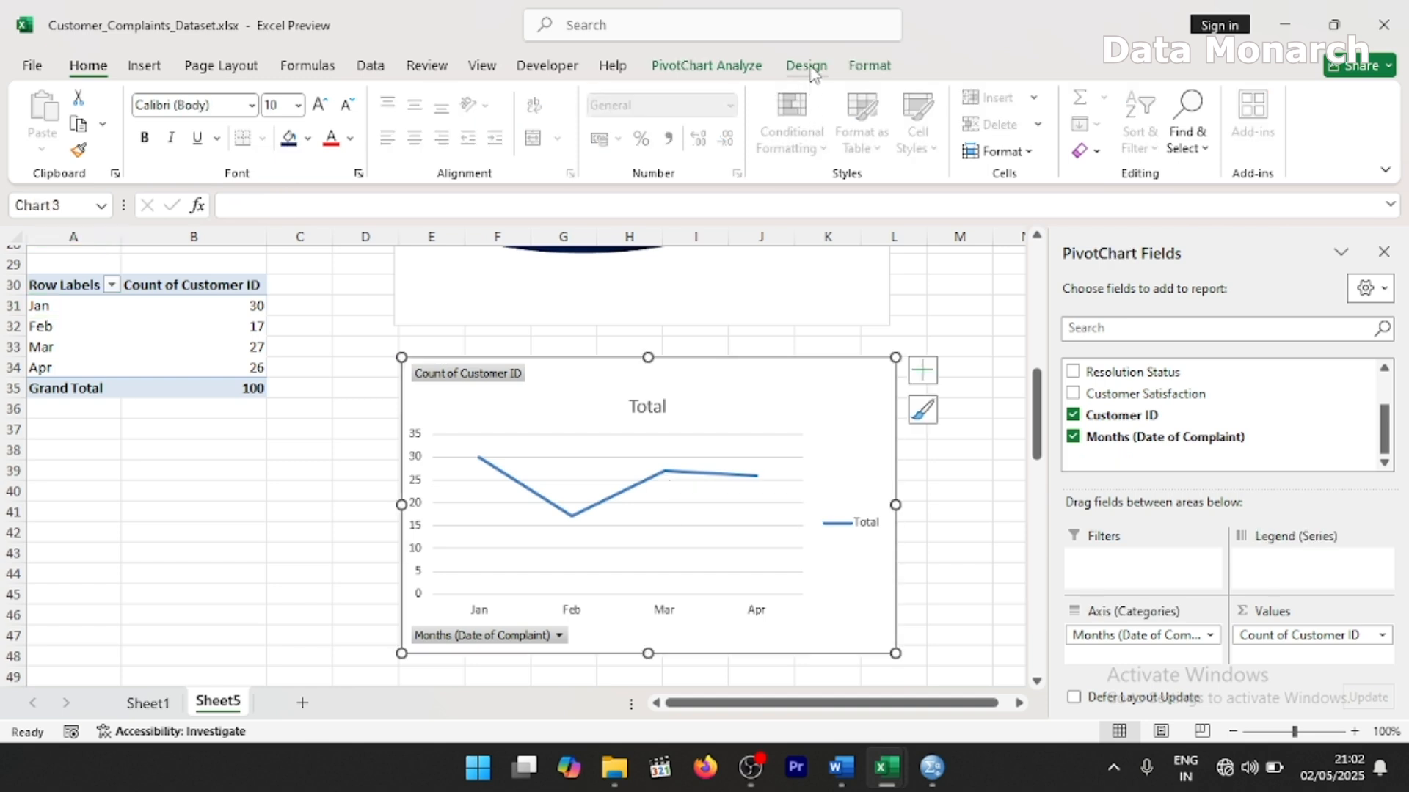
click(807, 66)
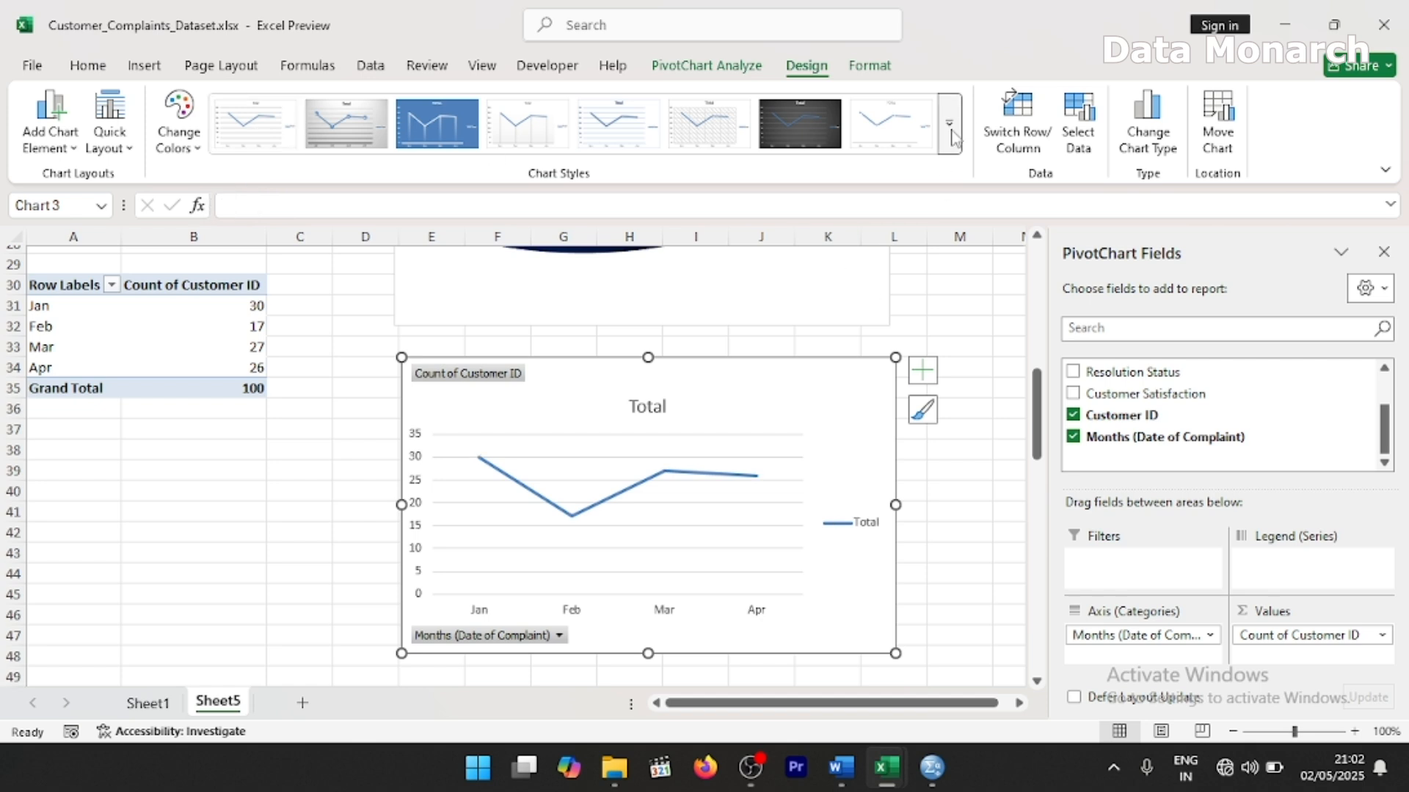
click(952, 136)
click(242, 141)
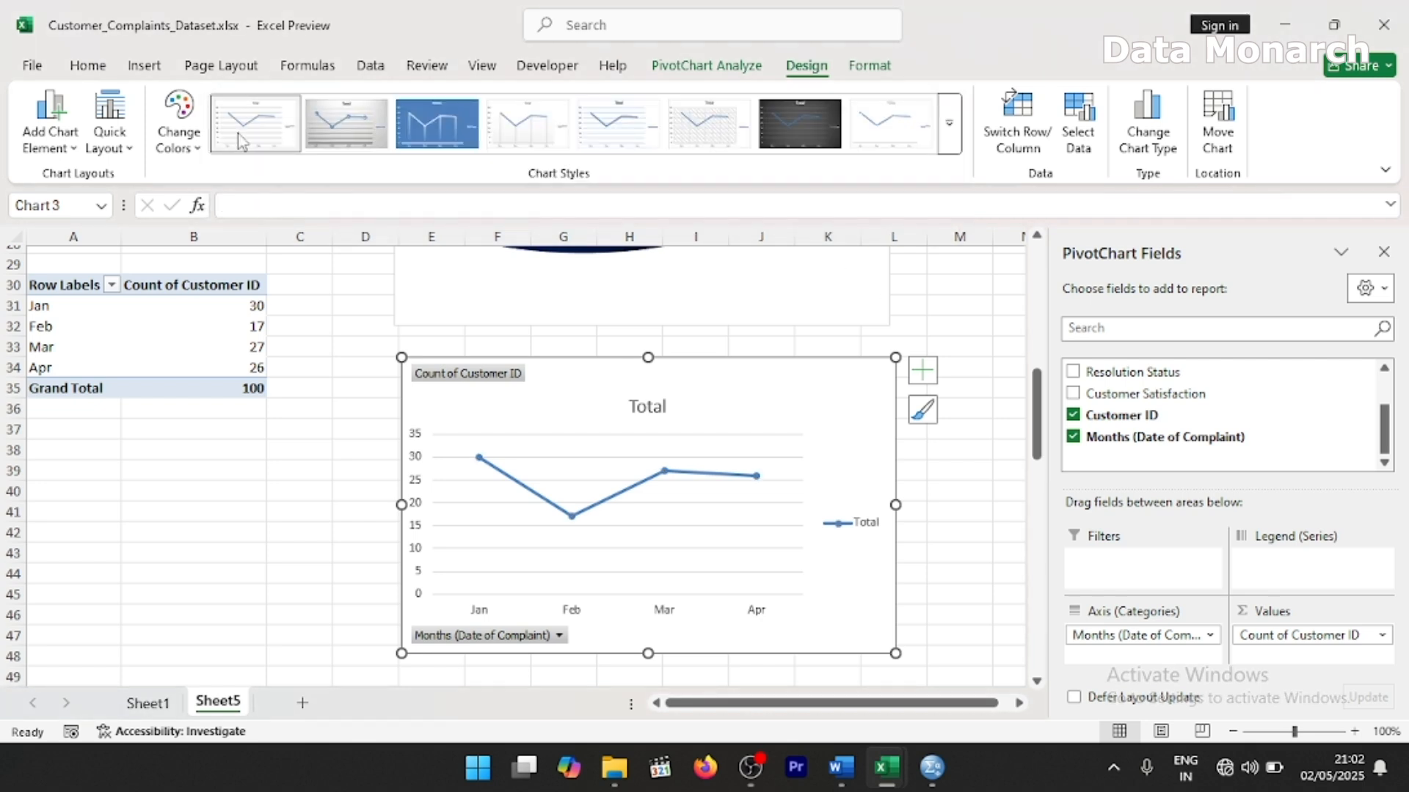
- Color the monthly chart's data line dark blue
mouse_move(698, 479)
double_click(706, 477)
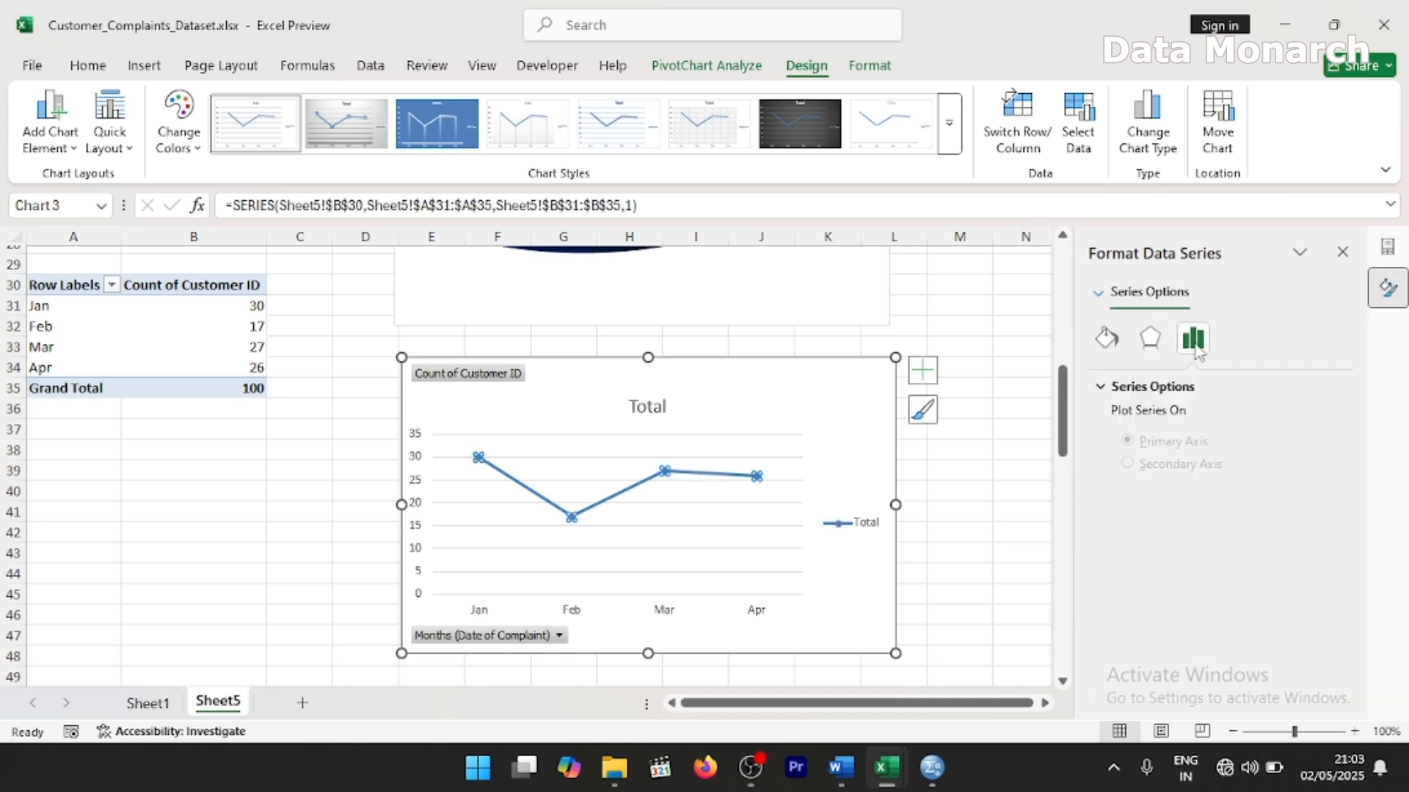
click(1107, 339)
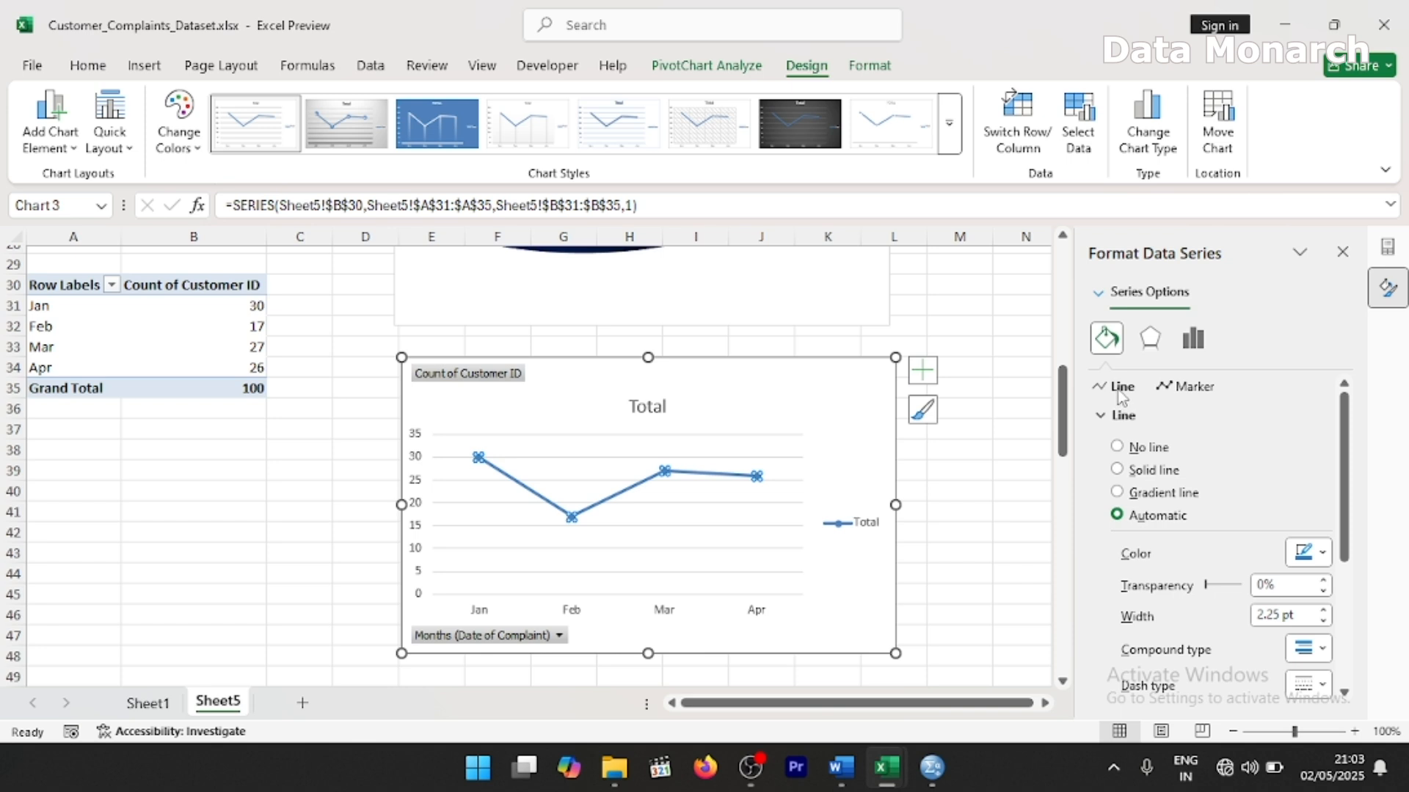
click(1323, 556)
click(1357, 489)
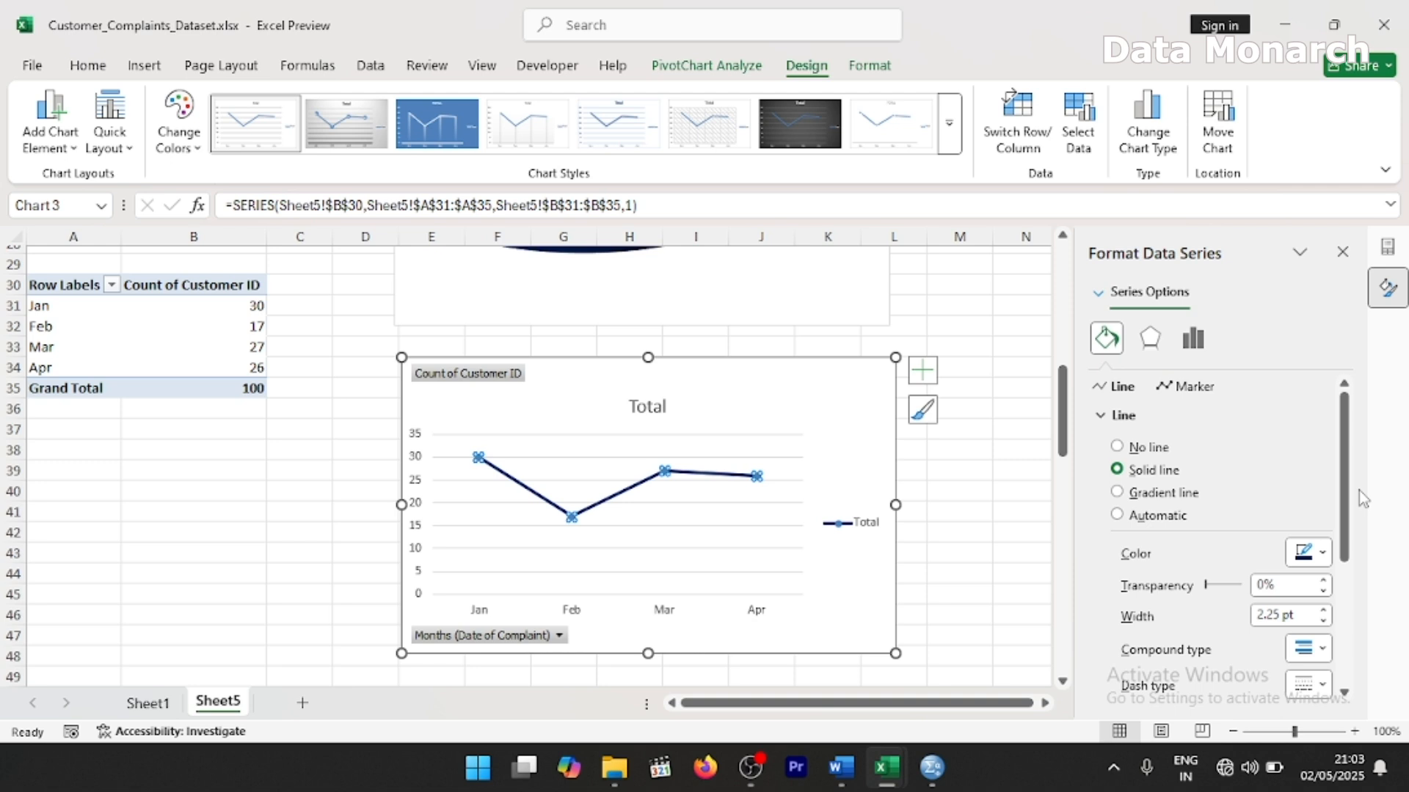
- Give the data line's markers a solid border in a light color
click(1184, 386)
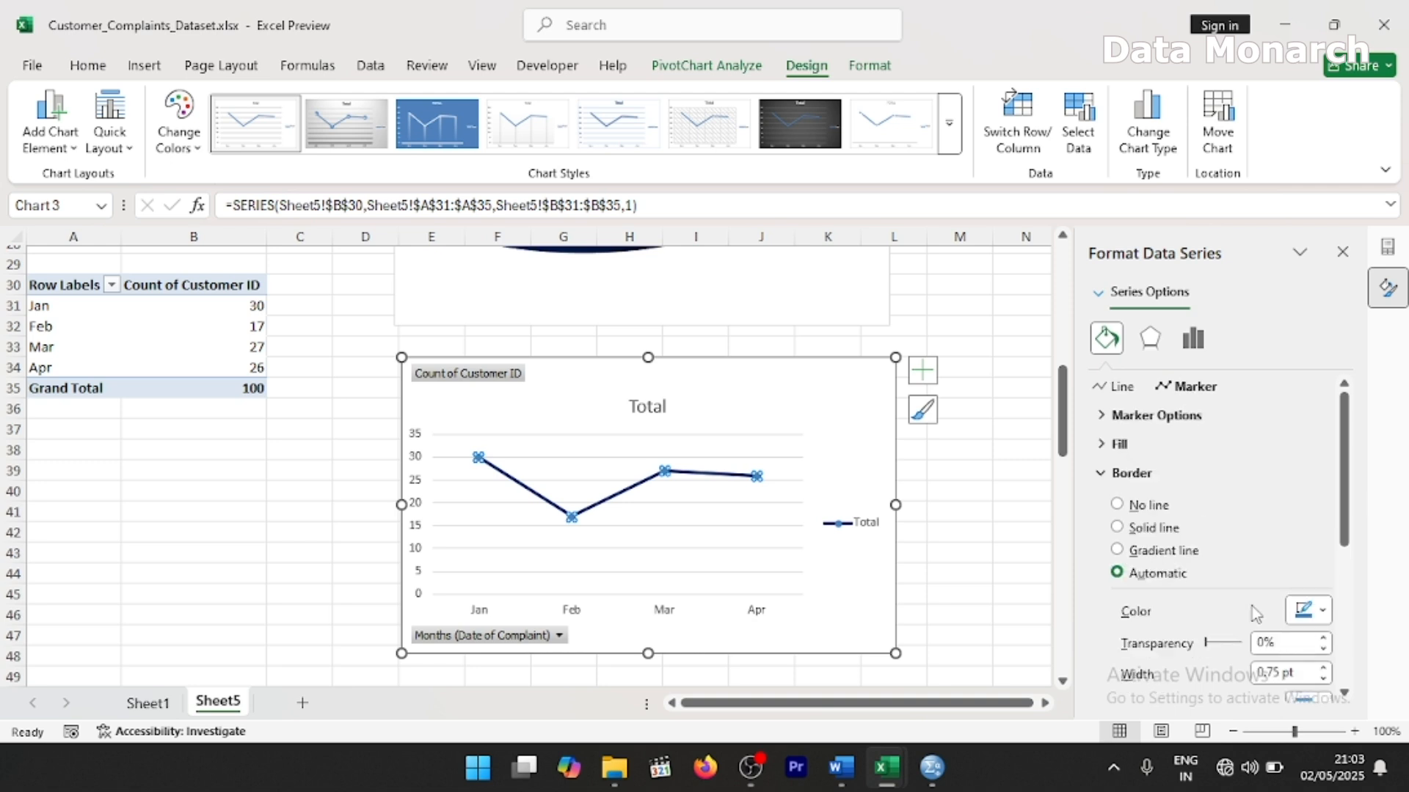
click(1315, 610)
click(1186, 336)
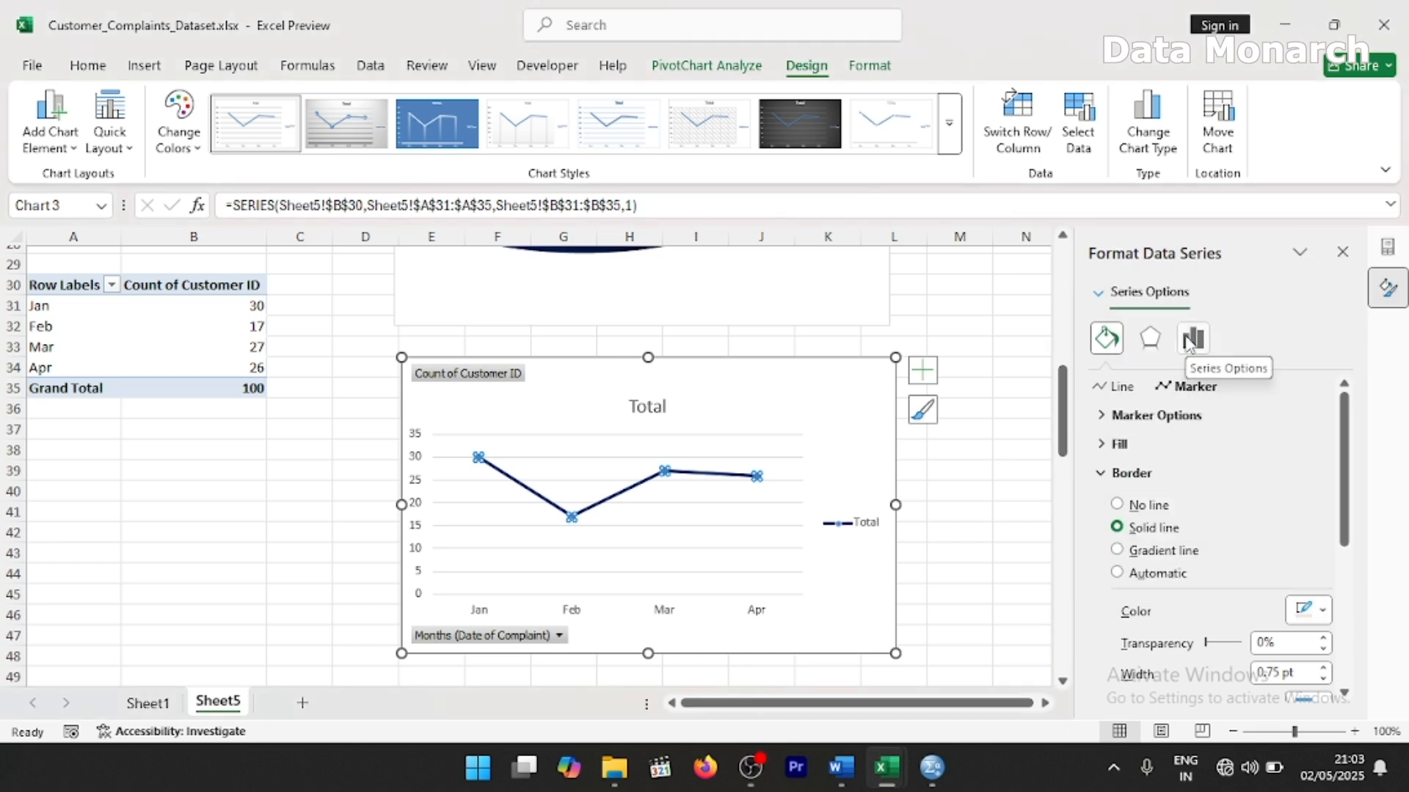
click(875, 428)
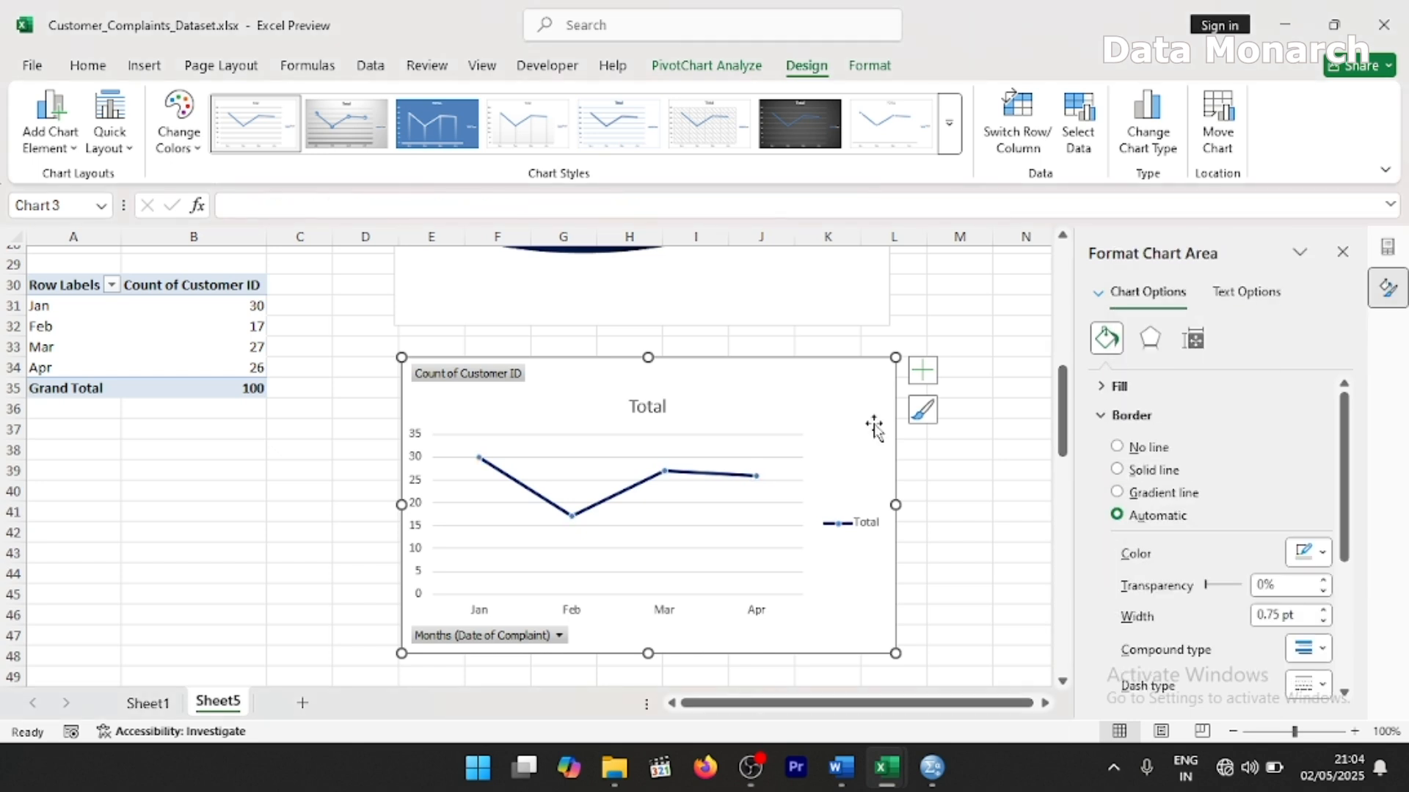
- Replace the line chart's title with "Monthly Complaint Trend"
click(650, 407)
double_click(651, 407)
text(Monthly Complaint Trend)
click(463, 446)
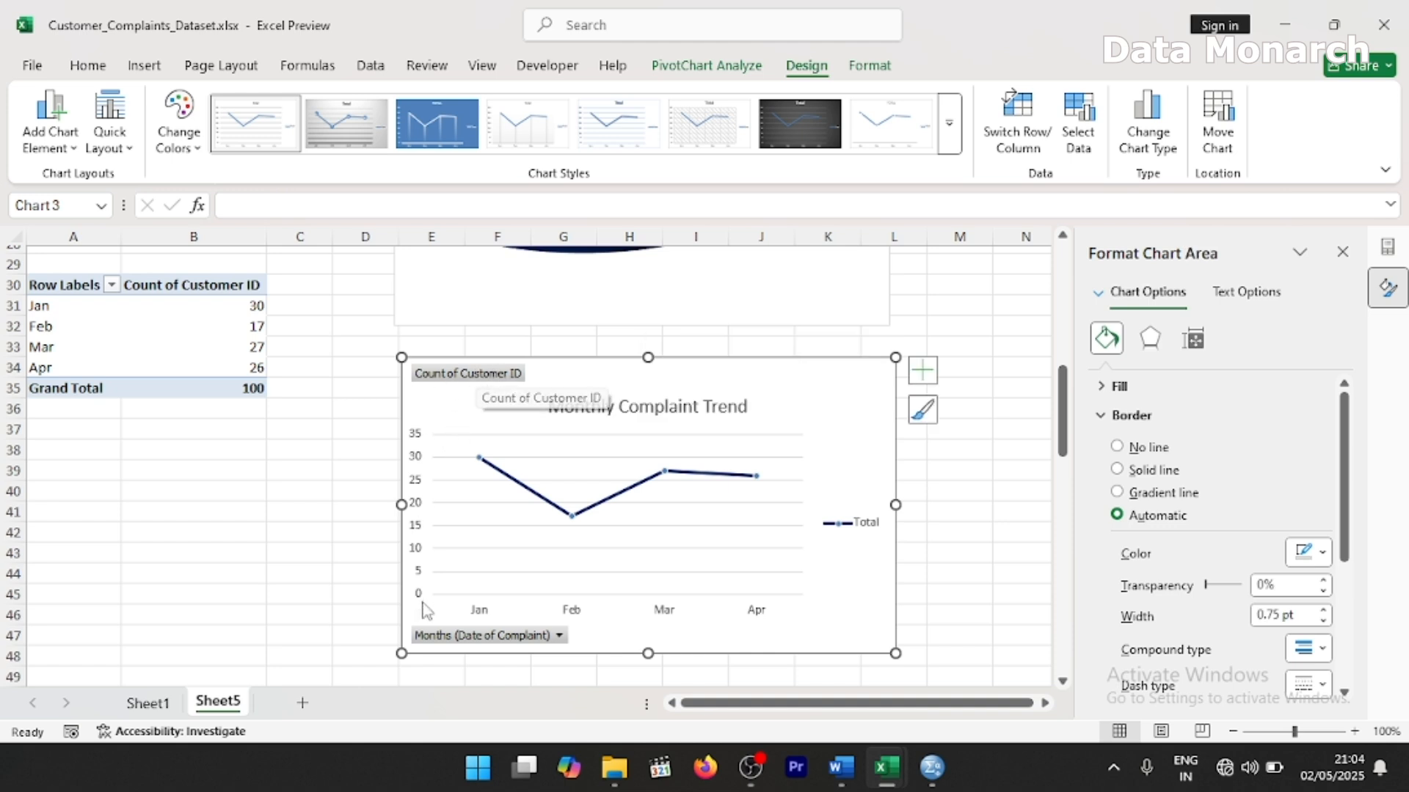
- Hide all field buttons on the Monthly Complaint Trend chart
right_click(477, 637)
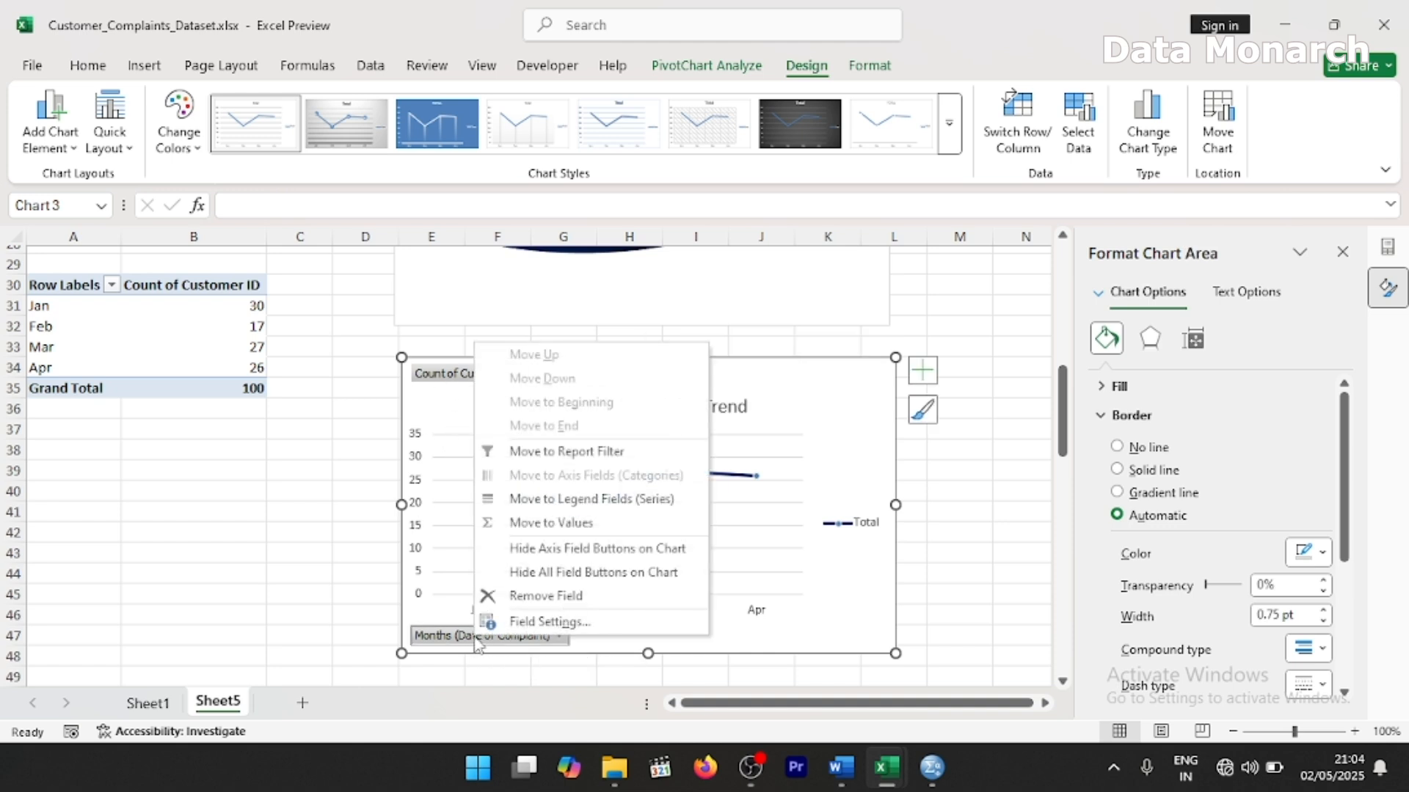
click(560, 580)
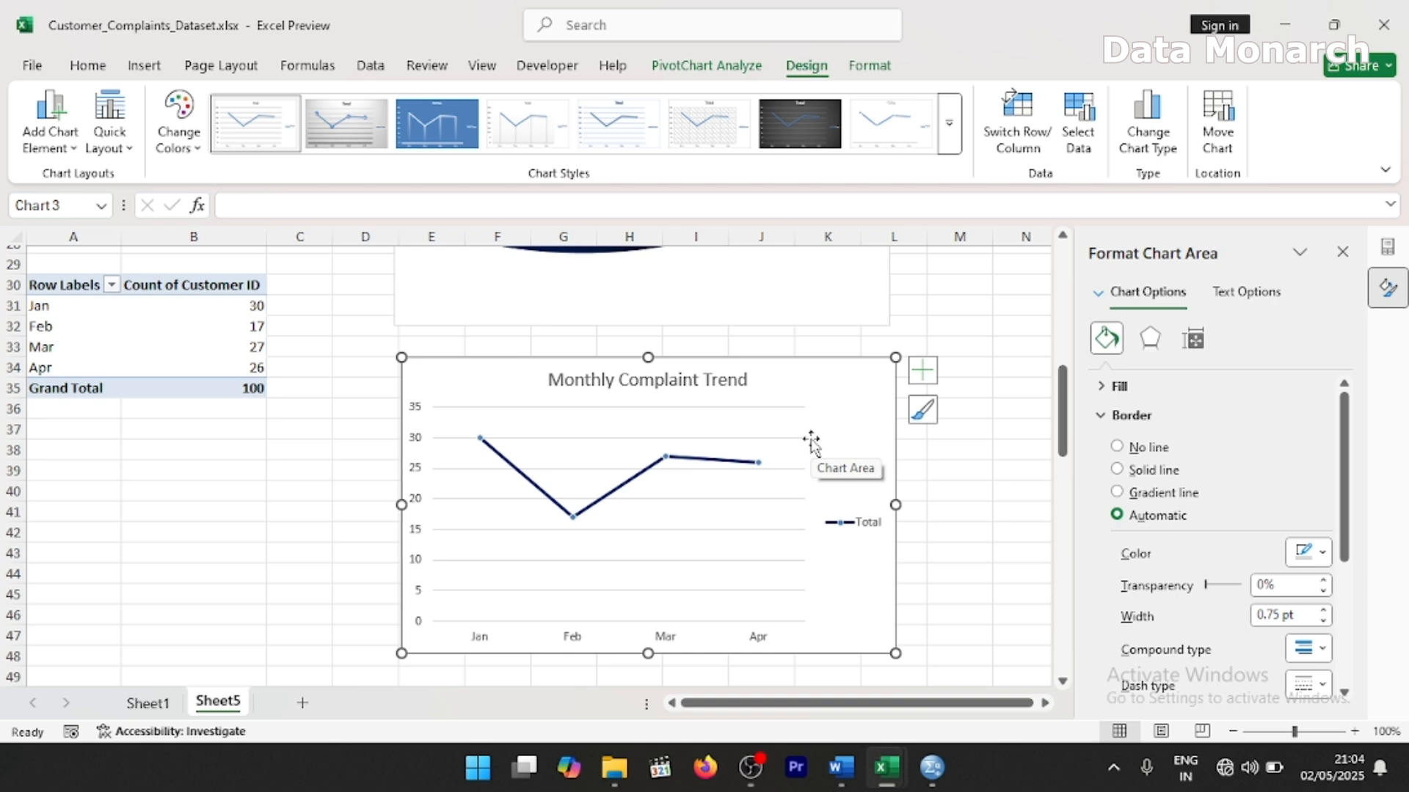
- Try removing the major gridlines from the Monthly Complaint Trend chart and undo the removal
click(786, 441)
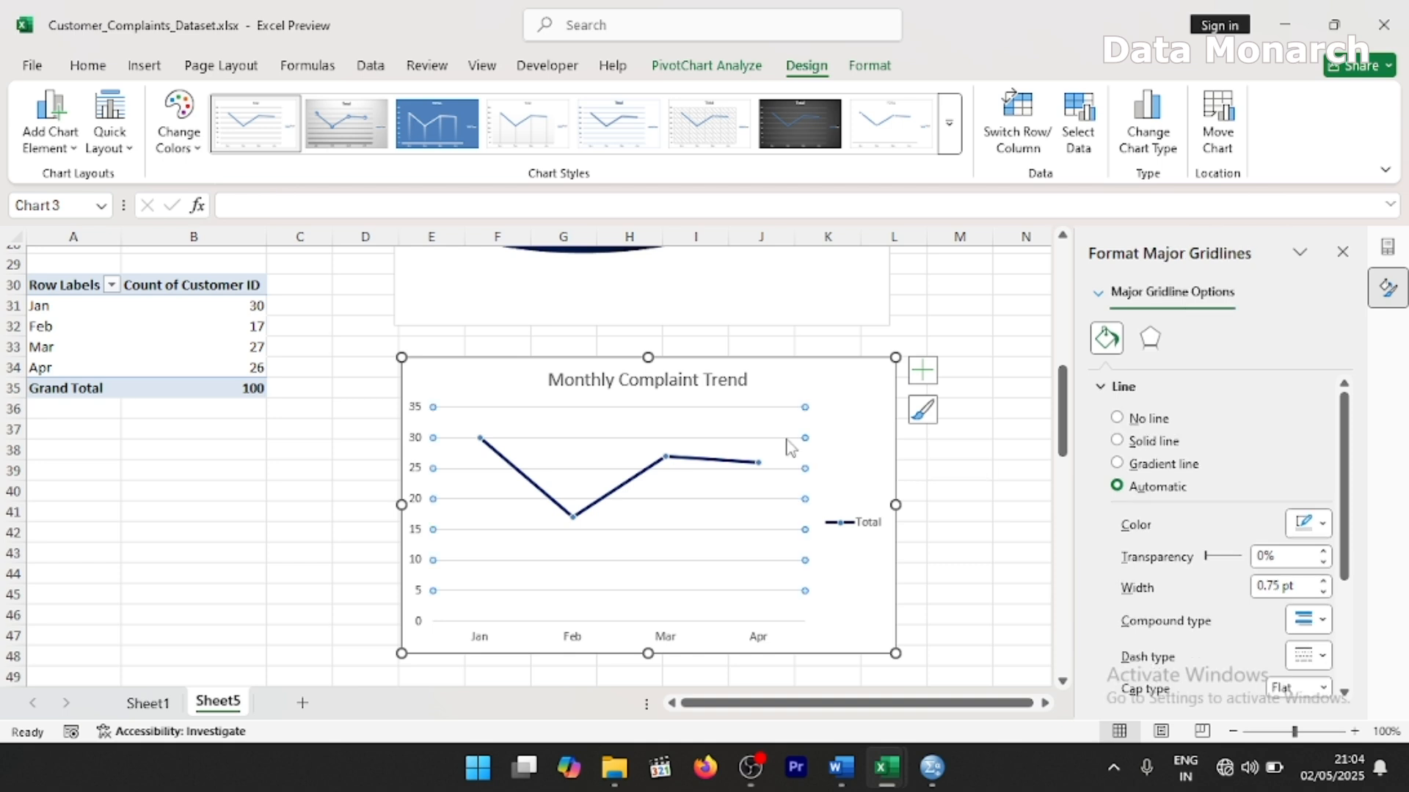
key(Delete)
key(ctrl+z)
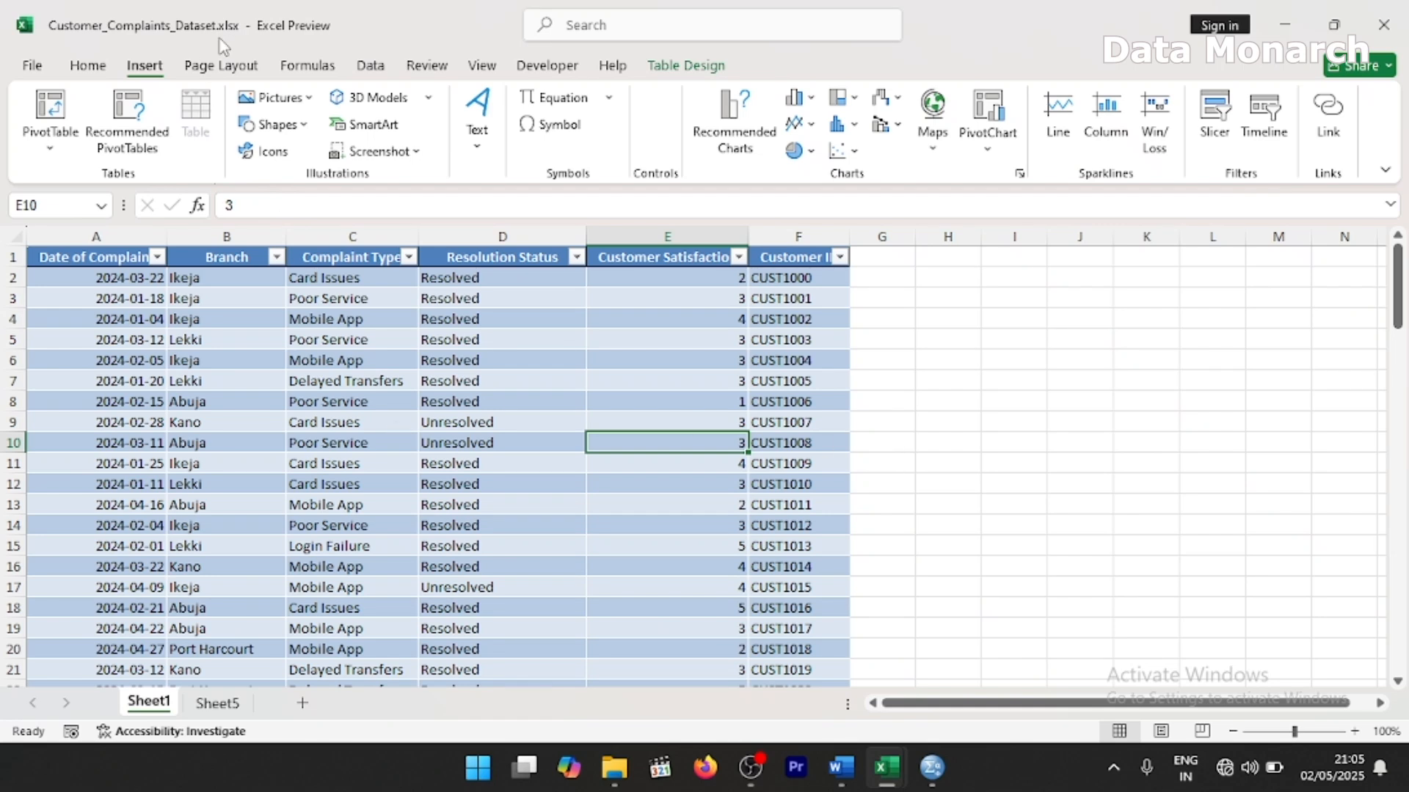
- Insert a PivotChart from Table1 at cell A49 of Sheet5, with Branch as the axis category
click(988, 148)
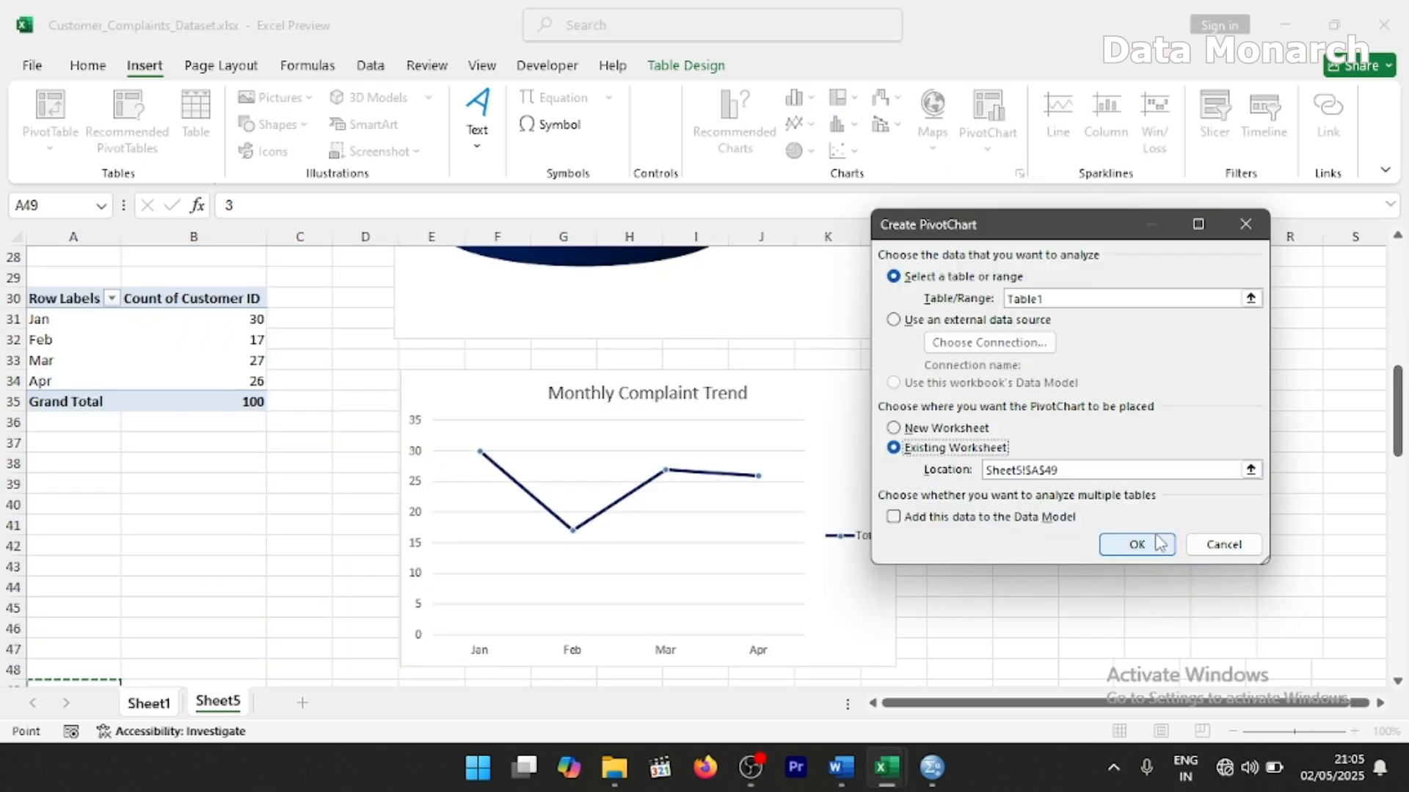
click(1154, 534)
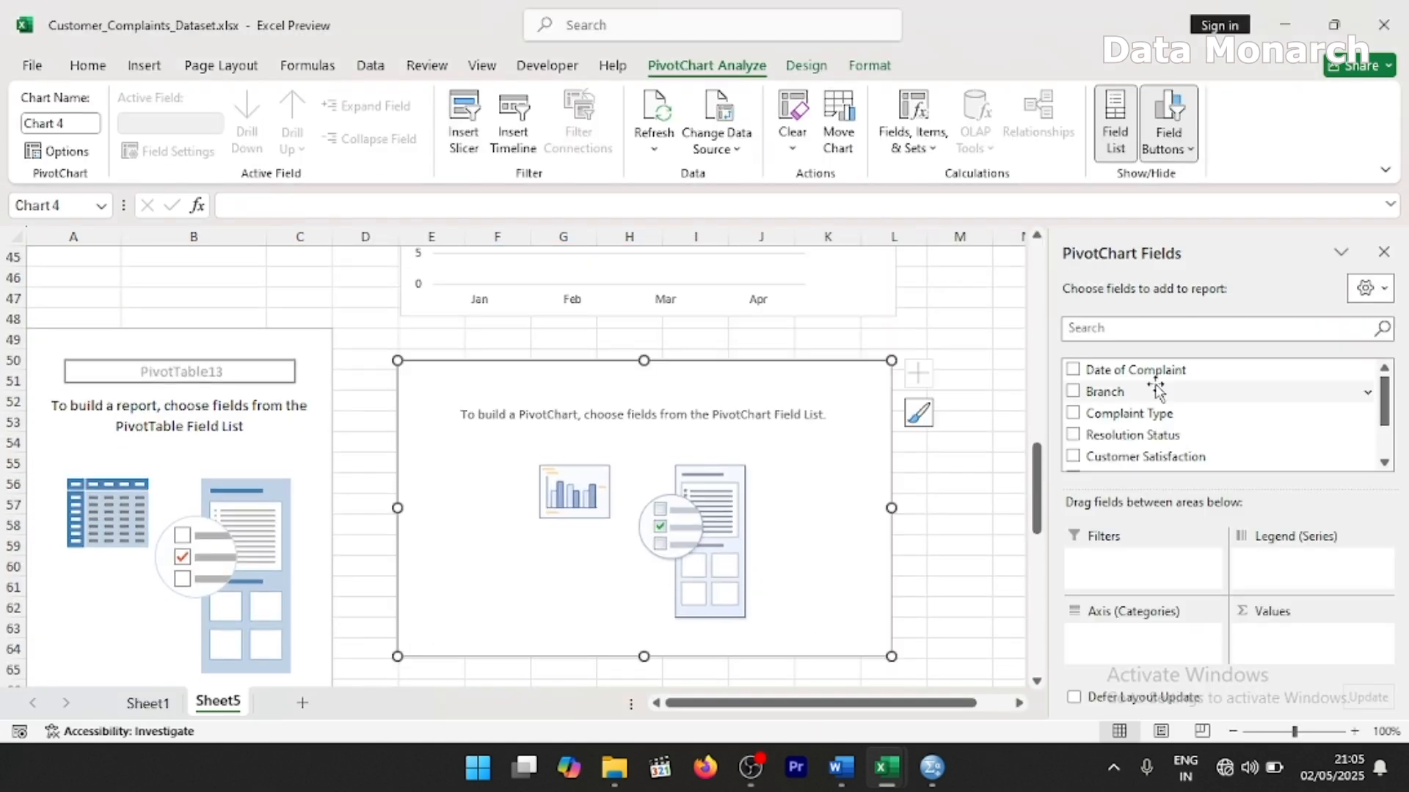
drag(1156, 390, 1124, 642)
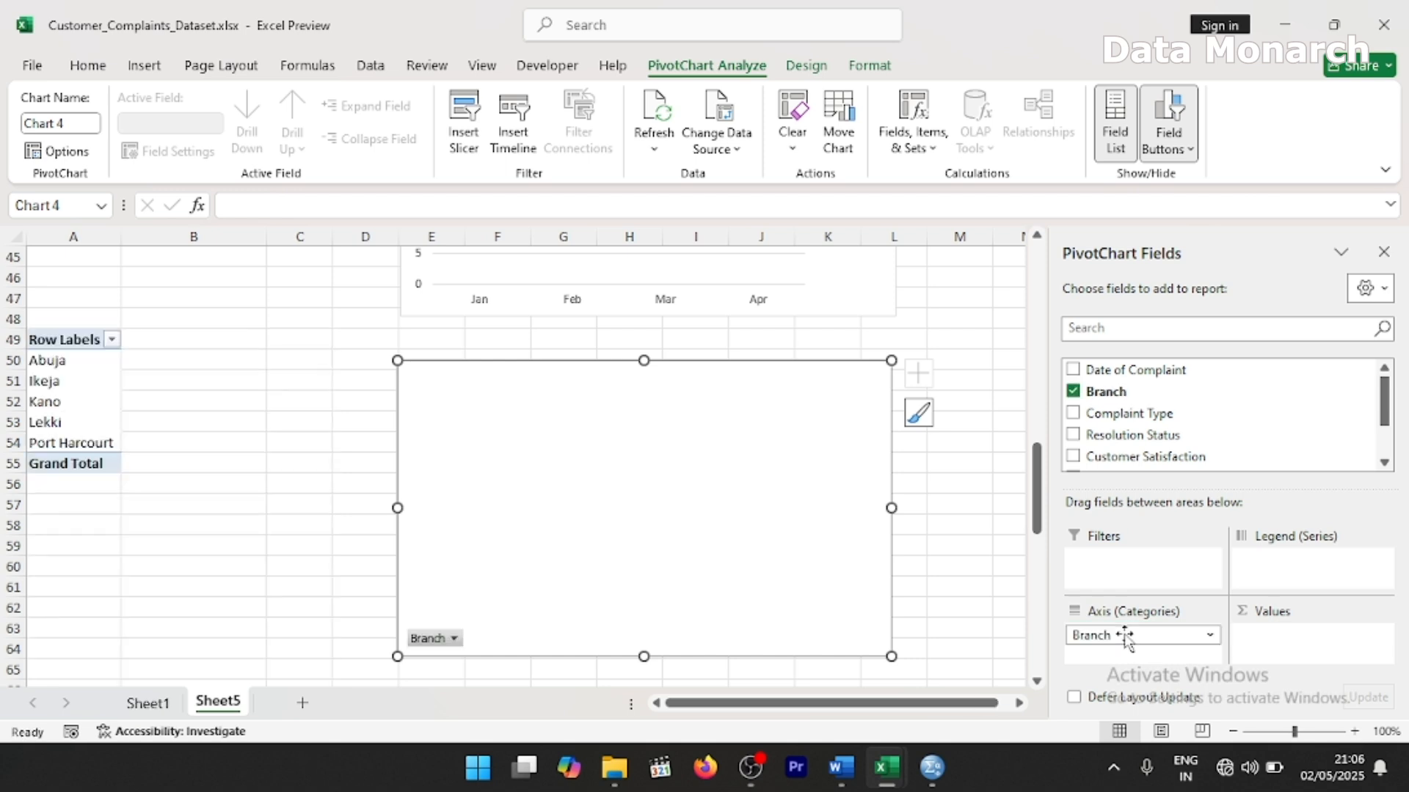
- Add Customer Satisfaction and Customer ID as value fields of the branch PivotChart
drag(1117, 459, 1265, 636)
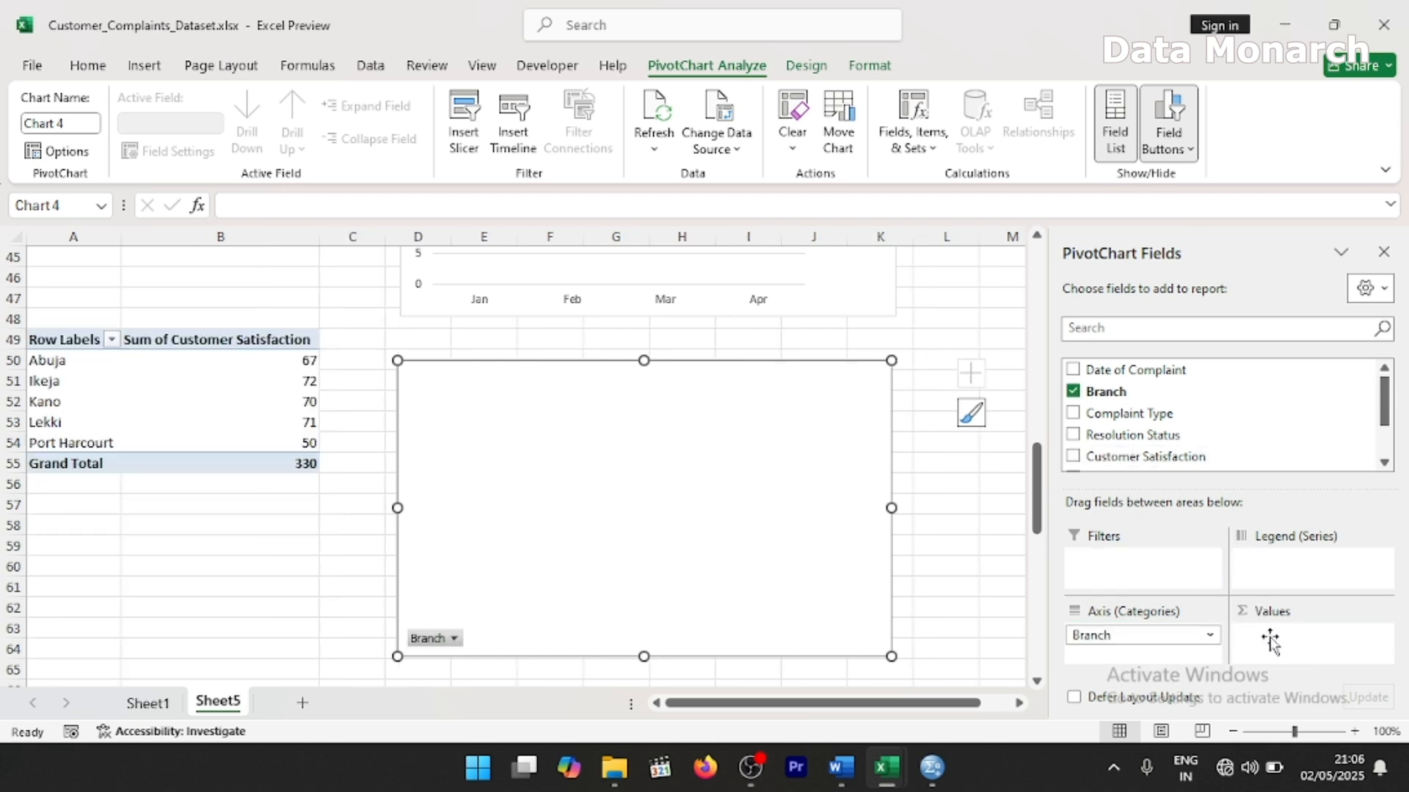
scroll(1369, 441, down, 1)
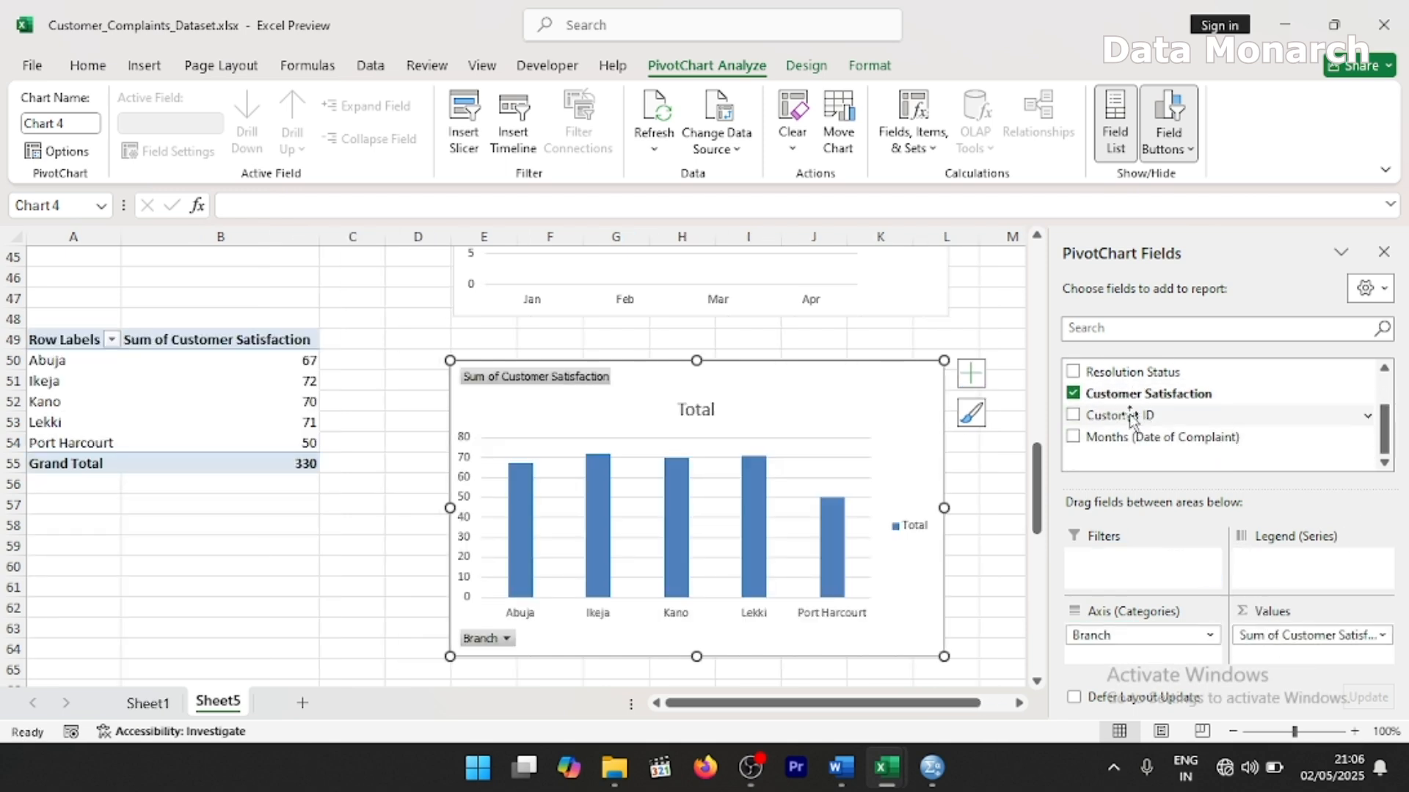
drag(1130, 416, 1277, 658)
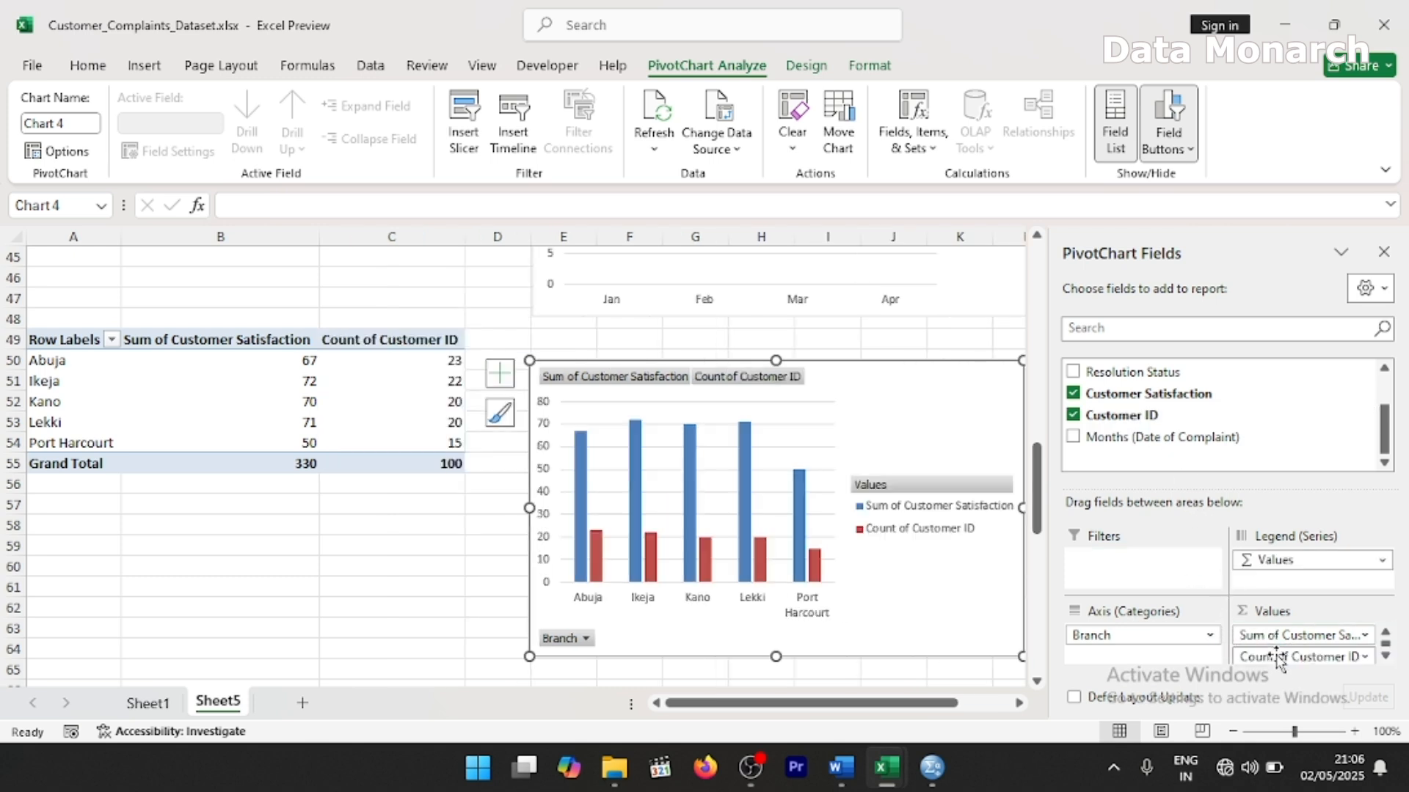
- Summarize the Customer Satisfaction value field by Average and close the field list
click(1365, 636)
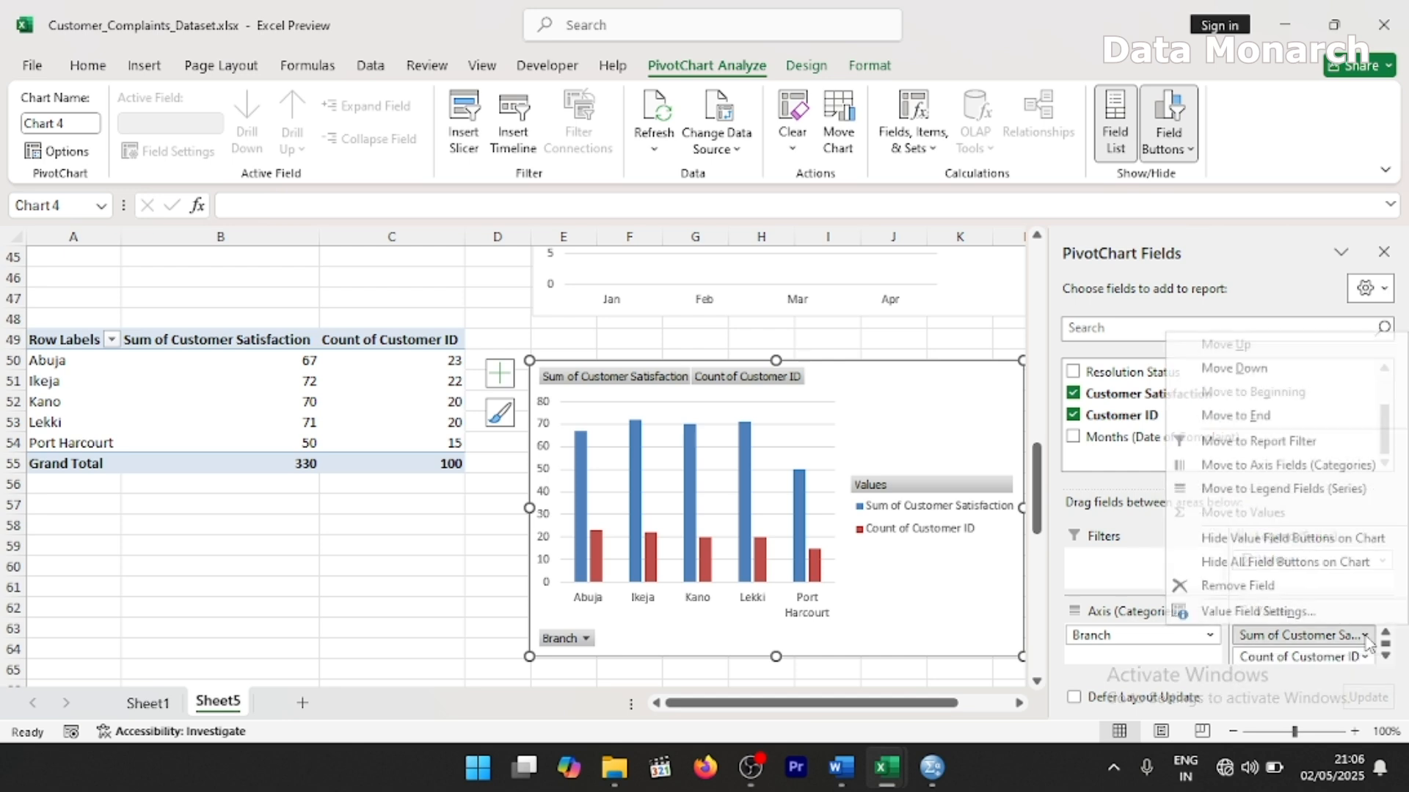
click(1298, 613)
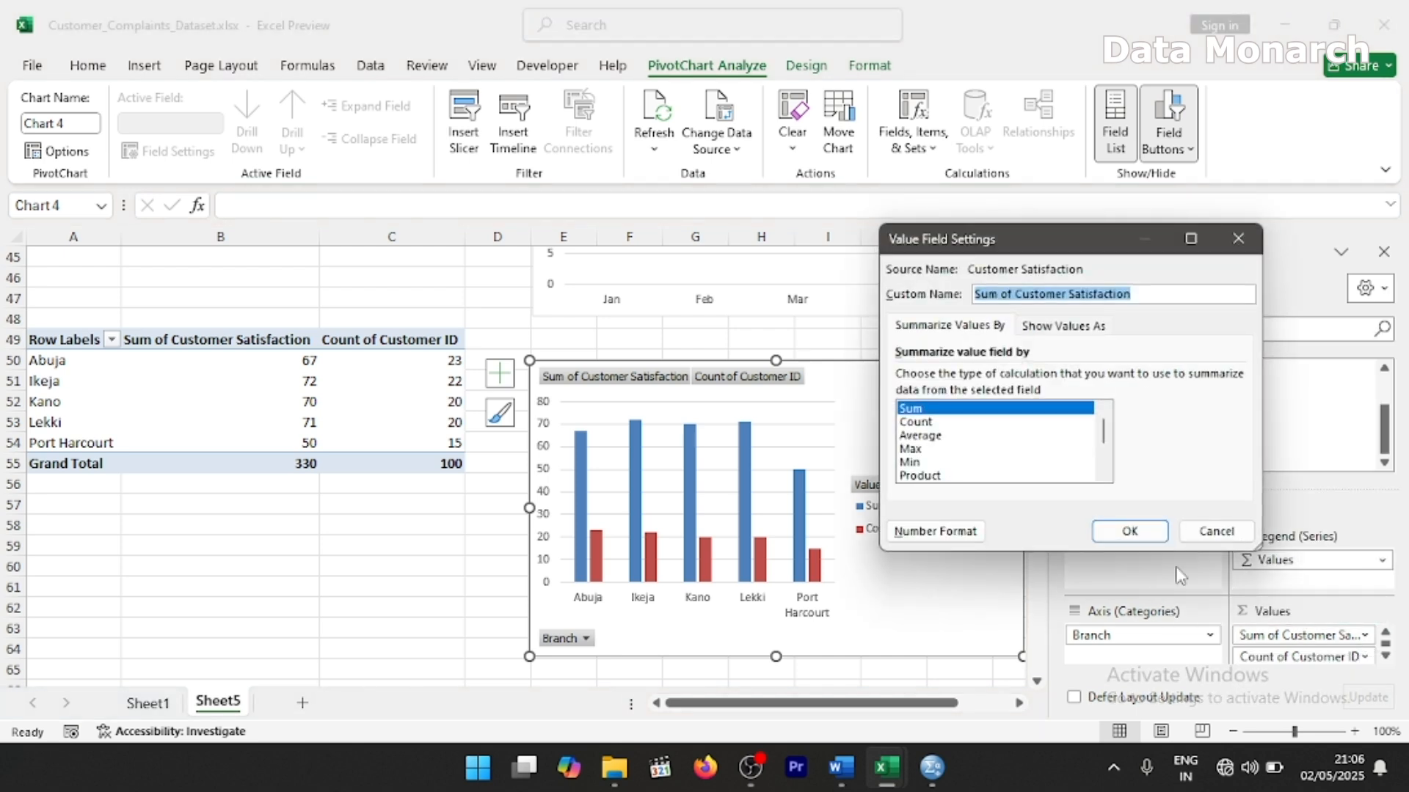
click(921, 435)
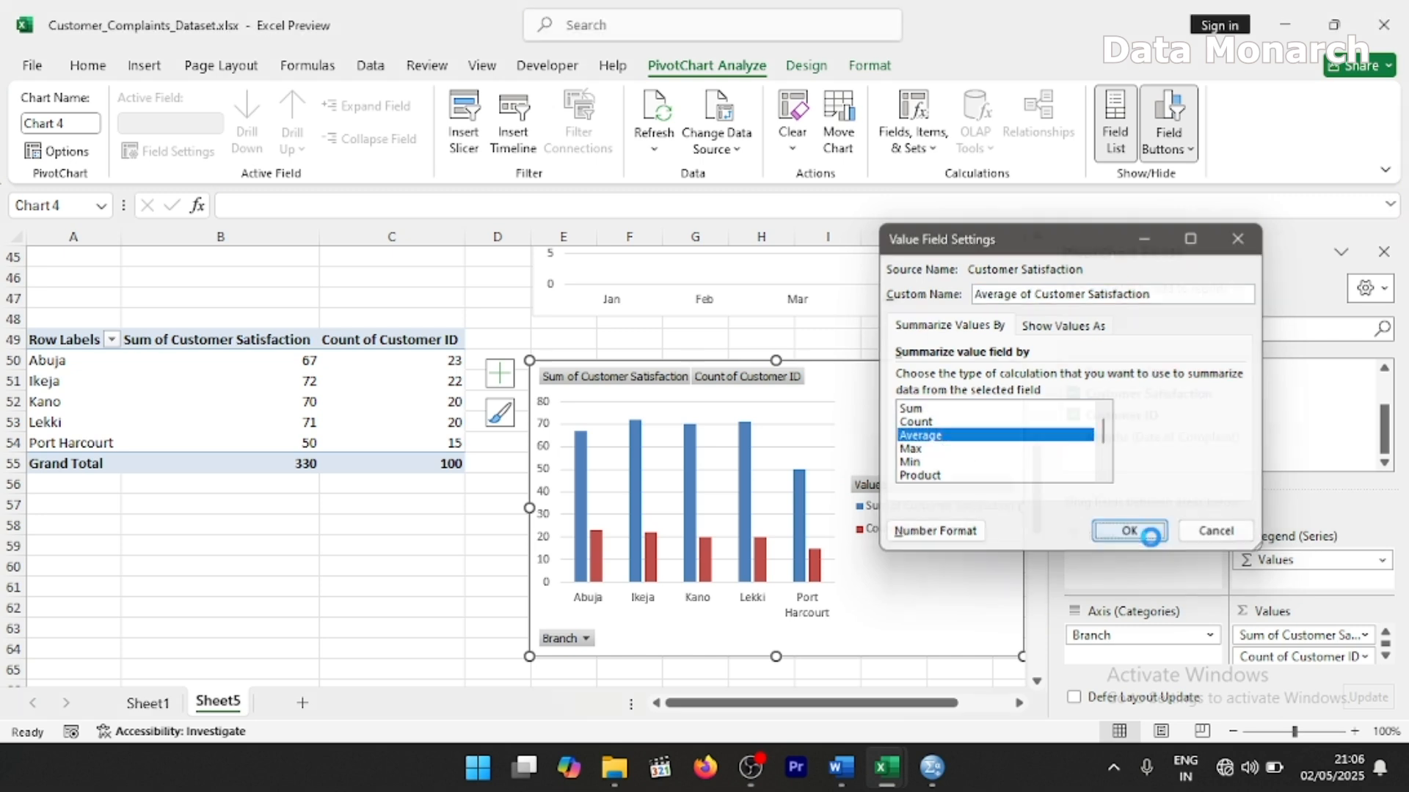
click(1146, 530)
click(1384, 252)
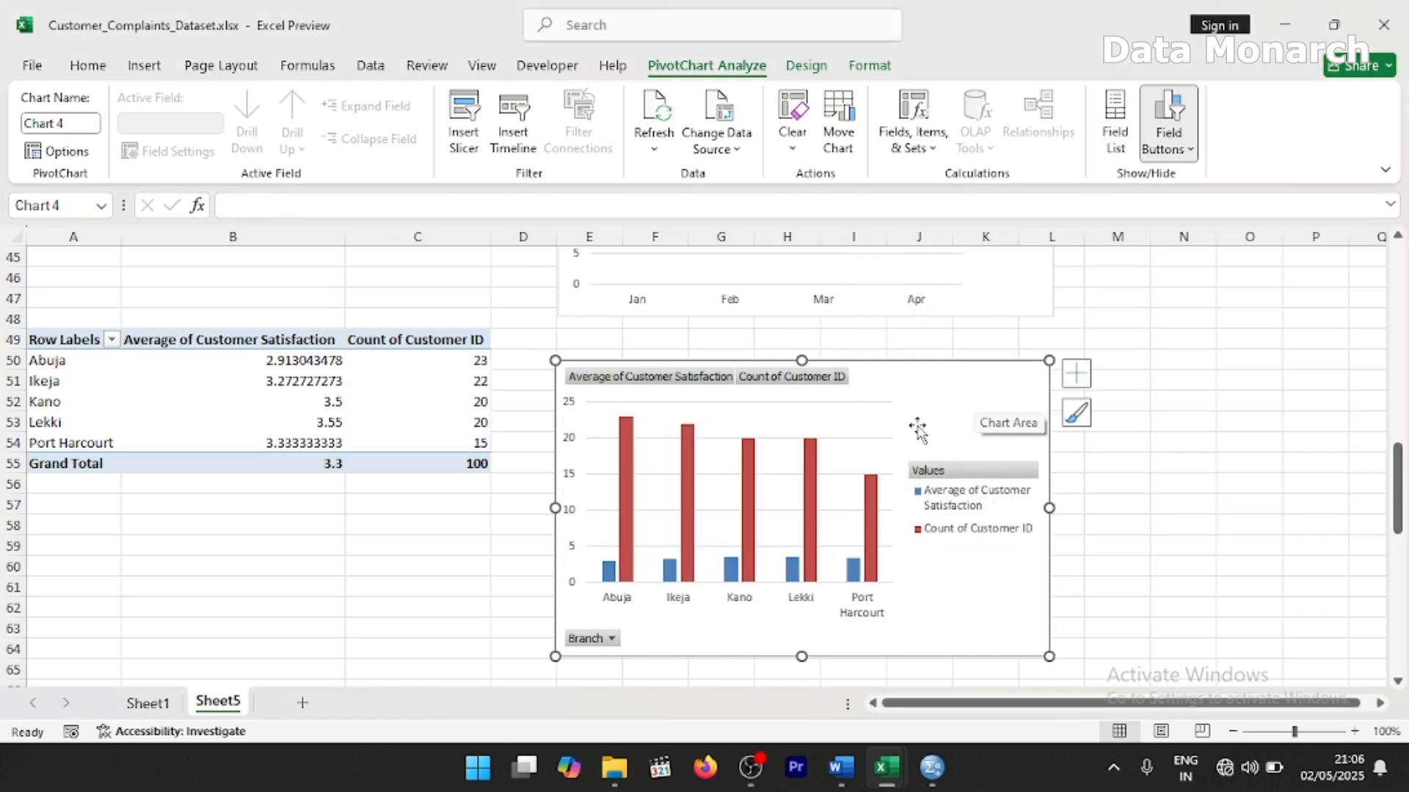
- Change the branch chart to a combo: Average of Customer Satisfaction as a line on the secondary axis, Count of Customer ID as clustered columns
right_click(918, 430)
click(1000, 306)
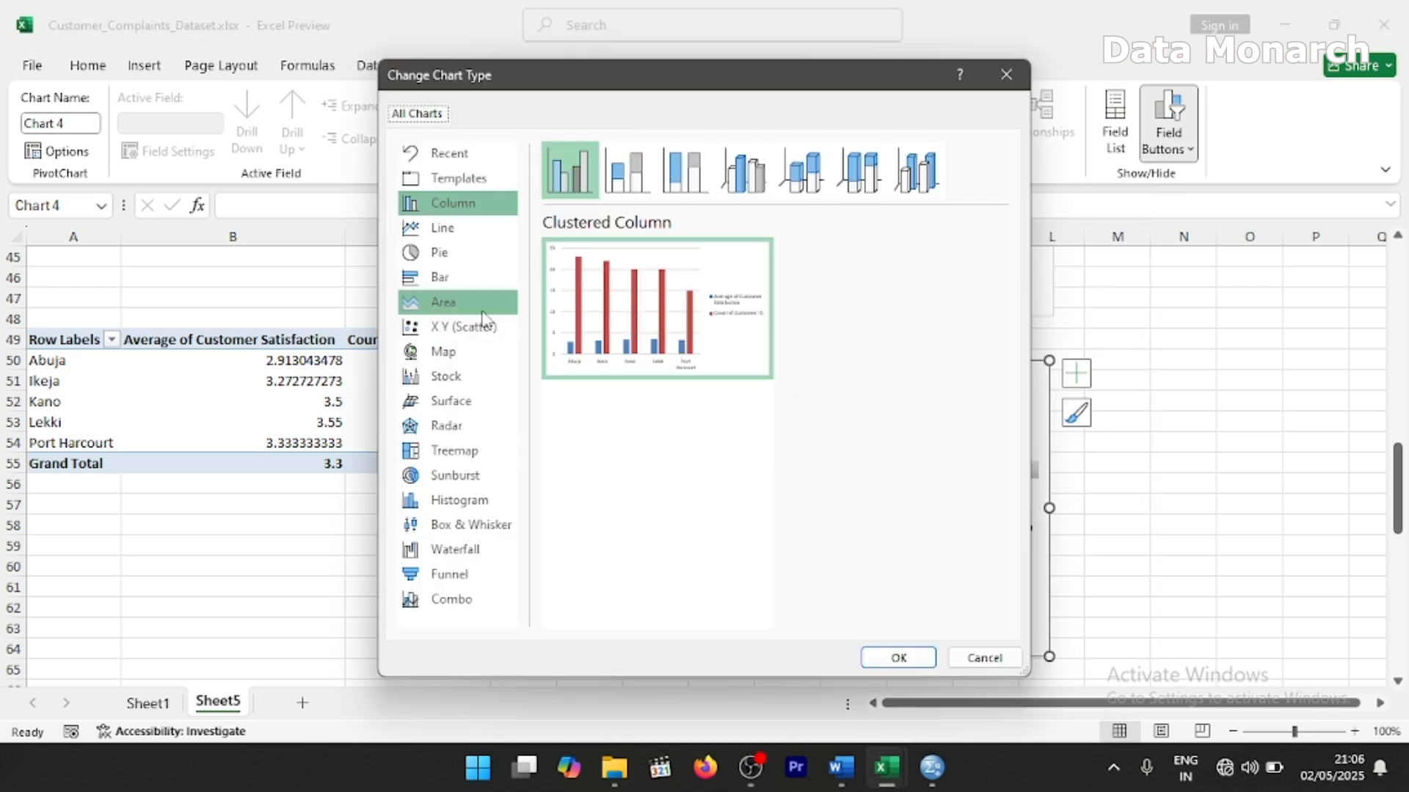
click(454, 608)
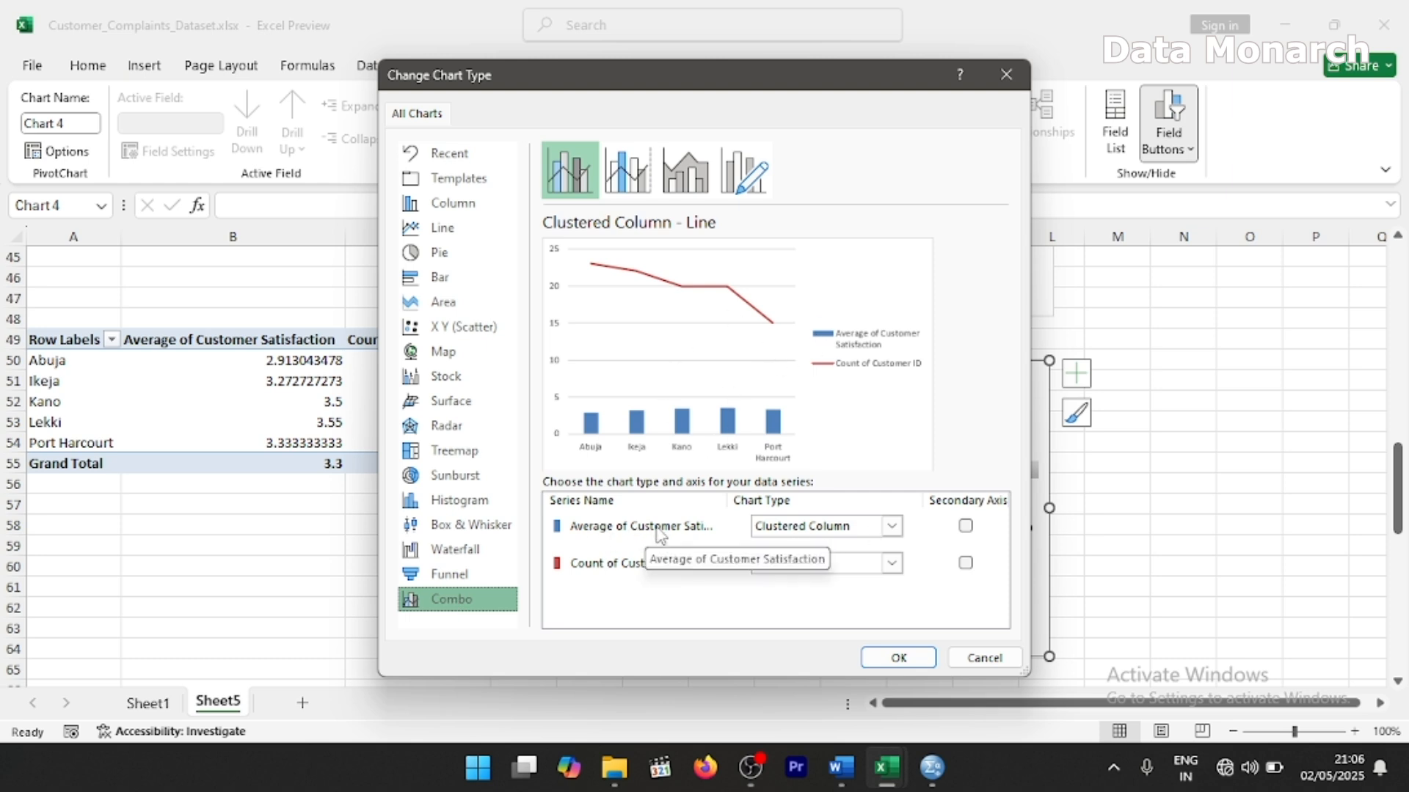
click(892, 527)
click(791, 317)
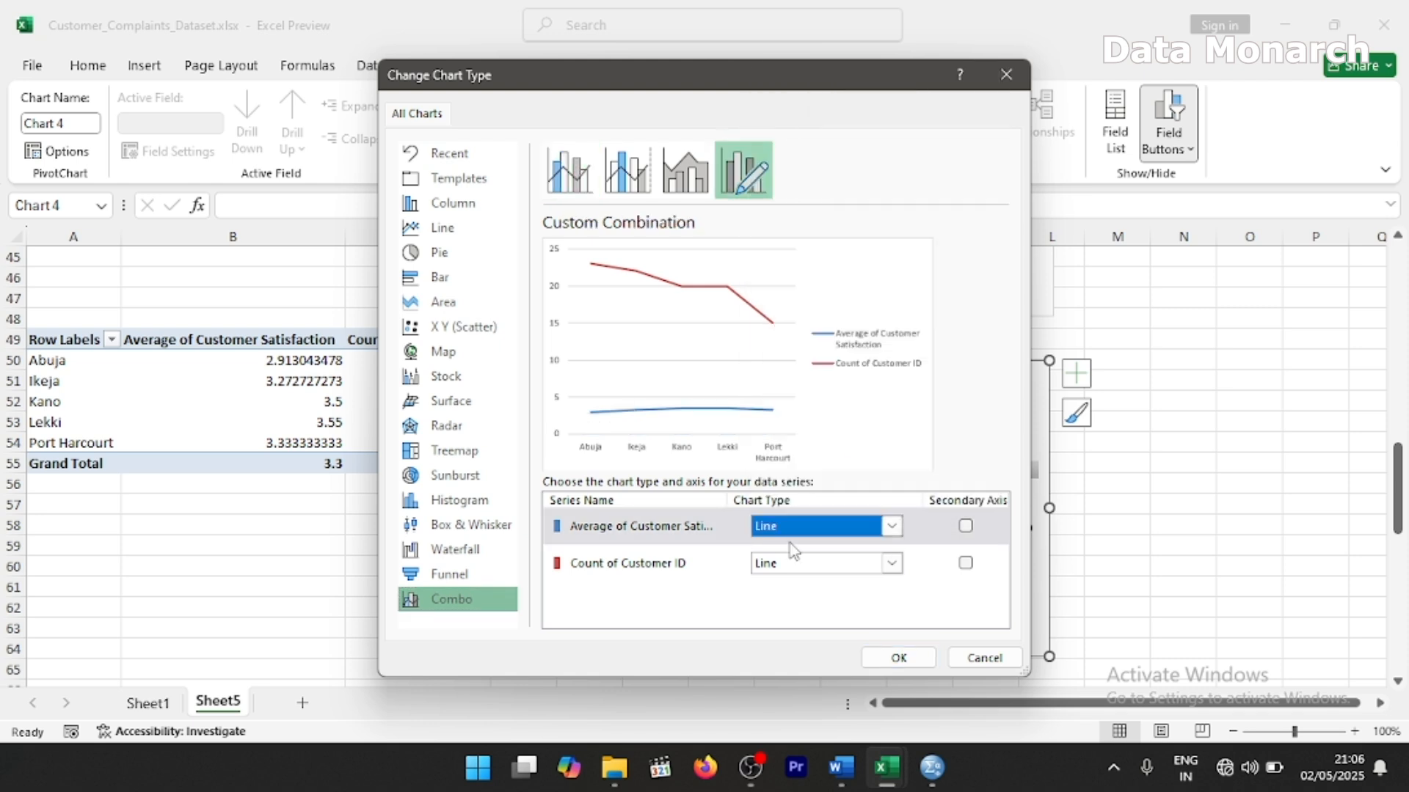
click(893, 564)
click(780, 160)
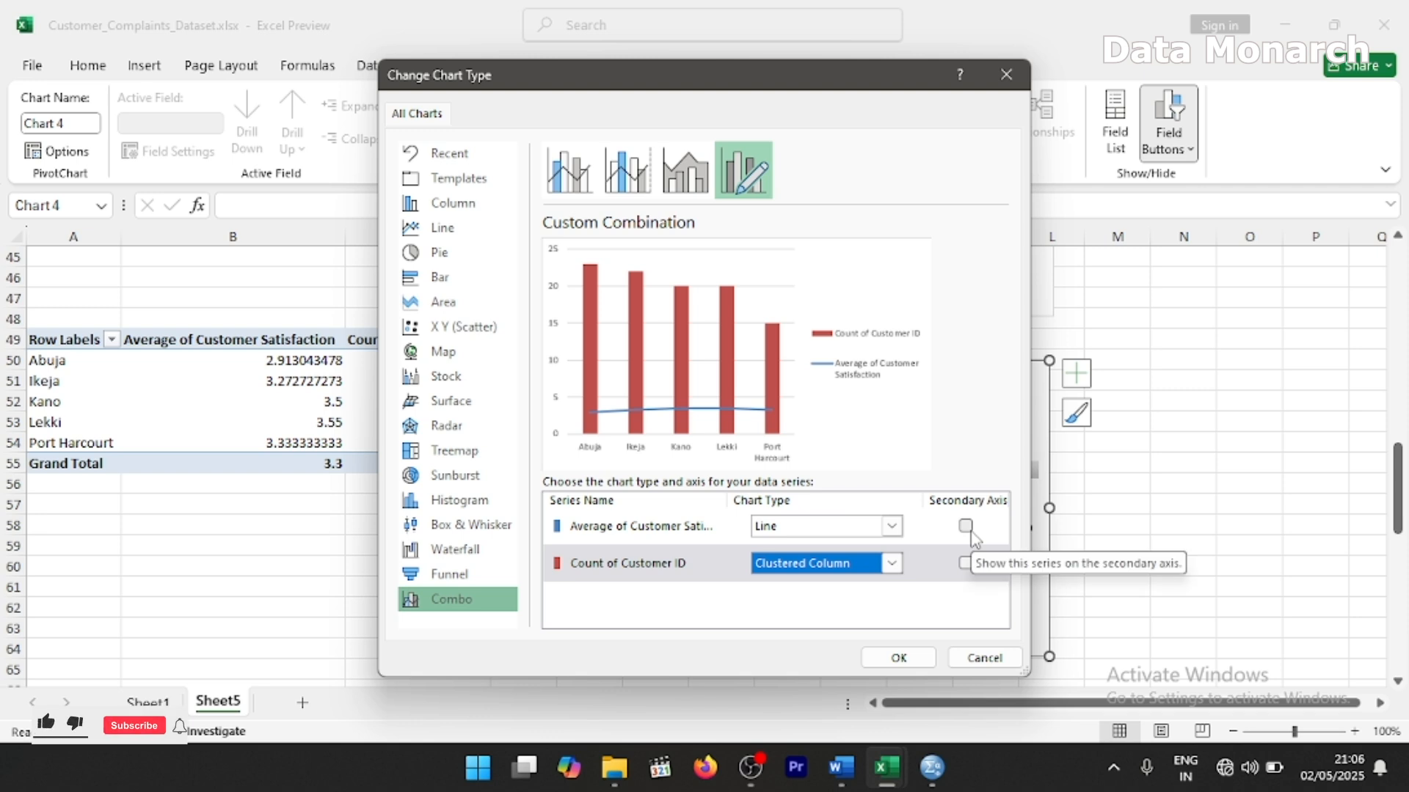
click(966, 526)
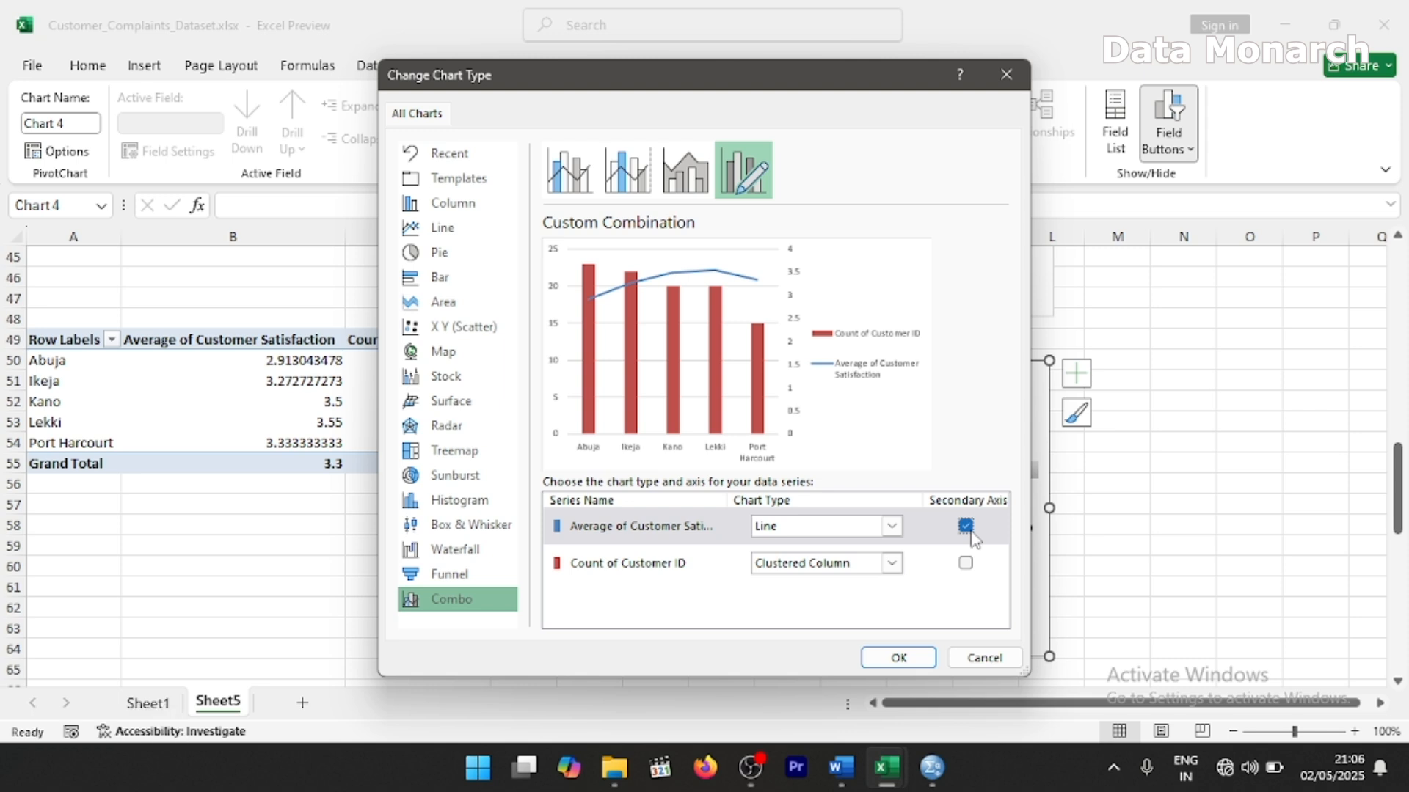
click(898, 658)
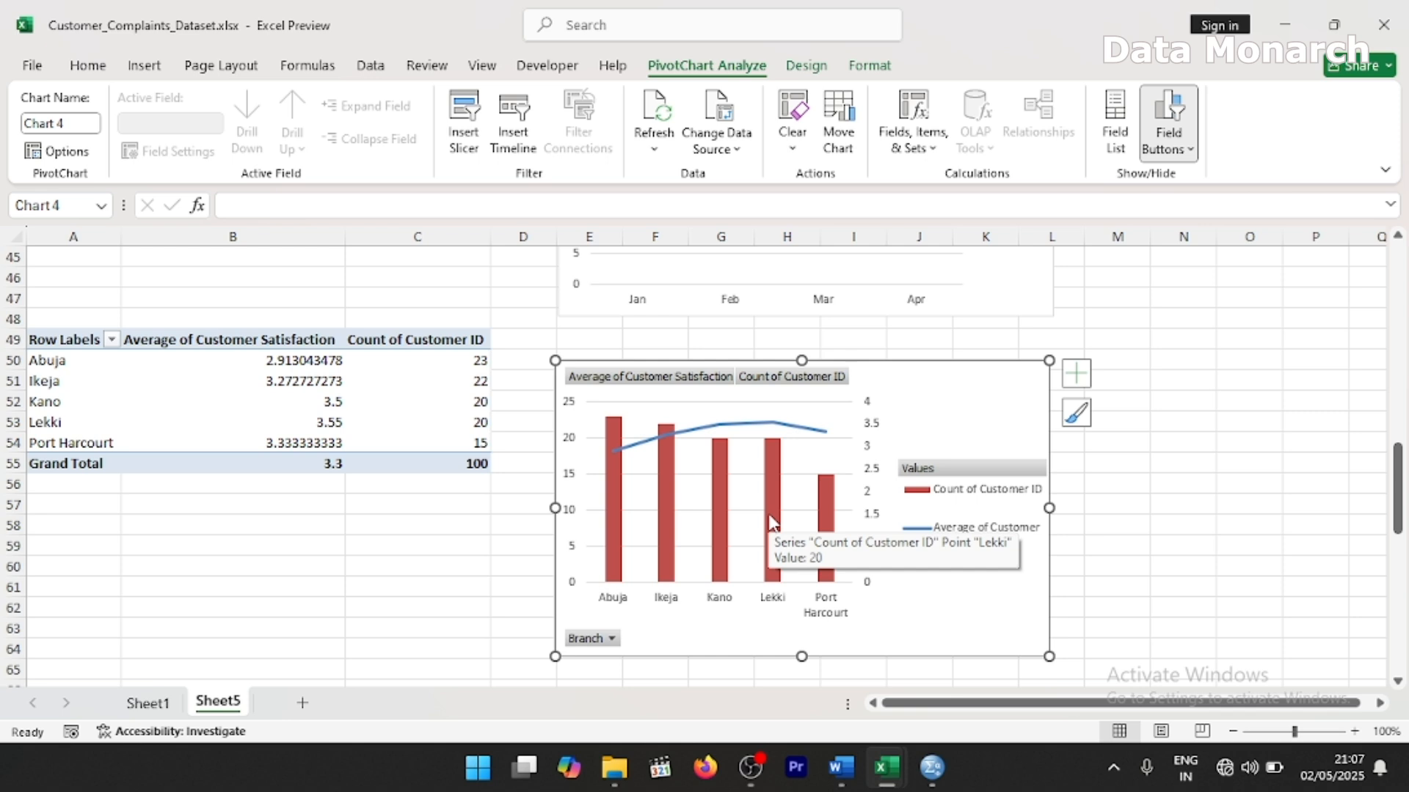
- Give the branch chart's Count of Customer ID columns a dark blue fill and a solid dark blue border
scroll(770, 521, up, 8)
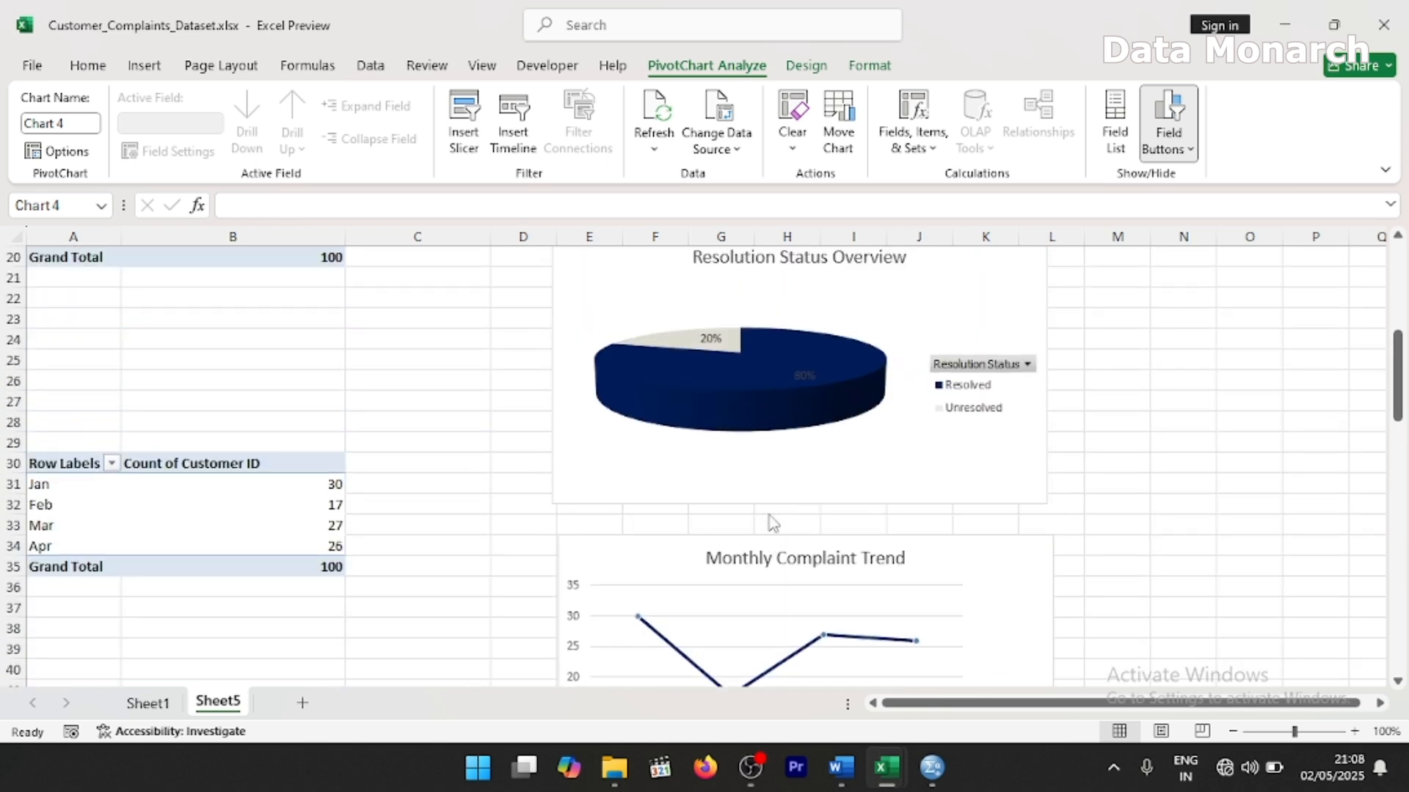
scroll(771, 521, down, 8)
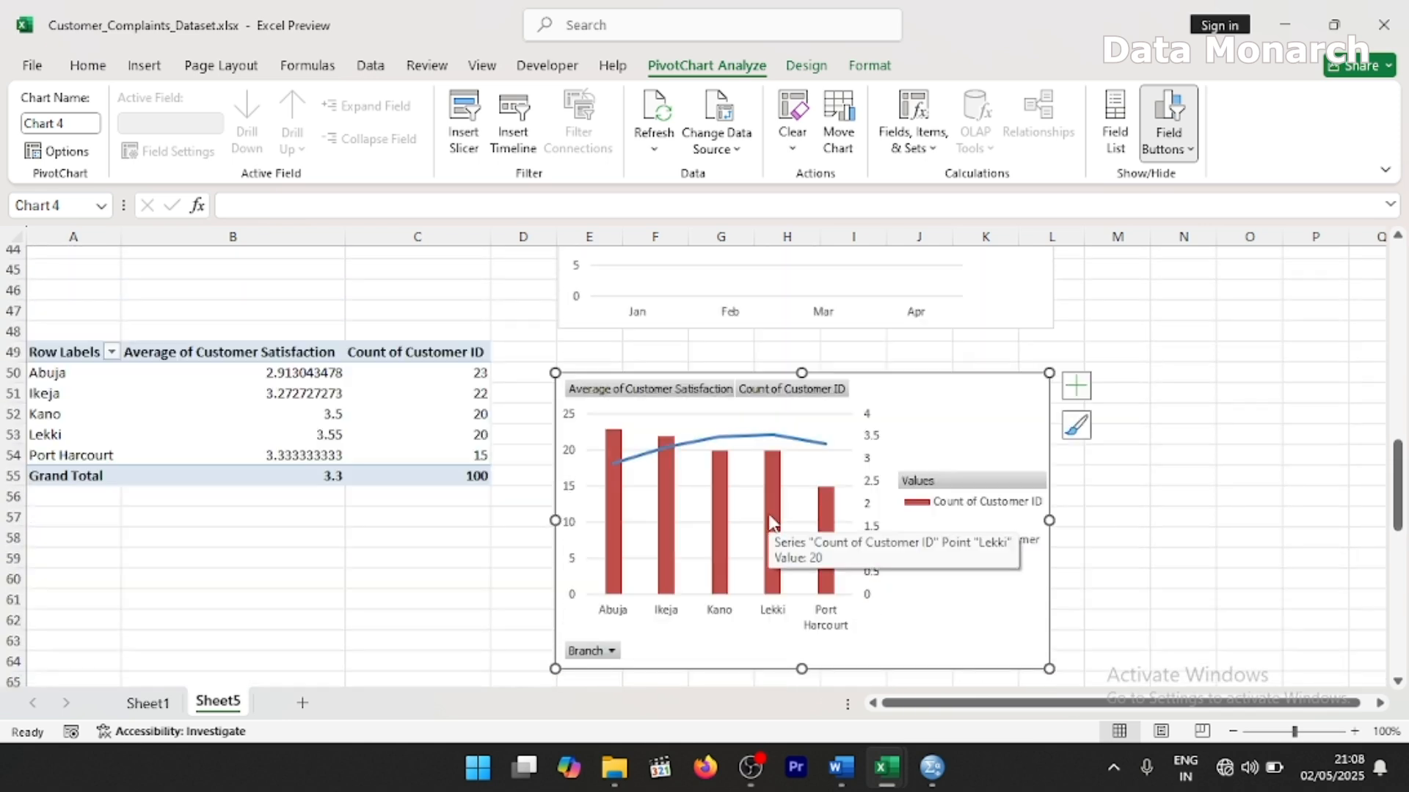
click(770, 520)
double_click(769, 513)
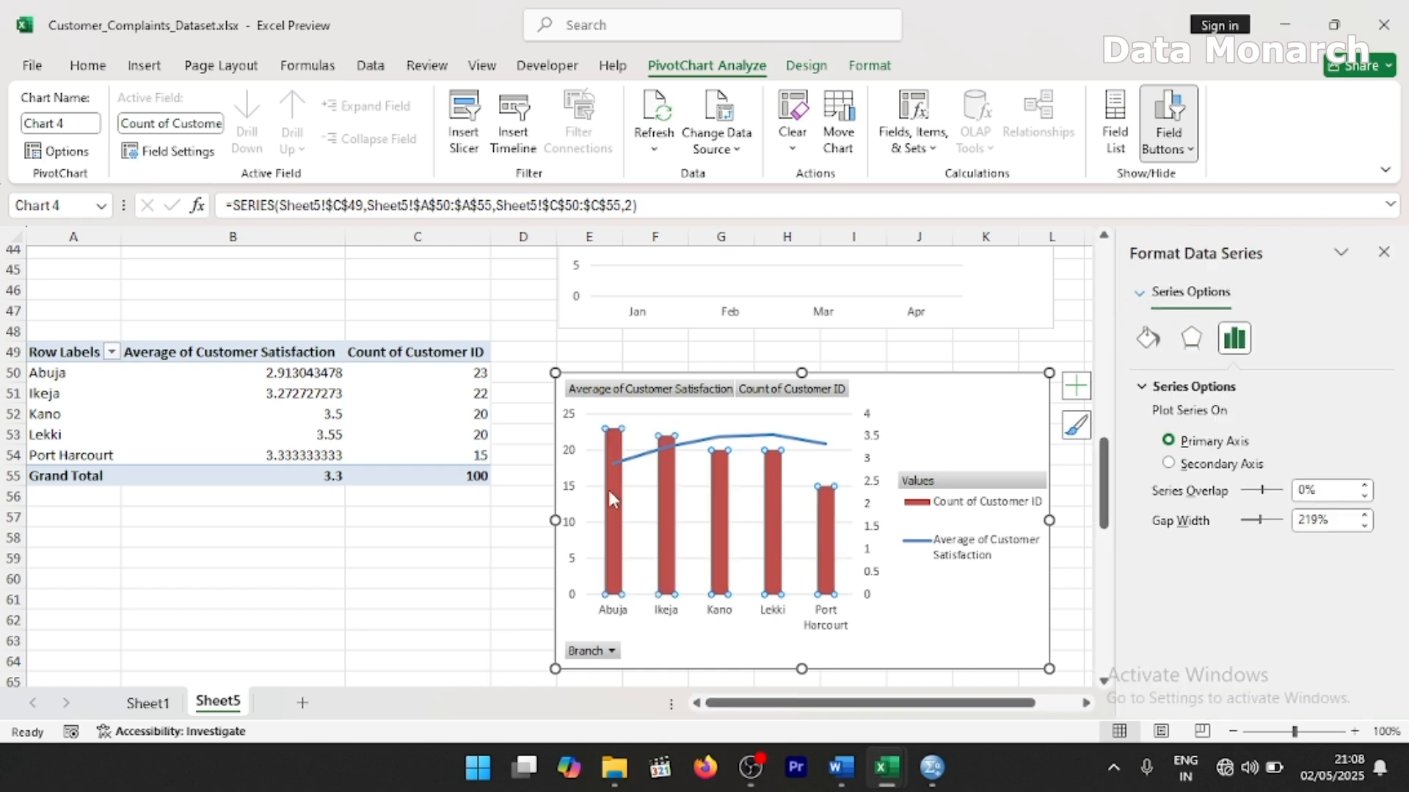
click(1151, 345)
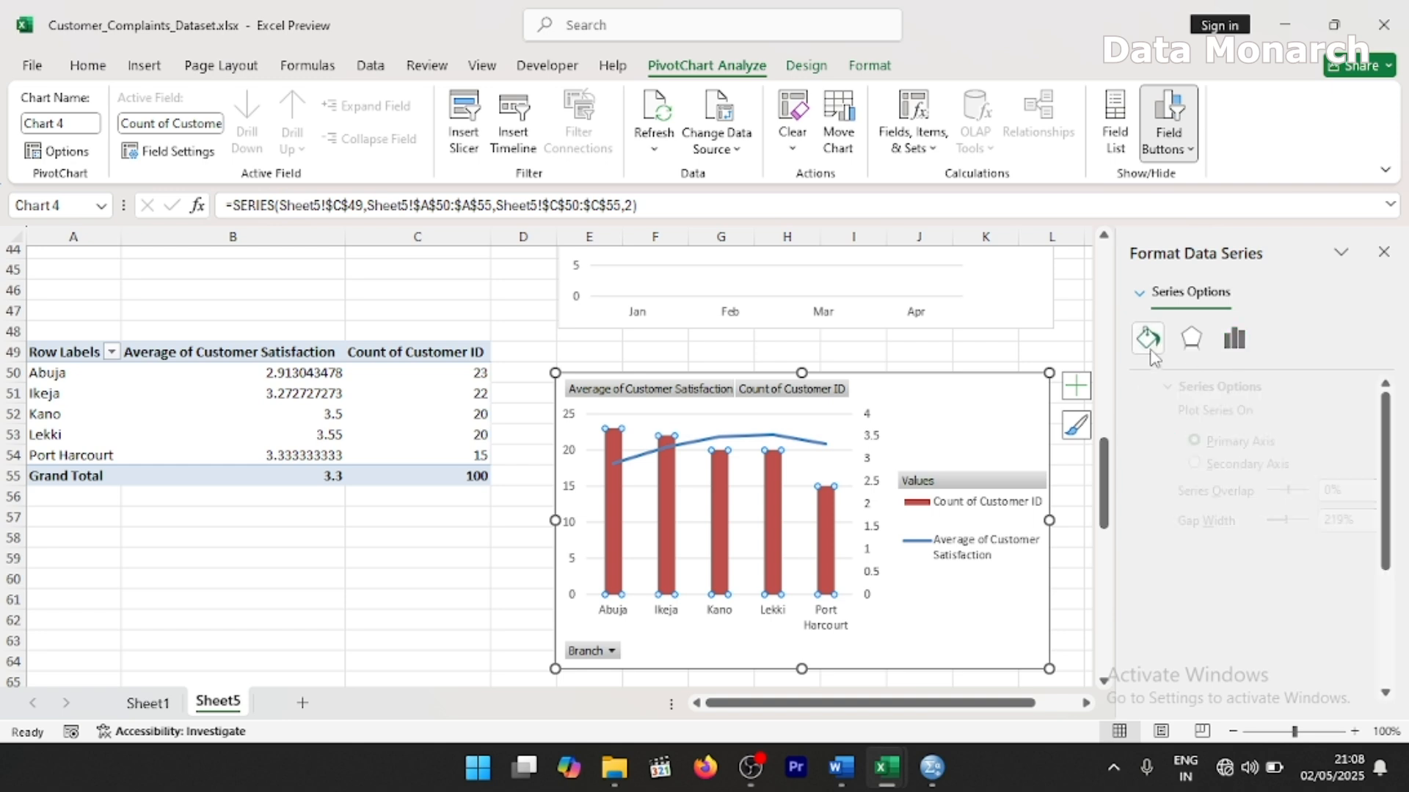
click(1363, 554)
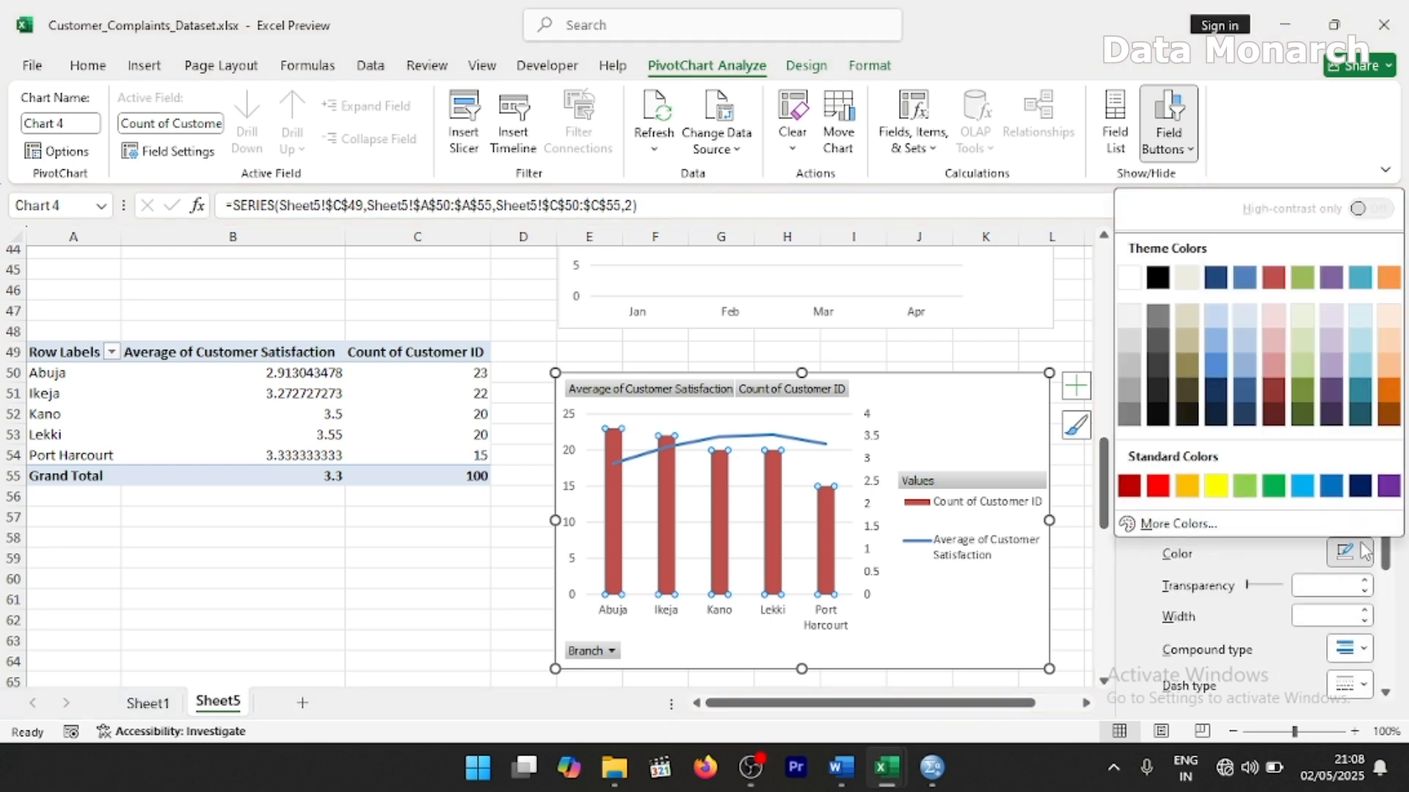
click(1159, 473)
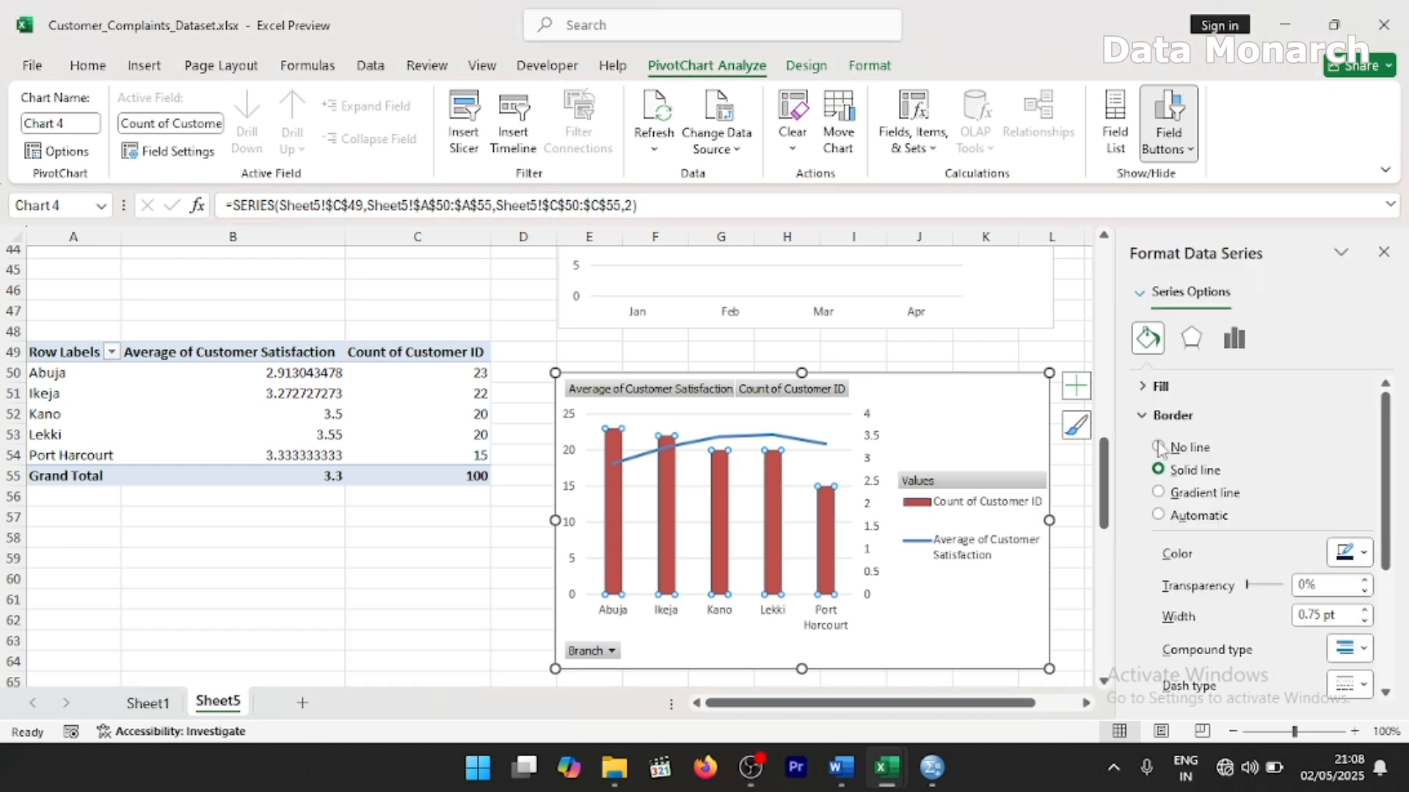
click(1159, 386)
click(1158, 440)
- Color the branch chart's Average of Customer Satisfaction line light blue and close the formatting options
click(730, 441)
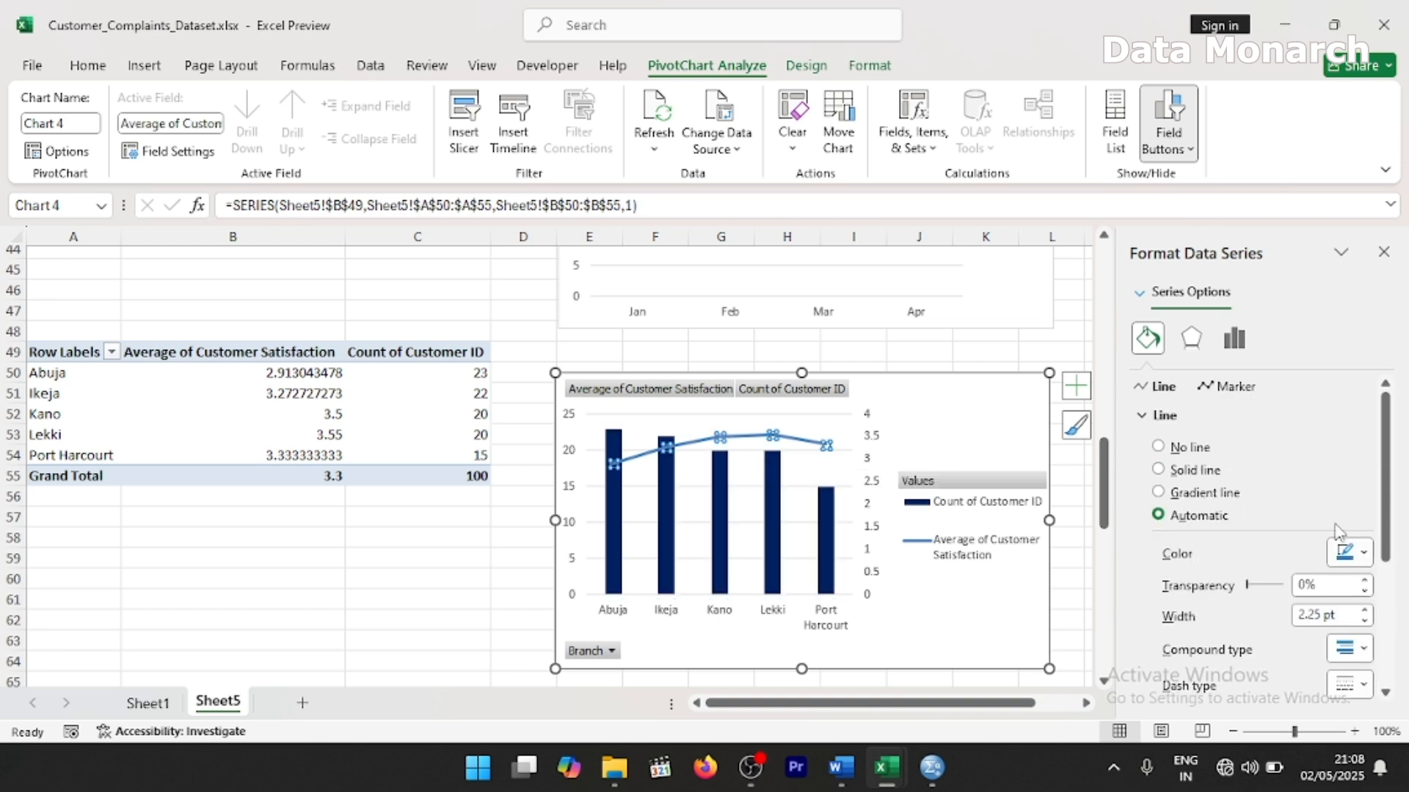
click(1383, 252)
click(886, 473)
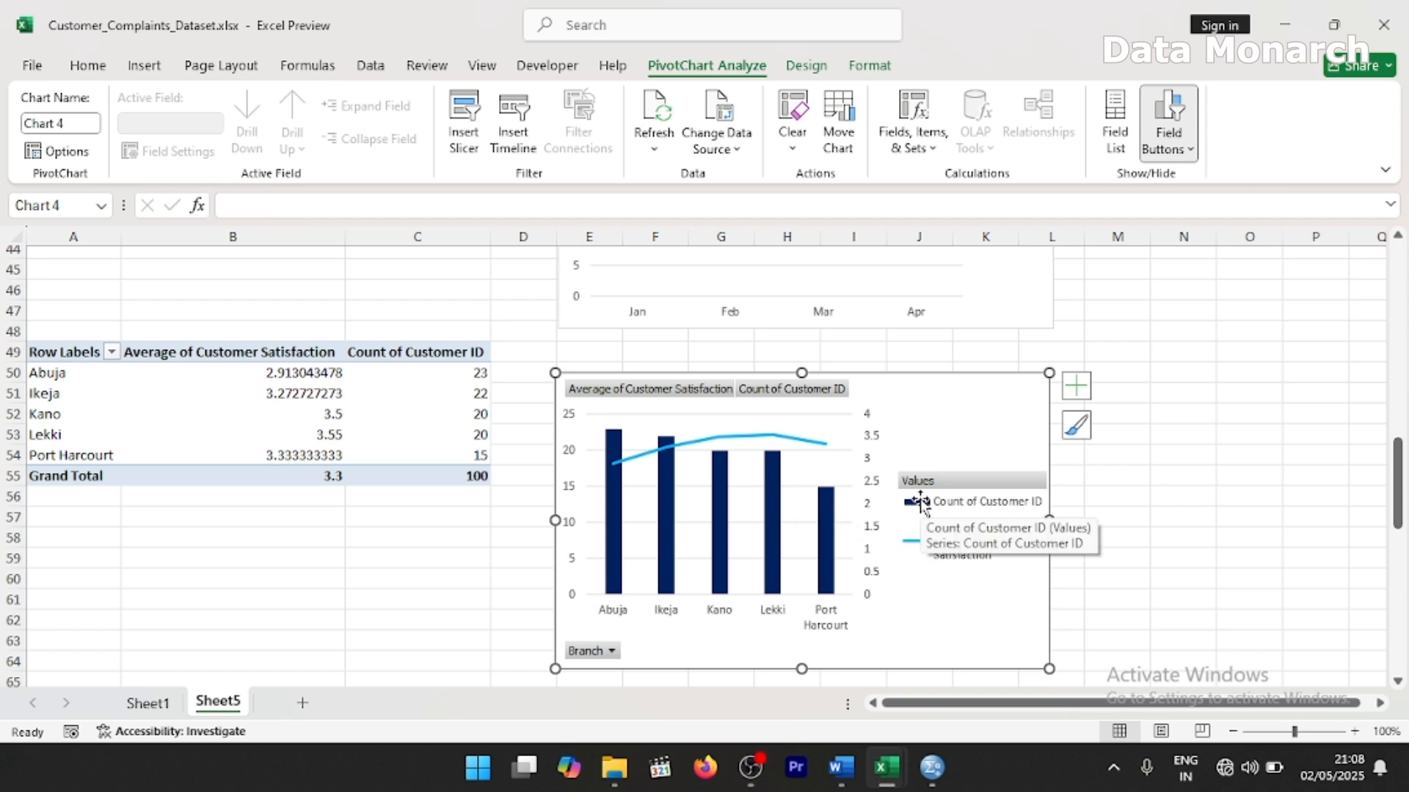
- Add axis titles to the branch chart and name the secondary vertical axis "Avg Satisfaction Level"
click(1084, 388)
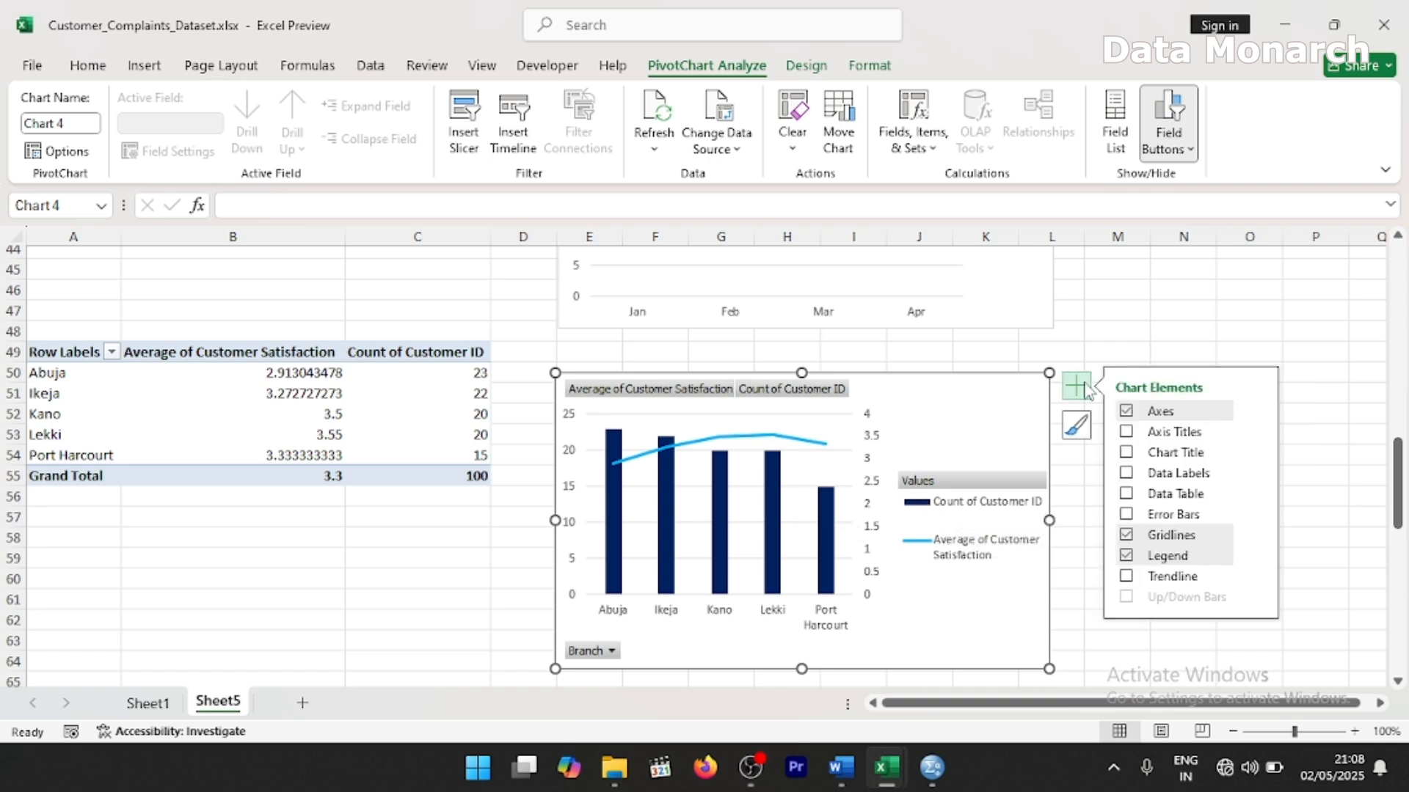
click(1144, 432)
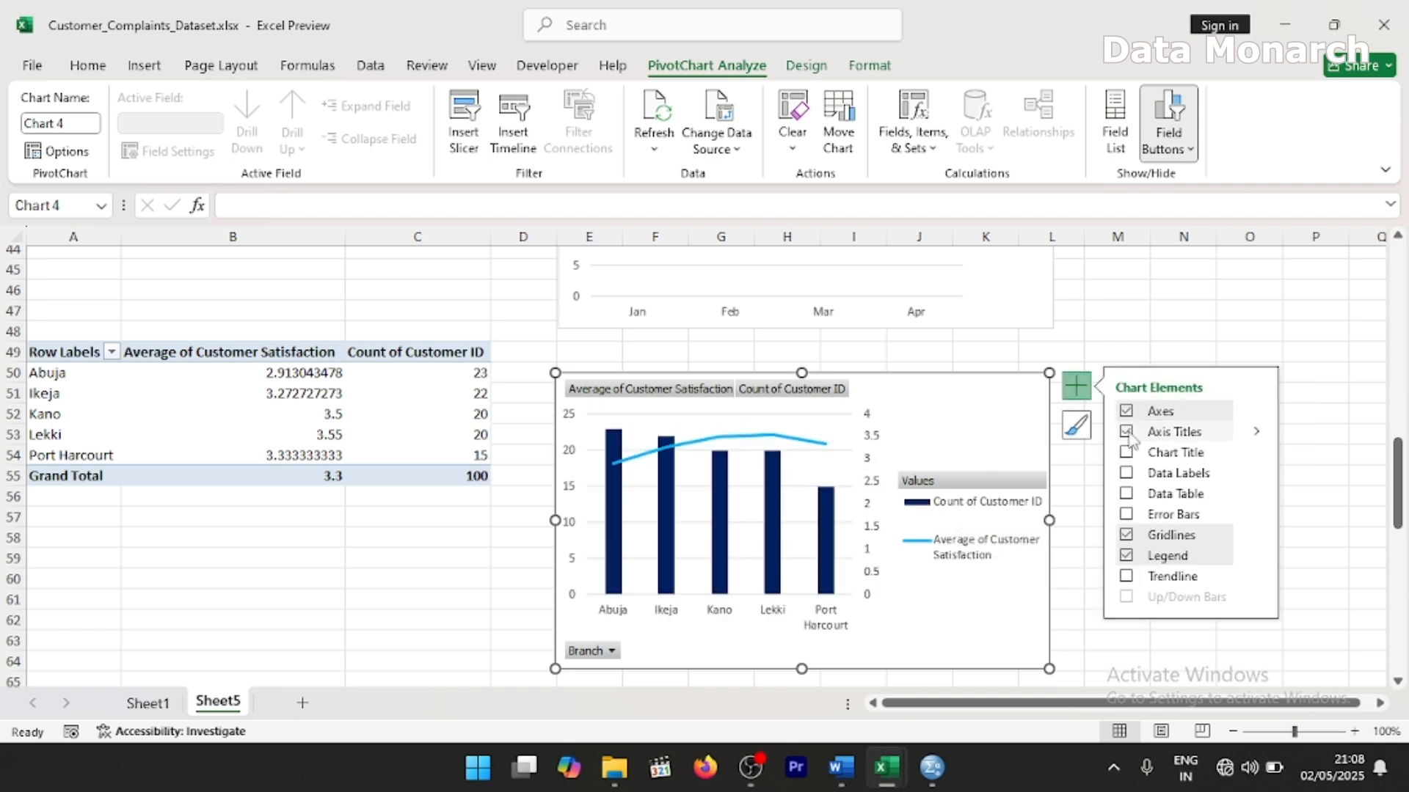
double_click(864, 491)
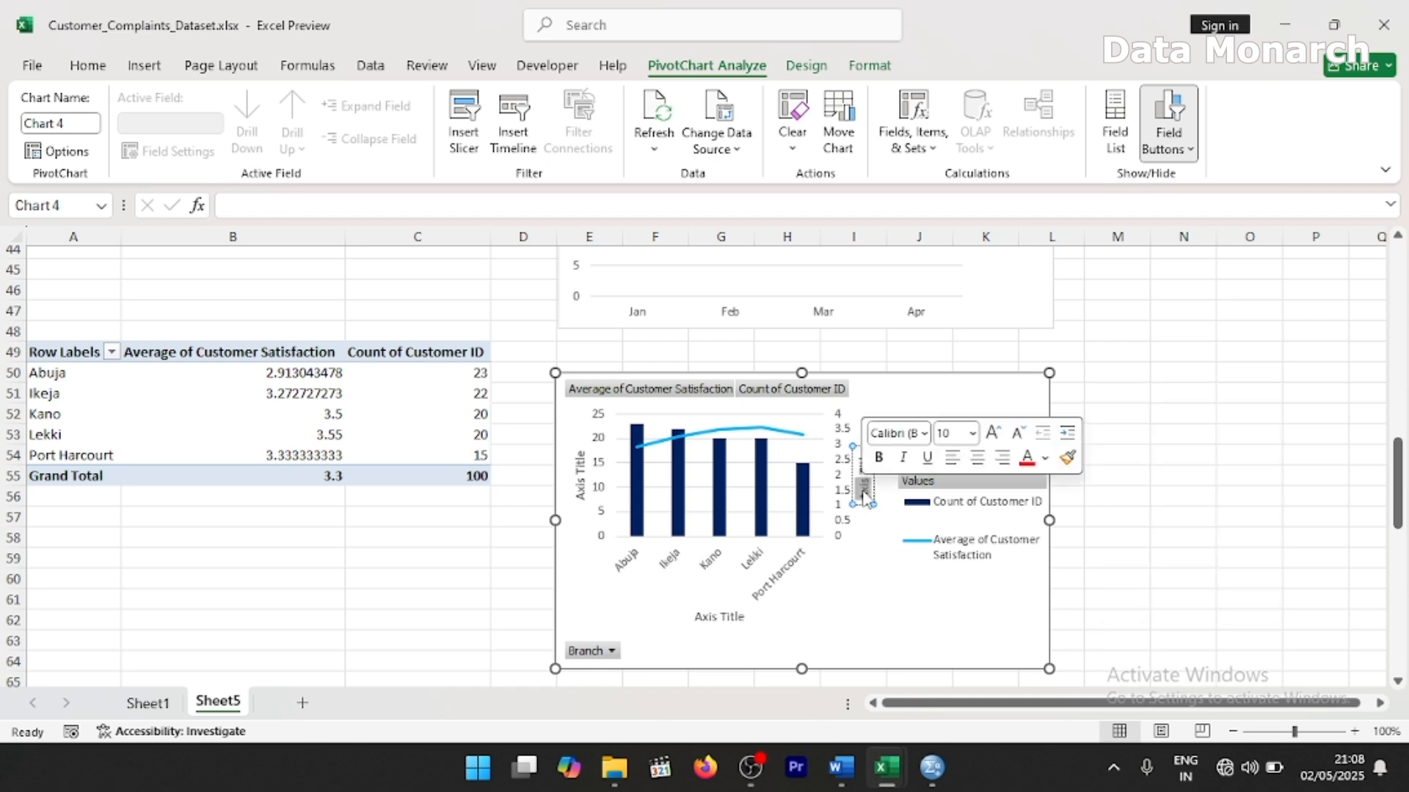
text(Avg)
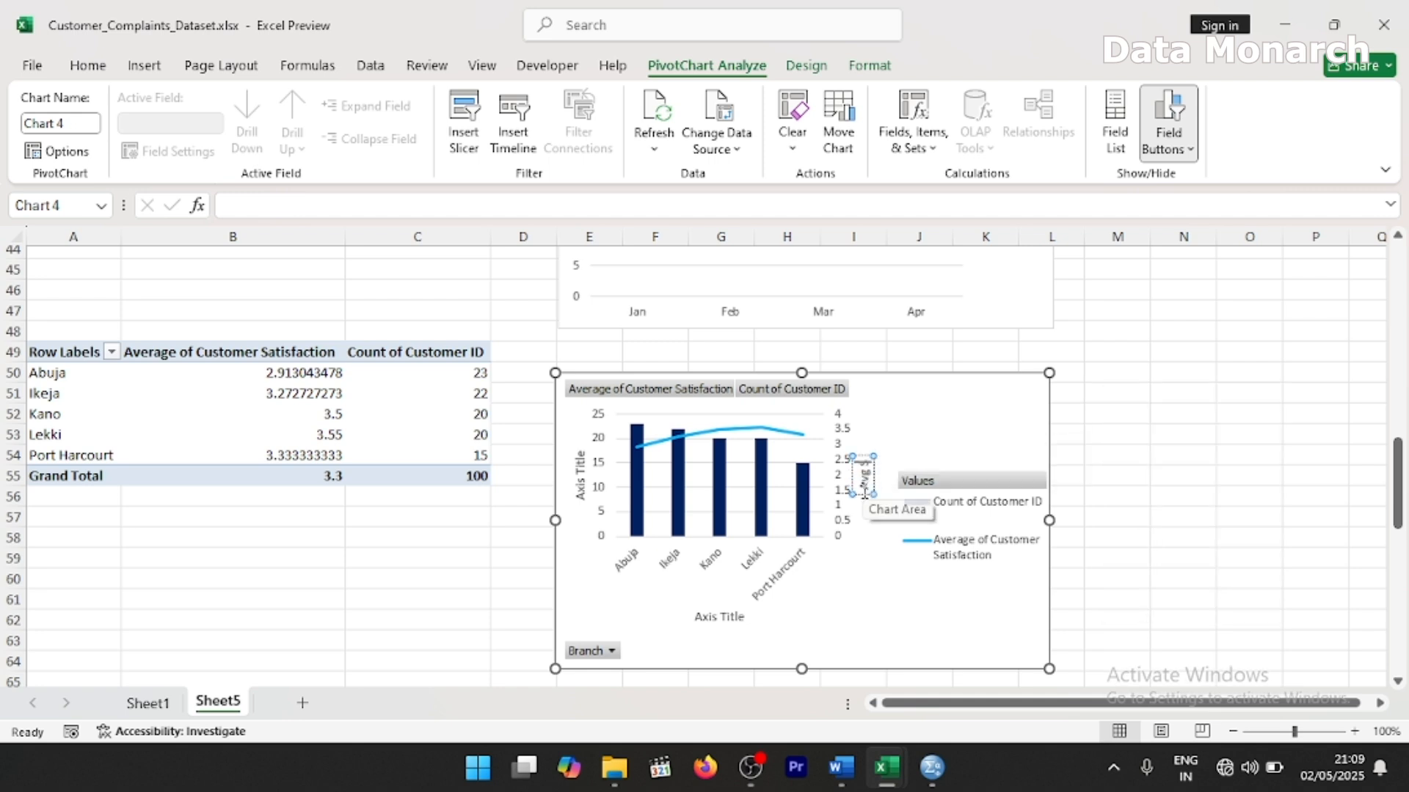
text( Satisfaction Level)
- Title the branch chart's primary vertical axis "Count of Customer ID" and its horizontal axis "Branch"
double_click(579, 495)
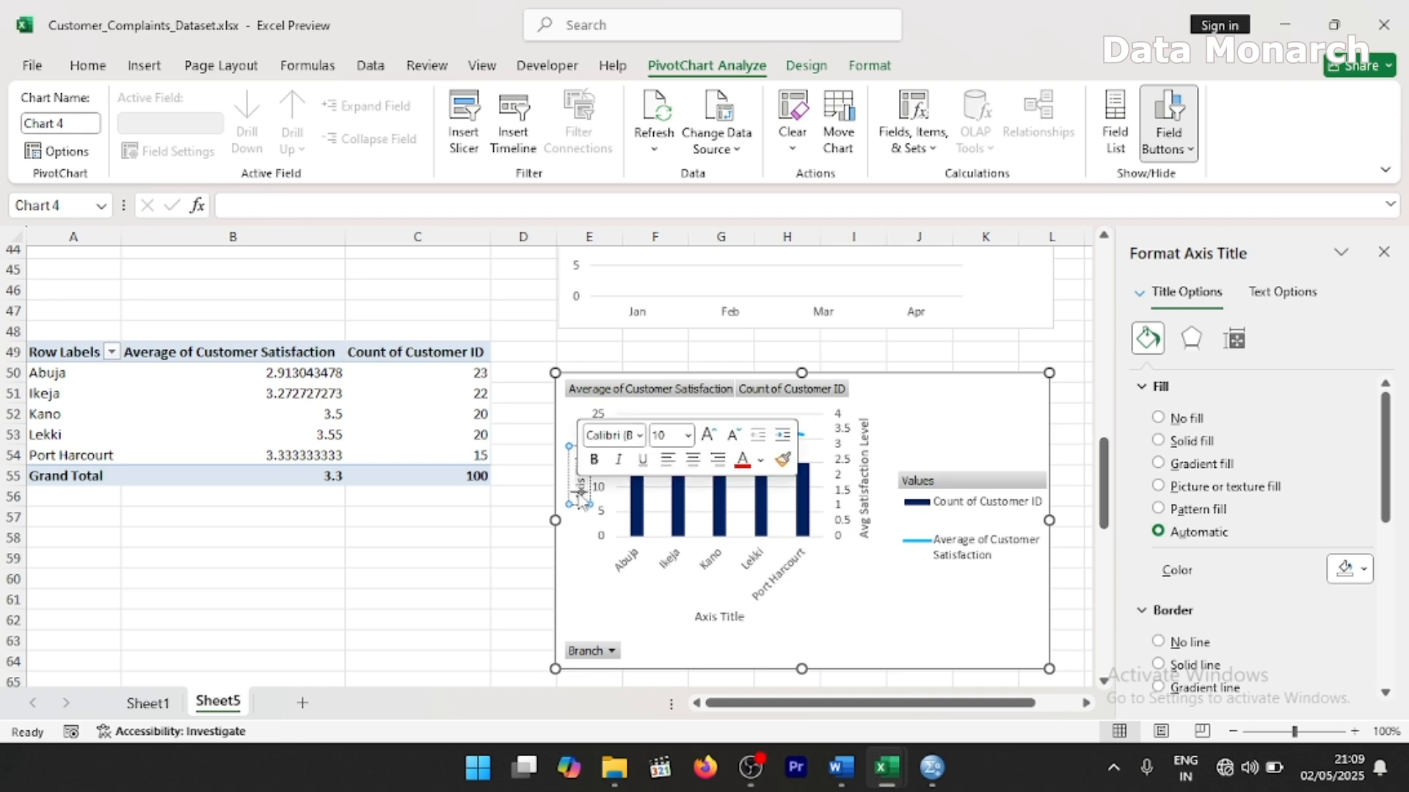
text(Count of Customer ID)
click(719, 615)
double_click(719, 615)
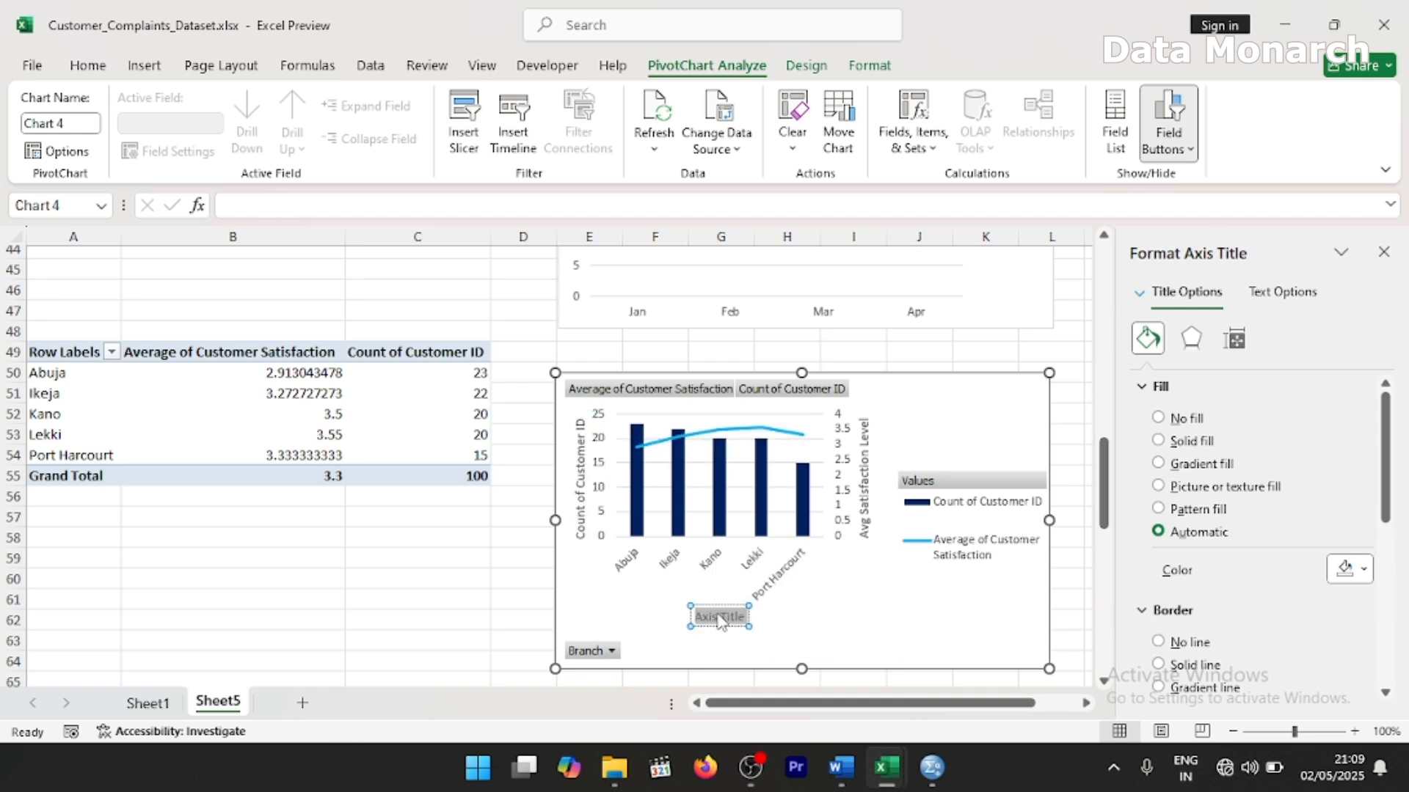
text(Branch)
click(851, 434)
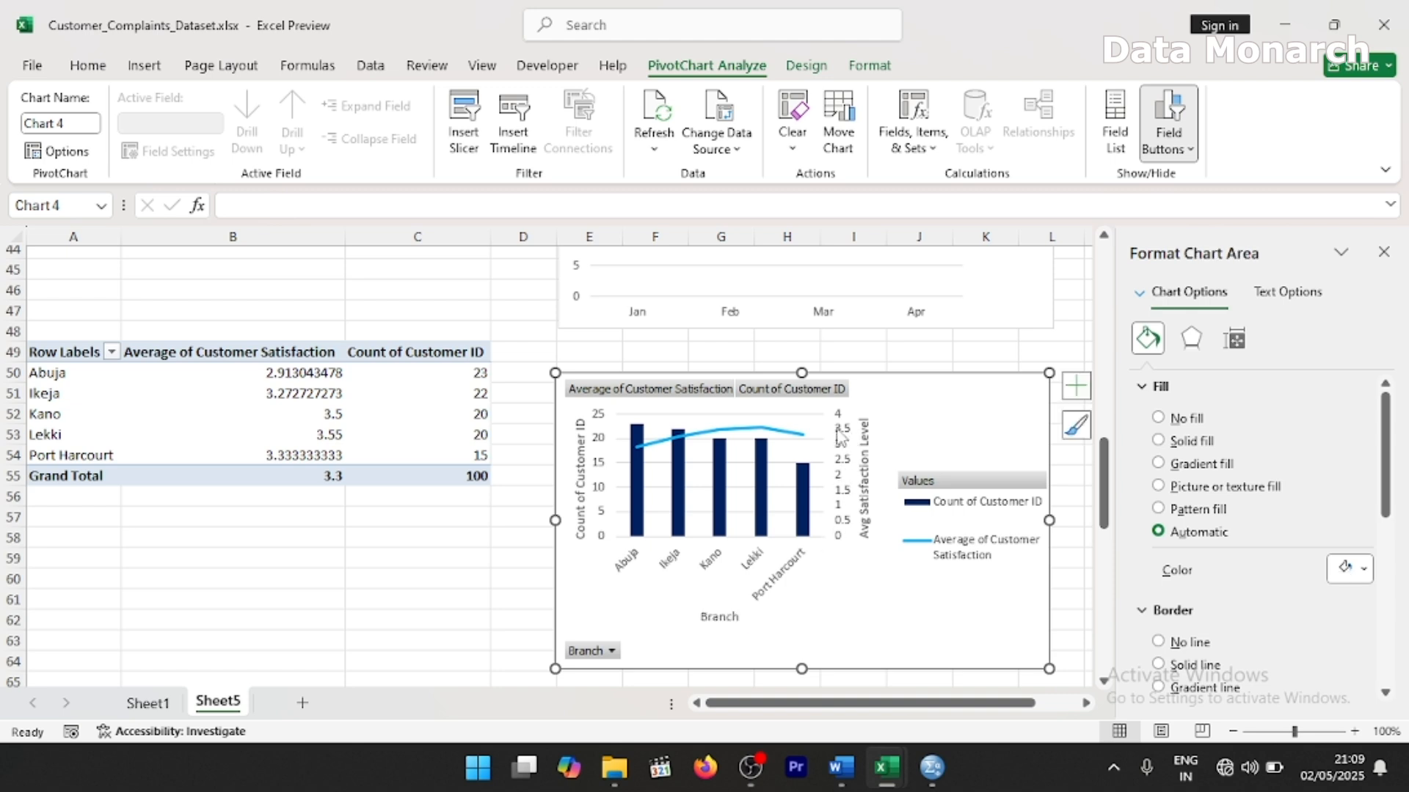
- Set the branch chart's secondary axis maximum to 5 and its major unit to 1, and close the axis formatting
click(842, 493)
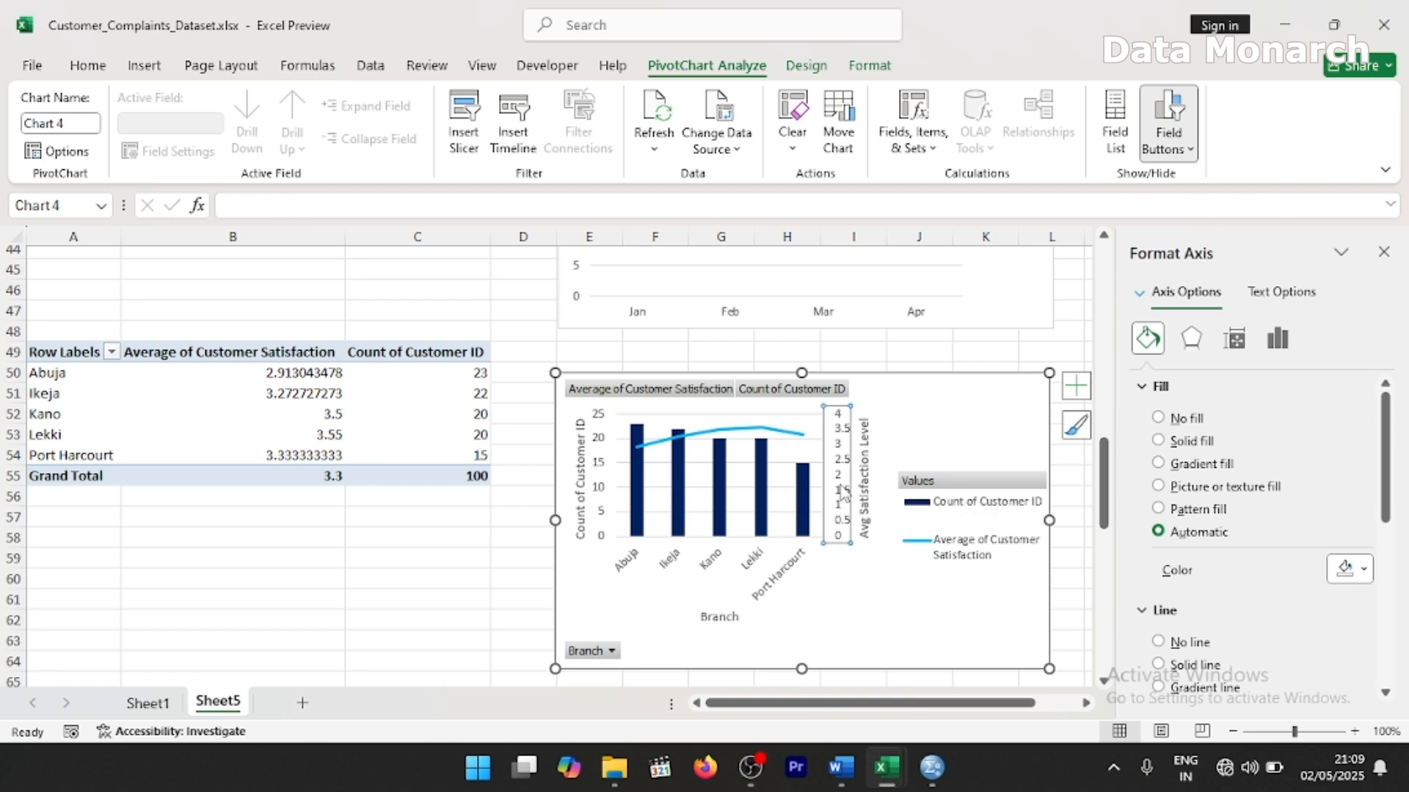
click(1278, 338)
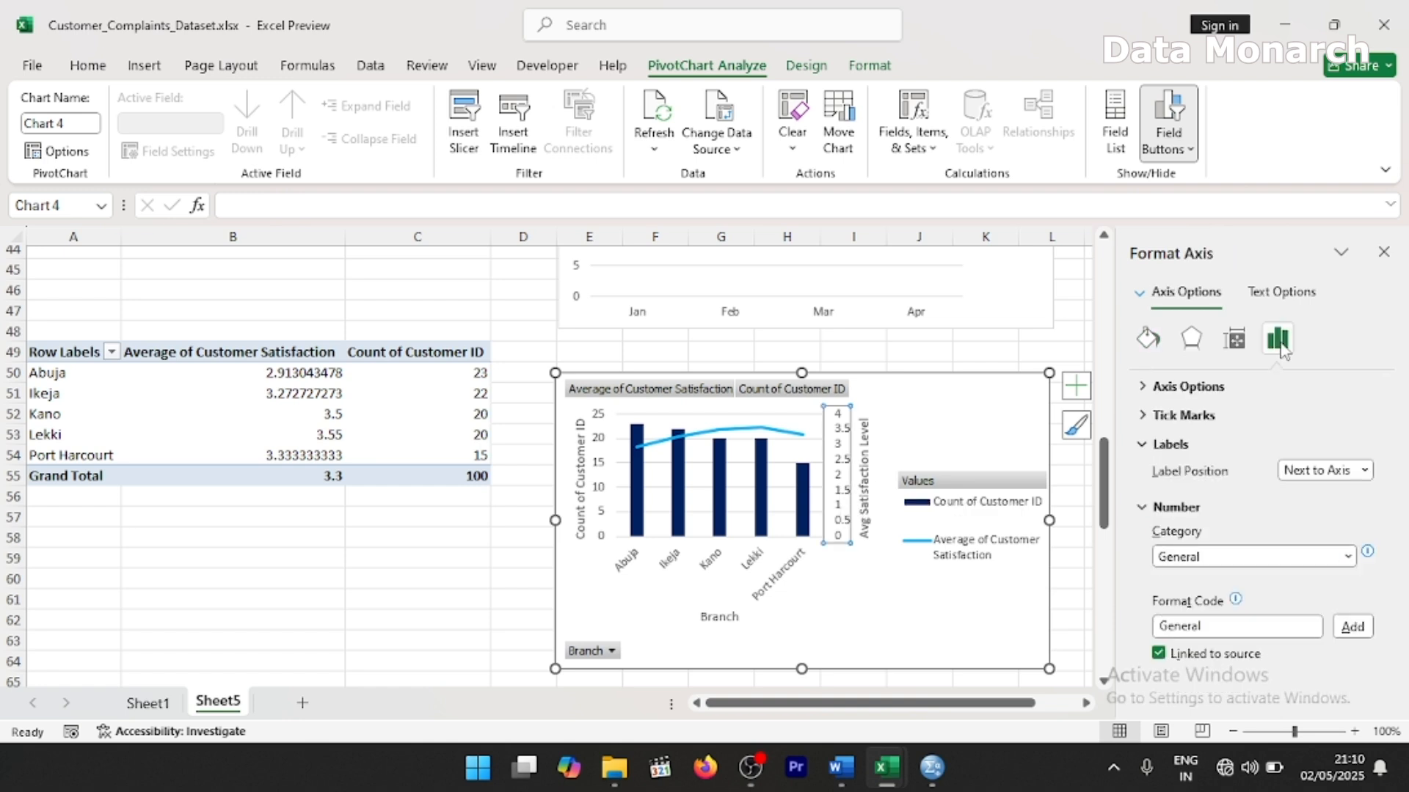
click(1146, 390)
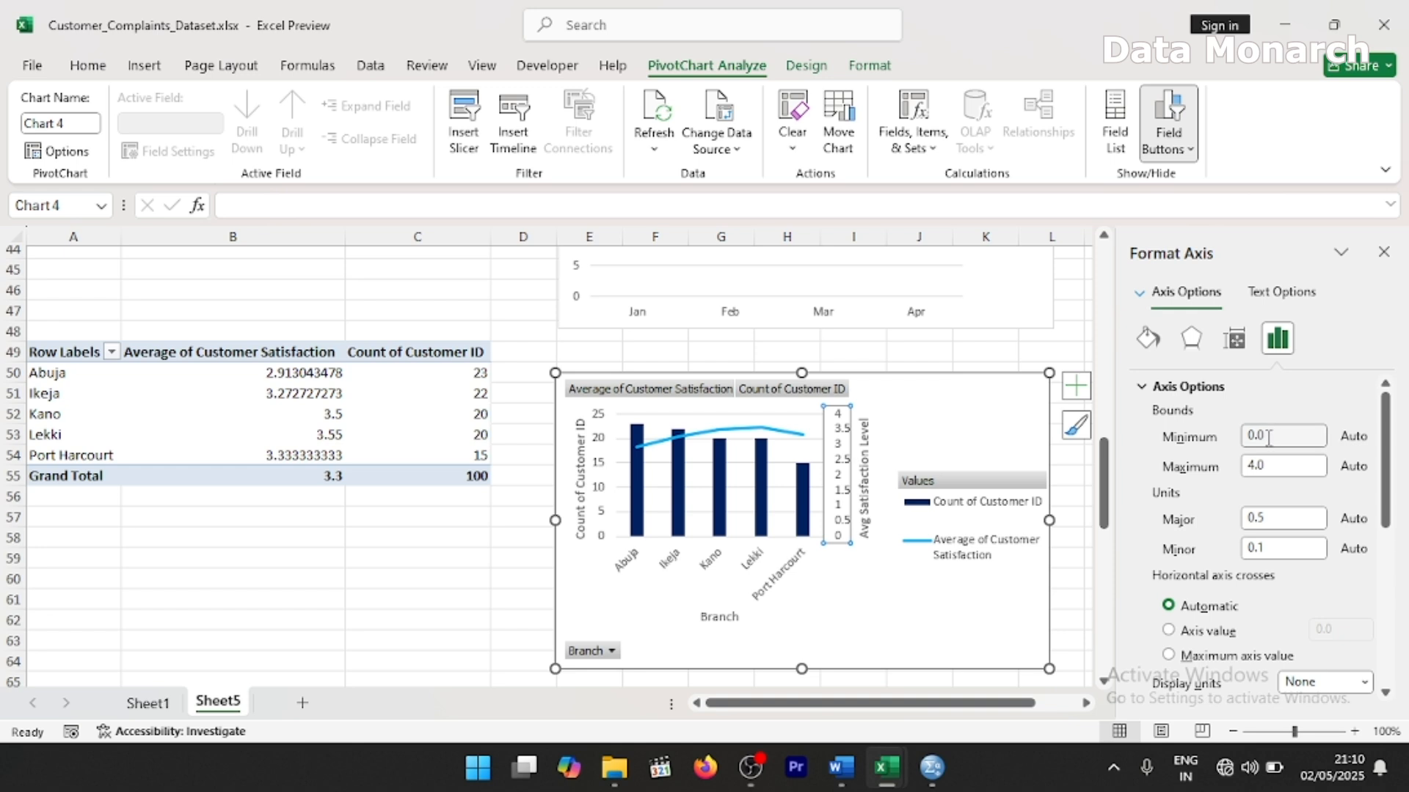
click(1265, 464)
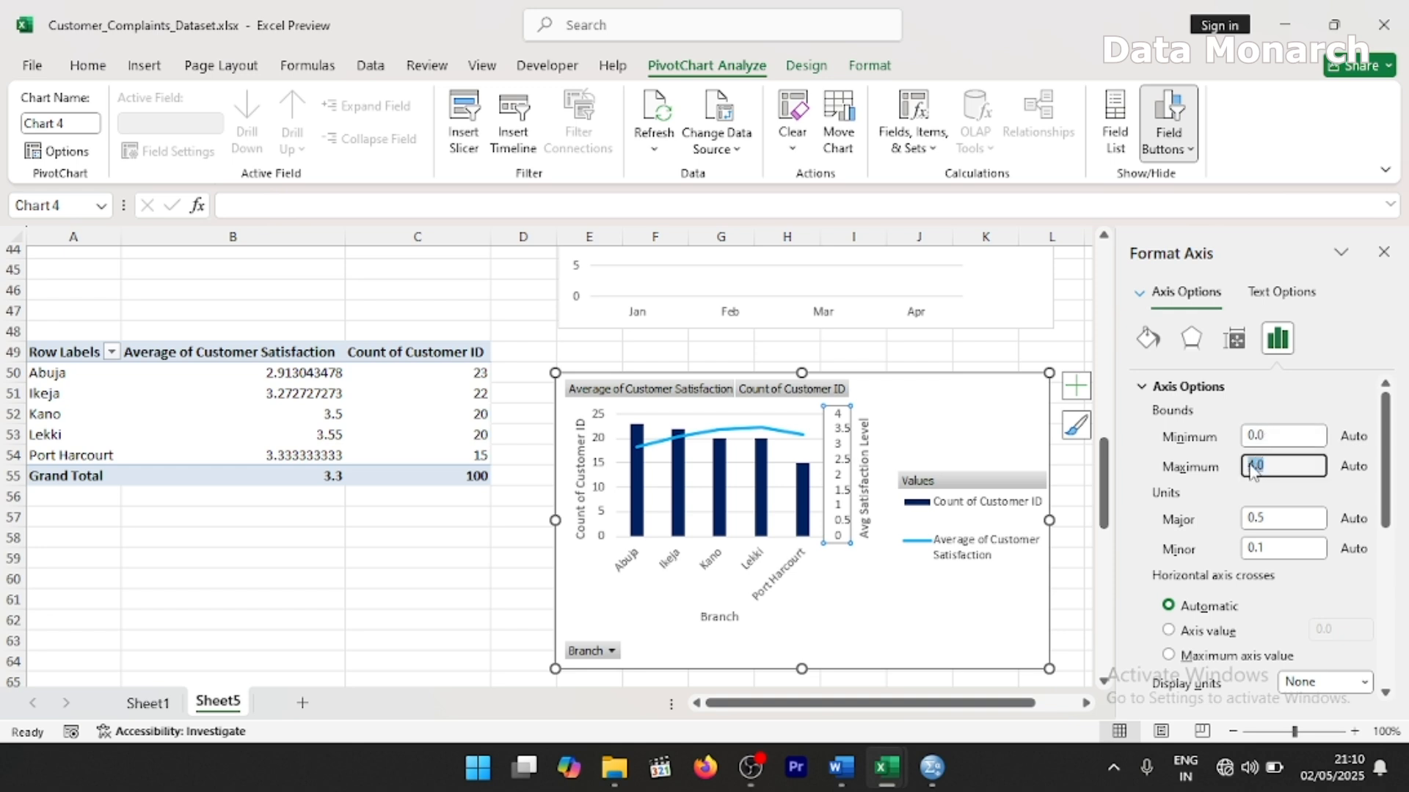
text(5)
key(Tab)
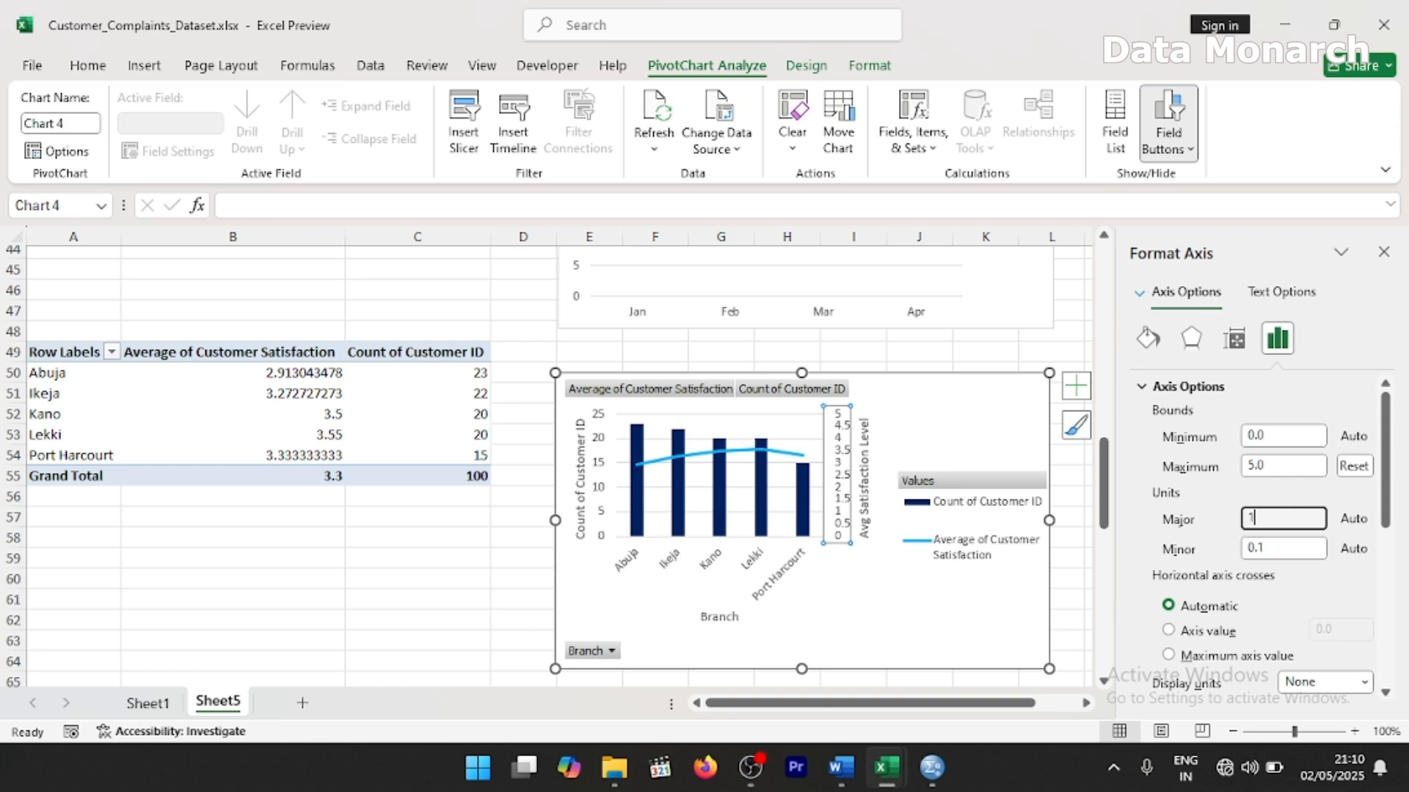
key(Return)
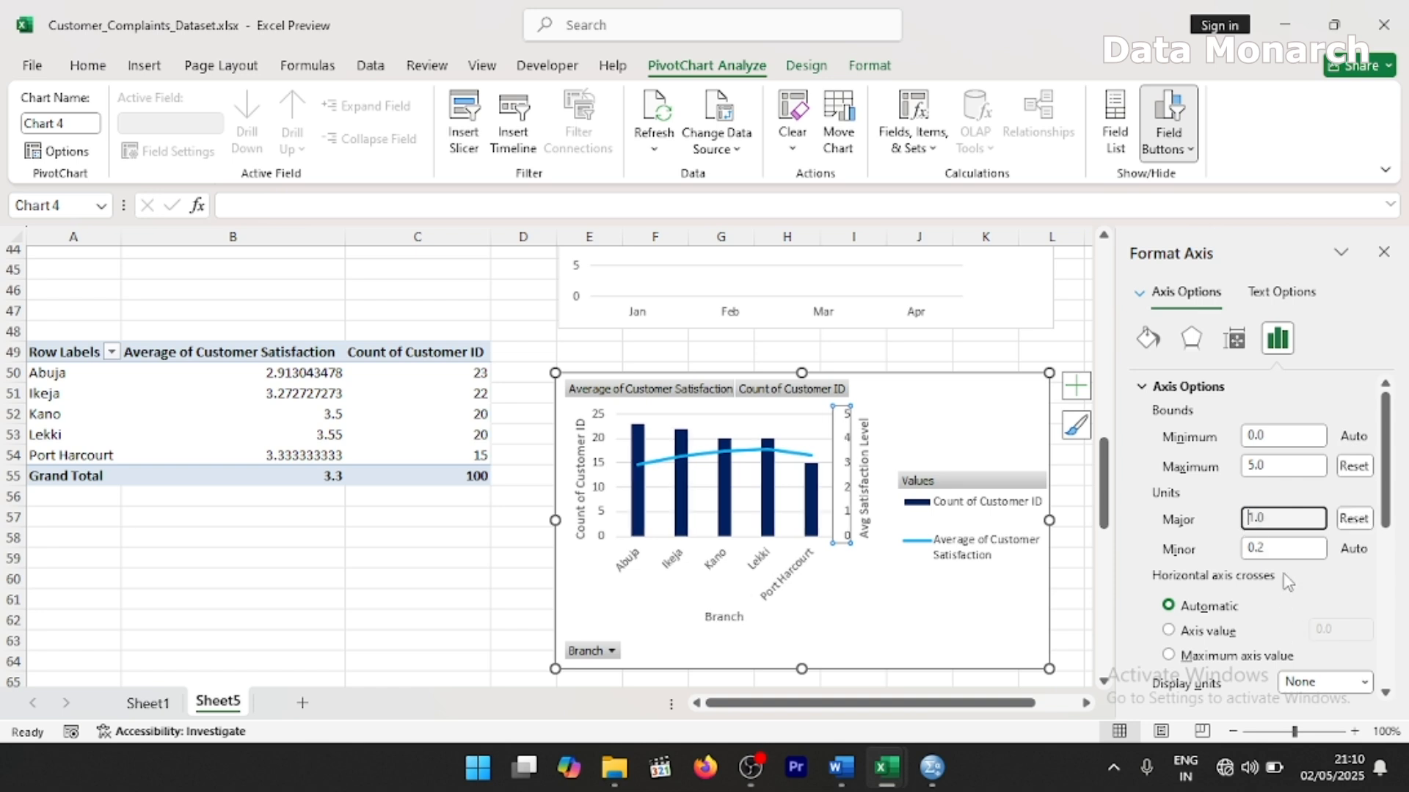
click(1382, 253)
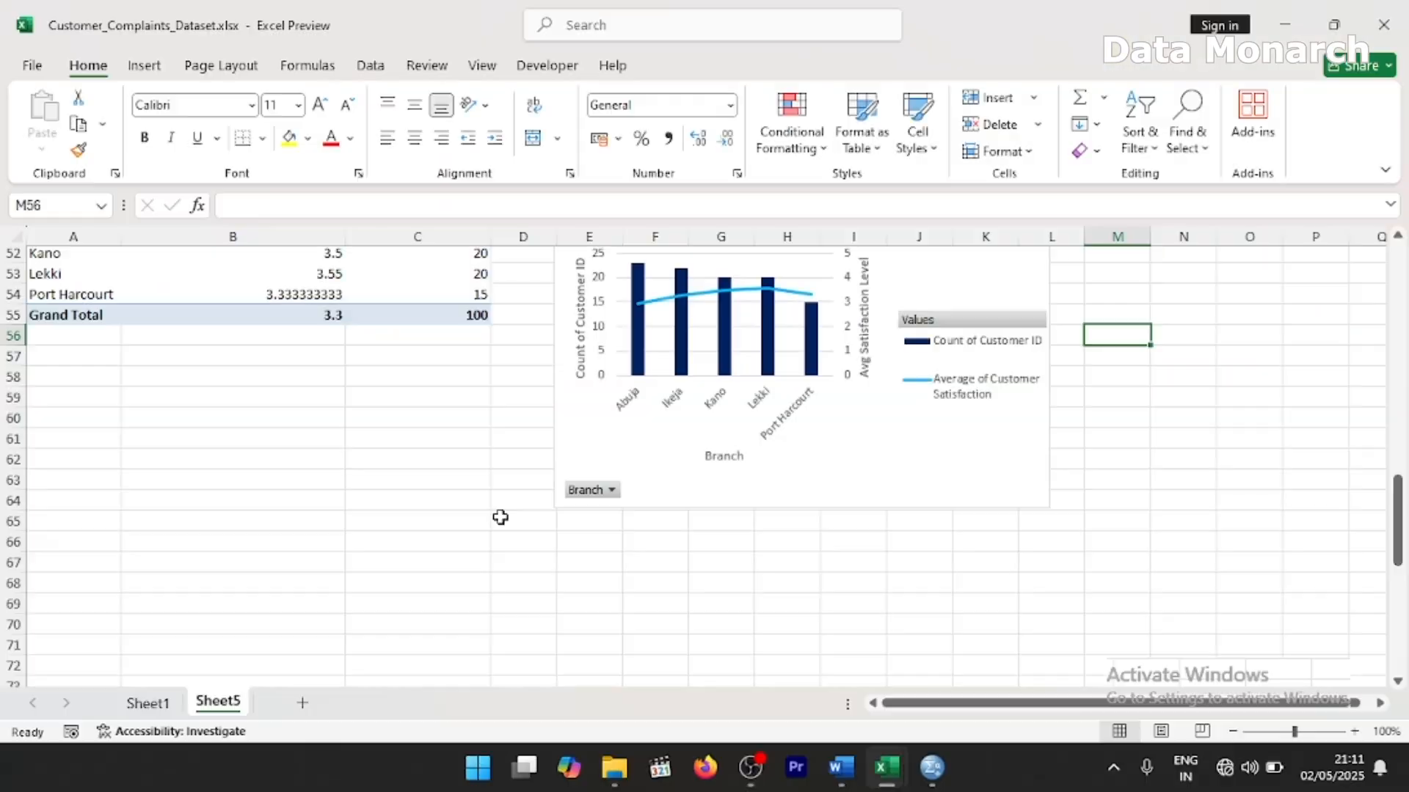
- Insert Branch and Customer Satisfaction slicers for the branch chart and place them side by side below its PivotTable
click(775, 481)
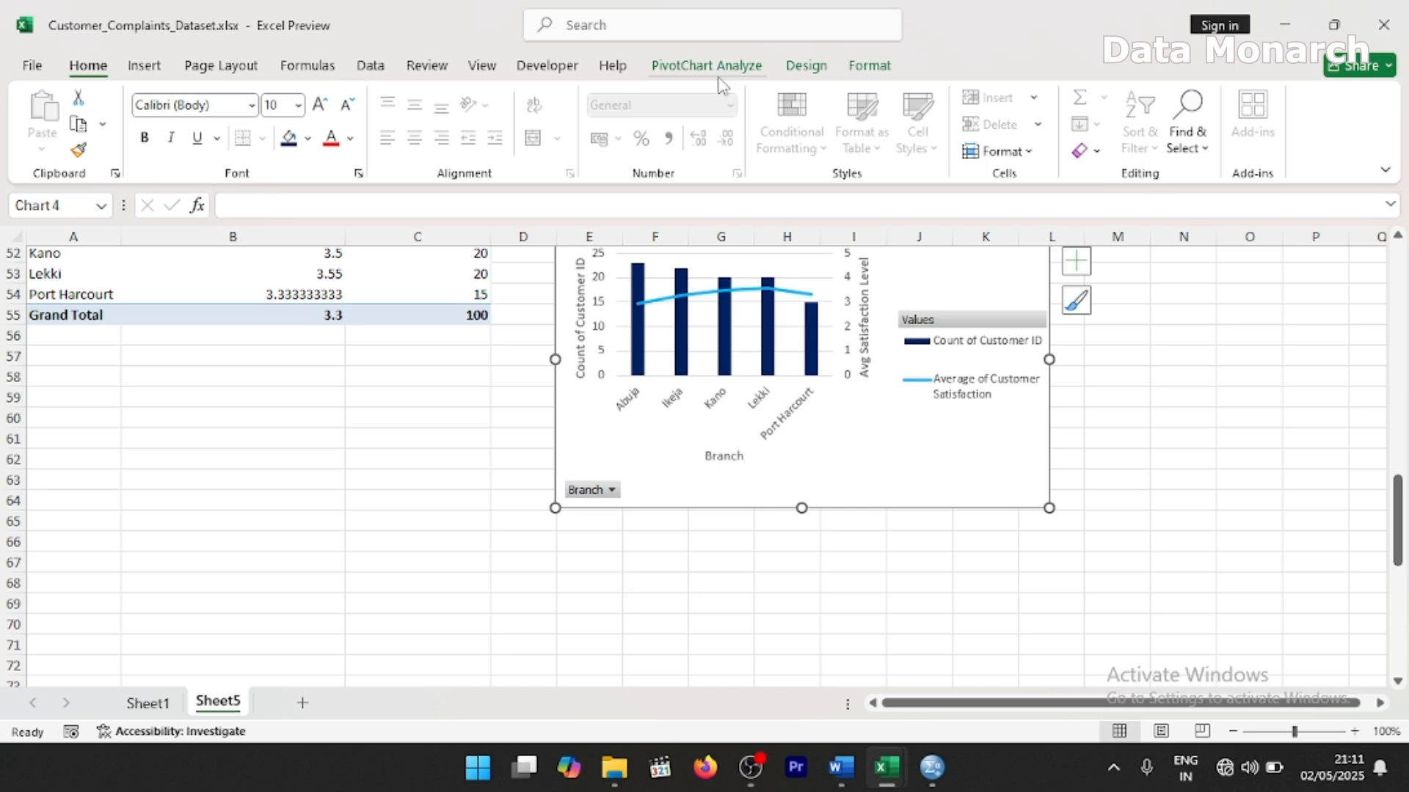
click(155, 68)
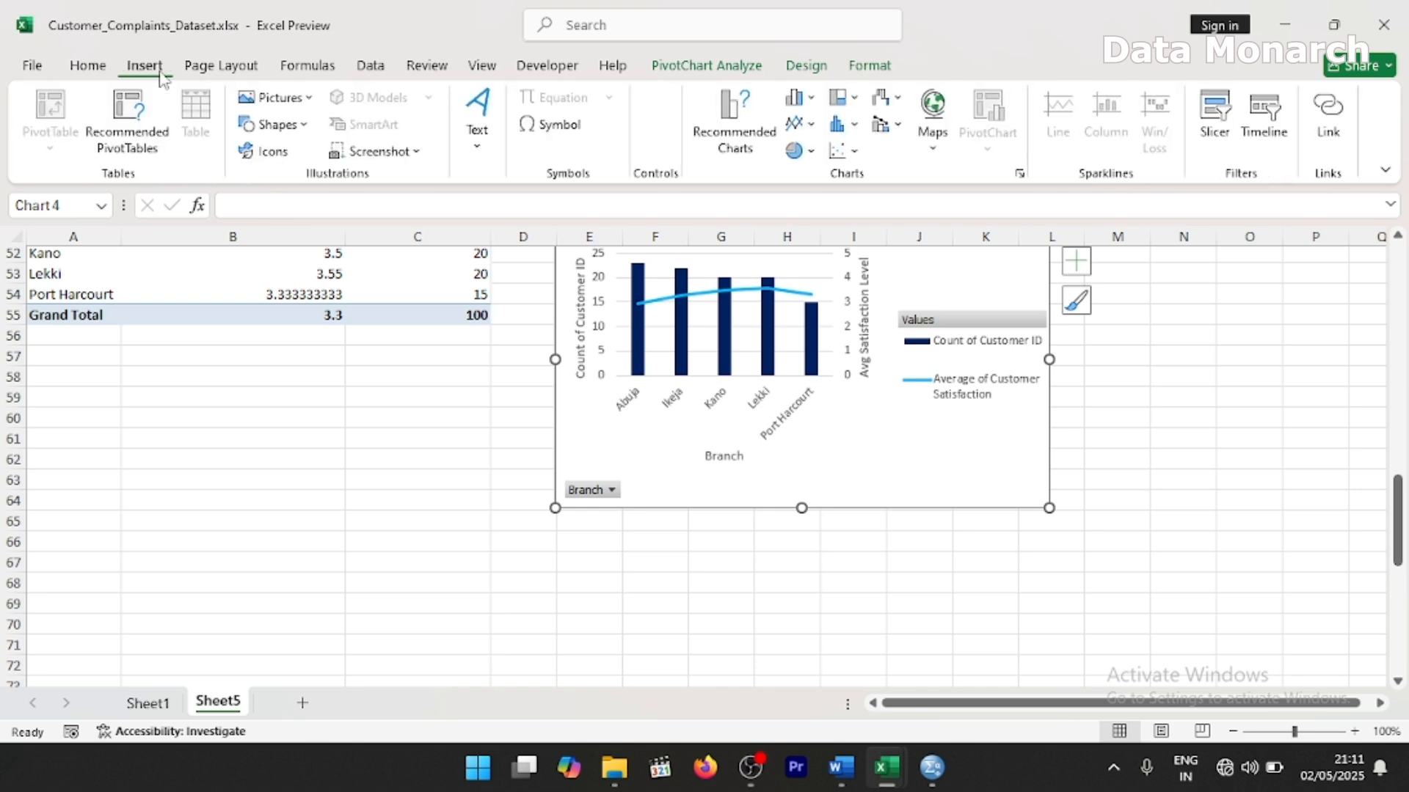
click(1218, 118)
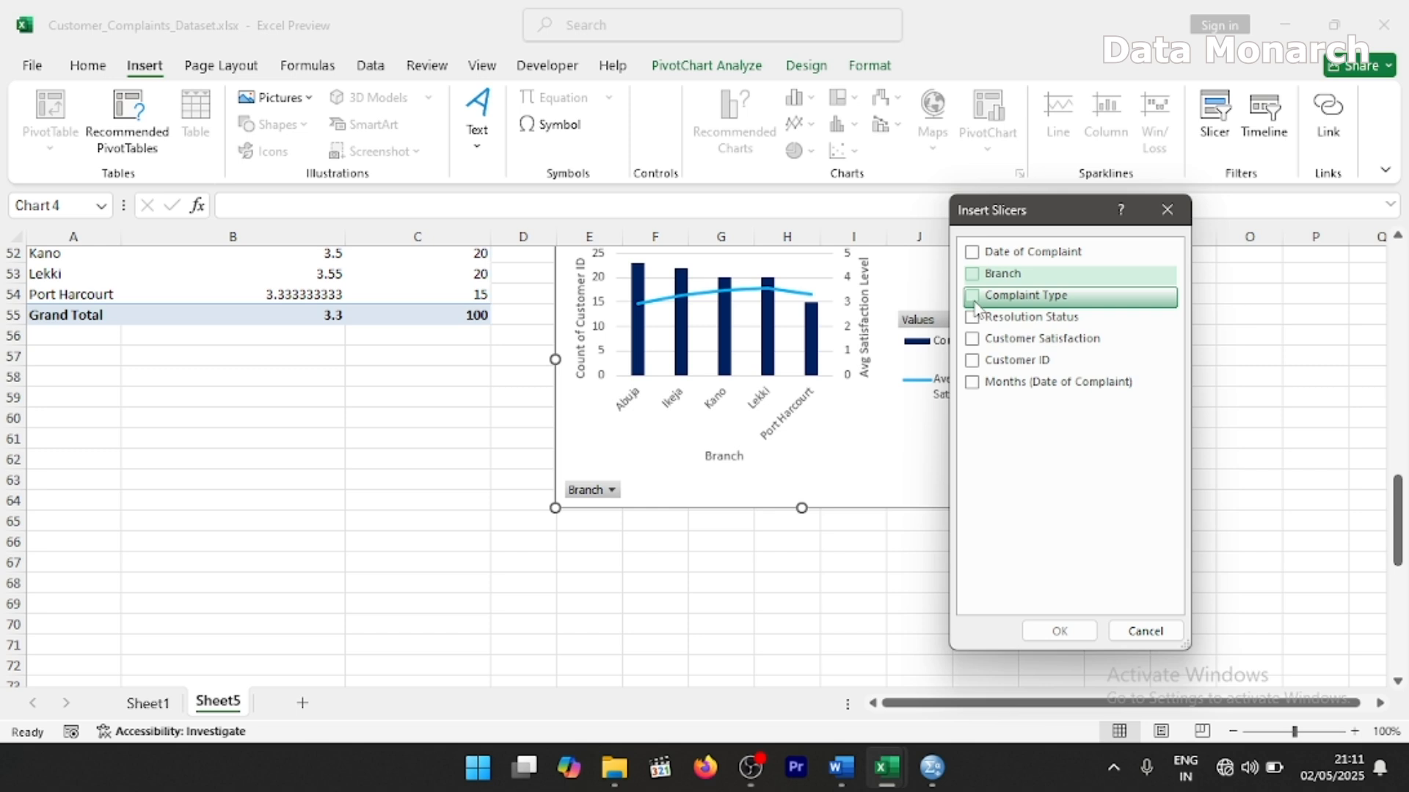
click(972, 339)
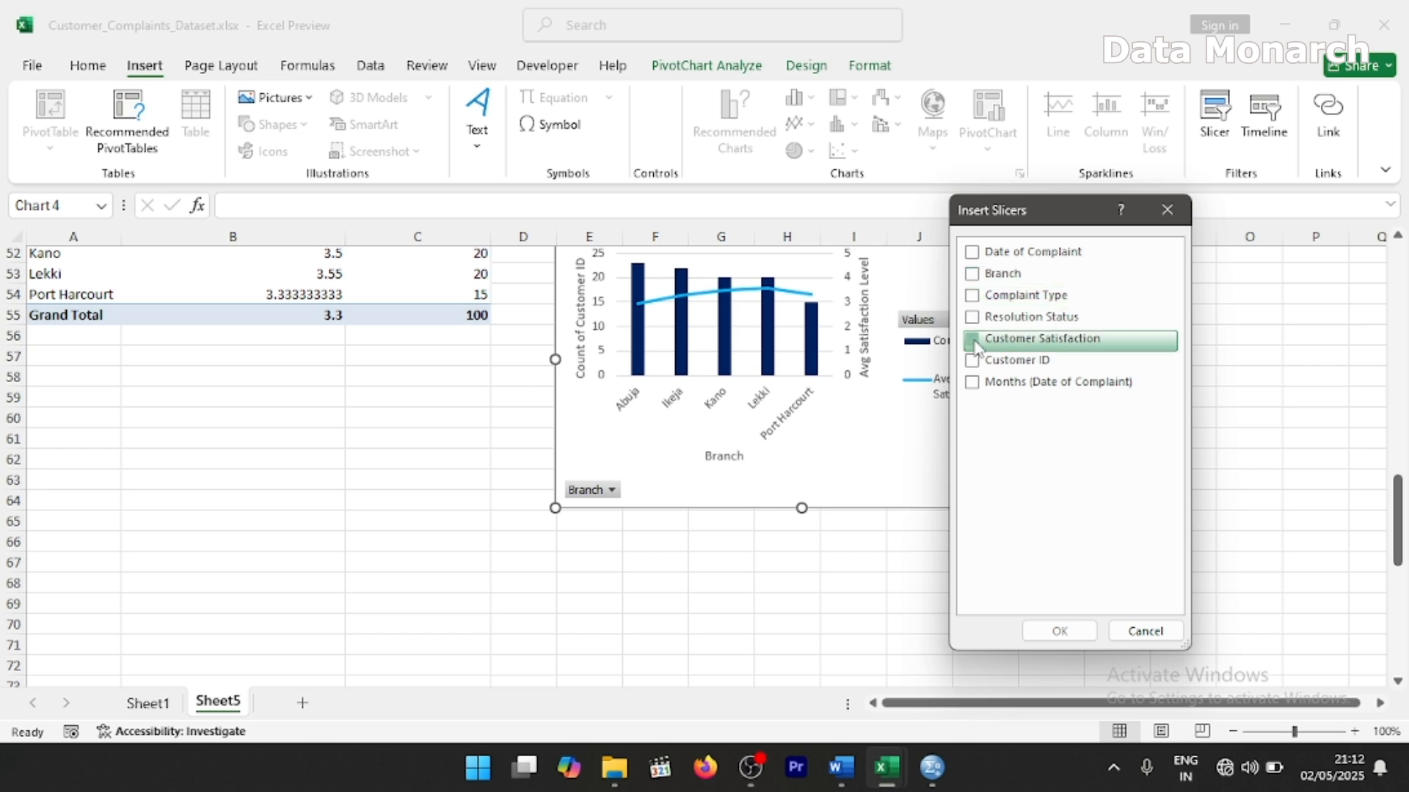
click(972, 274)
click(1058, 630)
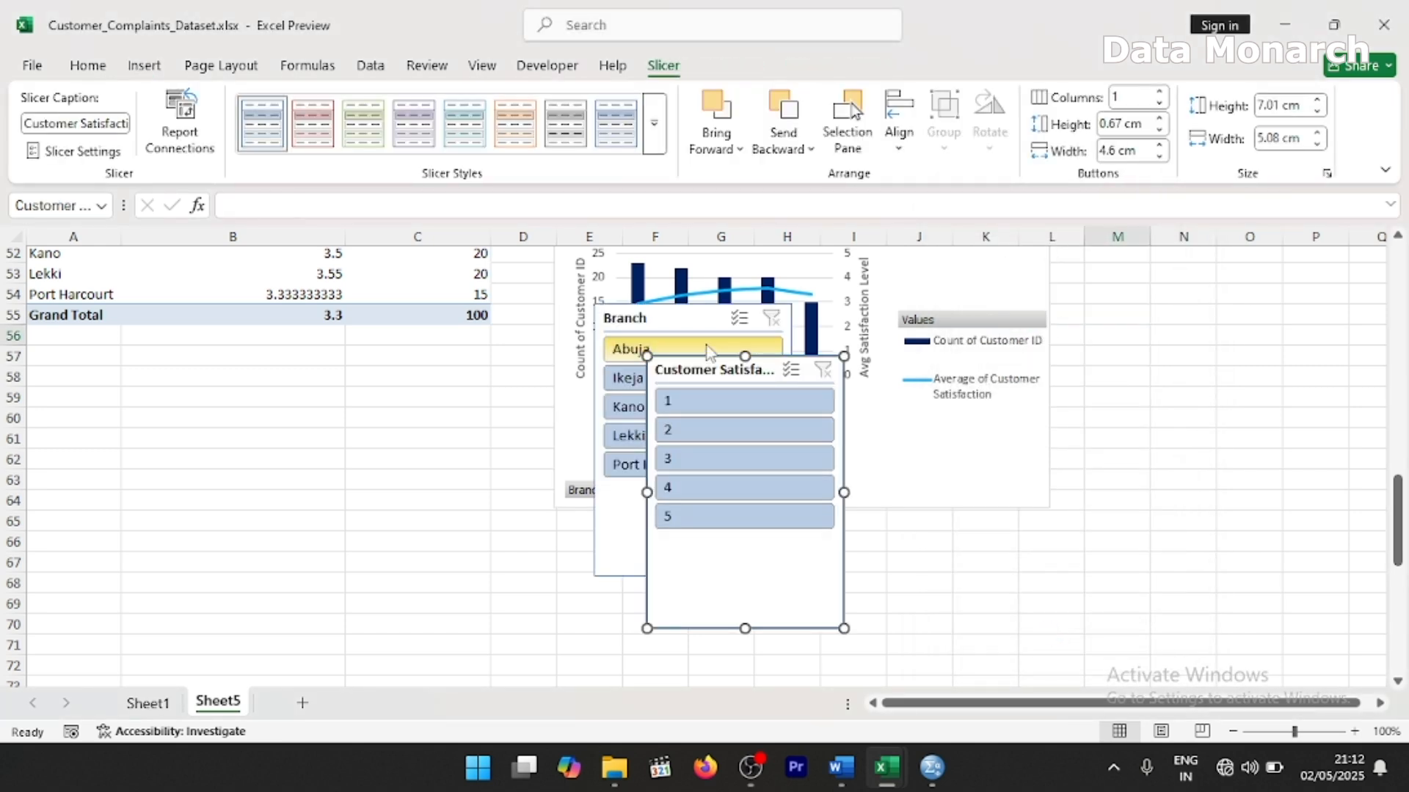
drag(710, 371, 99, 396)
drag(642, 336, 318, 408)
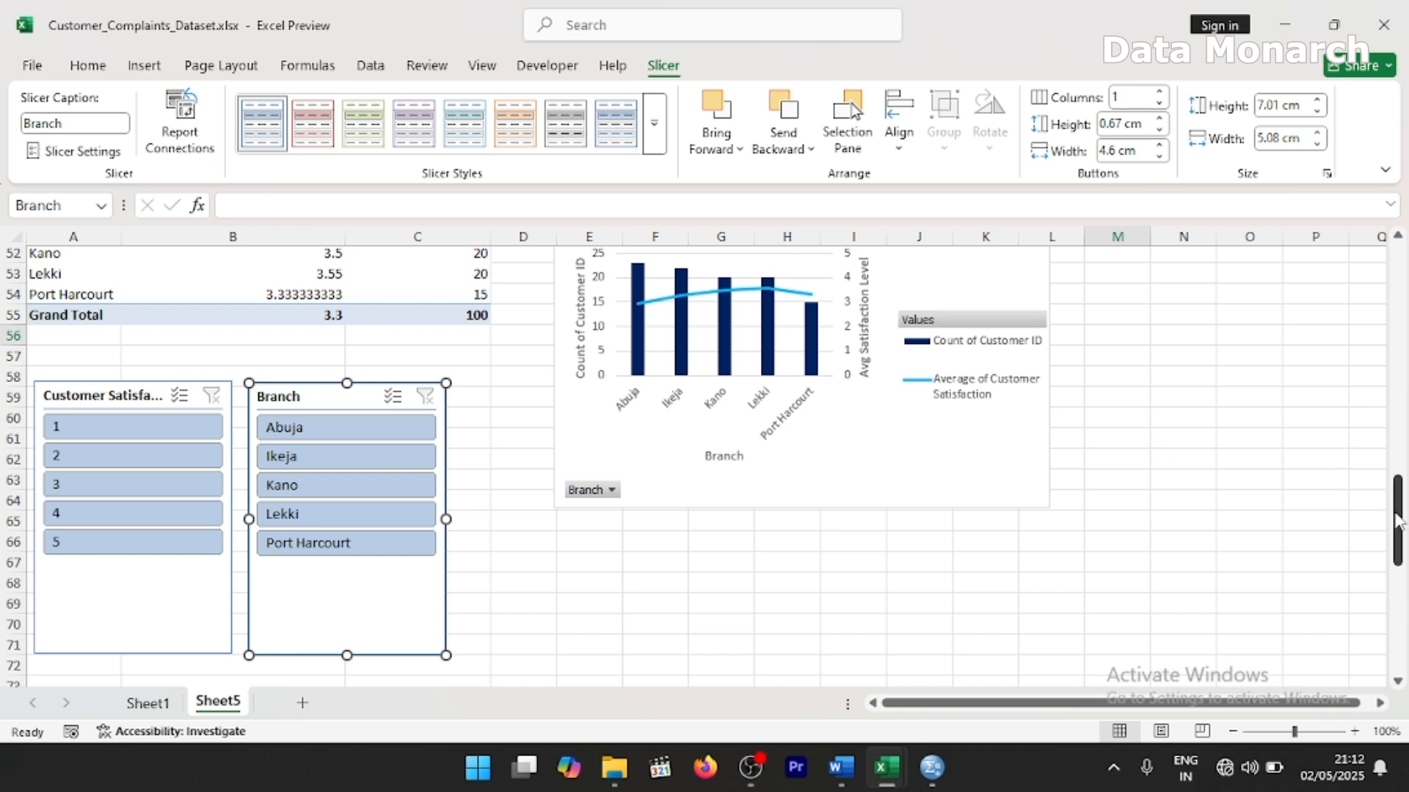
- Filter the branch chart to Abuja and Ikeja with the Branch slicer's multi-select
scroll(1397, 521, up, 2)
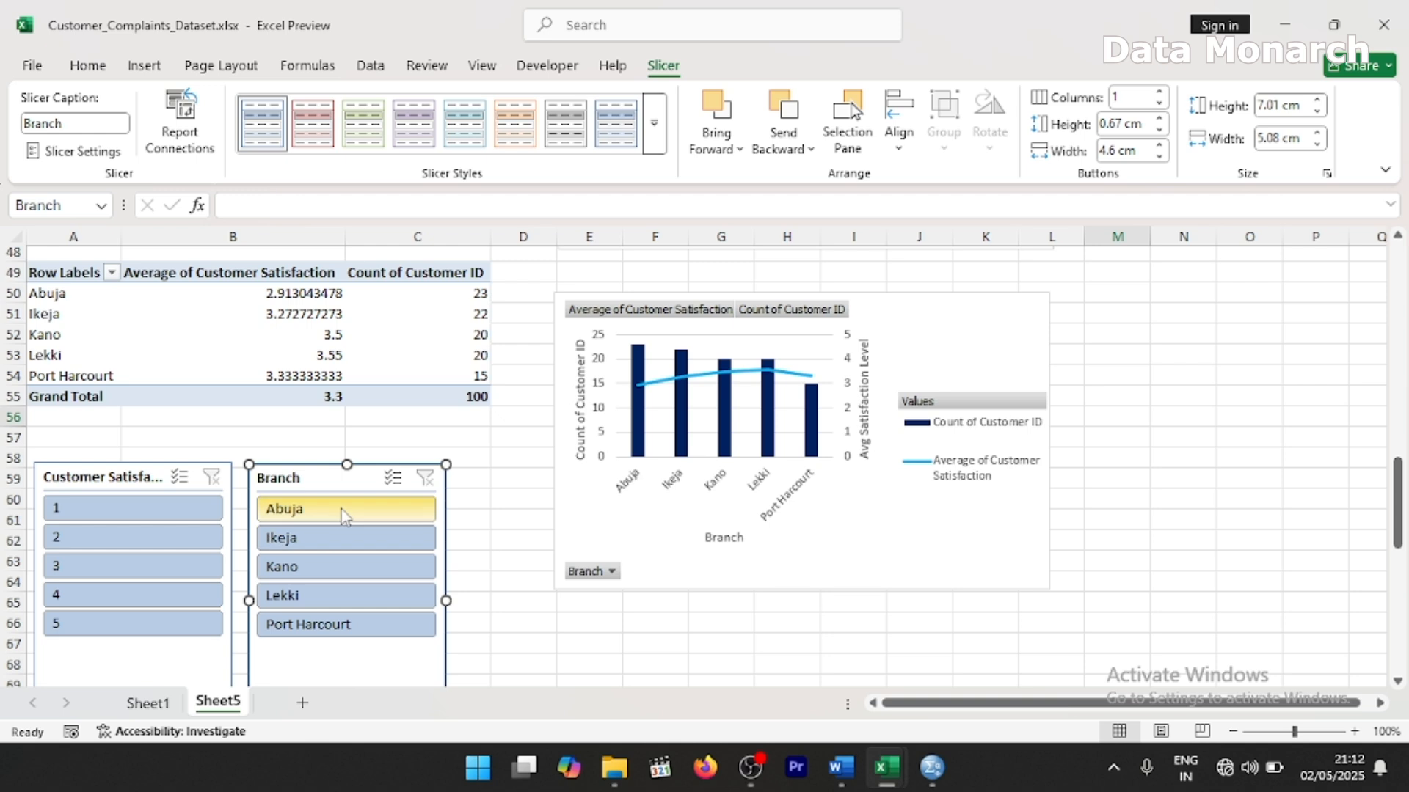
click(308, 509)
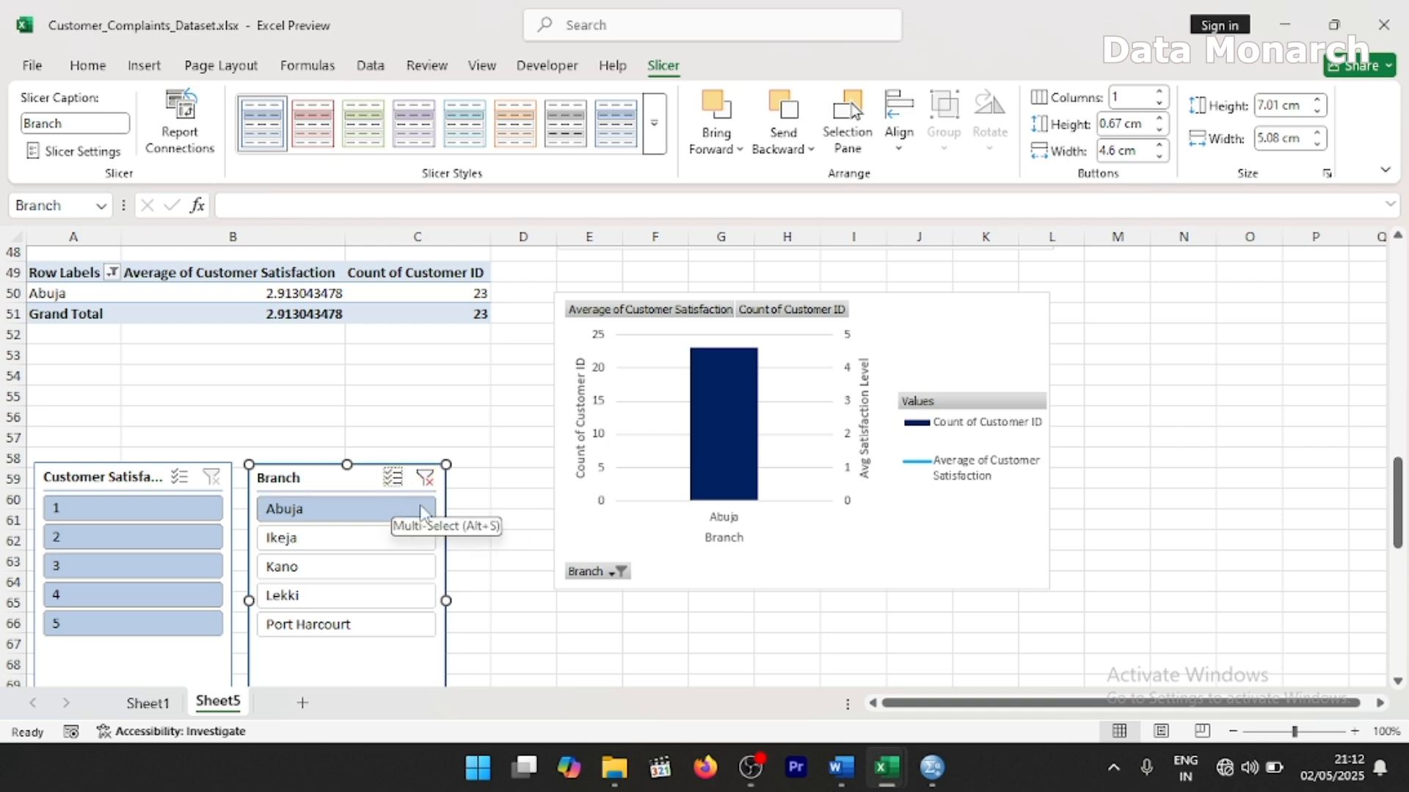
click(393, 478)
click(337, 542)
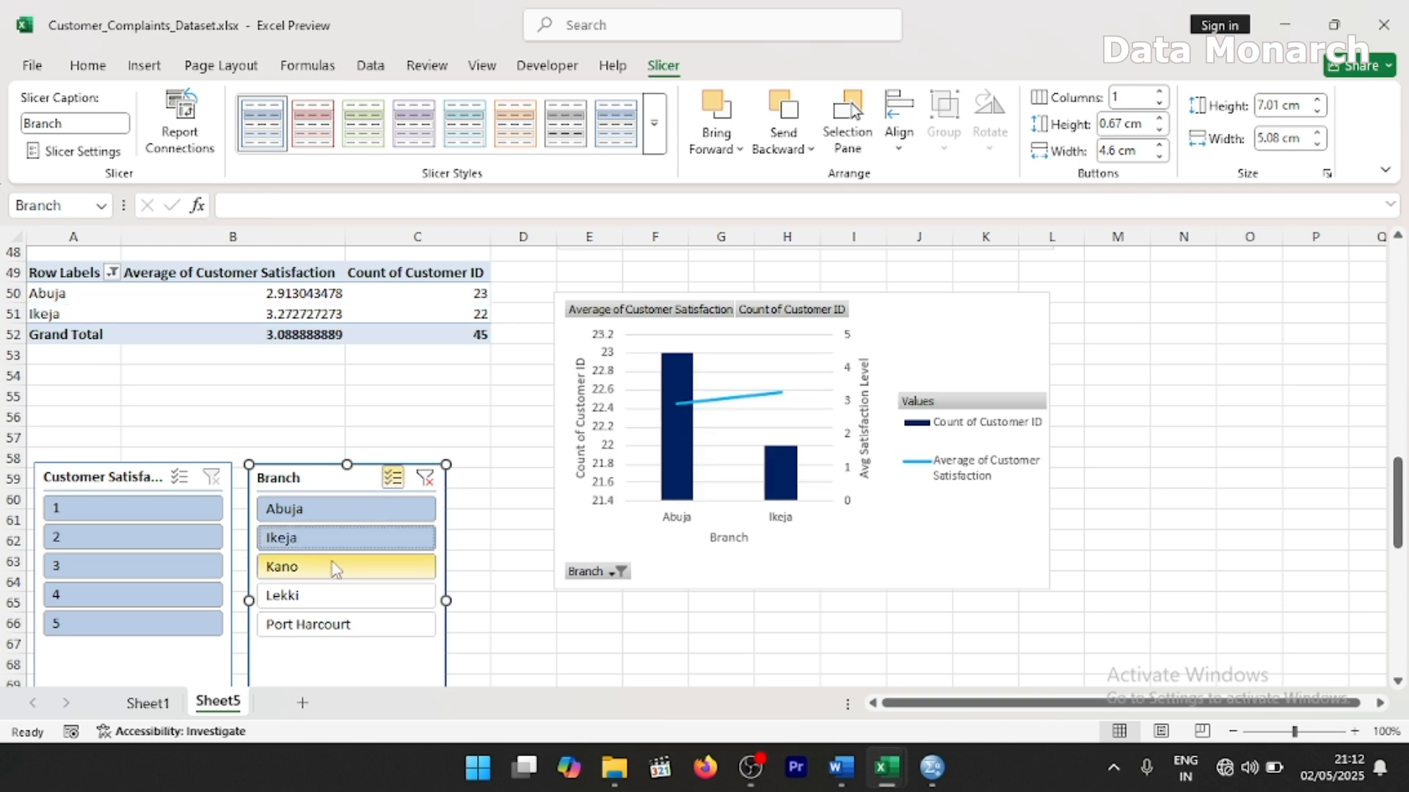
- Filter the branch chart by satisfaction levels 1, 2 and 3 in turn, and clear both slicers' filters
click(184, 506)
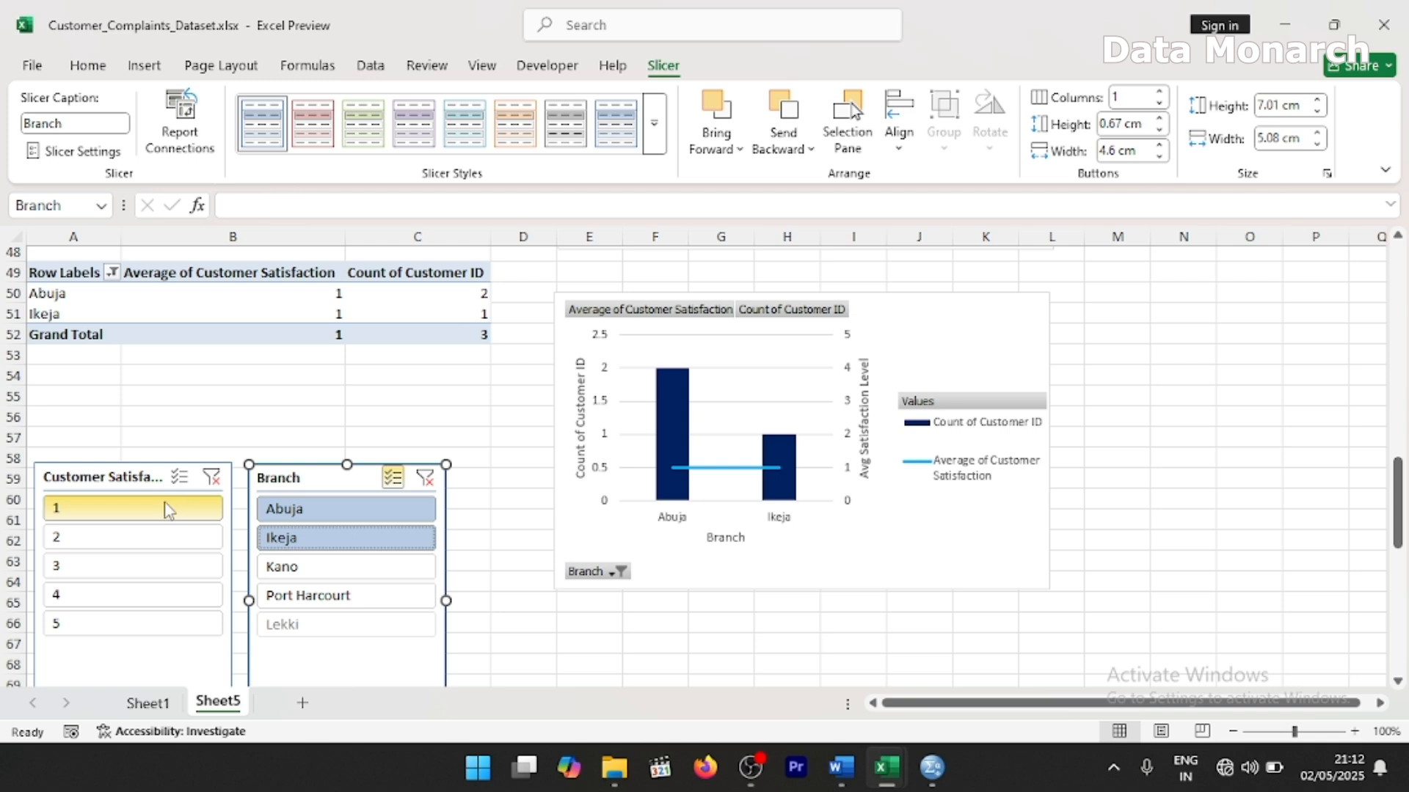
click(155, 542)
click(163, 569)
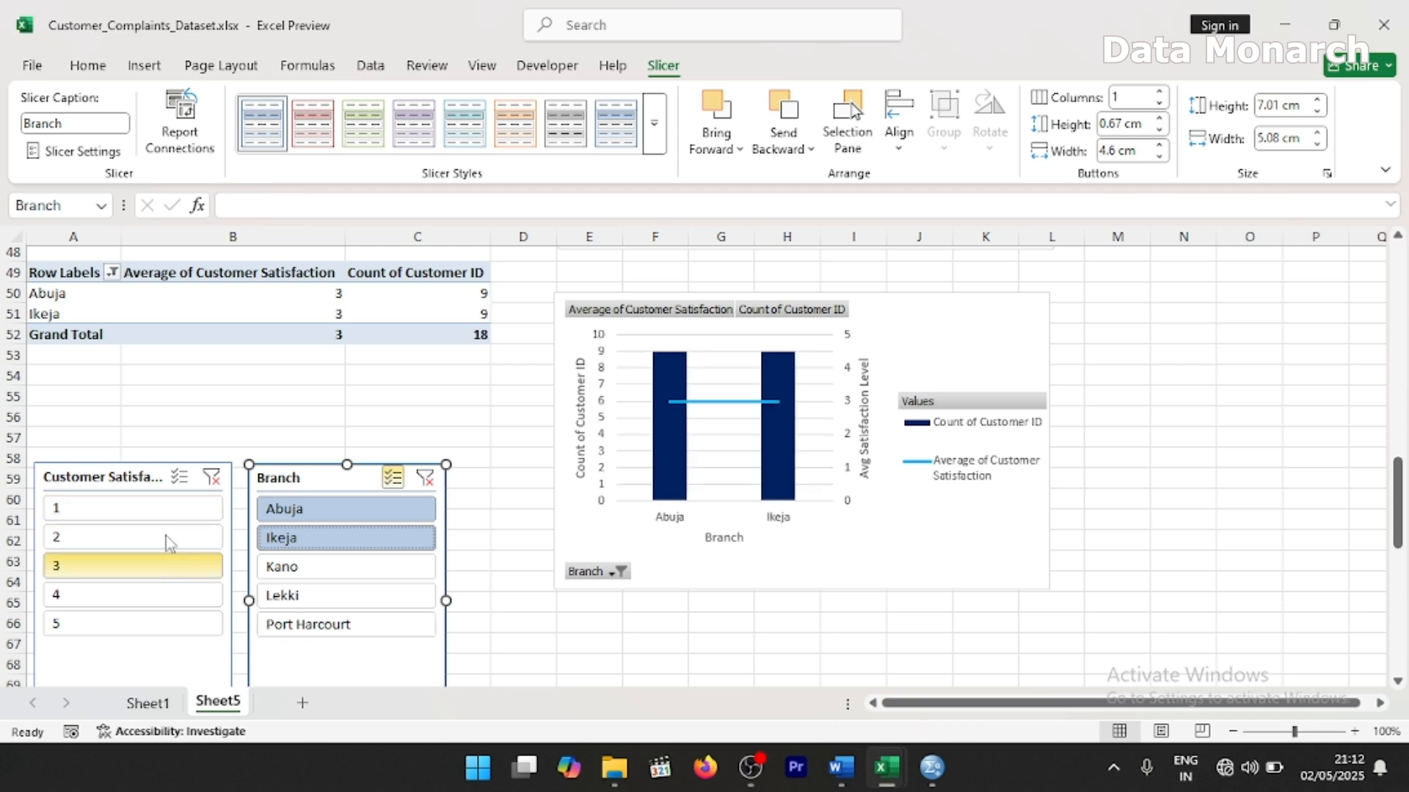
click(211, 479)
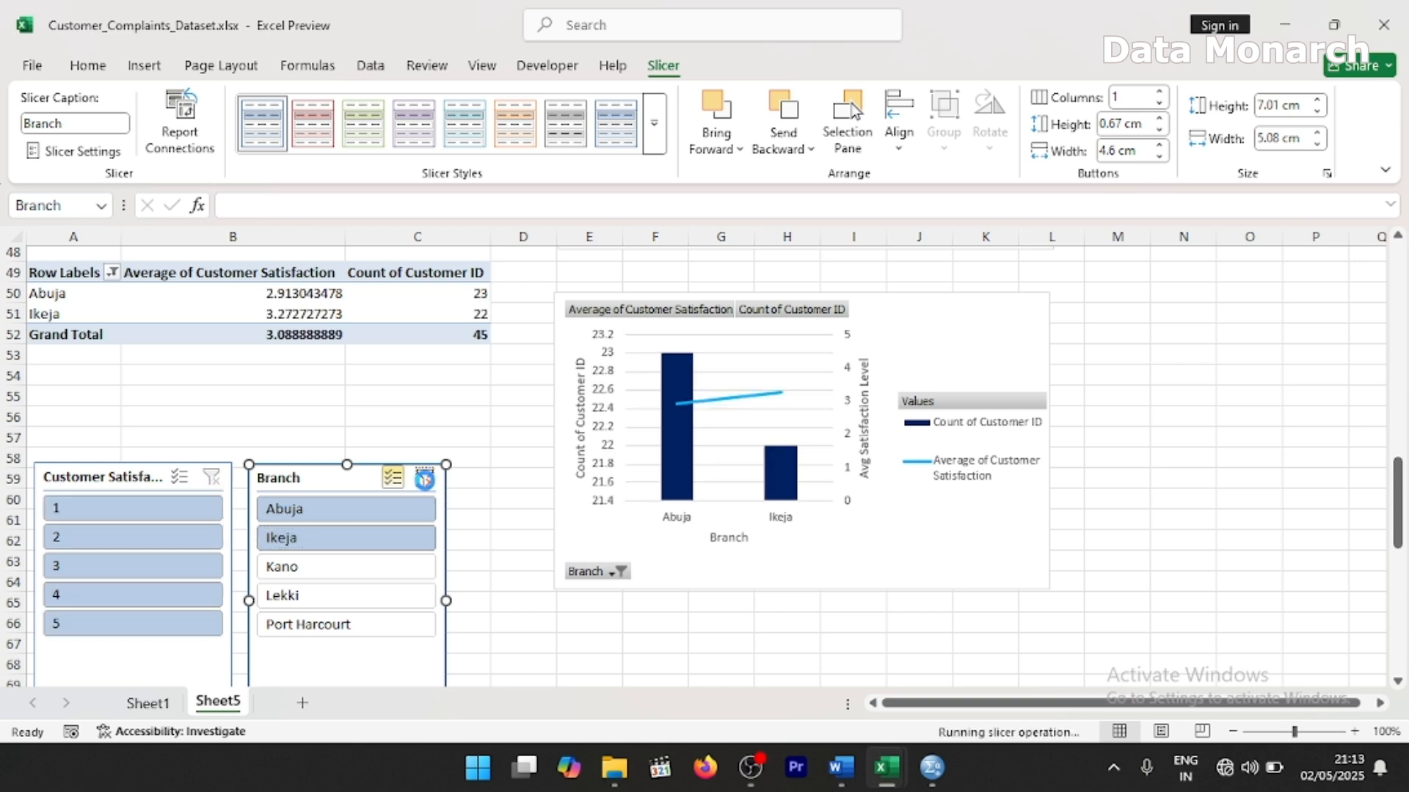
click(425, 480)
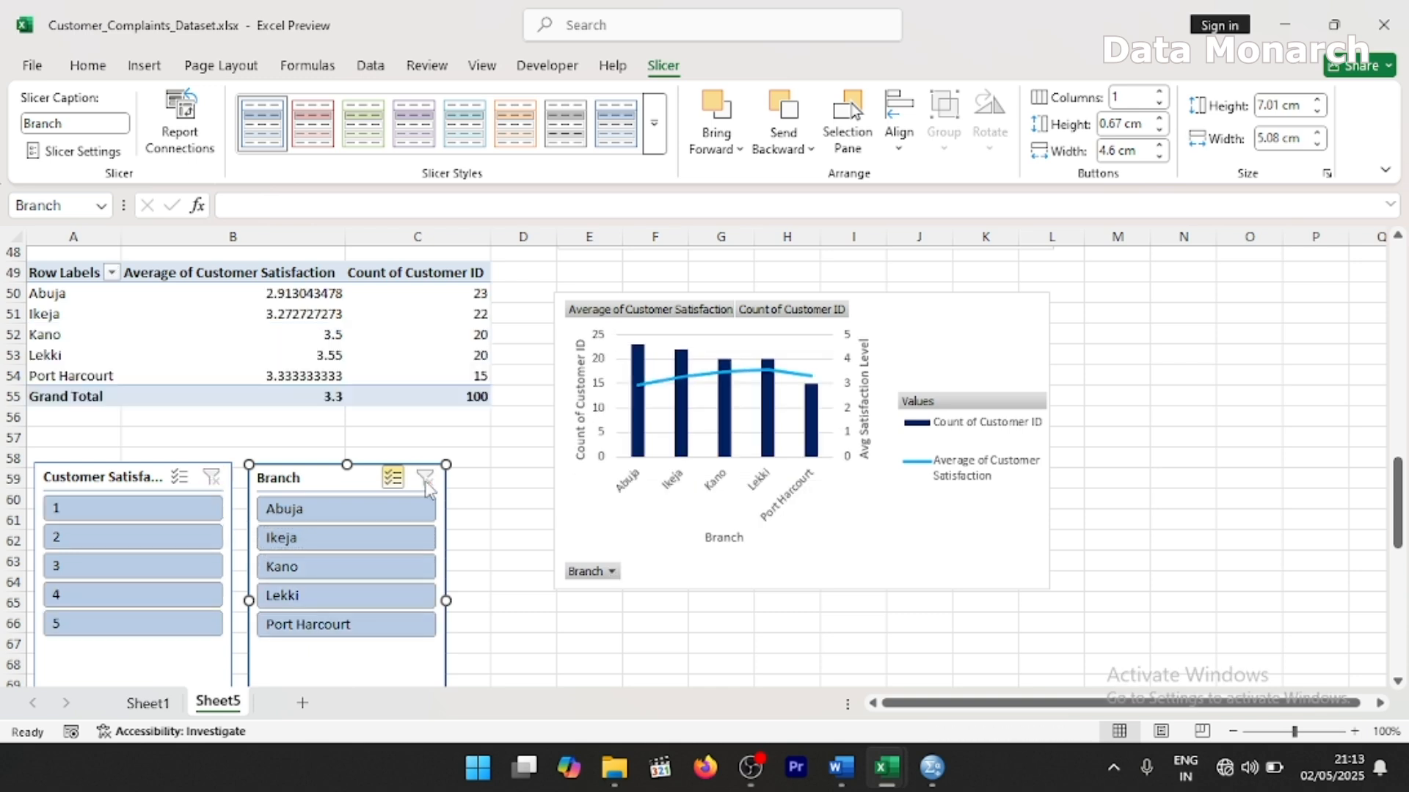
- Try other color styles, including orange, on the Customer Satisfaction slicer and restore its light blue style
click(126, 478)
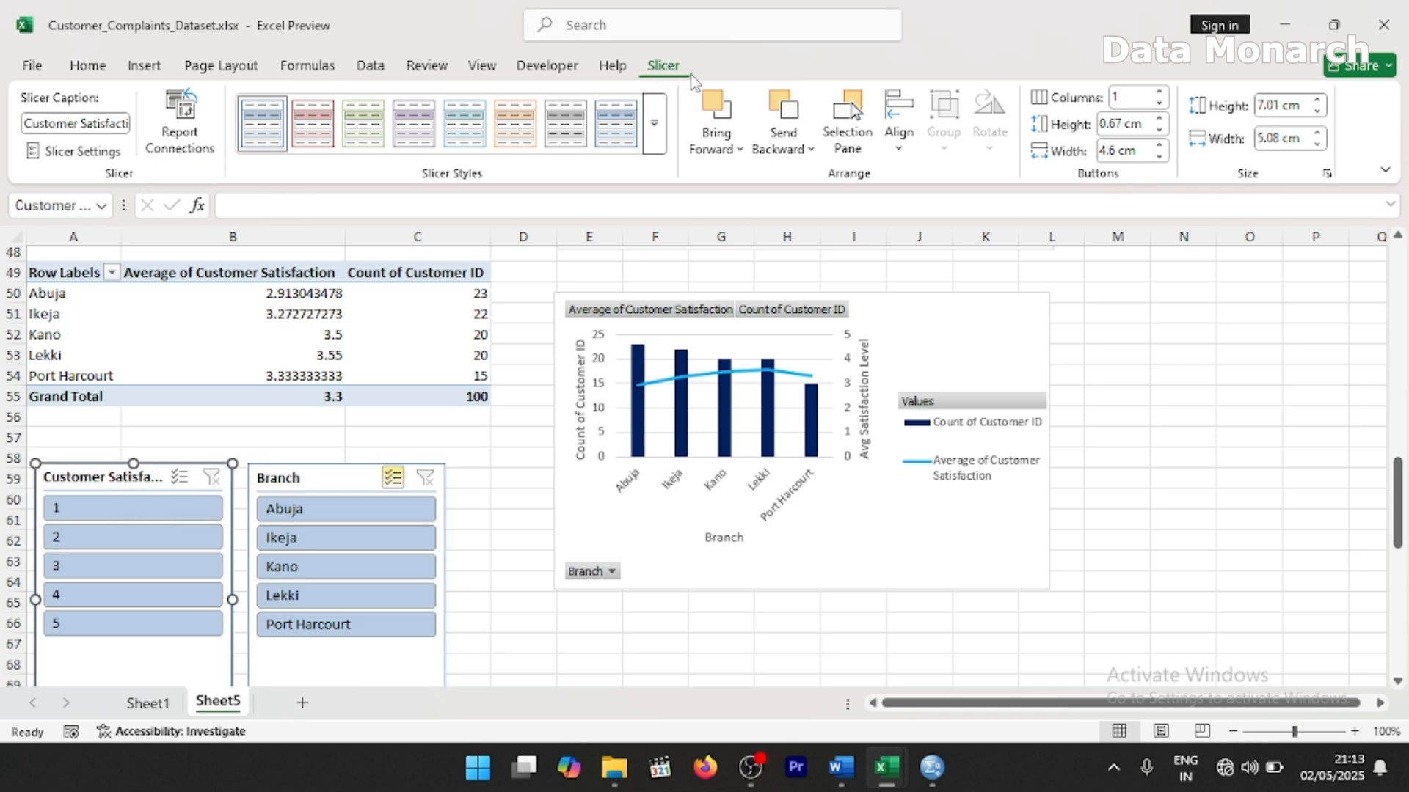
click(438, 121)
click(514, 121)
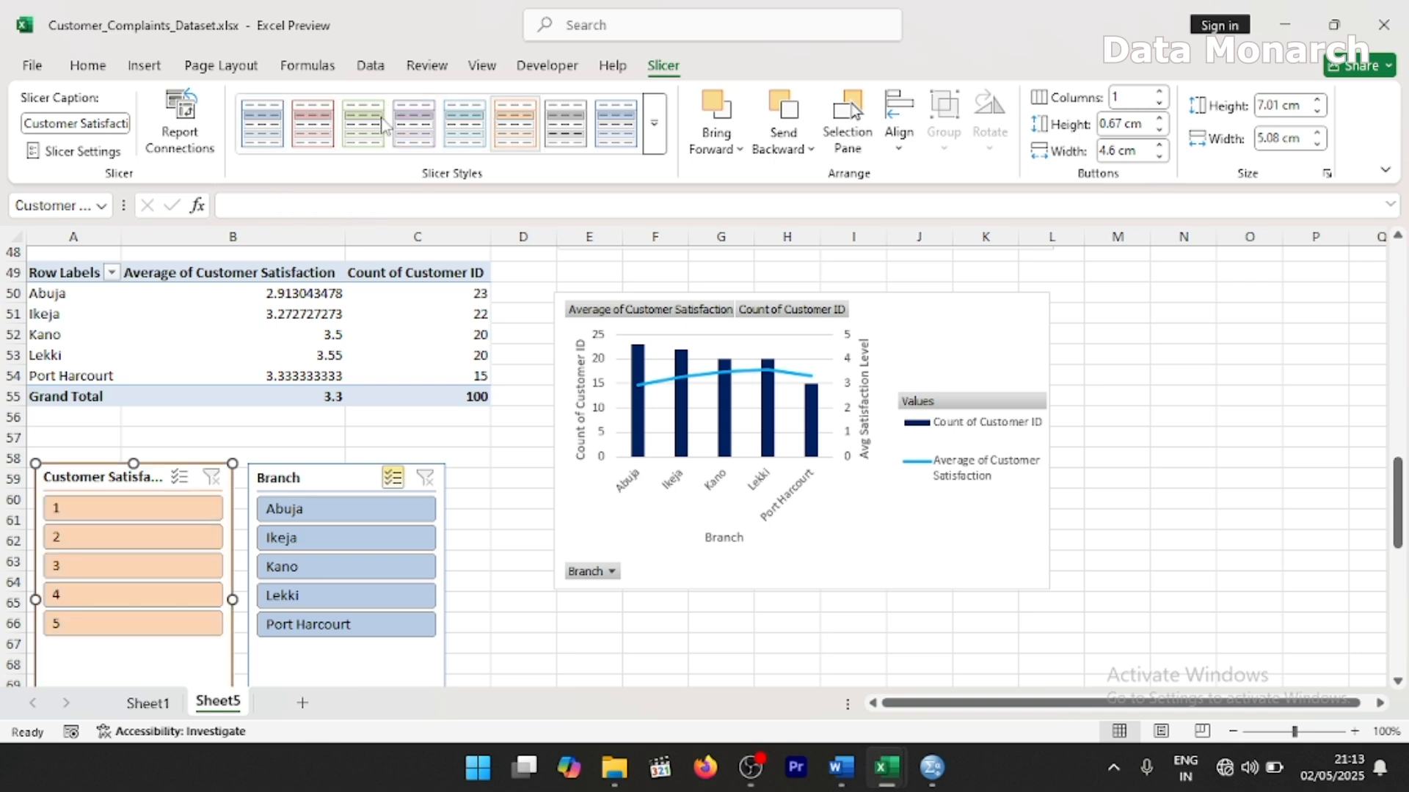
click(248, 130)
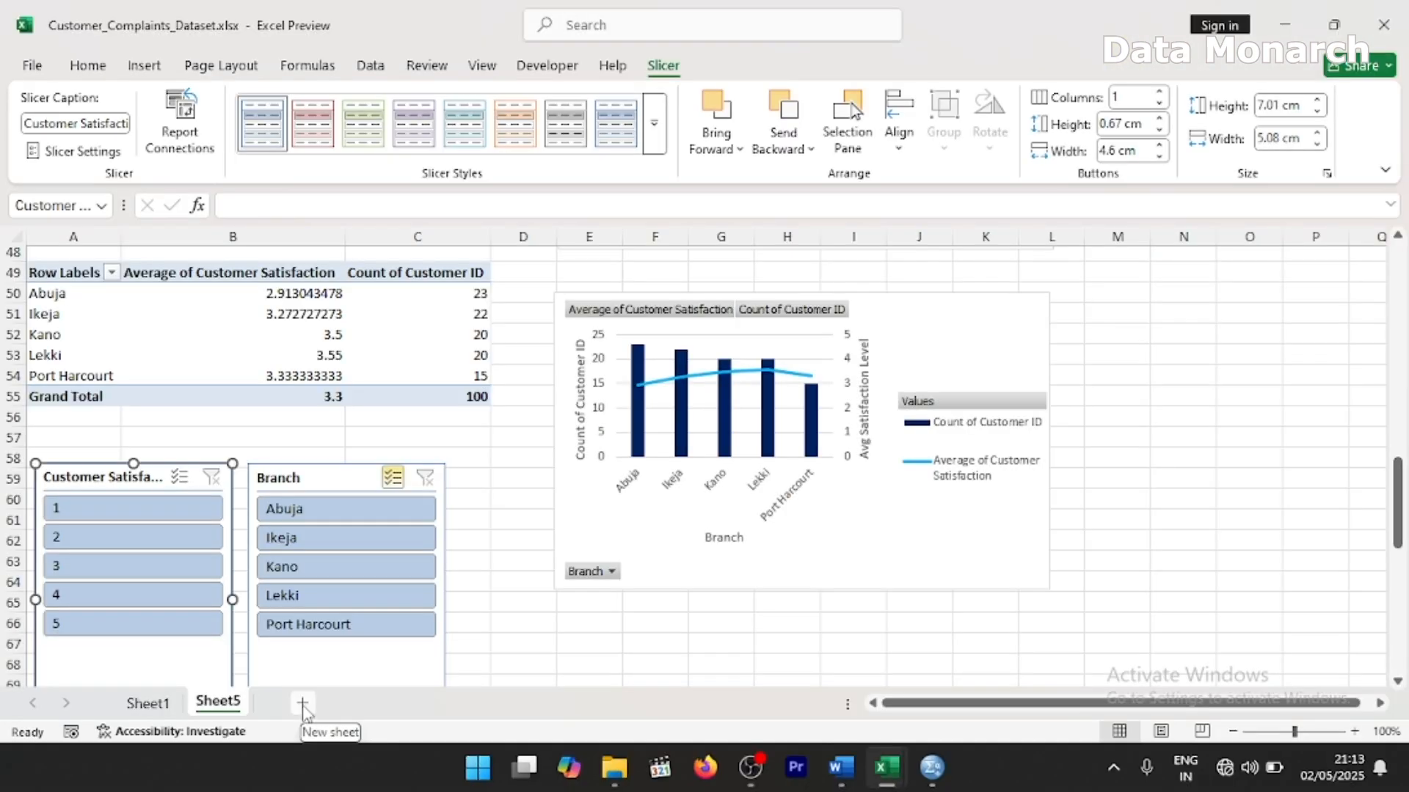
- Add a new worksheet and merge and center cells E2:K2 for the dashboard title
click(303, 703)
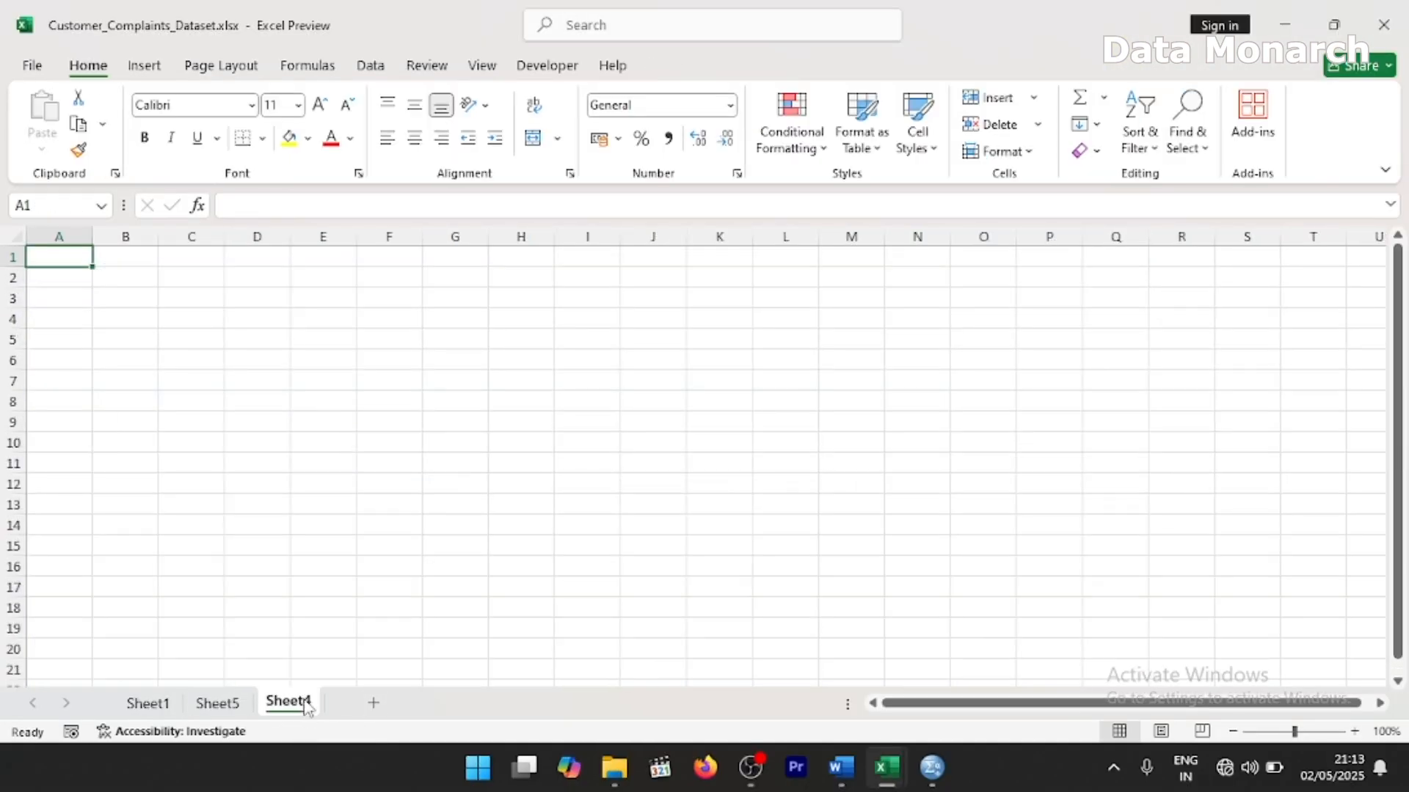
drag(336, 280, 692, 275)
click(541, 139)
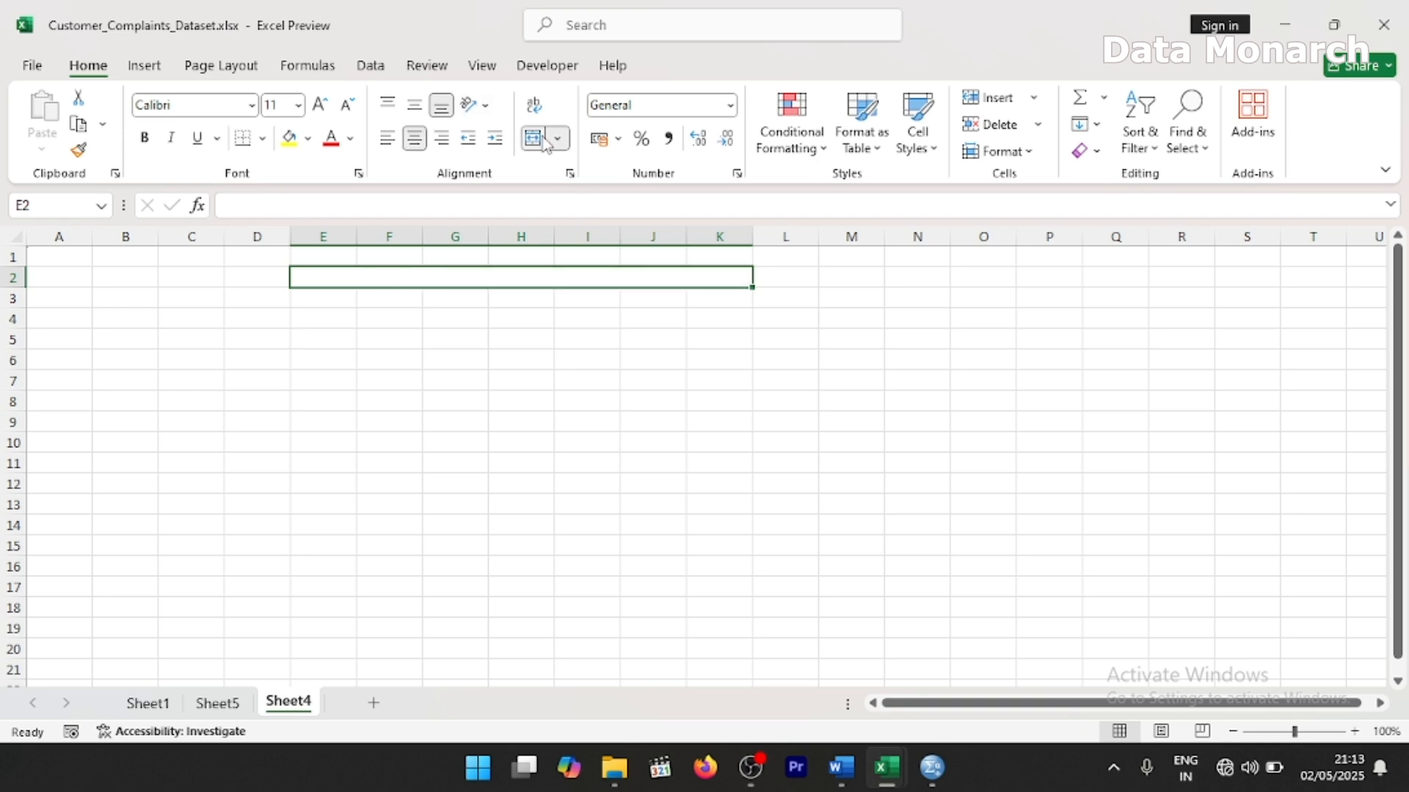
- Enter the title "CUSTOMER SERVICE DASHBOARD" in the merged cell and hide the sheet's gridlines
double_click(526, 278)
text(CUST)
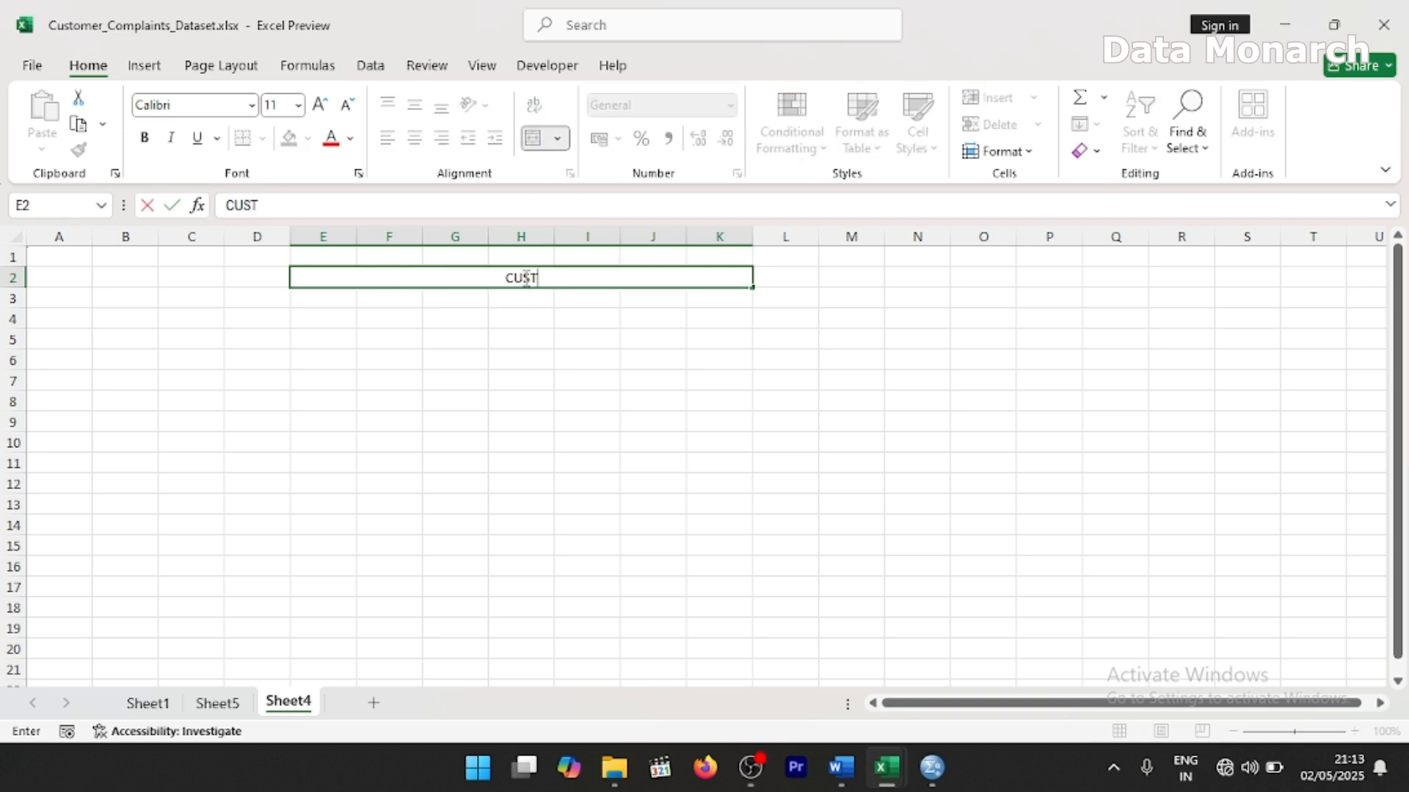
text(OMER SERVICE DASHBOARD)
click(191, 319)
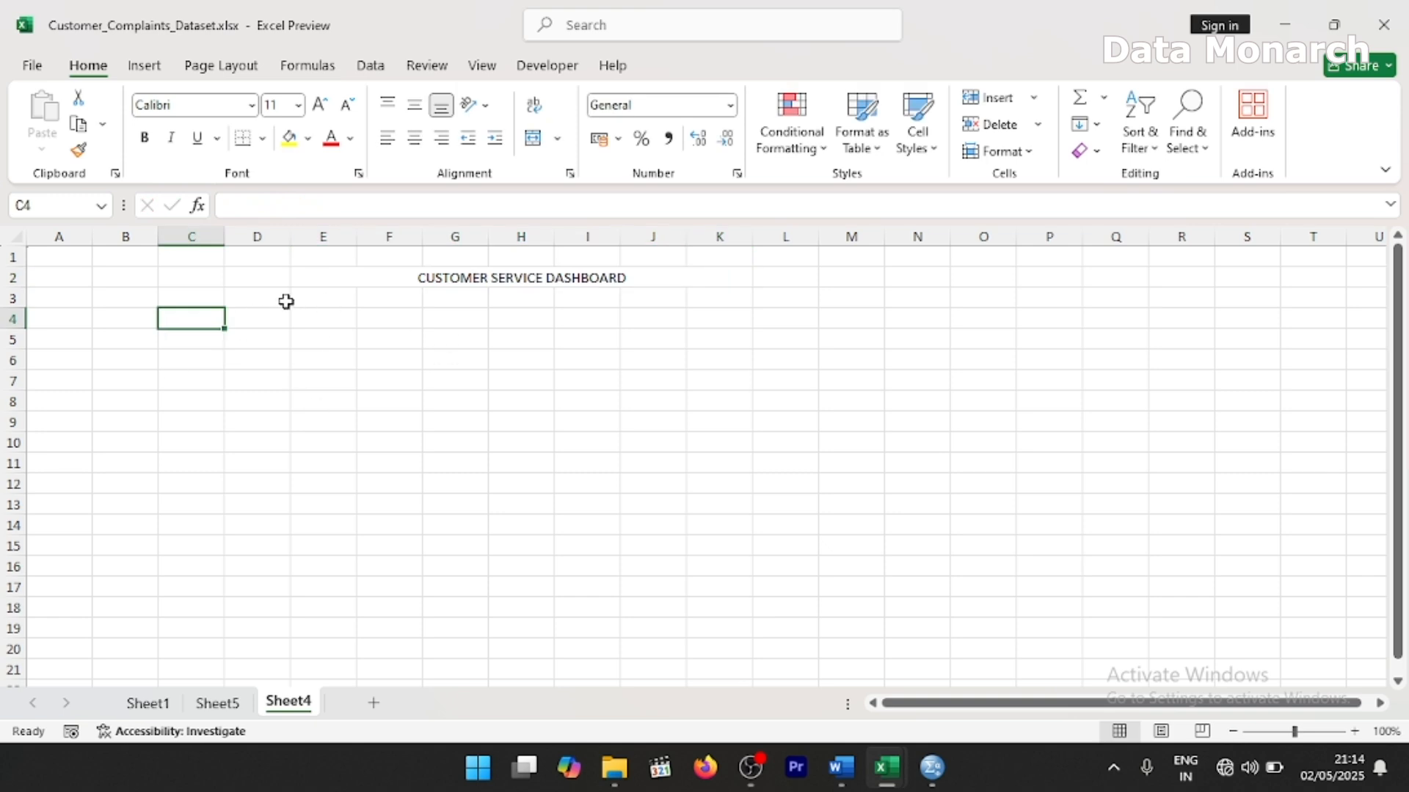
click(481, 65)
click(257, 124)
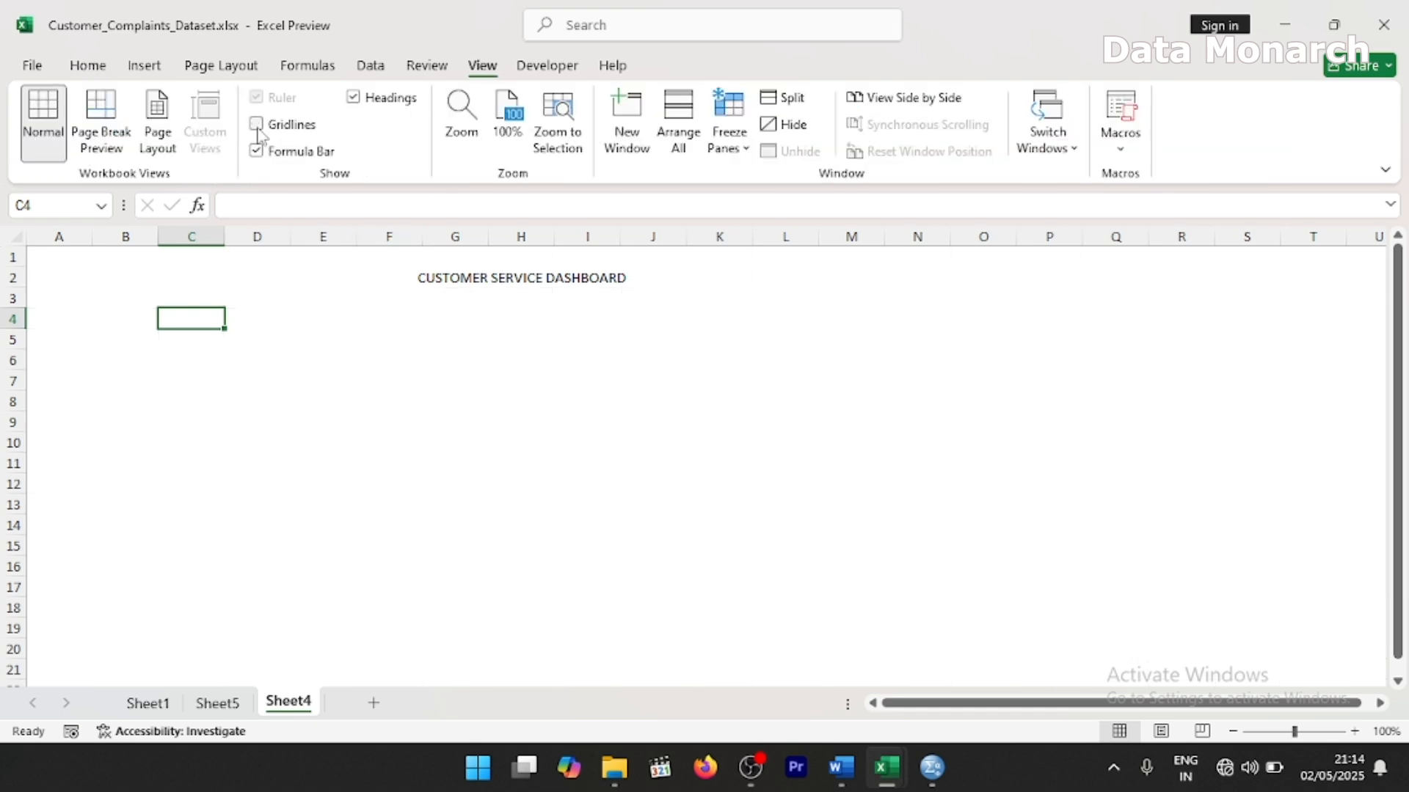
- Copy the Top Customer Complaint Type and Resolution Status Overview charts from Sheet5 and paste them into Sheet4 at B4
click(217, 703)
drag(1398, 502, 1402, 260)
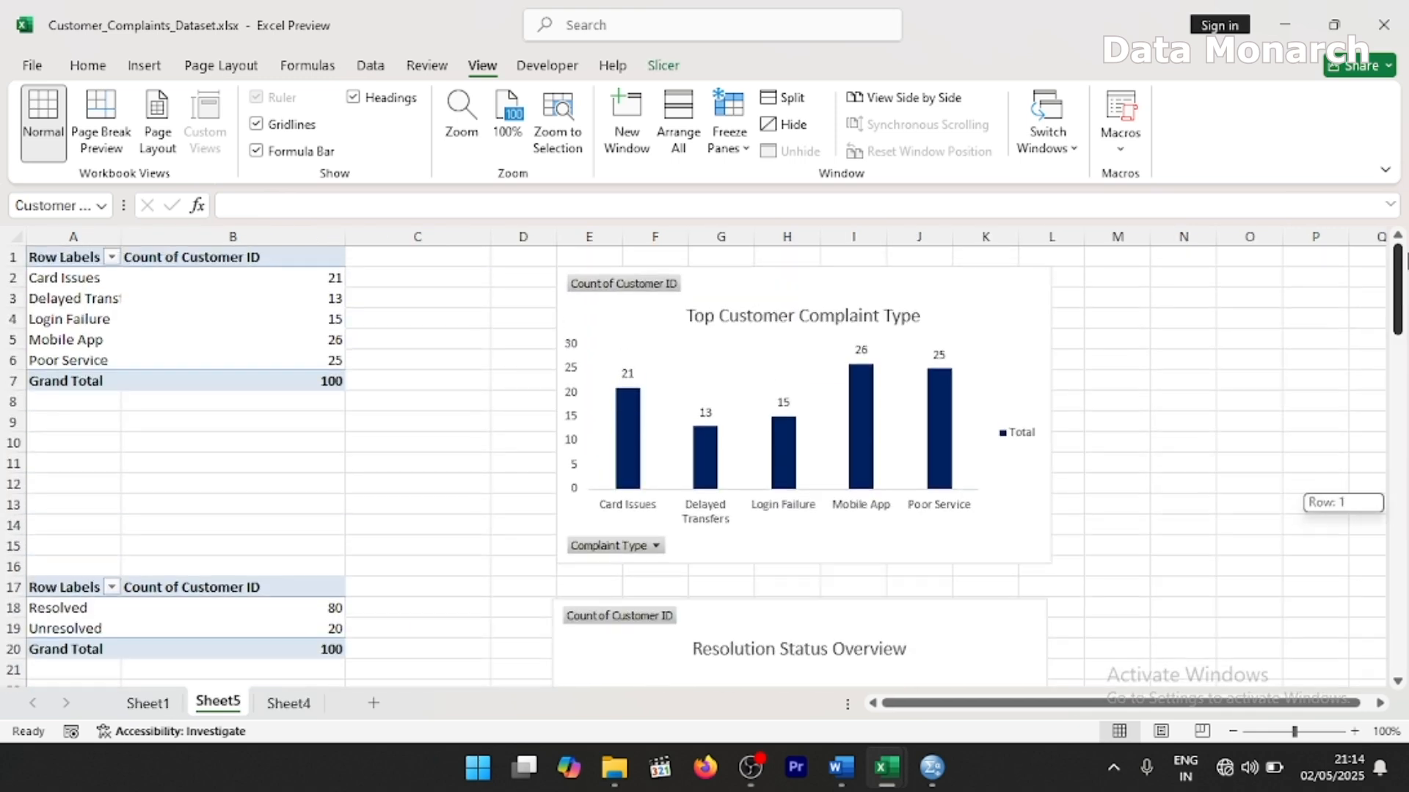
click(1004, 326)
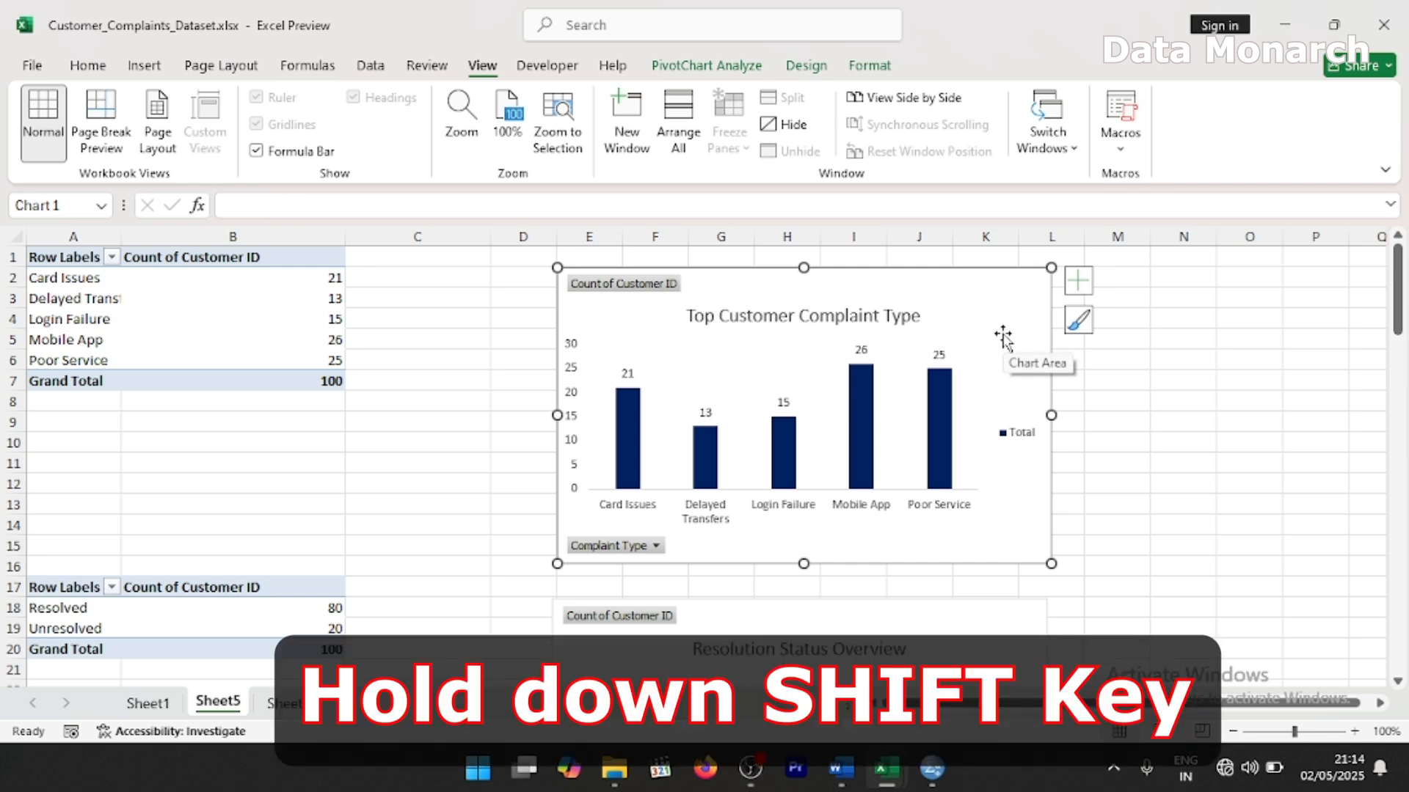
shift+click(996, 621)
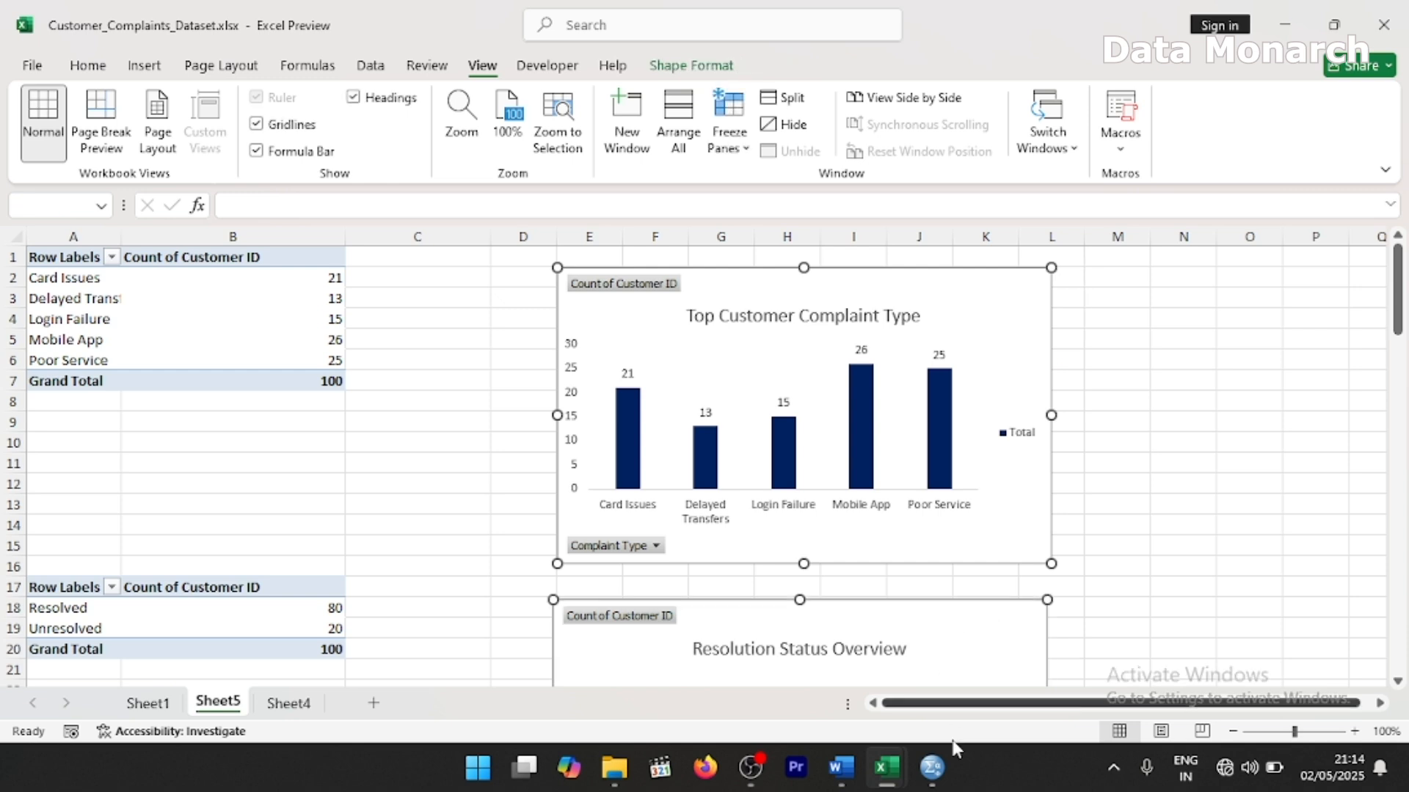
click(288, 703)
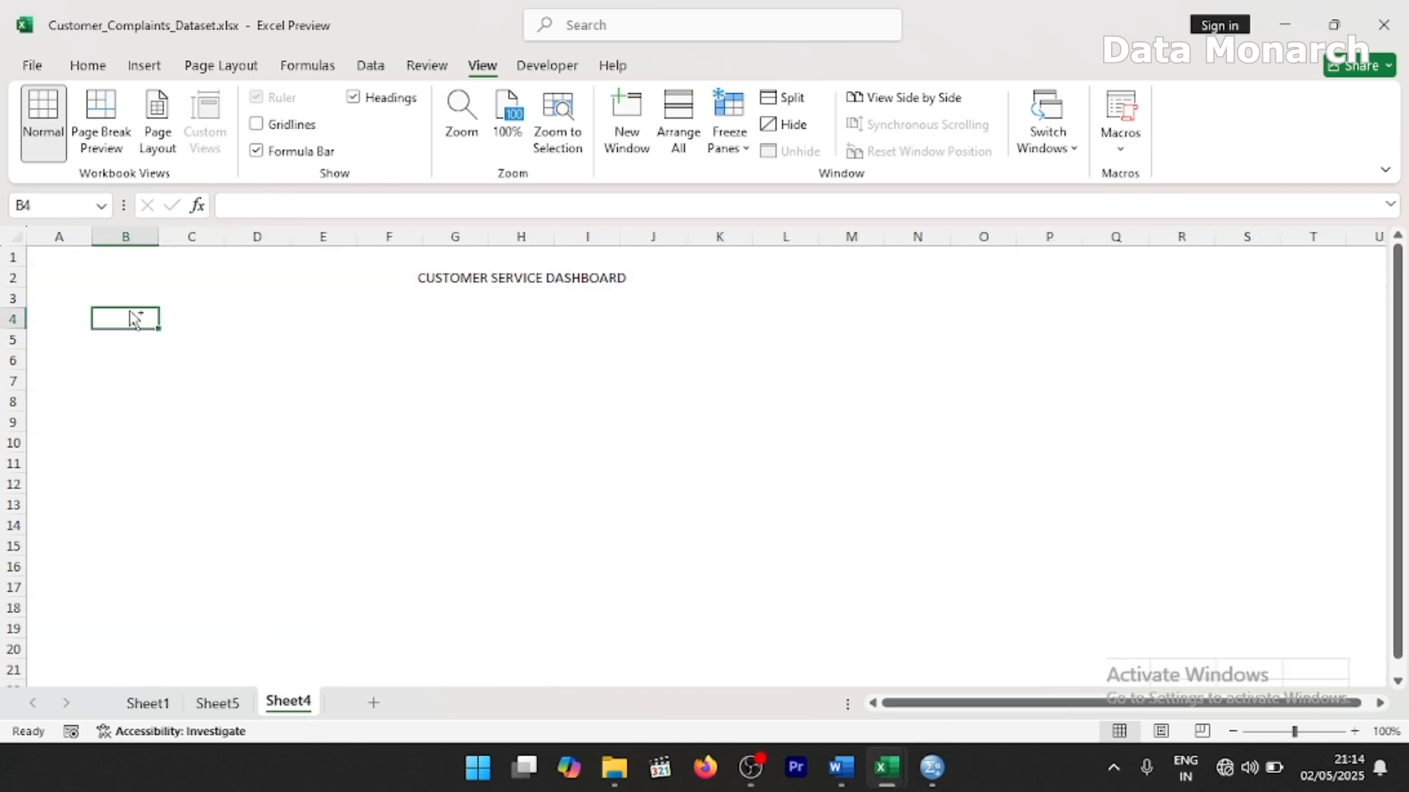
key(ctrl+v)
- Shrink the two pasted charts and arrange them side by side beneath the dashboard title
drag(703, 341, 529, 362)
drag(549, 596, 387, 571)
drag(841, 596, 522, 570)
drag(416, 597, 490, 575)
click(382, 550)
drag(388, 569, 479, 550)
drag(871, 569, 825, 566)
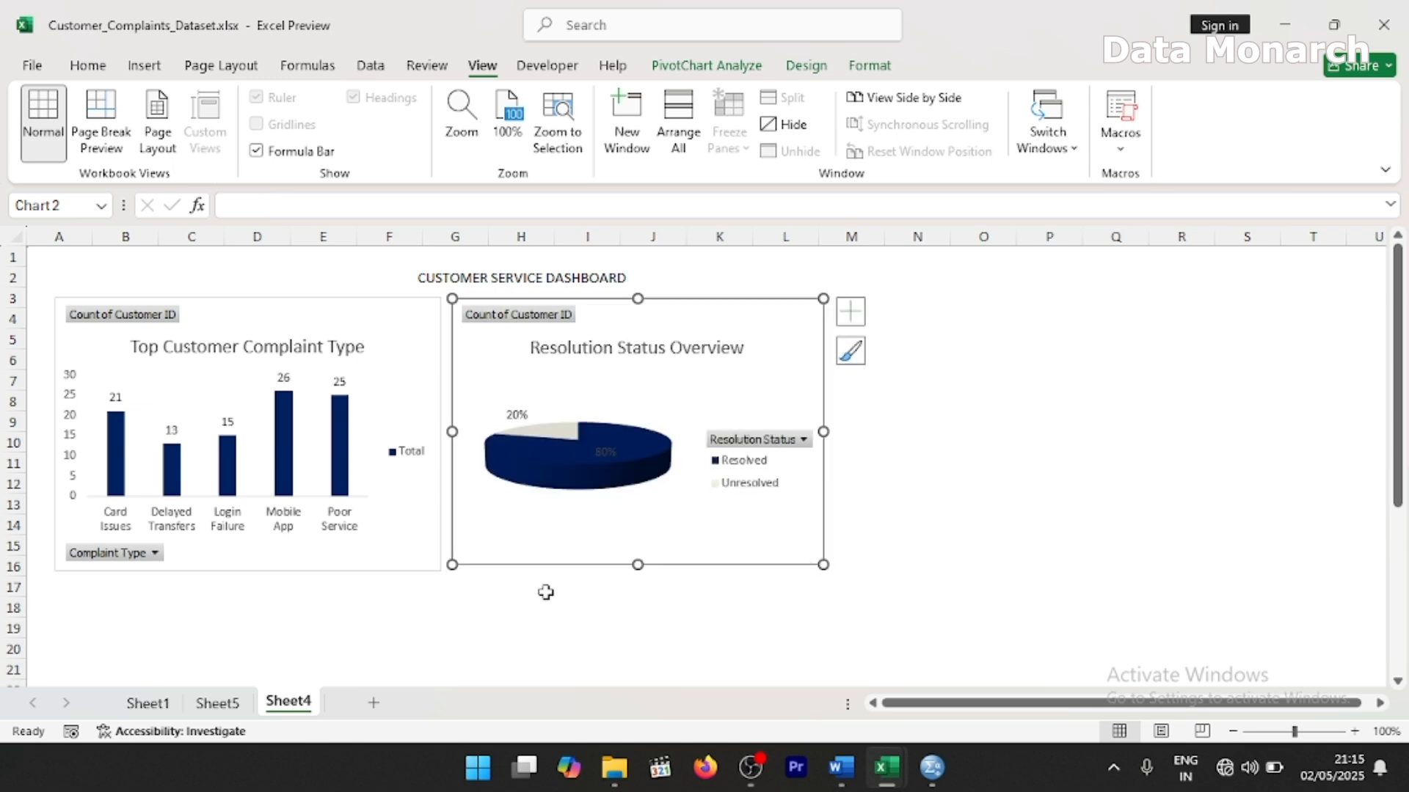
- Copy the Monthly Complaint Trend and branch satisfaction charts from Sheet5 and paste them into Sheet4 at B18
click(217, 703)
scroll(692, 519, down, 6)
click(692, 526)
scroll(692, 526, down, 5)
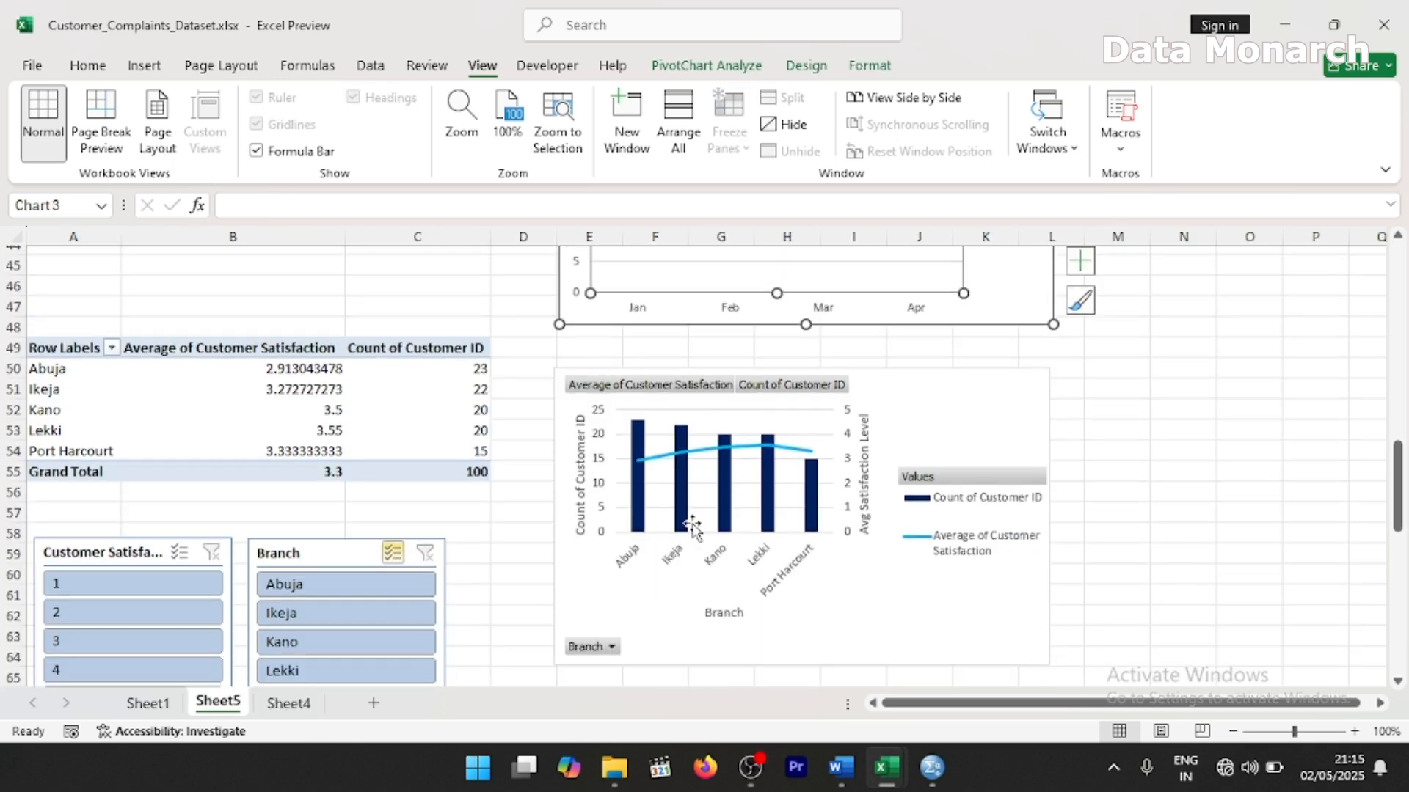
click(903, 400)
click(288, 703)
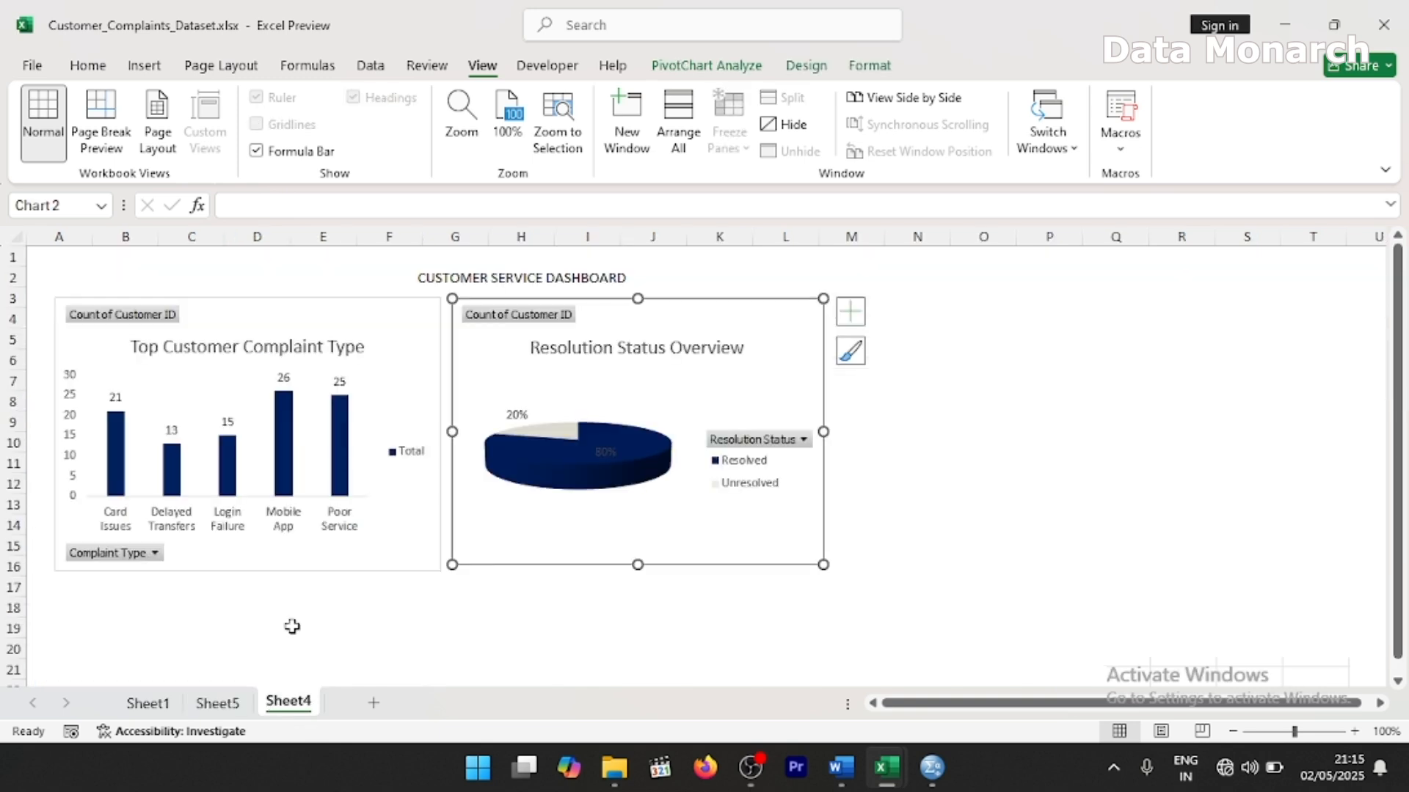
click(123, 609)
- Widen the Resolution Status Overview chart slightly and fit the Monthly Complaint Trend chart beneath the Top Customer Complaint Type chart
click(495, 498)
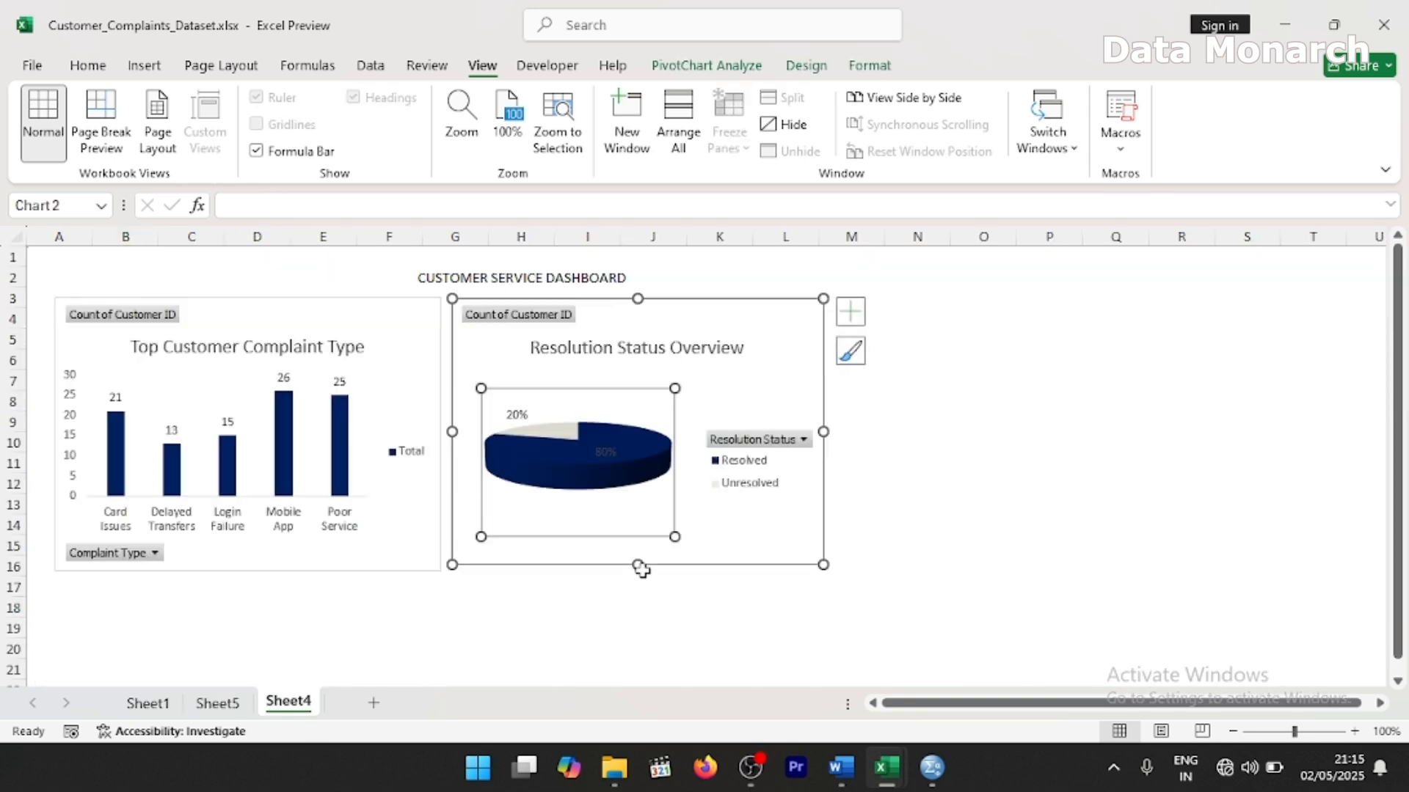
drag(823, 478, 843, 485)
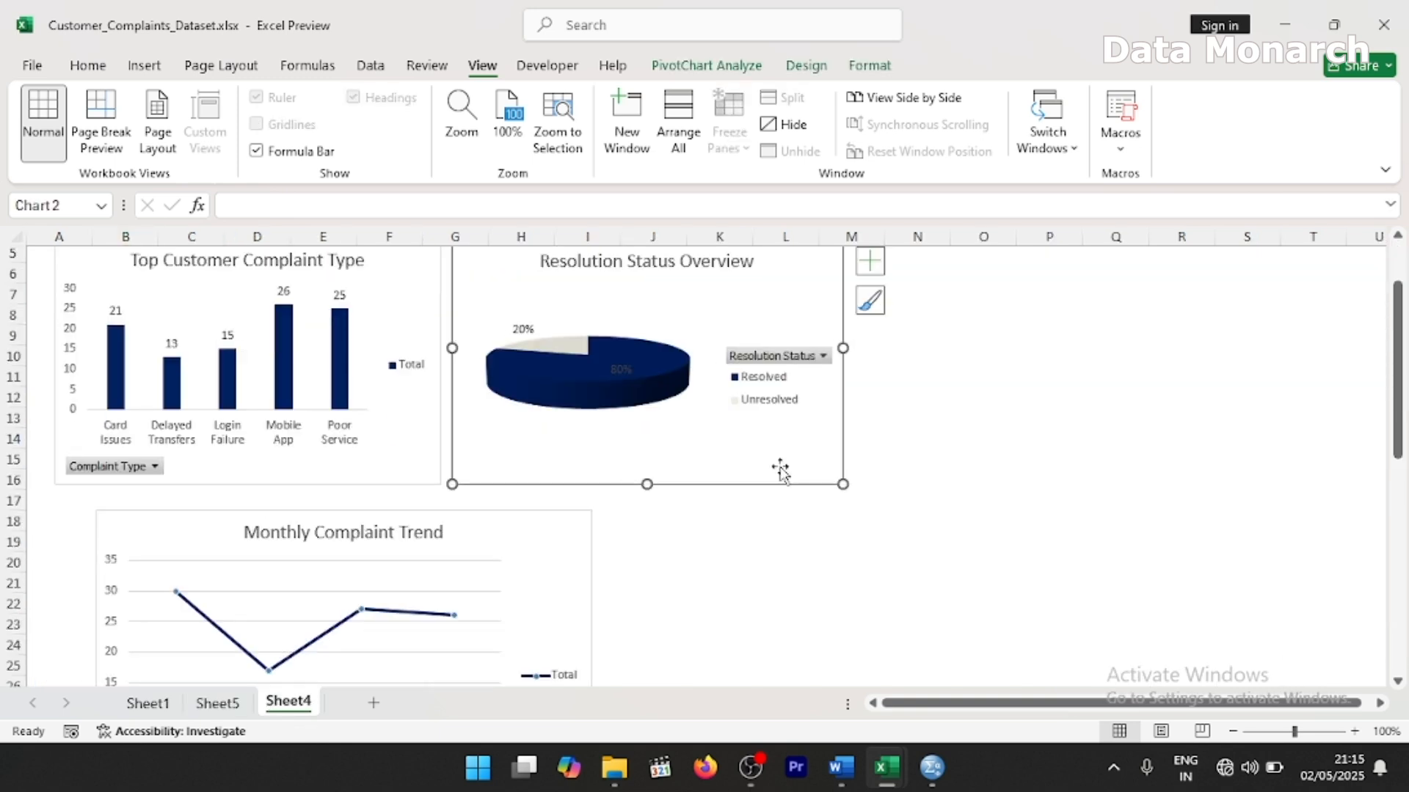
click(783, 521)
scroll(736, 573, down, 3)
click(572, 566)
drag(572, 566, 442, 592)
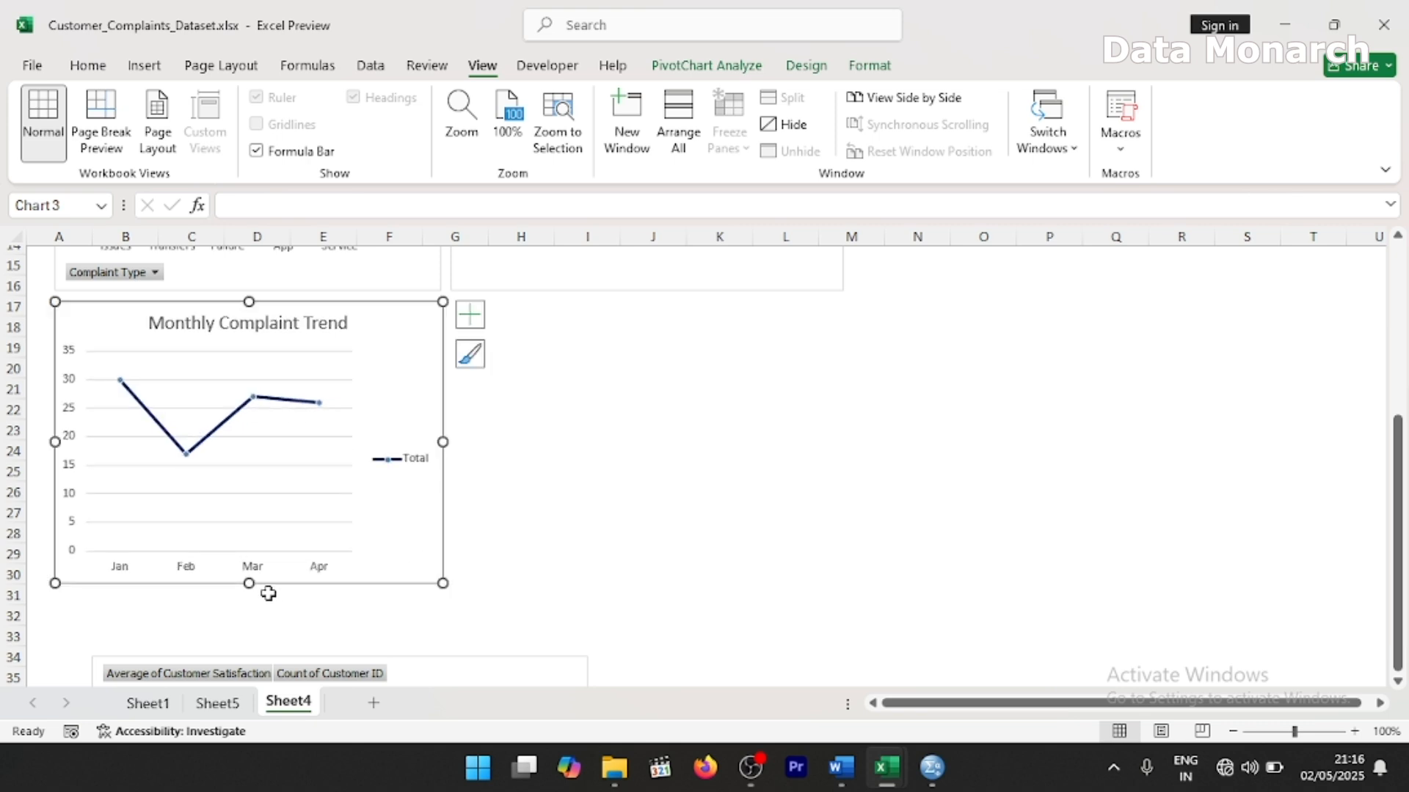
- Place the branch satisfaction chart beneath the Resolution Status Overview chart and resize it to line up with its neighbours
drag(428, 676, 789, 321)
drag(946, 449, 848, 446)
click(720, 613)
click(649, 590)
drag(649, 589, 647, 593)
click(595, 622)
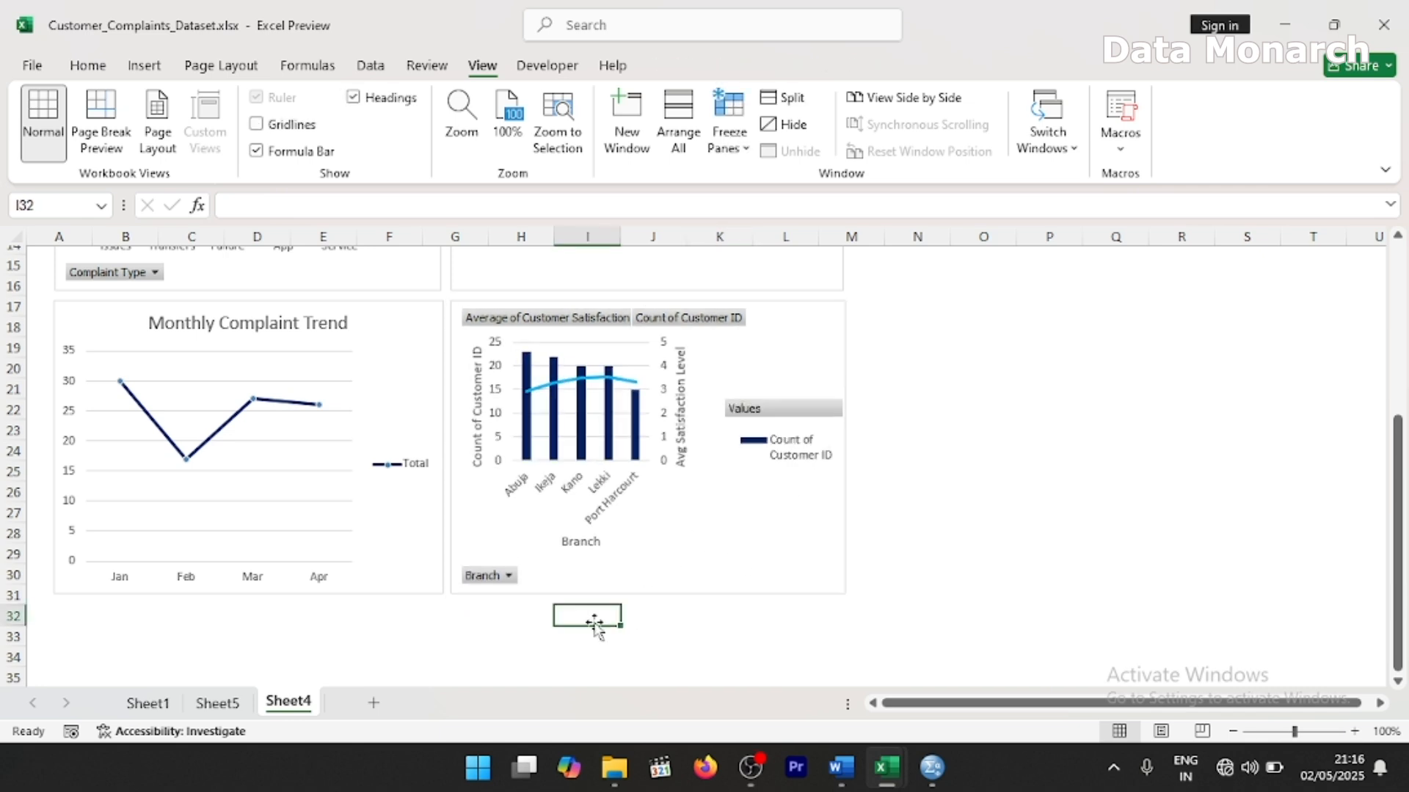
- Copy the Customer Satisfaction and Branch slicers from Sheet5 and paste them beside the charts on Sheet4
click(220, 705)
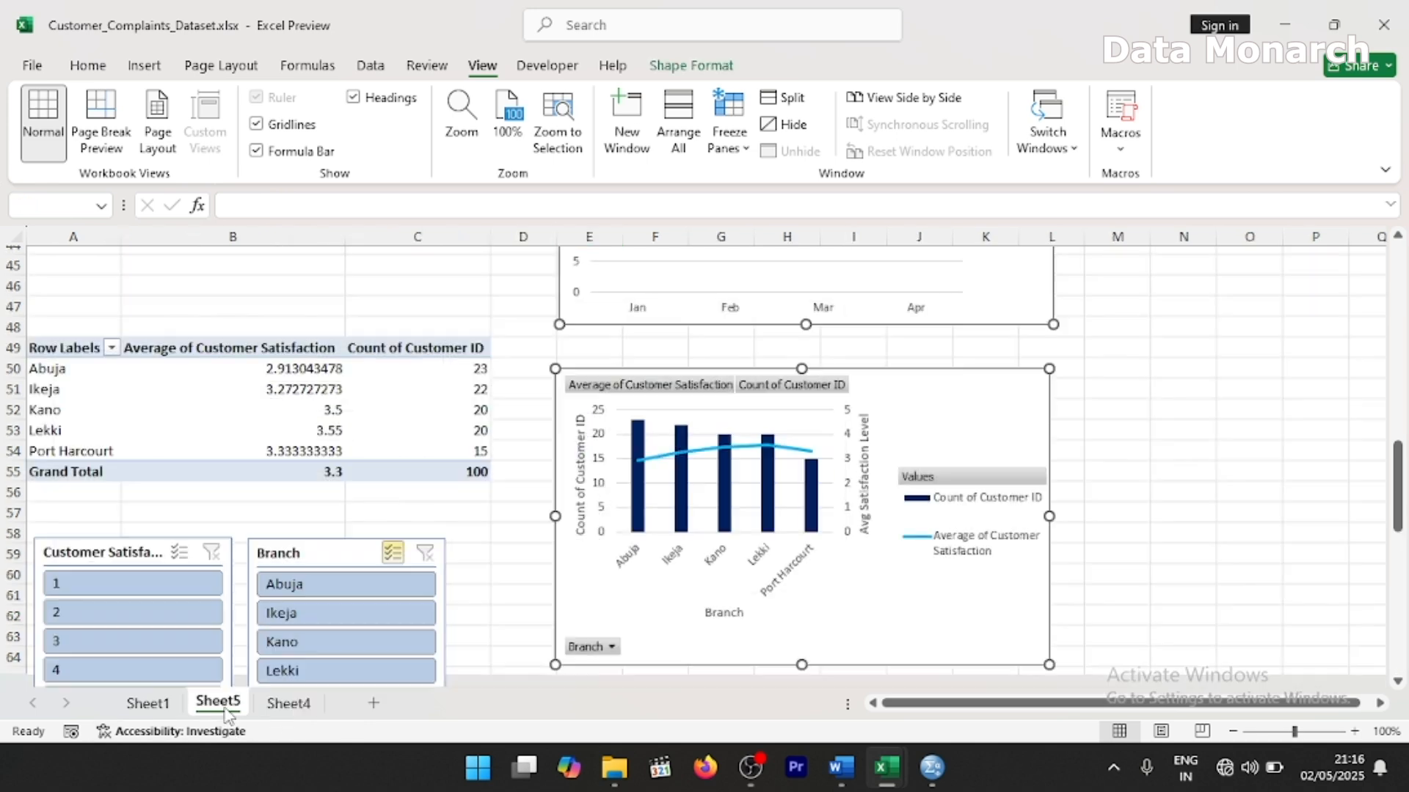
click(134, 554)
click(324, 552)
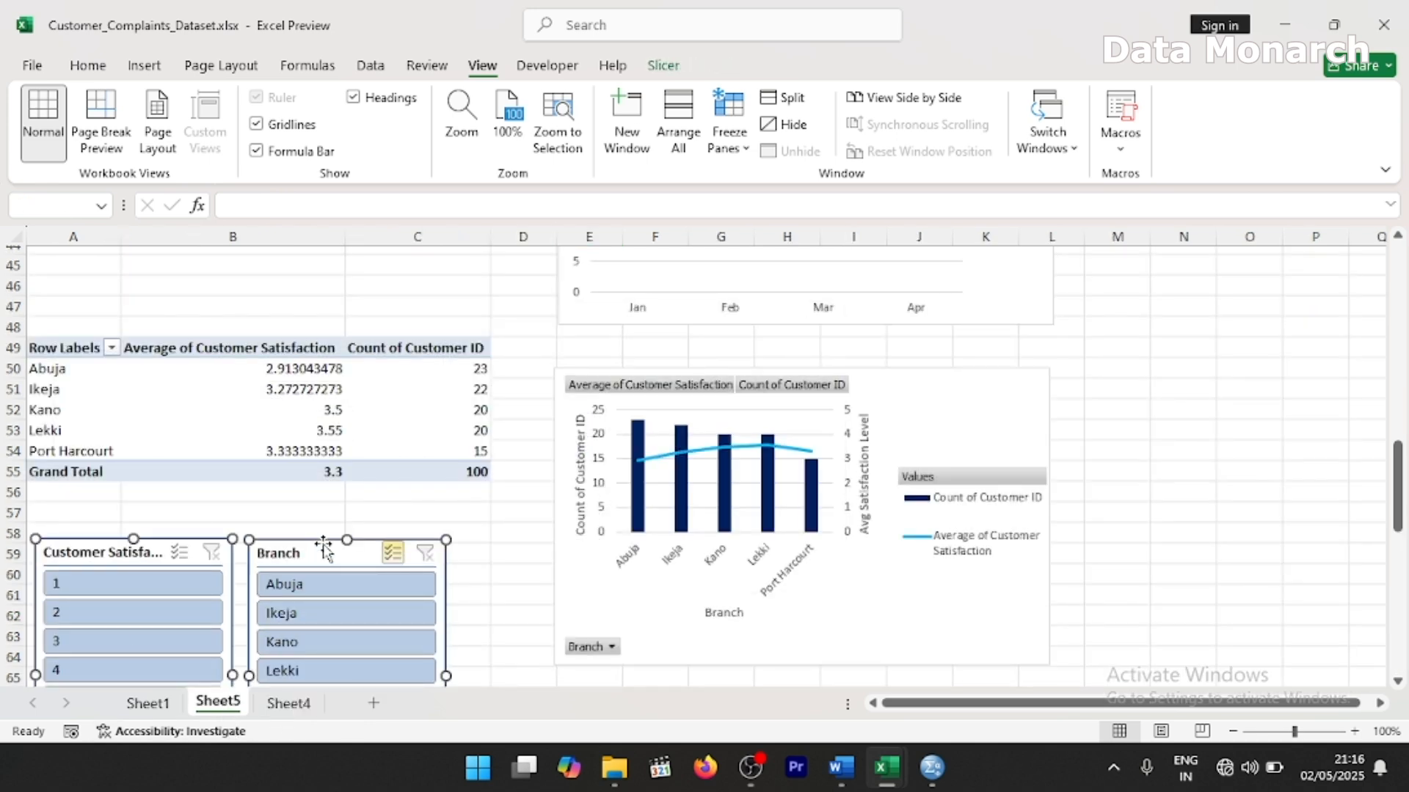
click(289, 705)
scroll(893, 447, up, 5)
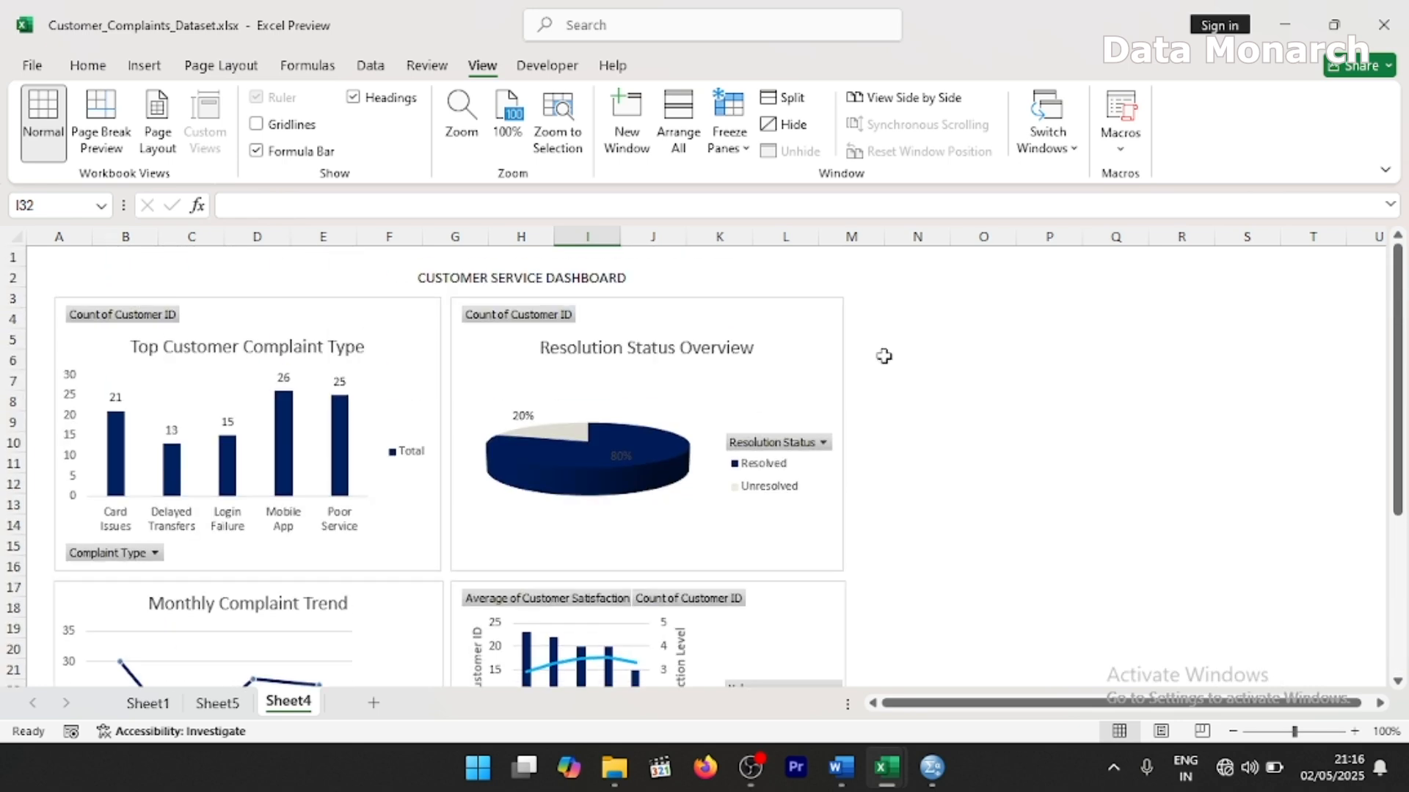
click(875, 323)
key(ctrl+v)
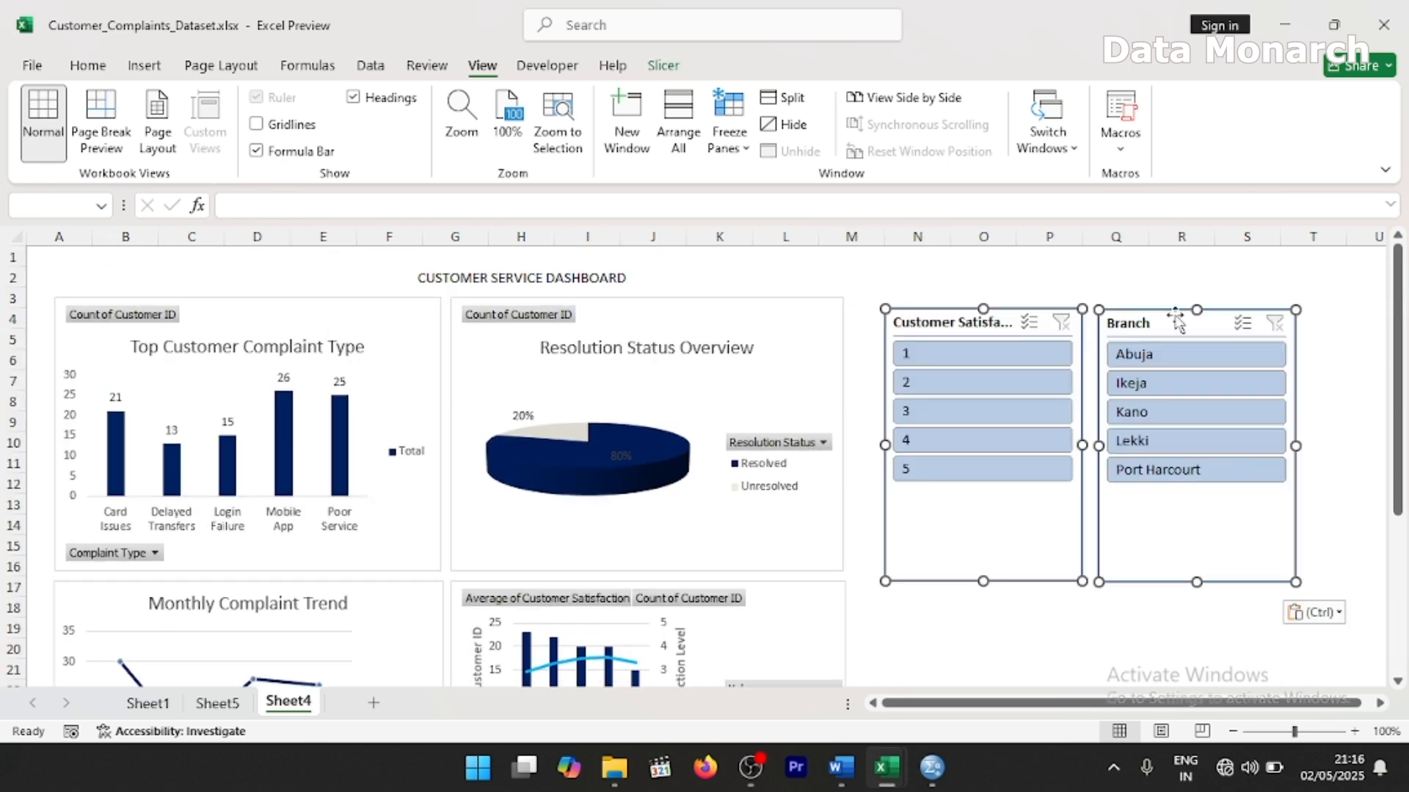
- Stack the slicers alongside the charts, with Branch next to Resolution Status Overview and Customer Satisfaction directly beneath it
drag(918, 317, 871, 454)
drag(1064, 410, 911, 316)
drag(1397, 323, 1398, 393)
drag(978, 531, 995, 676)
drag(1398, 528, 1397, 447)
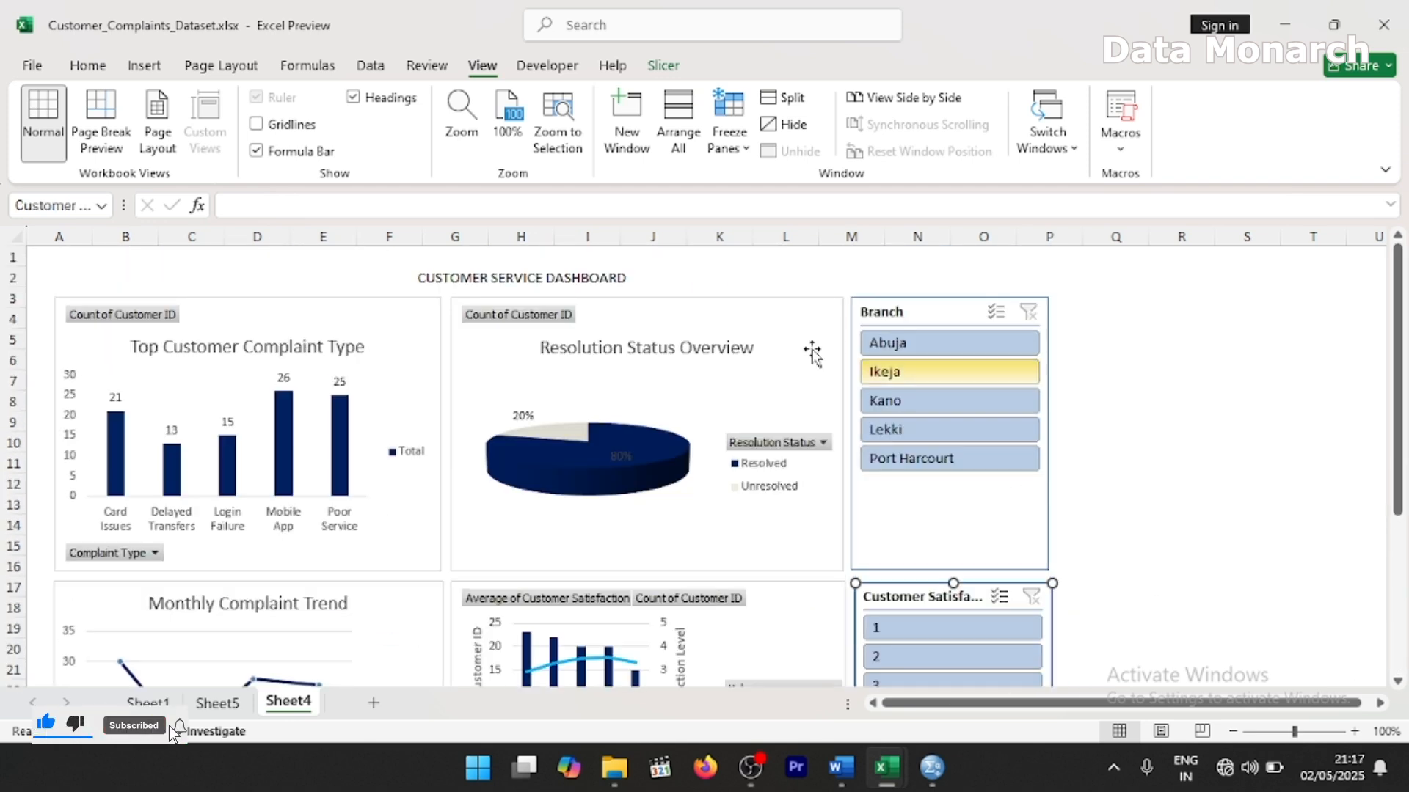
- Format the "CUSTOMER SERVICE DASHBOARD" title as 18-point bold red text
double_click(554, 281)
drag(626, 281, 449, 280)
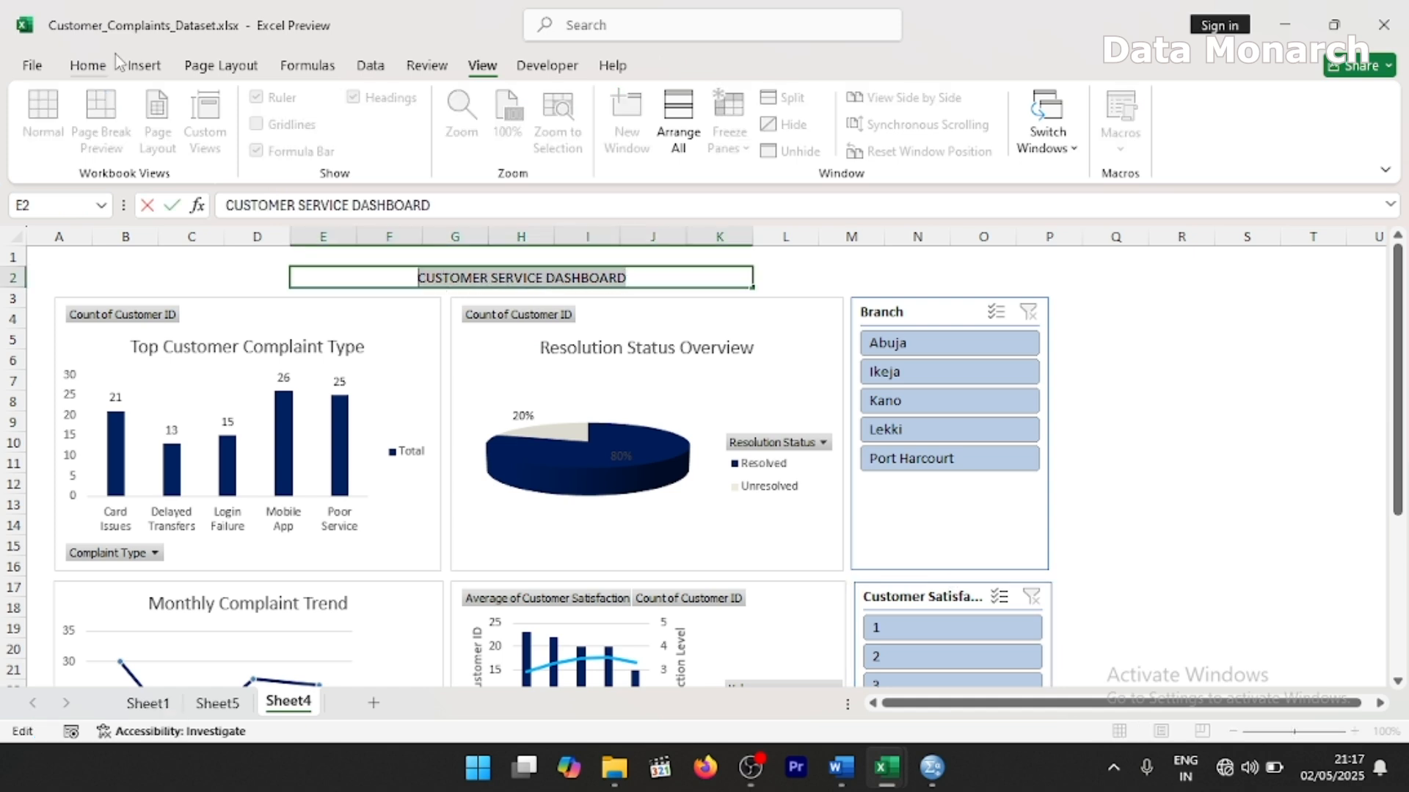
click(88, 64)
click(297, 105)
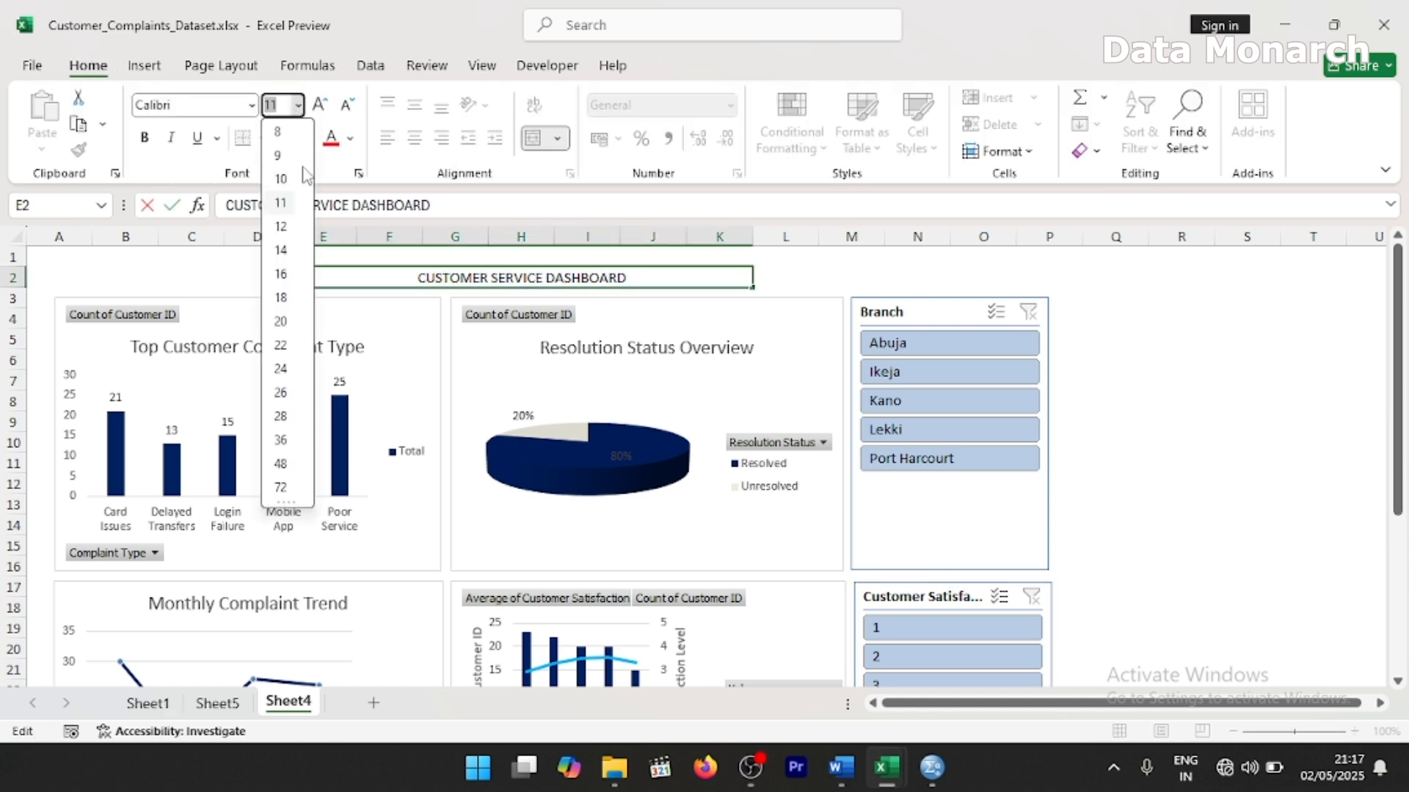
click(283, 298)
click(145, 139)
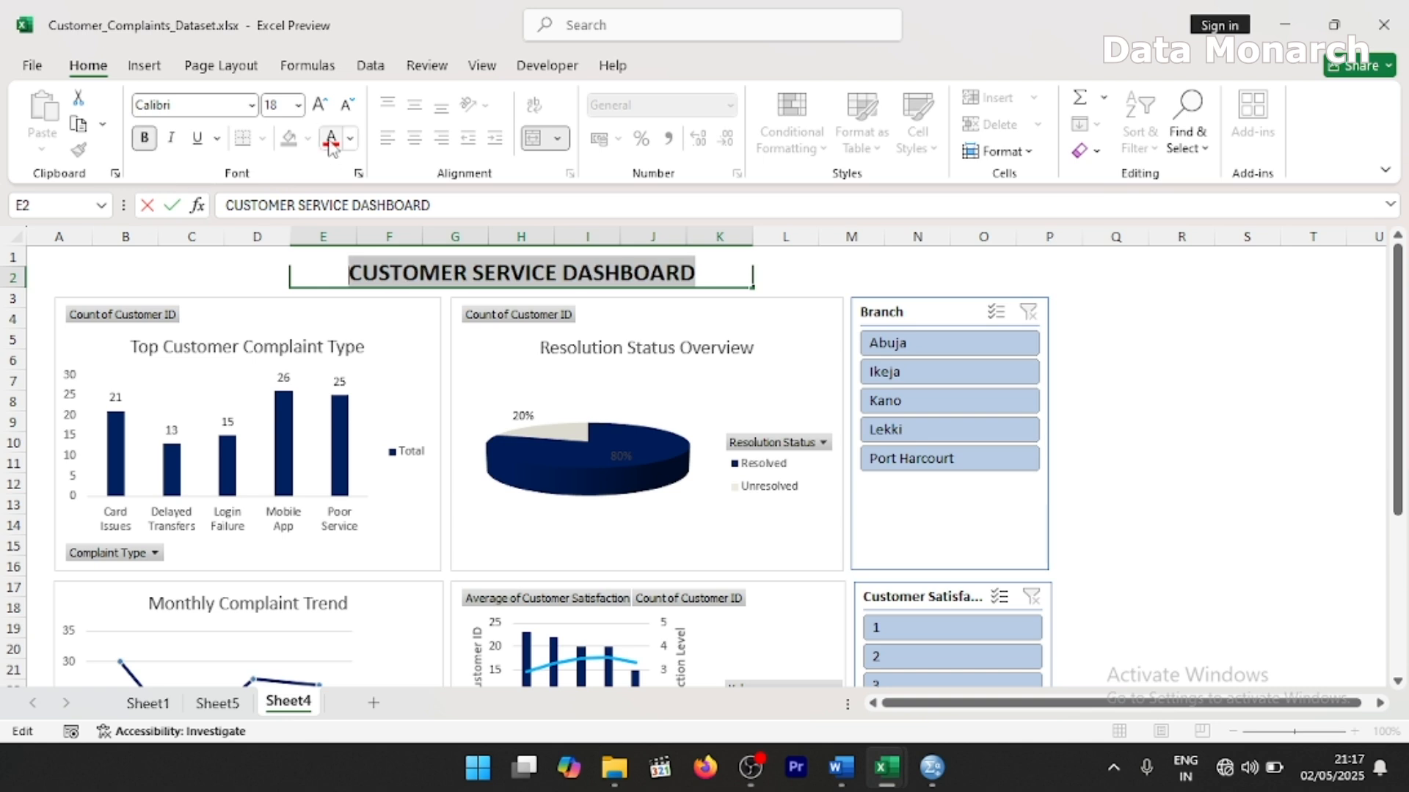
click(331, 144)
click(543, 360)
- Zoom the sheet out to 59% to view the whole dashboard, with an empty cell outside it selected
mouse_move(1295, 732)
mouse_down()
mouse_move(1266, 732)
mouse_move(1279, 732)
mouse_up()
click(1265, 733)
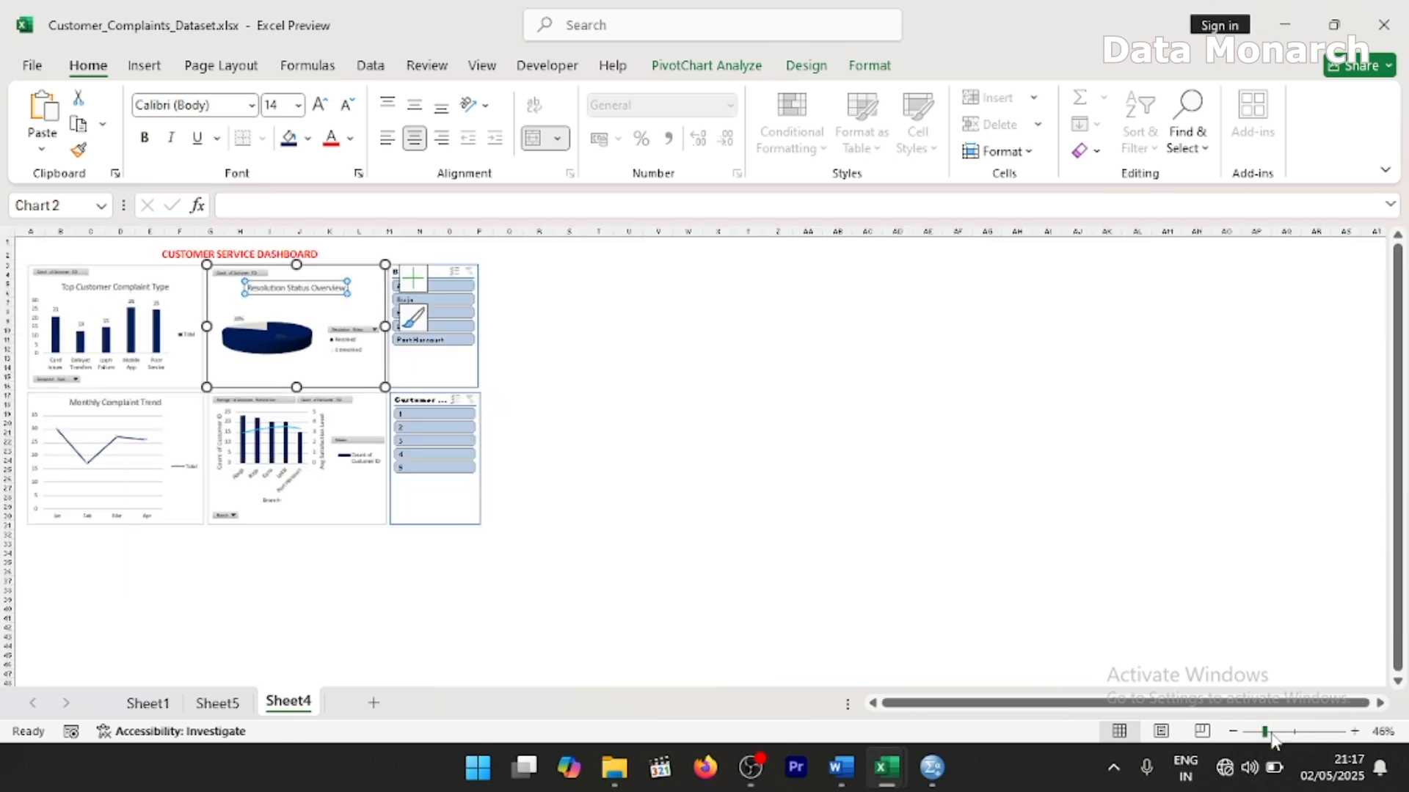
click(1272, 733)
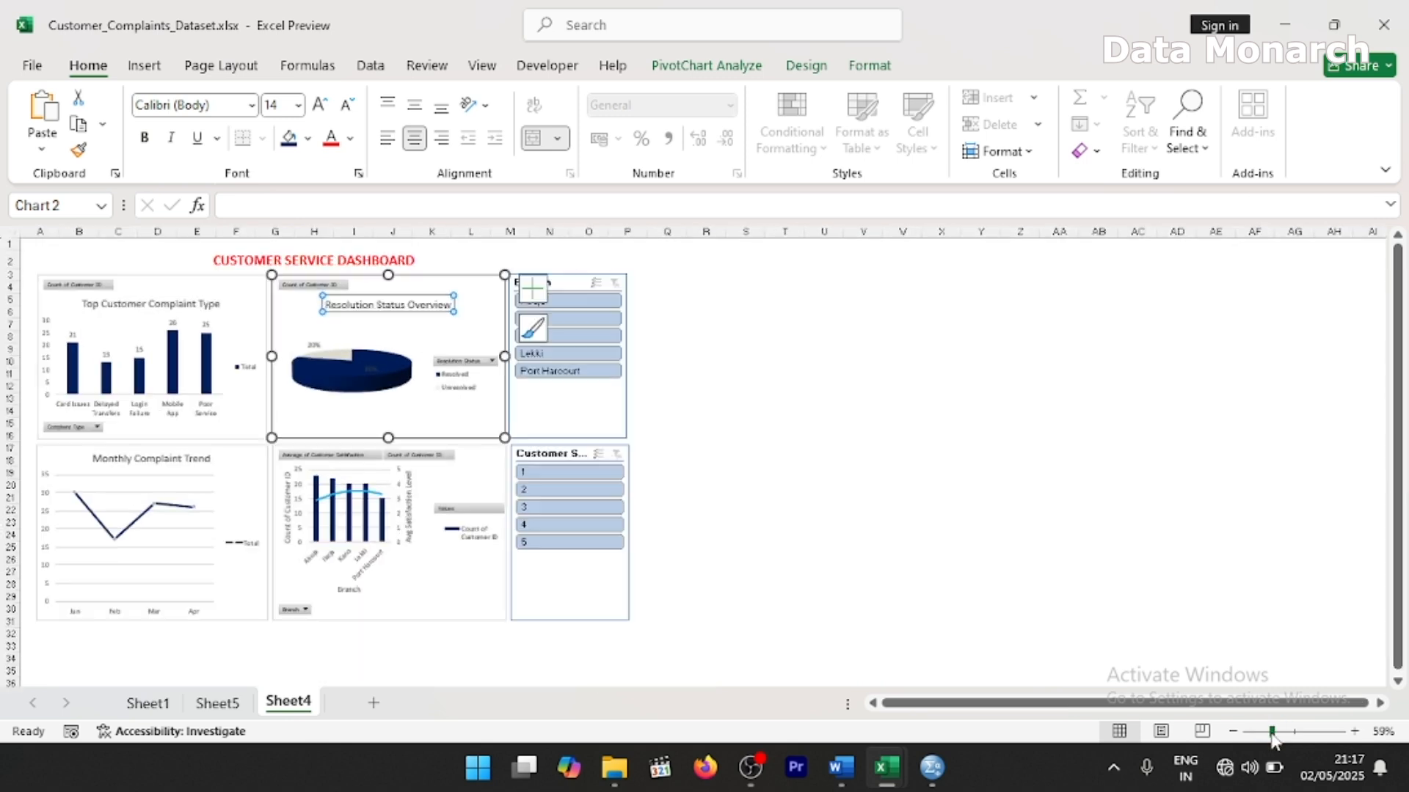
click(530, 583)
click(711, 524)
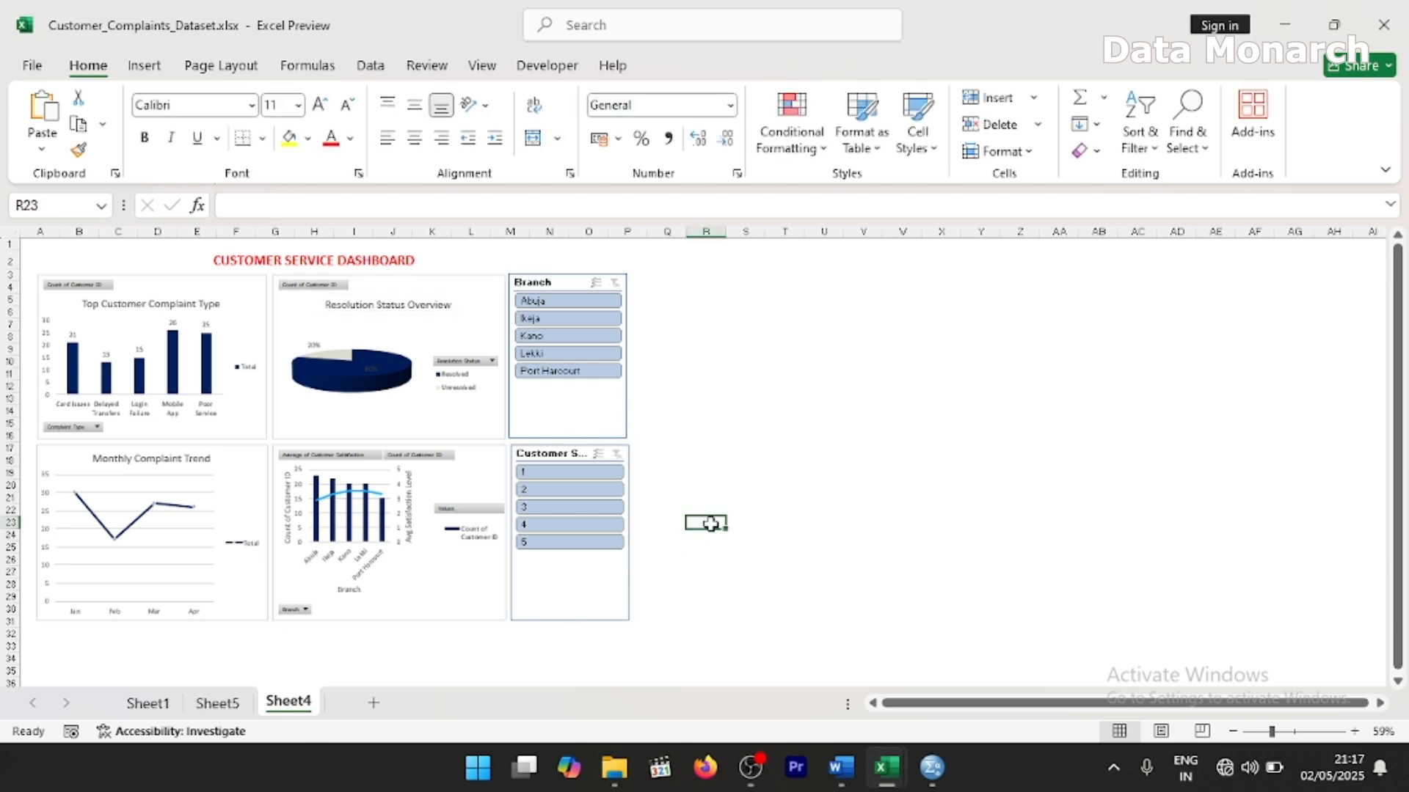